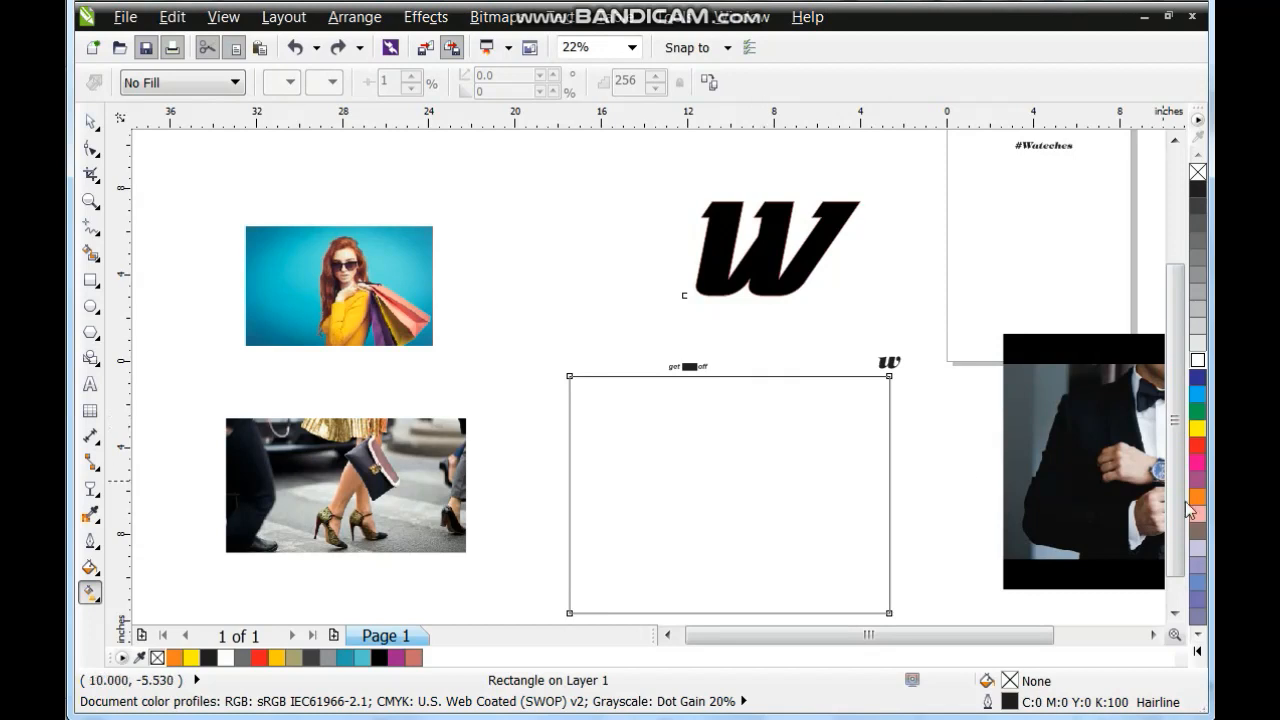
Step: Fill the empty rectangle with a radial fountain fill, orange at the edges and golden yellow at the centre
click(1196, 498)
drag(743, 435, 740, 549)
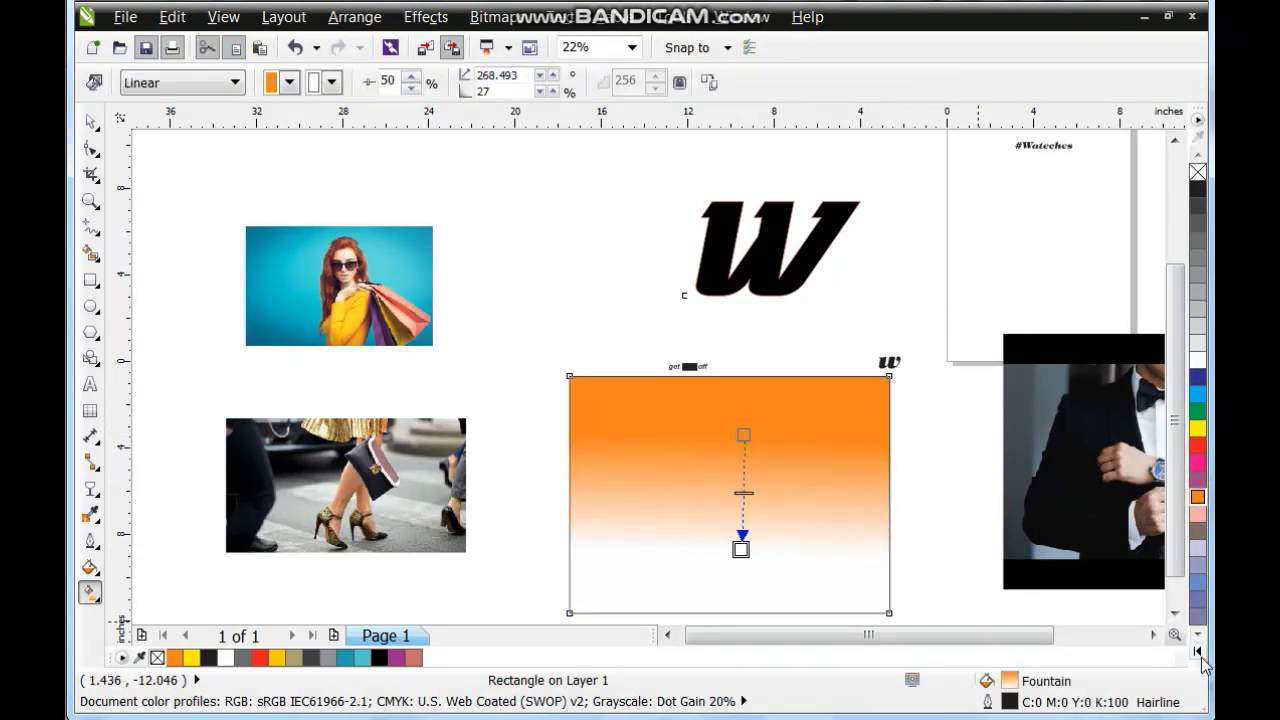
click(1198, 653)
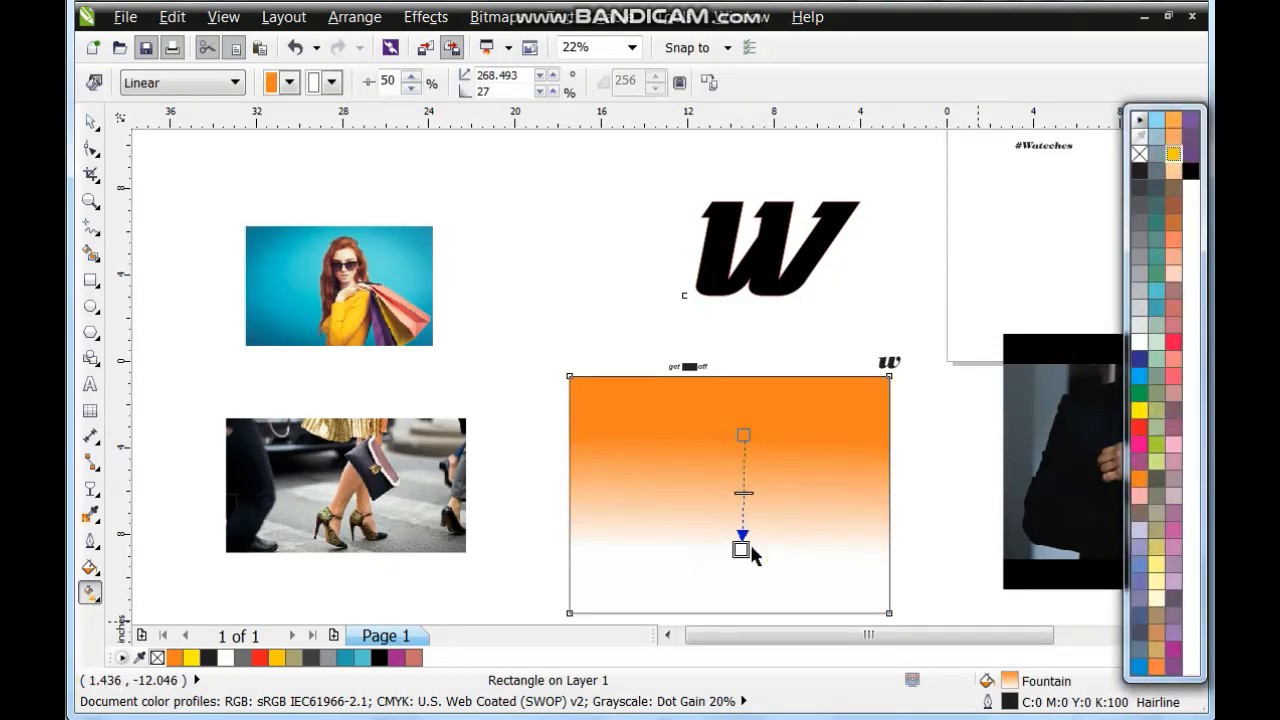
click(236, 82)
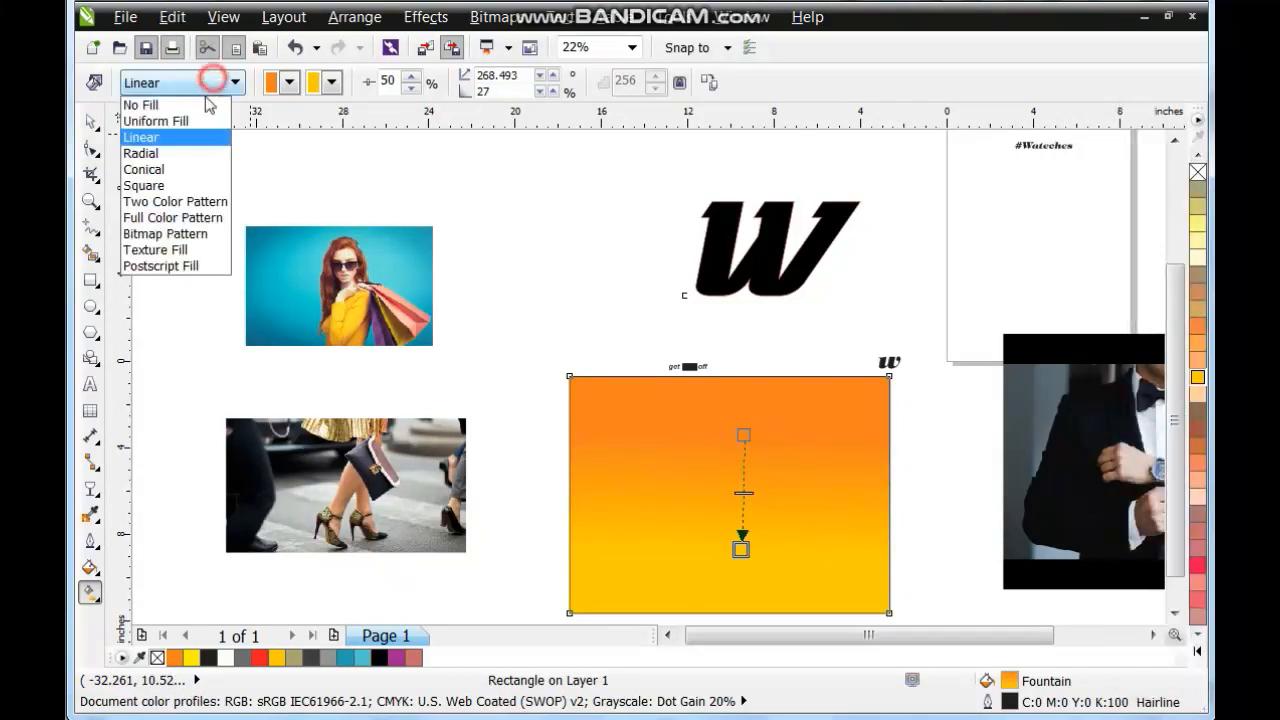
click(171, 151)
drag(729, 548, 728, 595)
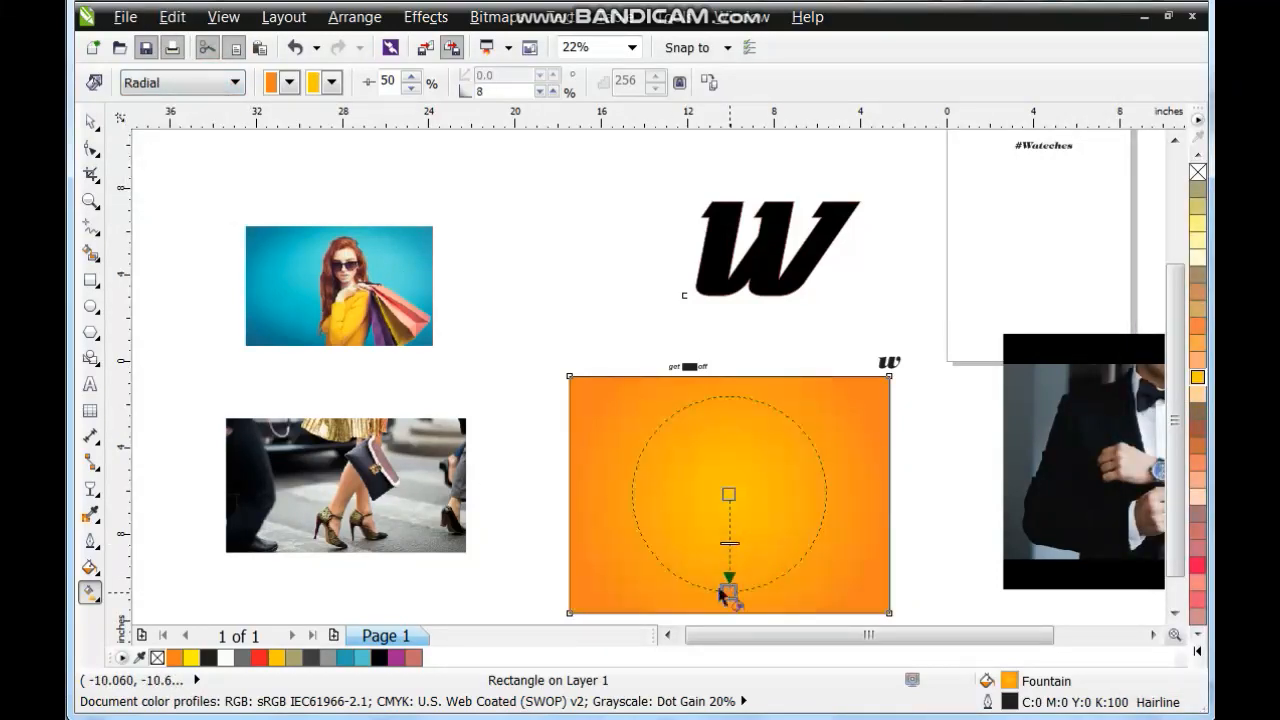
Step: Centre the large W in front of the orange rectangle, with no fill and a white outline
click(91, 122)
drag(758, 280, 727, 545)
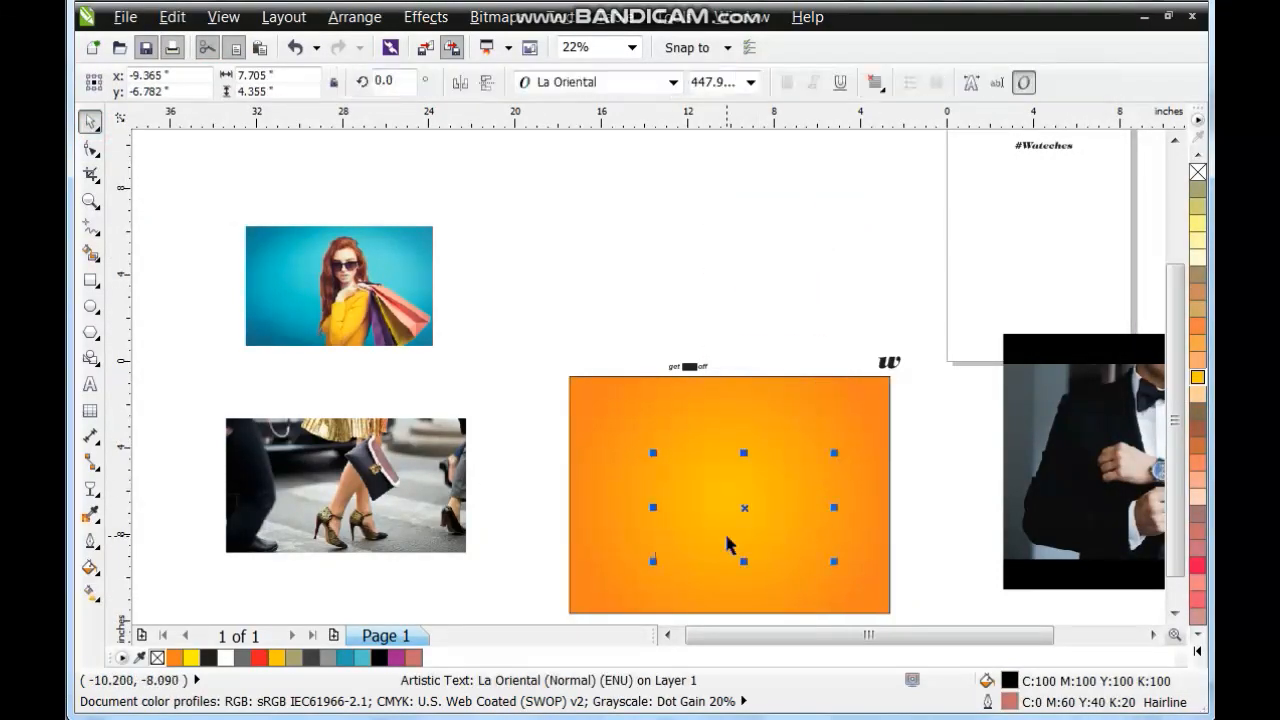
click(1197, 650)
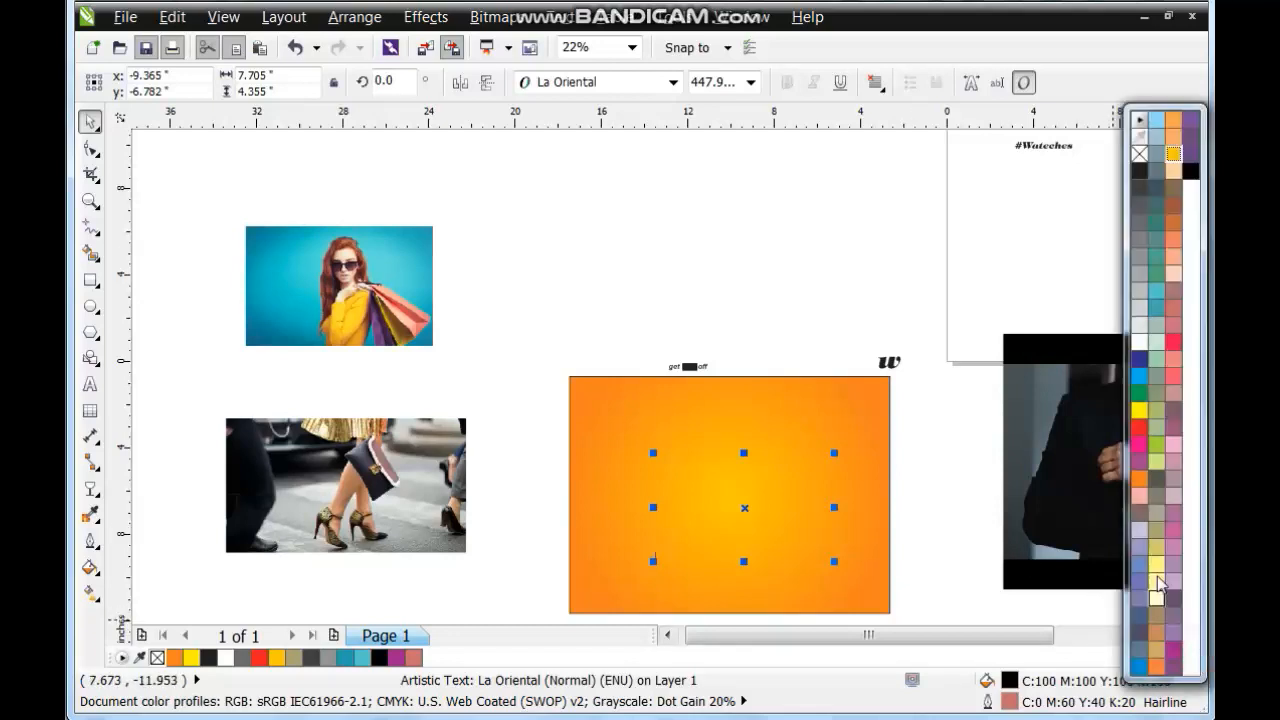
right_click(1139, 345)
key(shift+Page_Up)
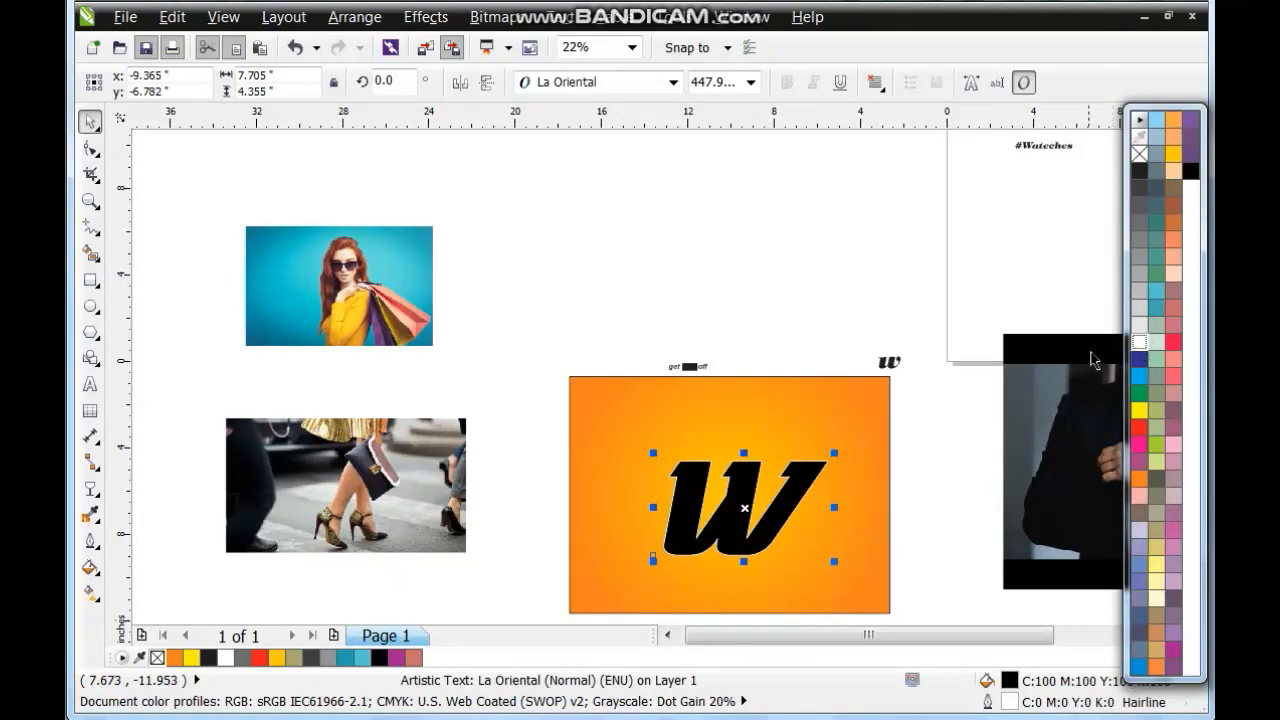
click(1146, 153)
shift+click(858, 421)
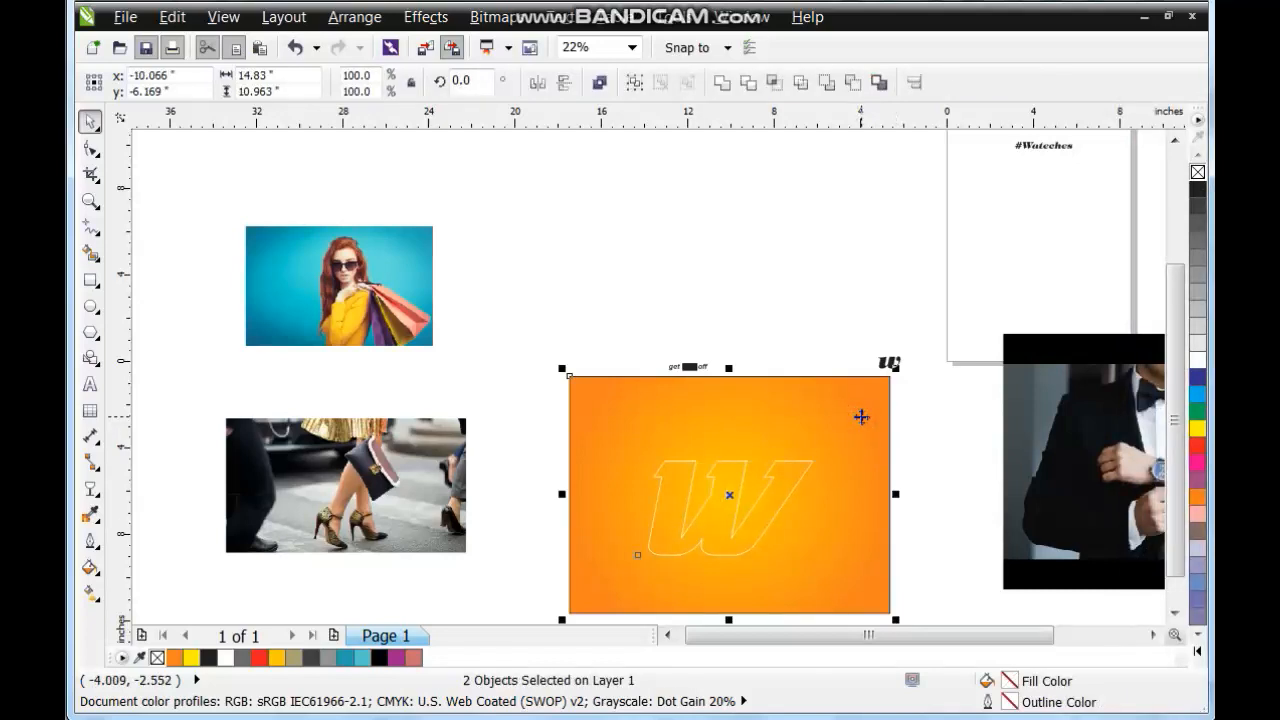
Step: Place the suit photo over the orange rectangle beneath the W outline, with the hands and watch behind the letter
drag(1014, 480, 650, 487)
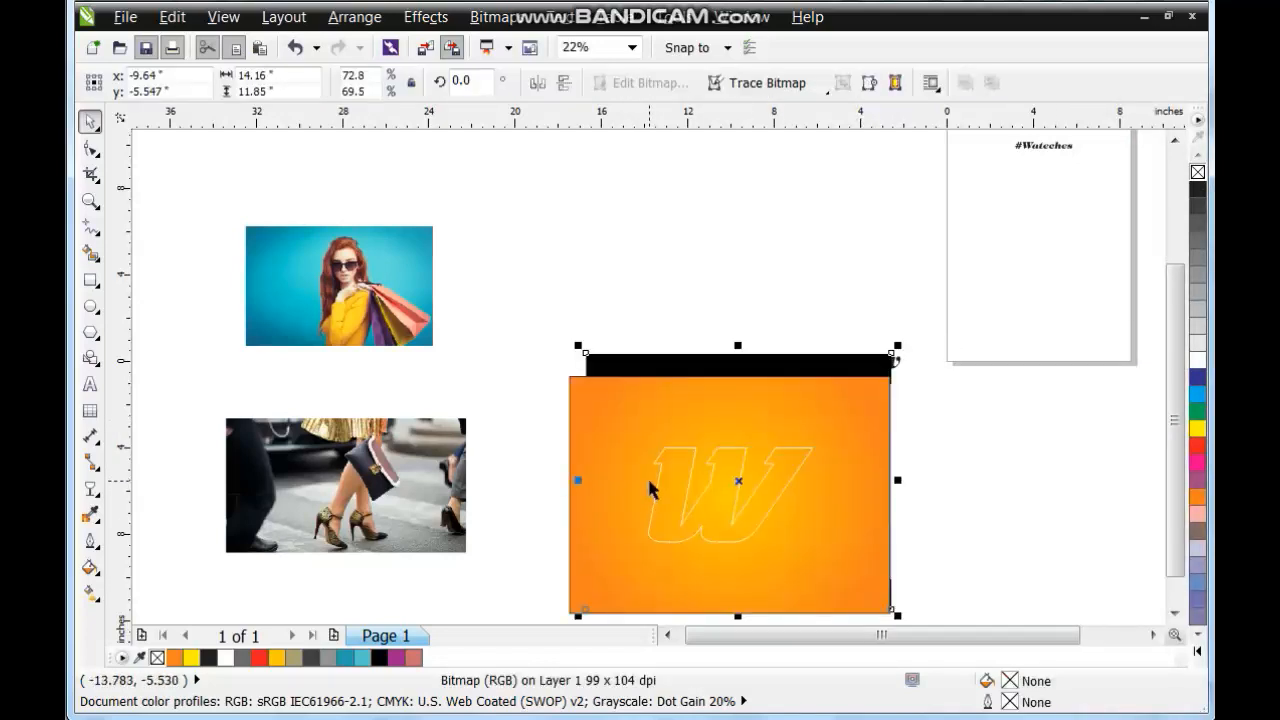
key(shift+F2)
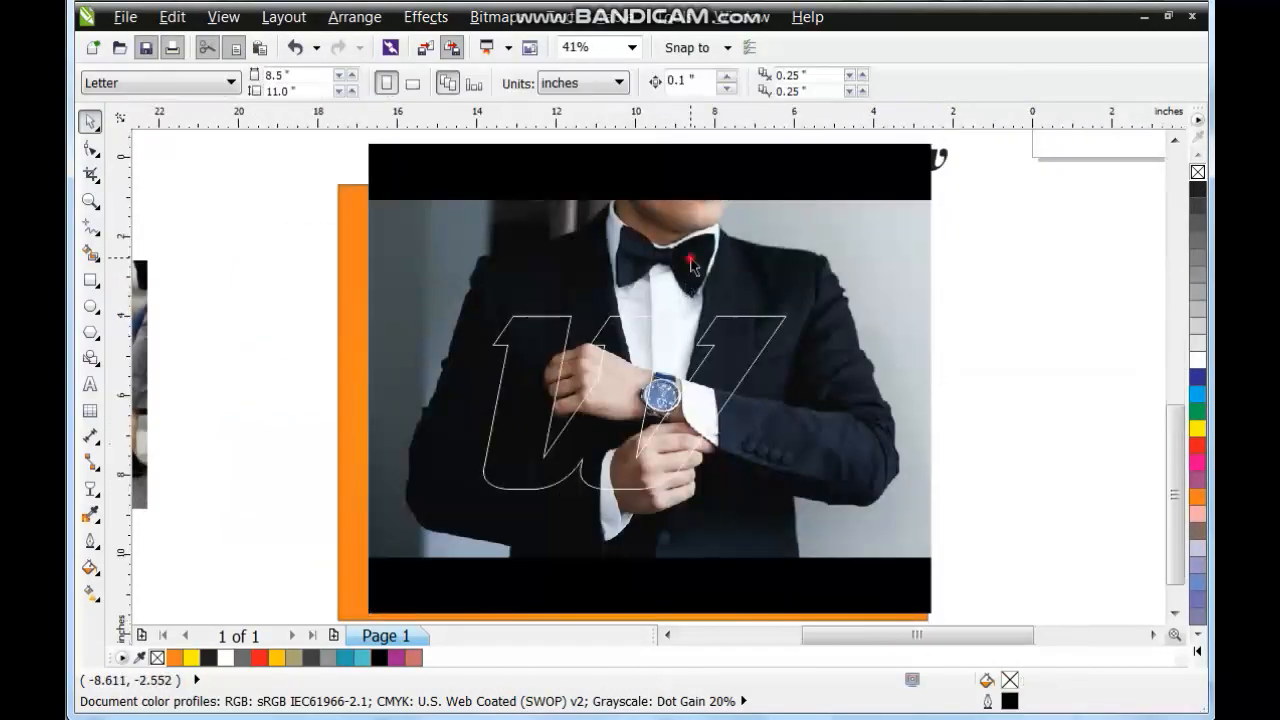
click(86, 203)
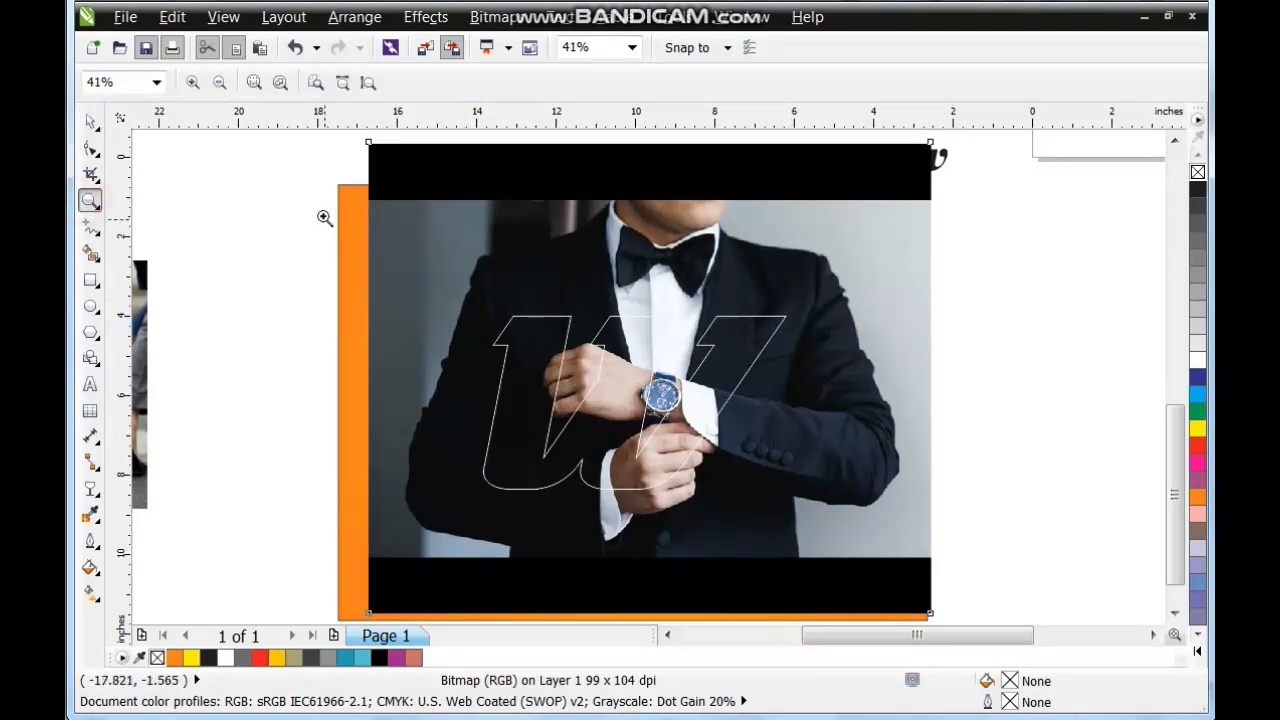
drag(322, 208, 900, 550)
click(90, 121)
drag(779, 195, 742, 205)
click(742, 205)
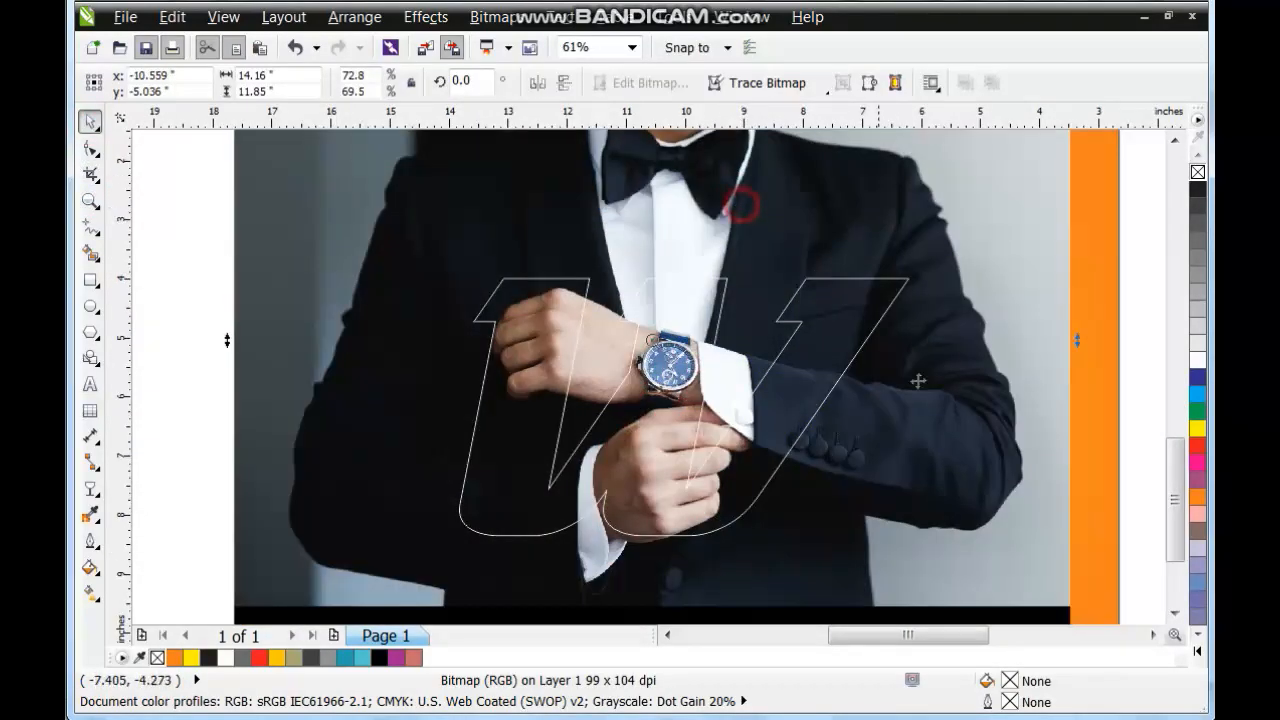
Step: Enlarge the suit photo to about 16.3 by 13.7 inches and reposition it so the watch sits centrally in the W
scroll(843, 480, down, 2)
click(943, 523)
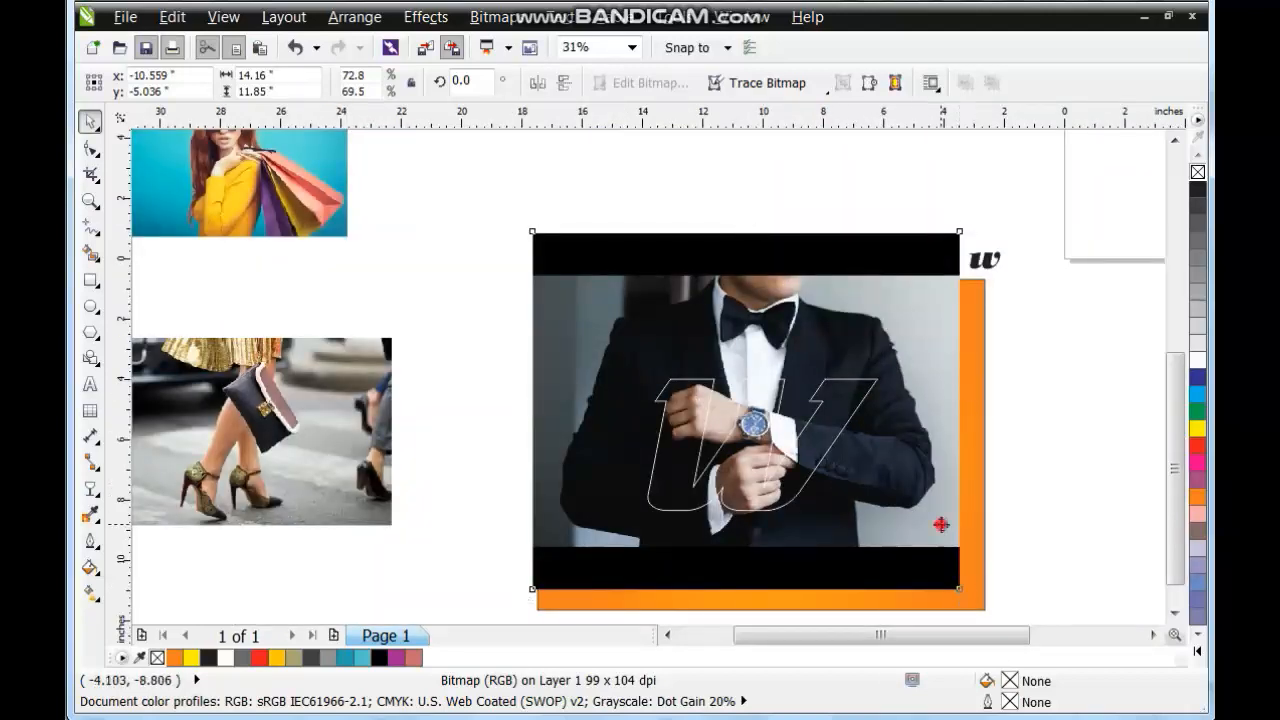
drag(968, 223, 994, 200)
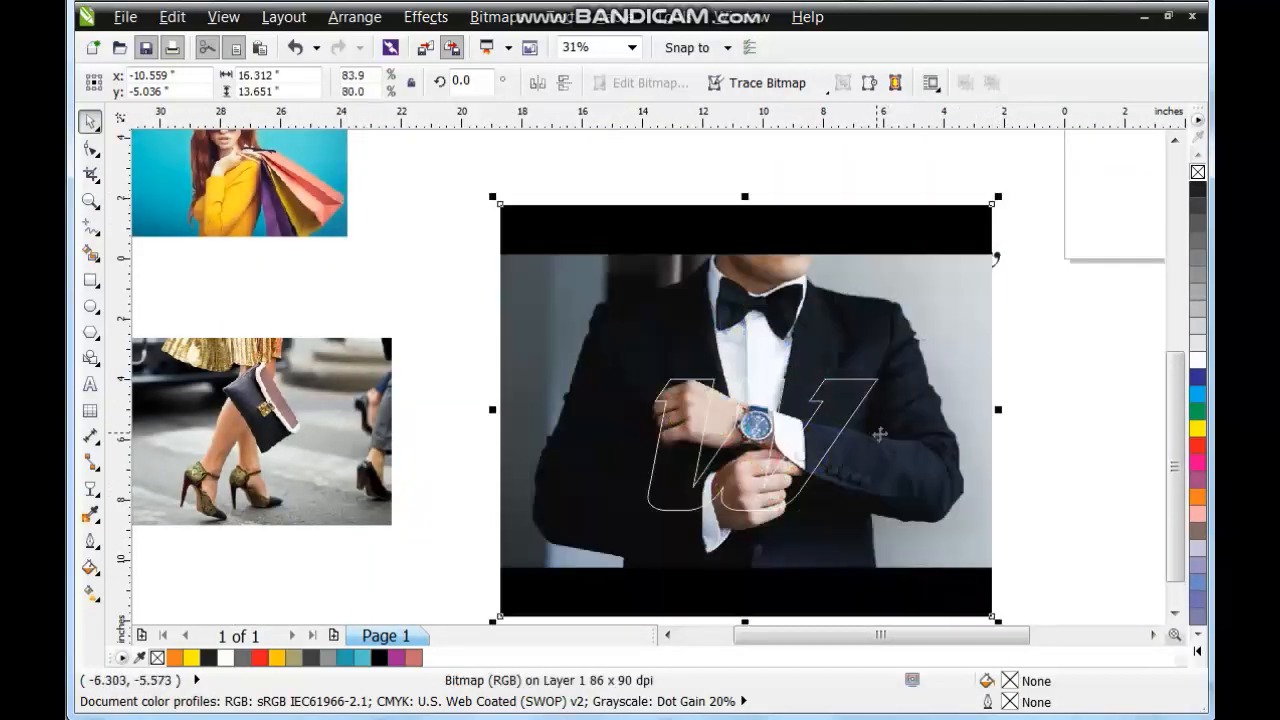
drag(909, 444, 898, 470)
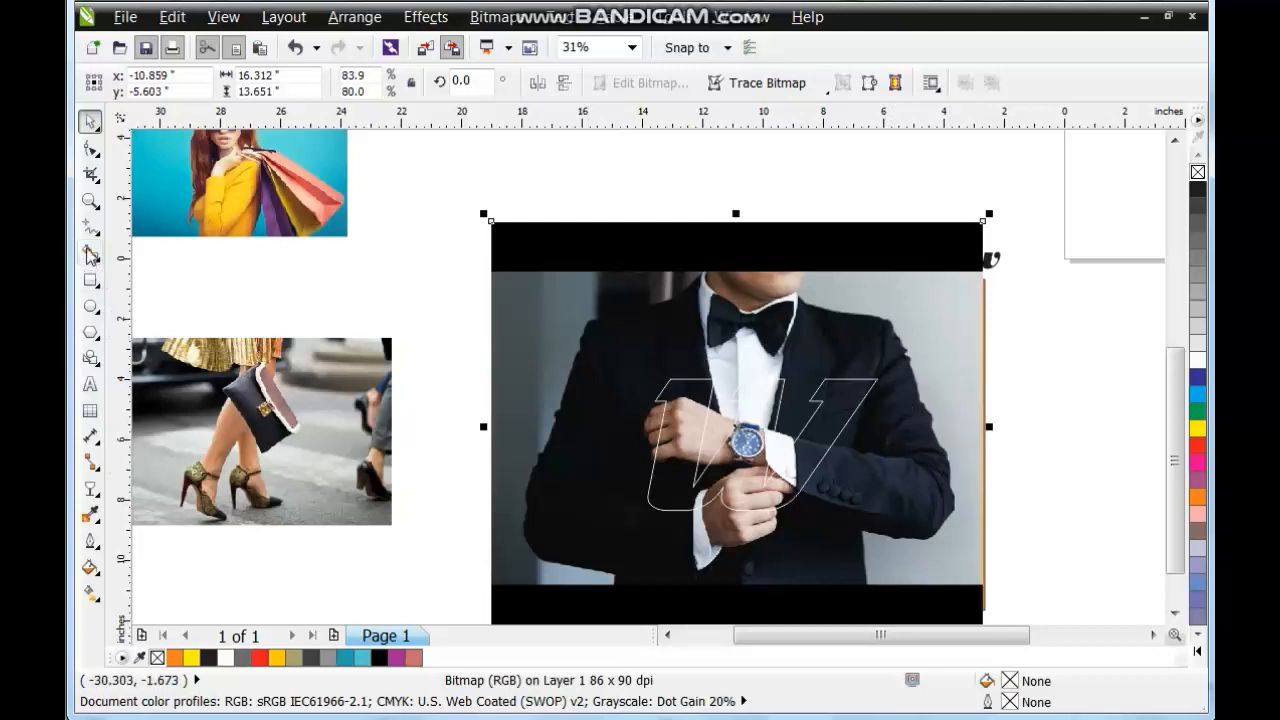
click(90, 200)
drag(586, 332, 937, 560)
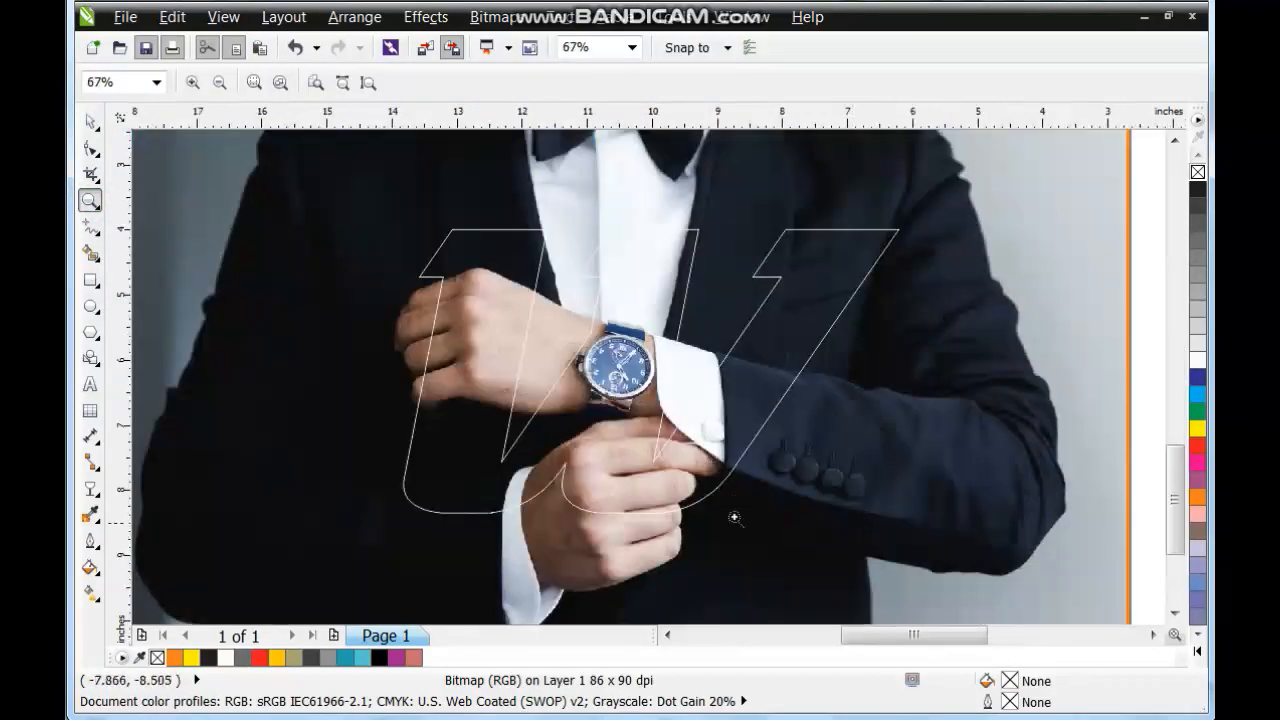
click(90, 124)
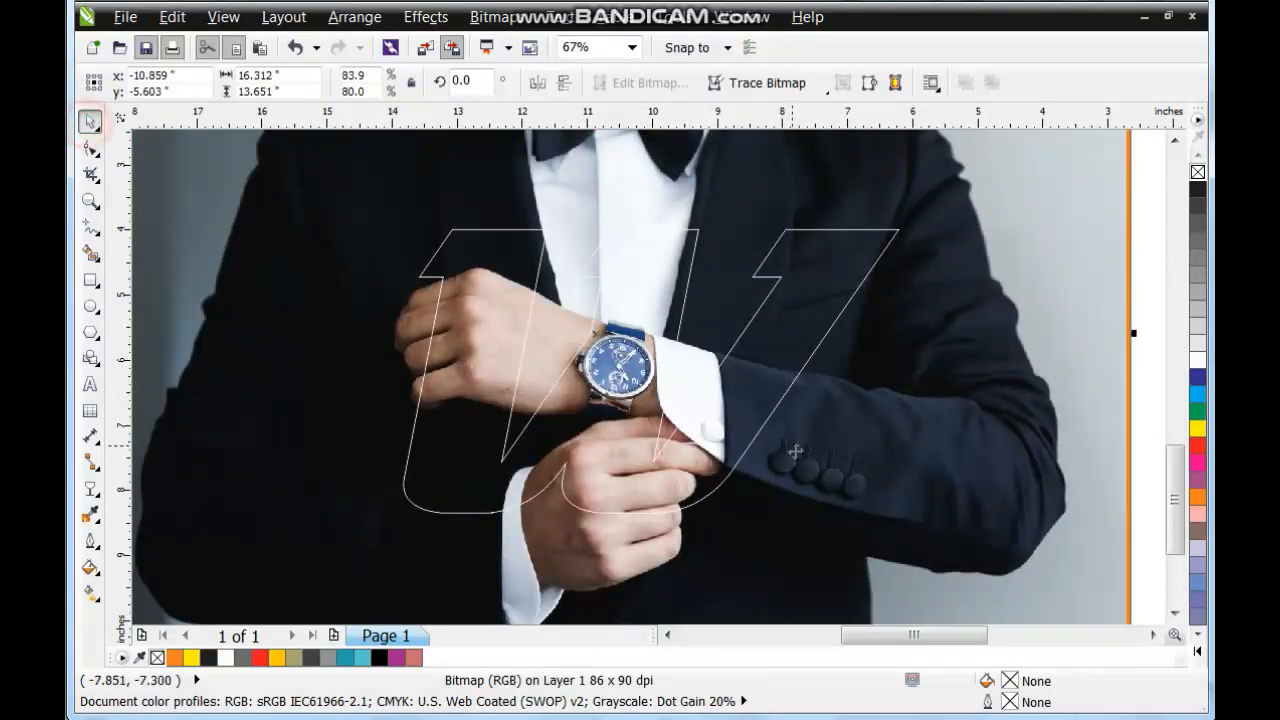
drag(814, 456, 878, 461)
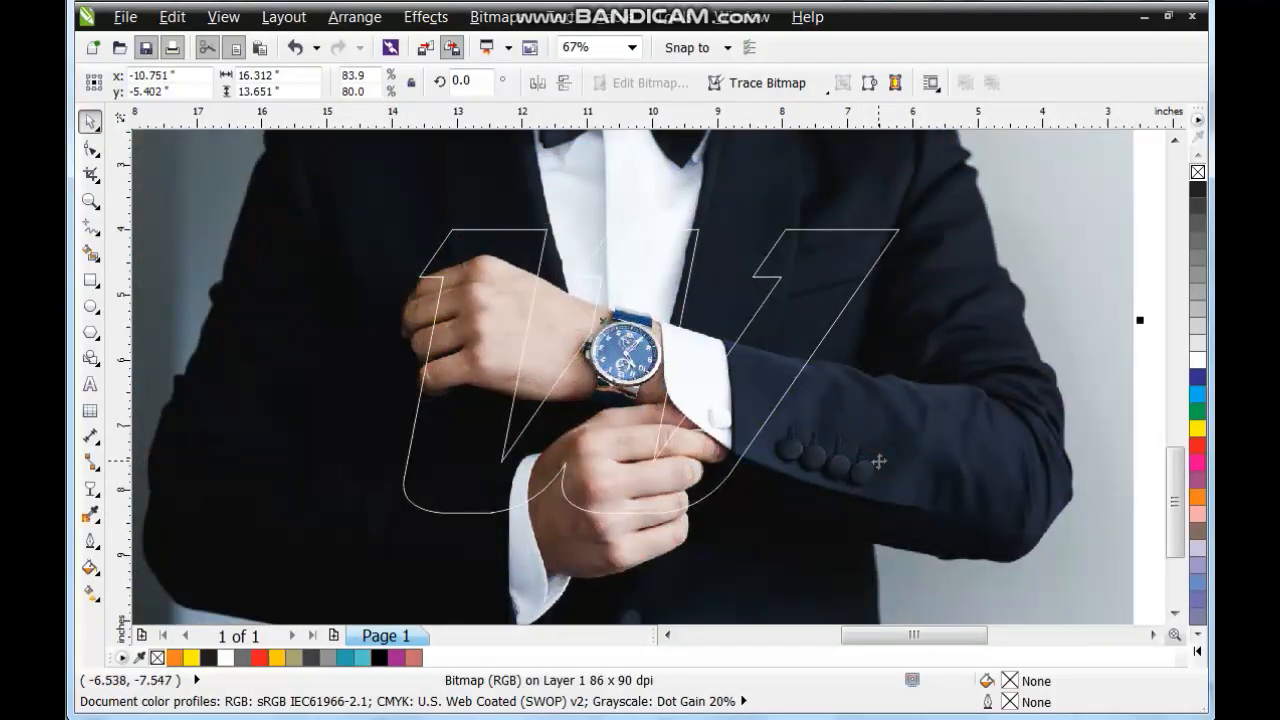
Step: Enlarge the suit photo to about 19.3 by 16.2 inches and shift it slightly down to fit the hands behind the W
scroll(871, 452, down, 2)
drag(996, 203, 1043, 160)
drag(908, 457, 898, 474)
key(shift+F2)
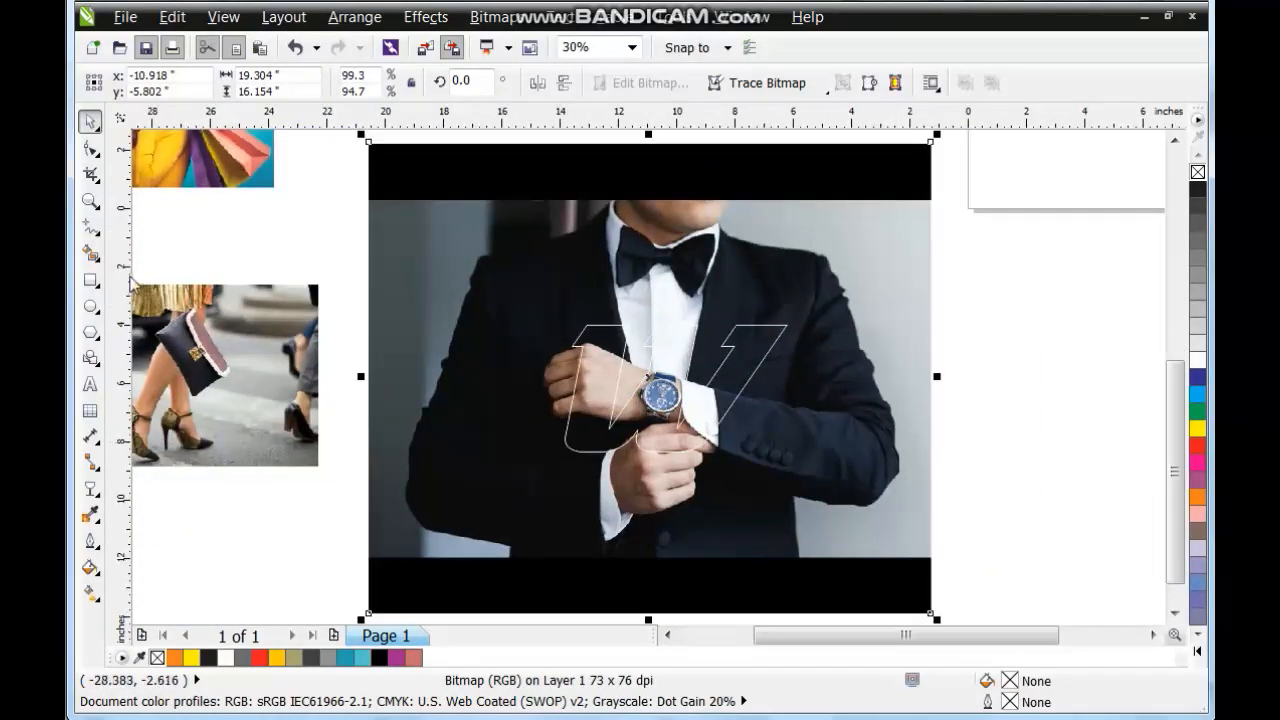
Step: Try to PowerClip the suit photo inside the W outline
click(92, 200)
drag(850, 505, 850, 505)
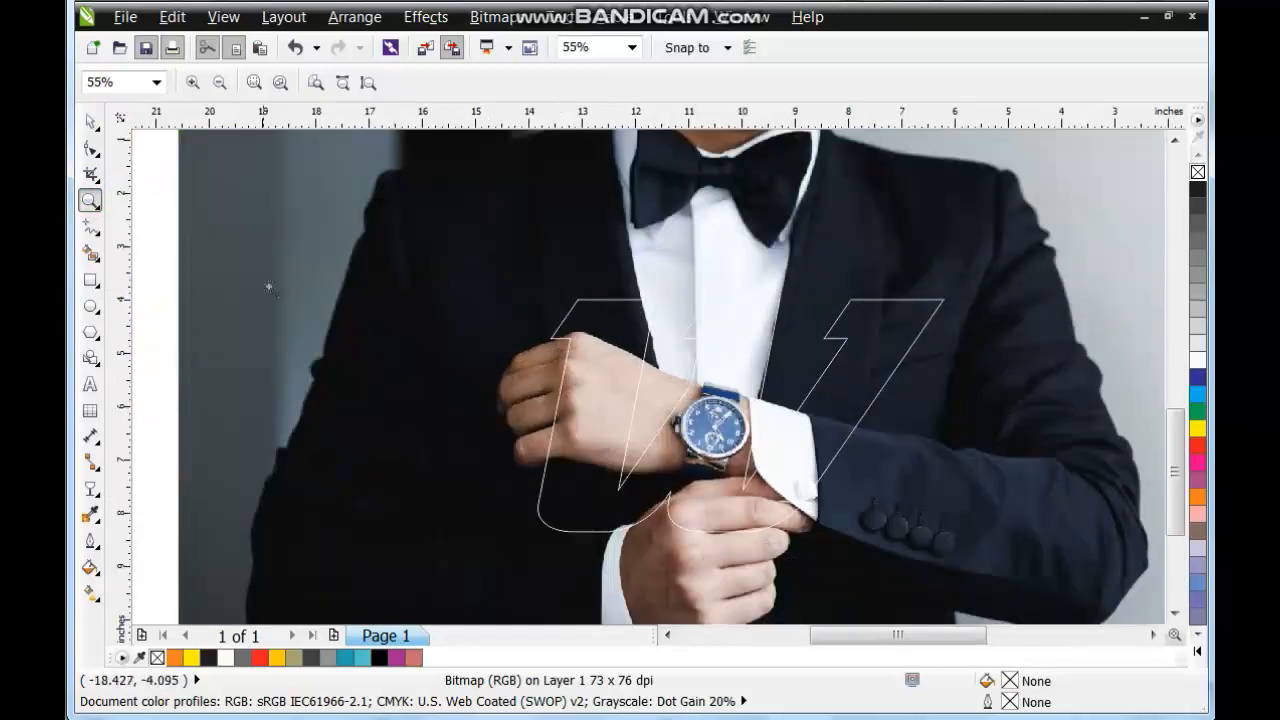
drag(476, 254, 929, 586)
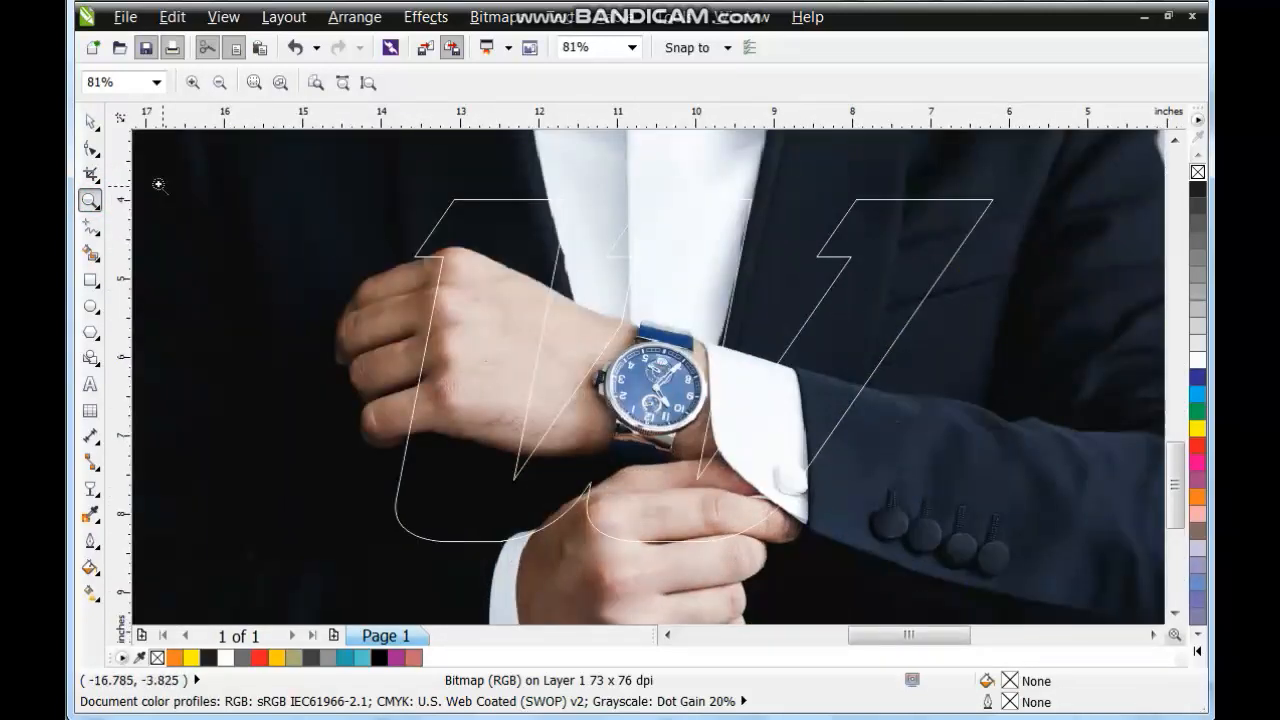
click(88, 122)
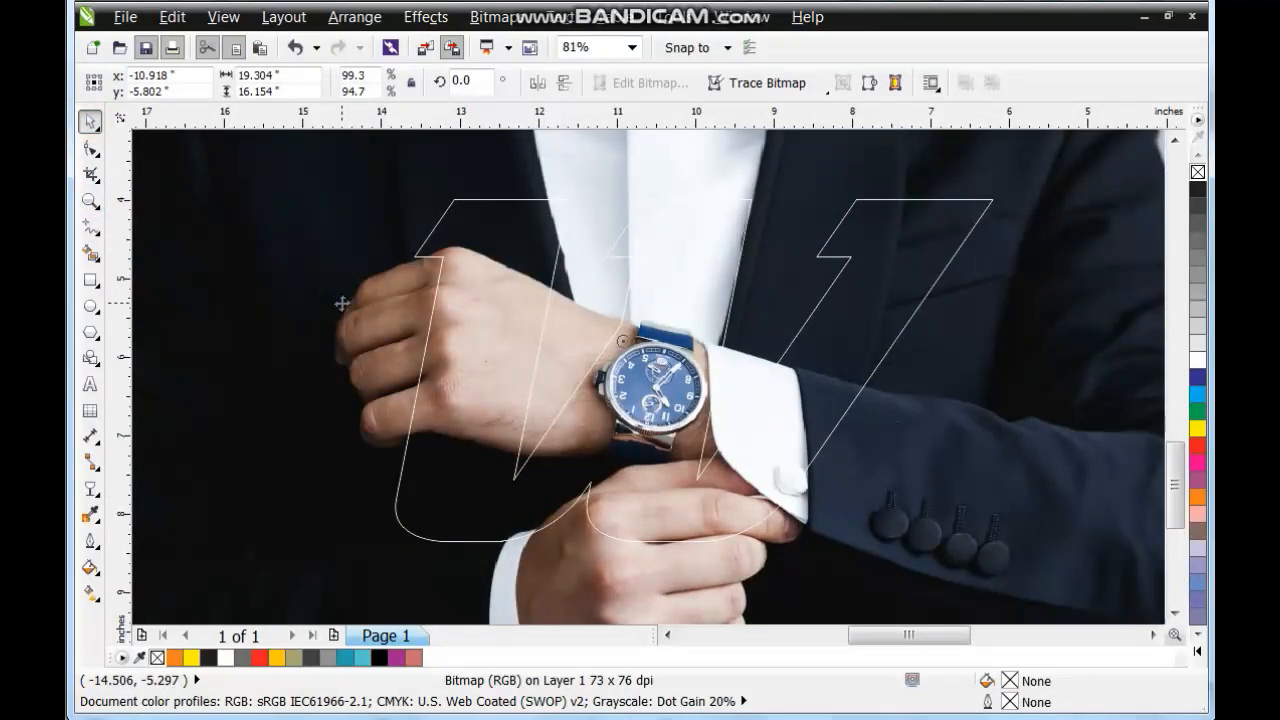
click(426, 17)
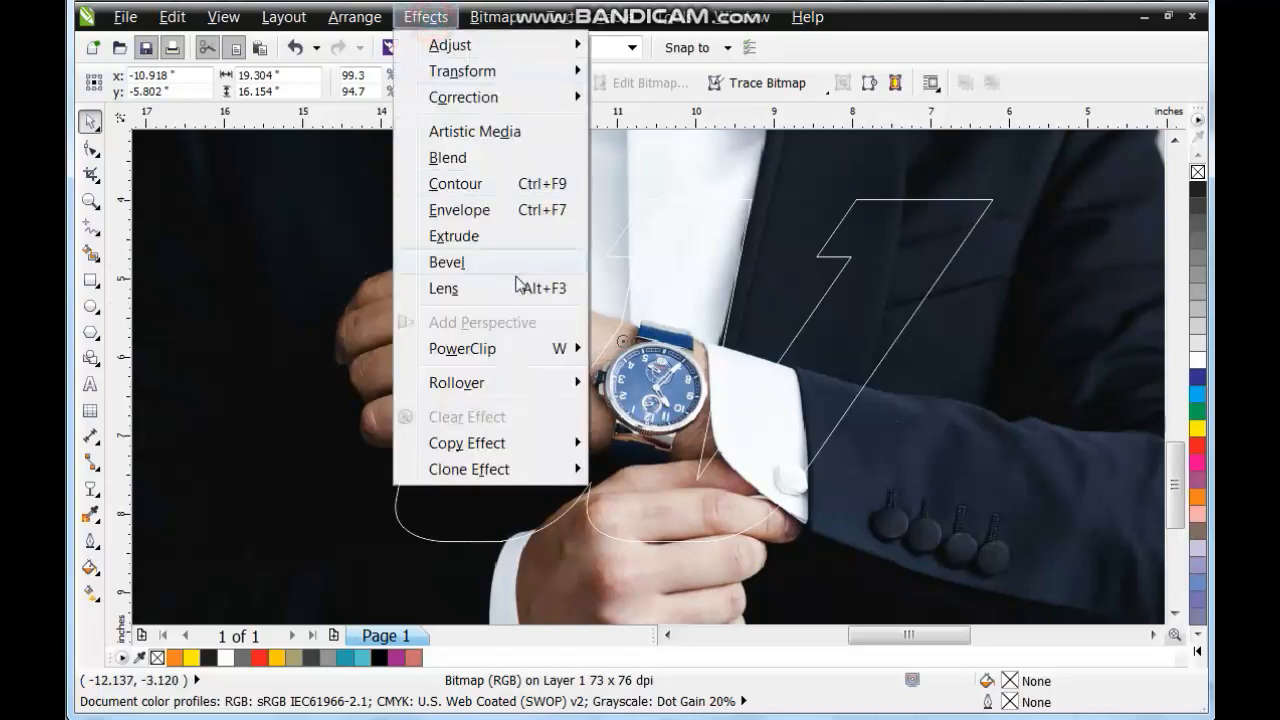
mouse_move(560, 348)
click(688, 350)
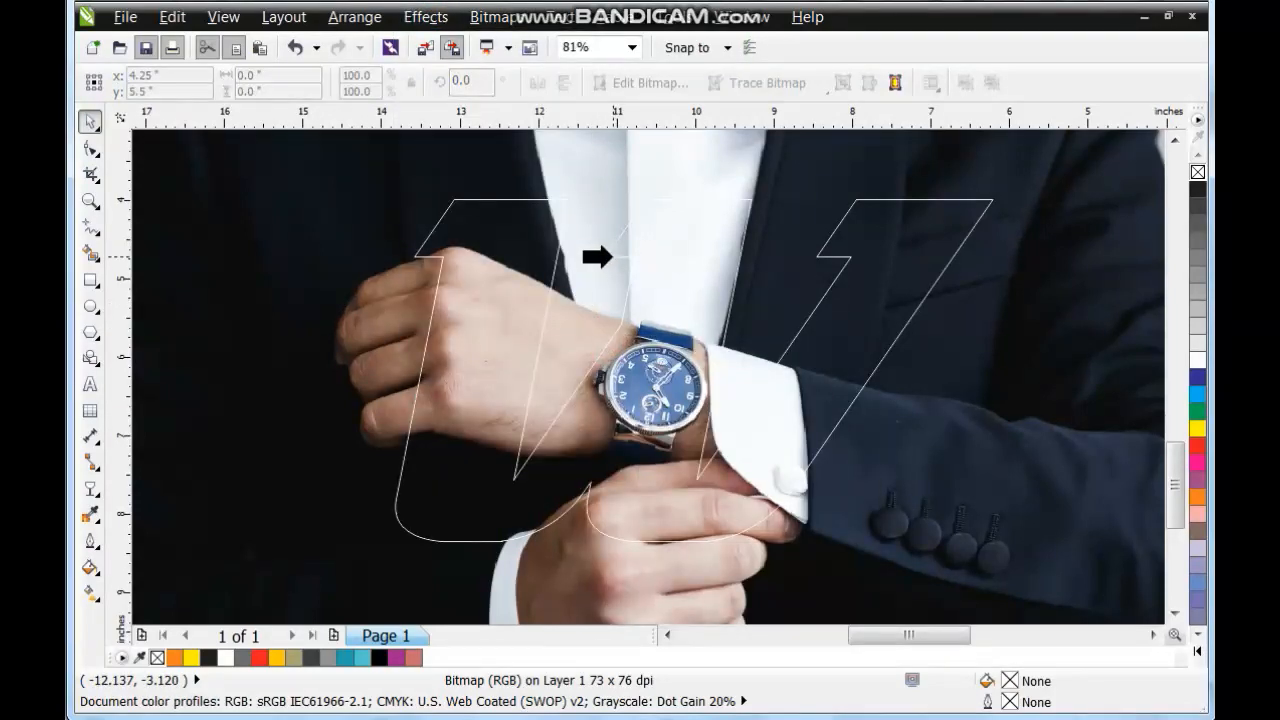
click(597, 257)
Step: Try enlarging the clipped W, and undo both the enlargement and the PowerClip
scroll(800, 372, down, 2)
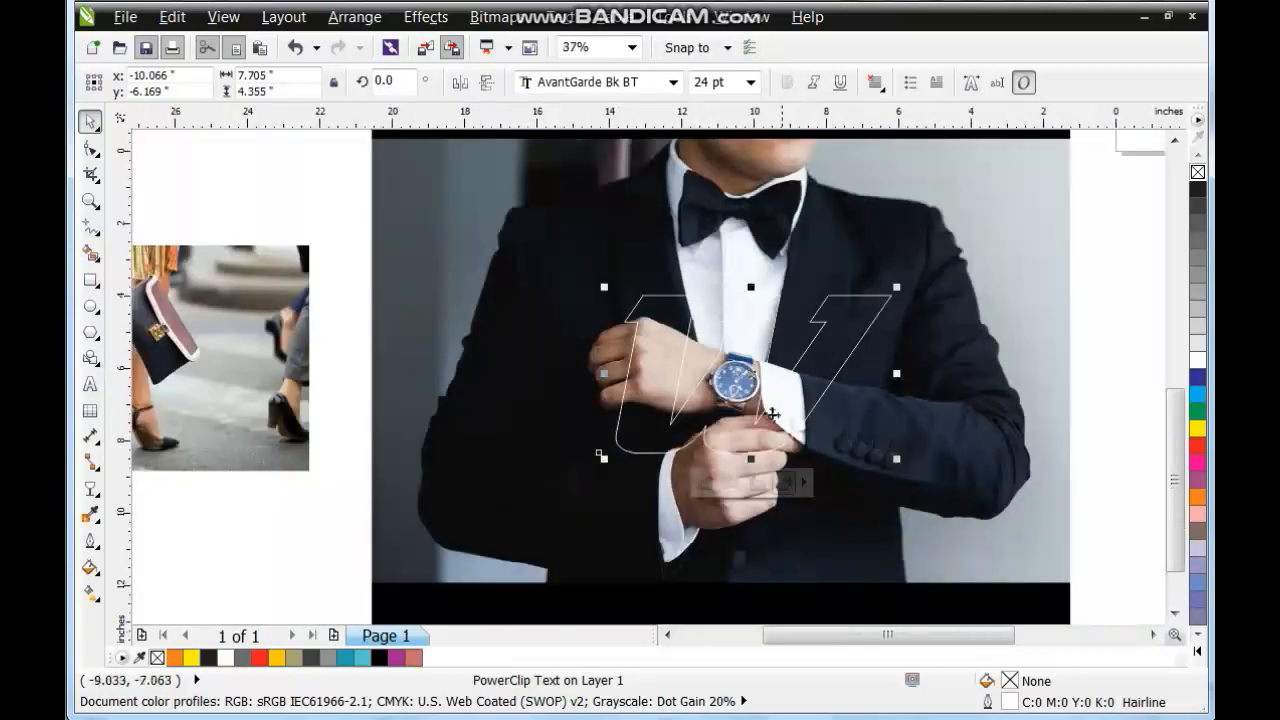
drag(935, 248, 1032, 186)
key(ctrl+z)
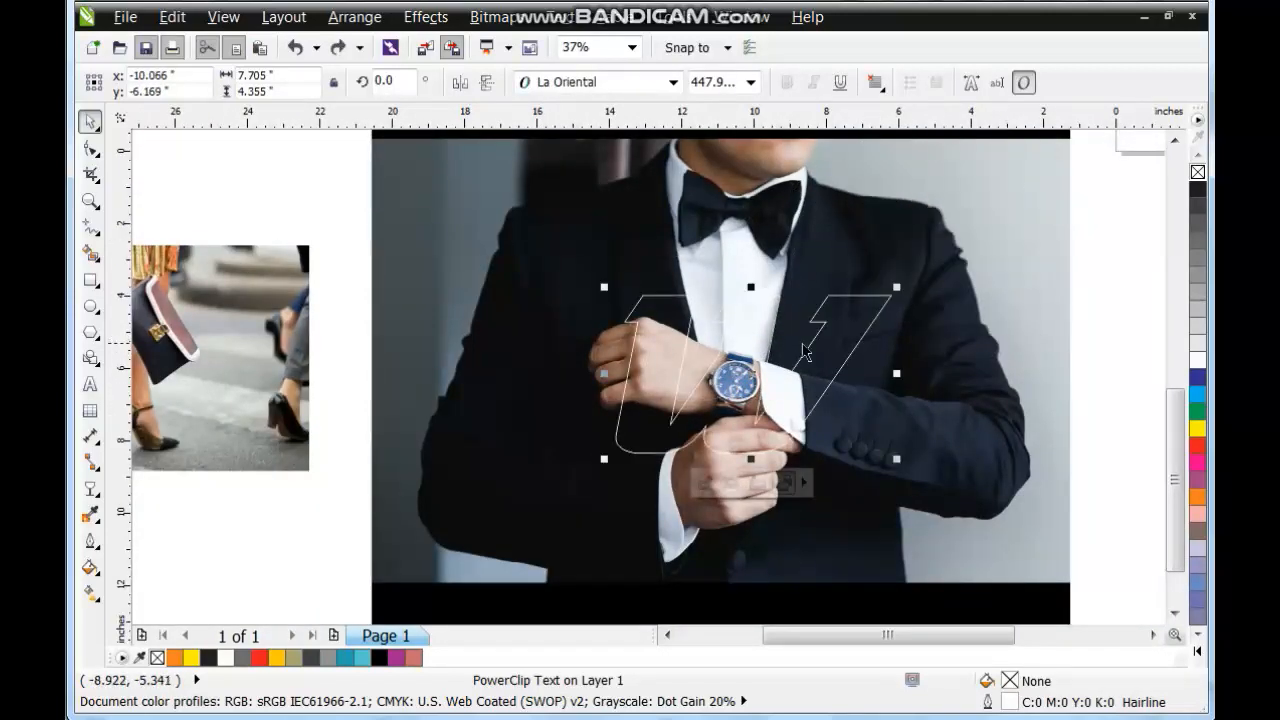
key(ctrl+z)
Step: Trace the upper edge of the raised hand with straight freehand segments, from the watch strap to the fingertips
click(90, 200)
drag(540, 275, 870, 465)
drag(237, 173, 900, 569)
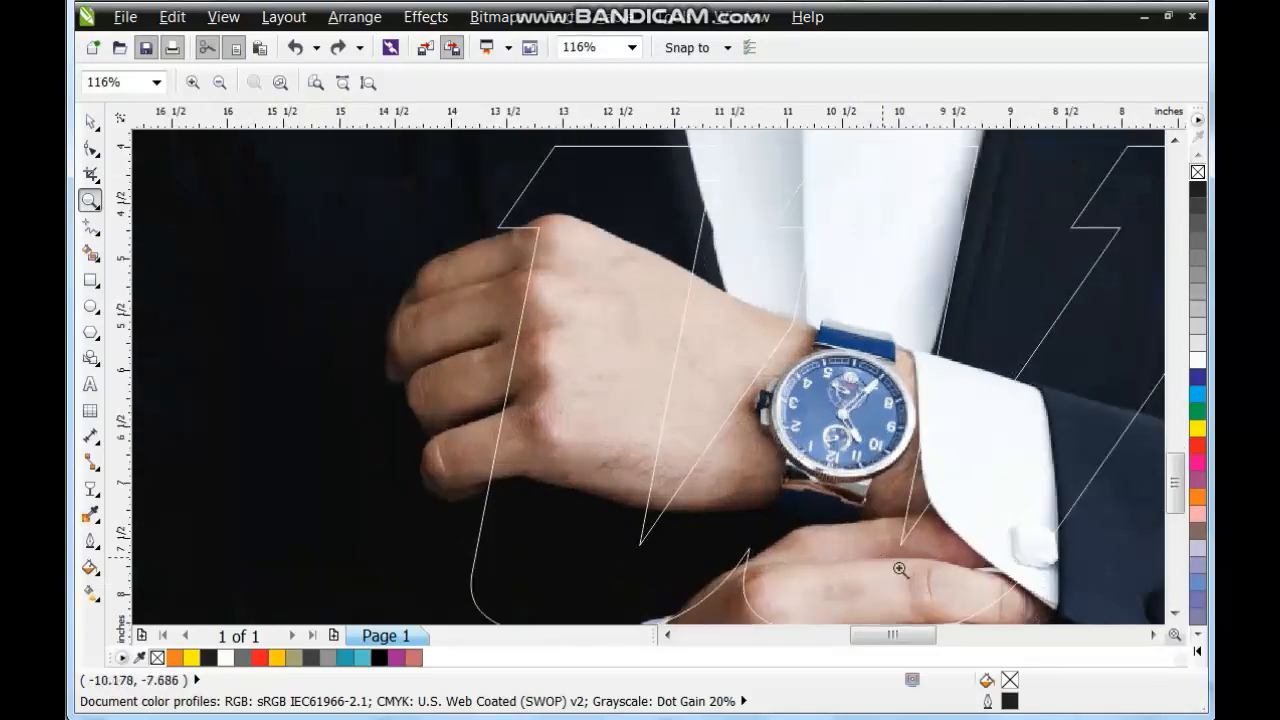
click(91, 228)
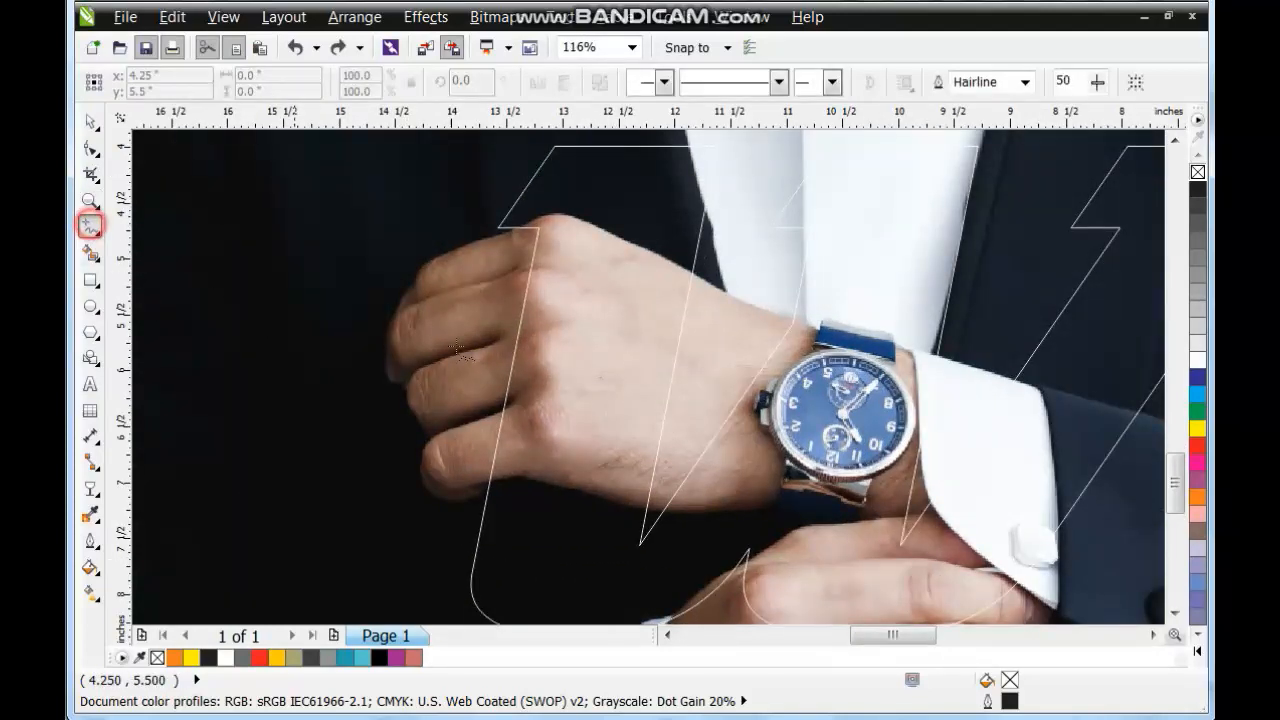
click(814, 320)
double_click(680, 266)
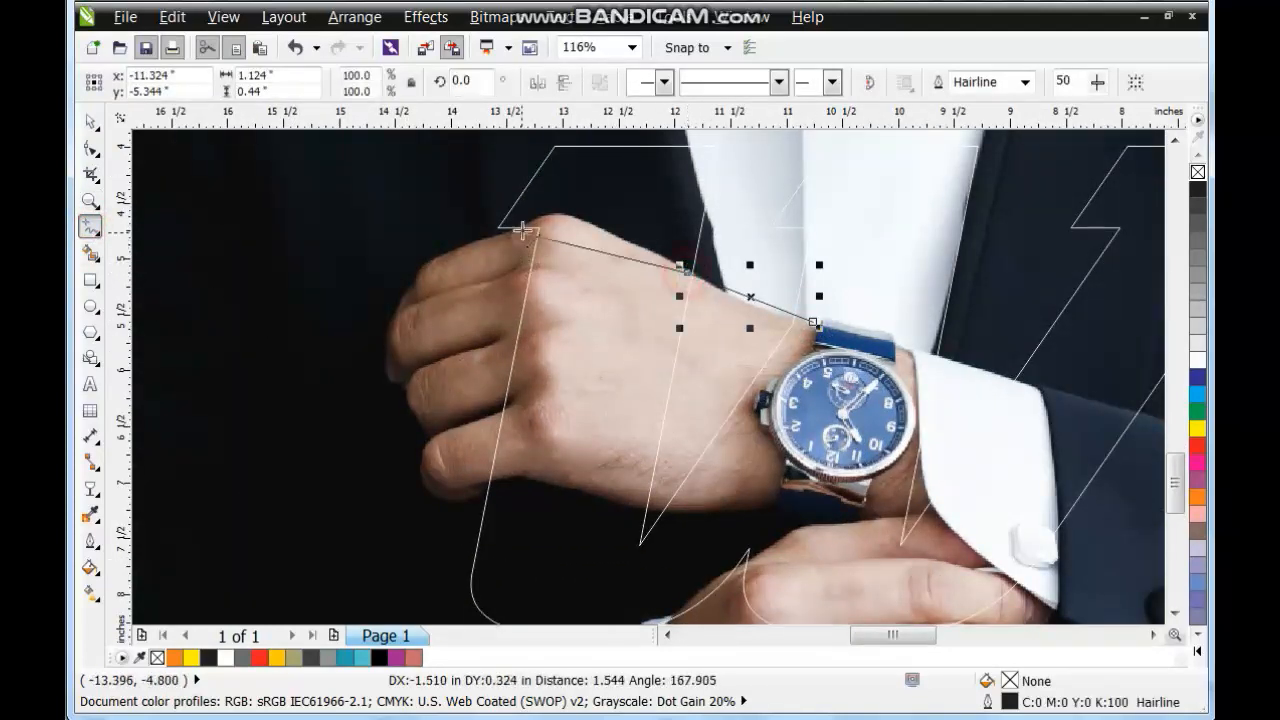
click(566, 220)
click(527, 228)
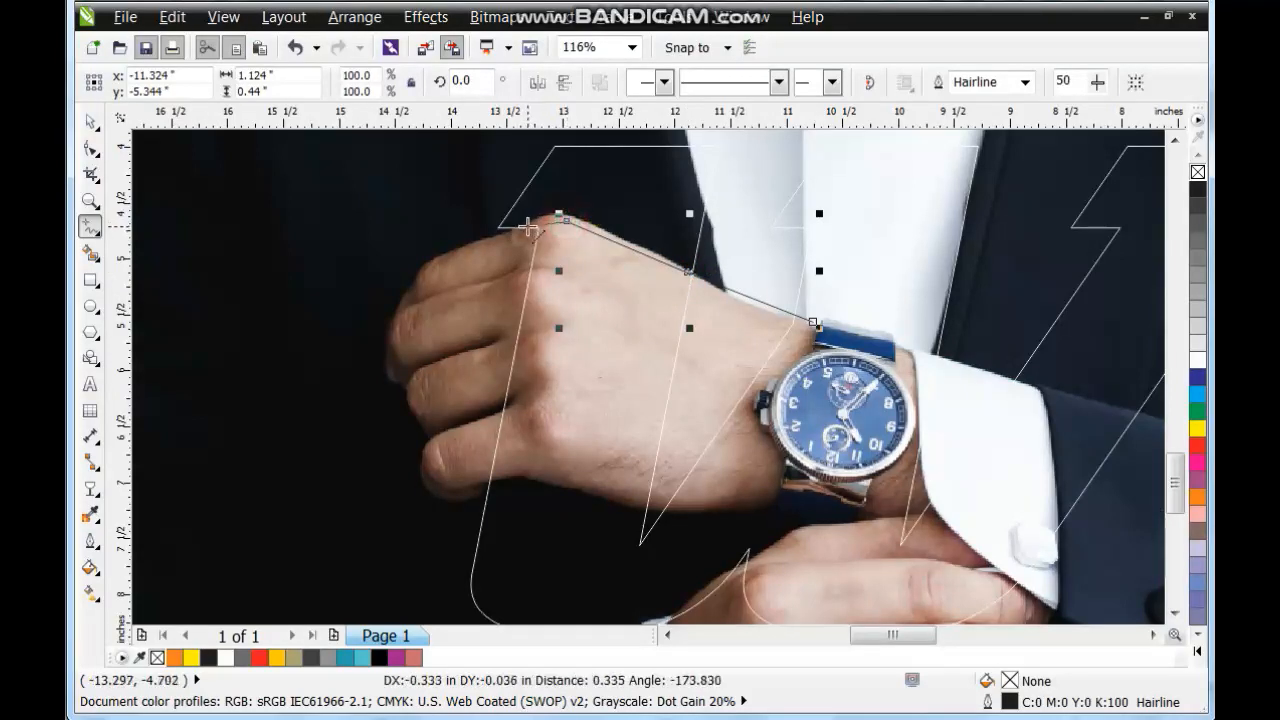
click(410, 292)
click(385, 332)
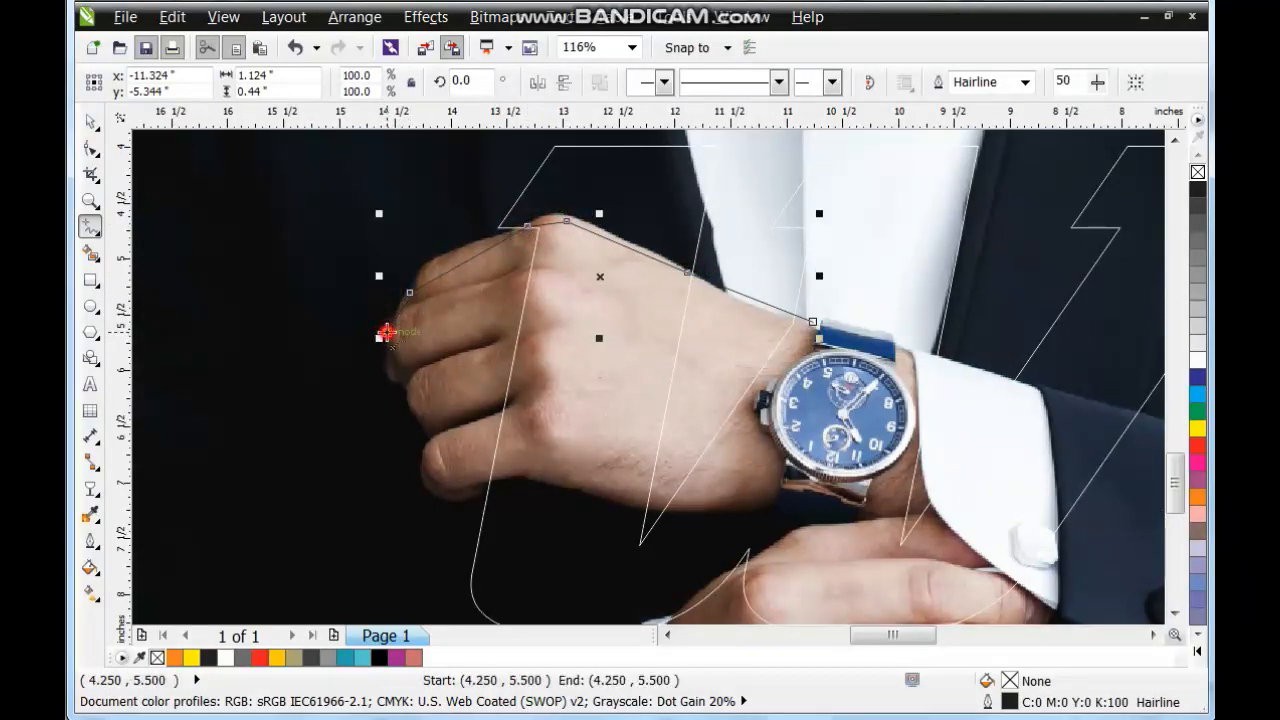
Step: Continue the trace around the fingertips and along the hand's lower edge, closing it at the watch strap
click(405, 383)
click(435, 434)
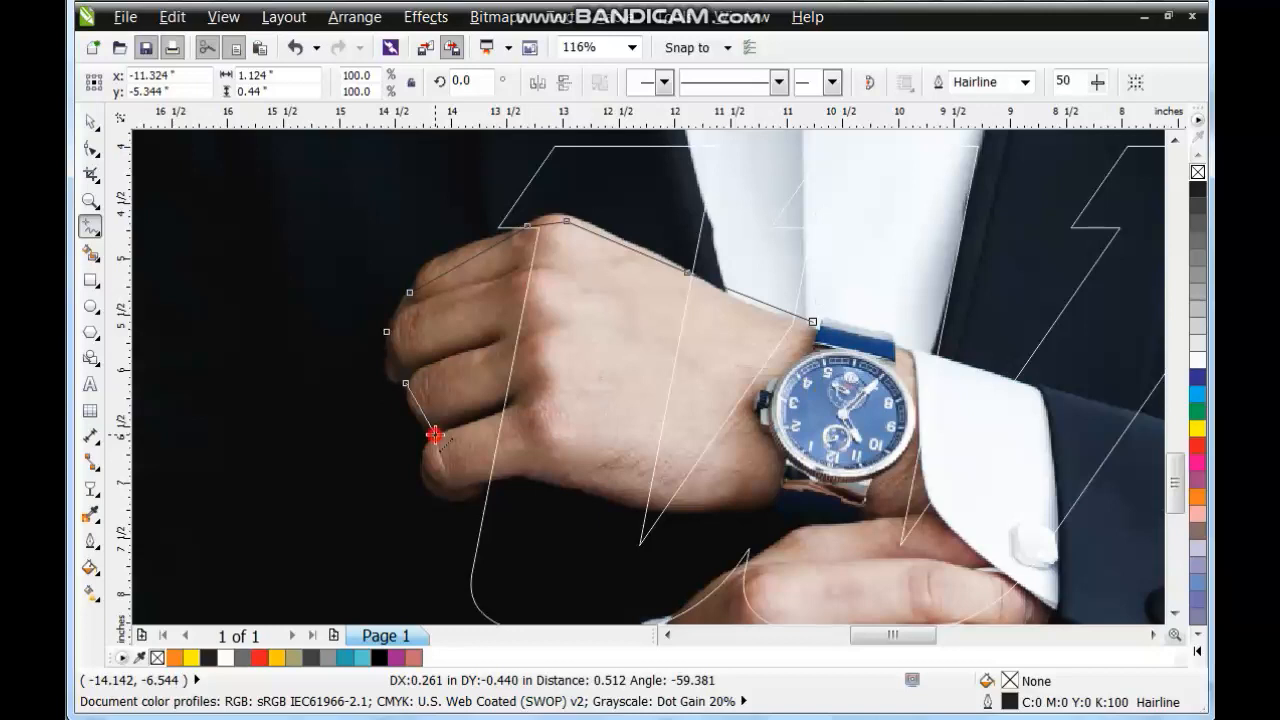
click(463, 492)
click(521, 474)
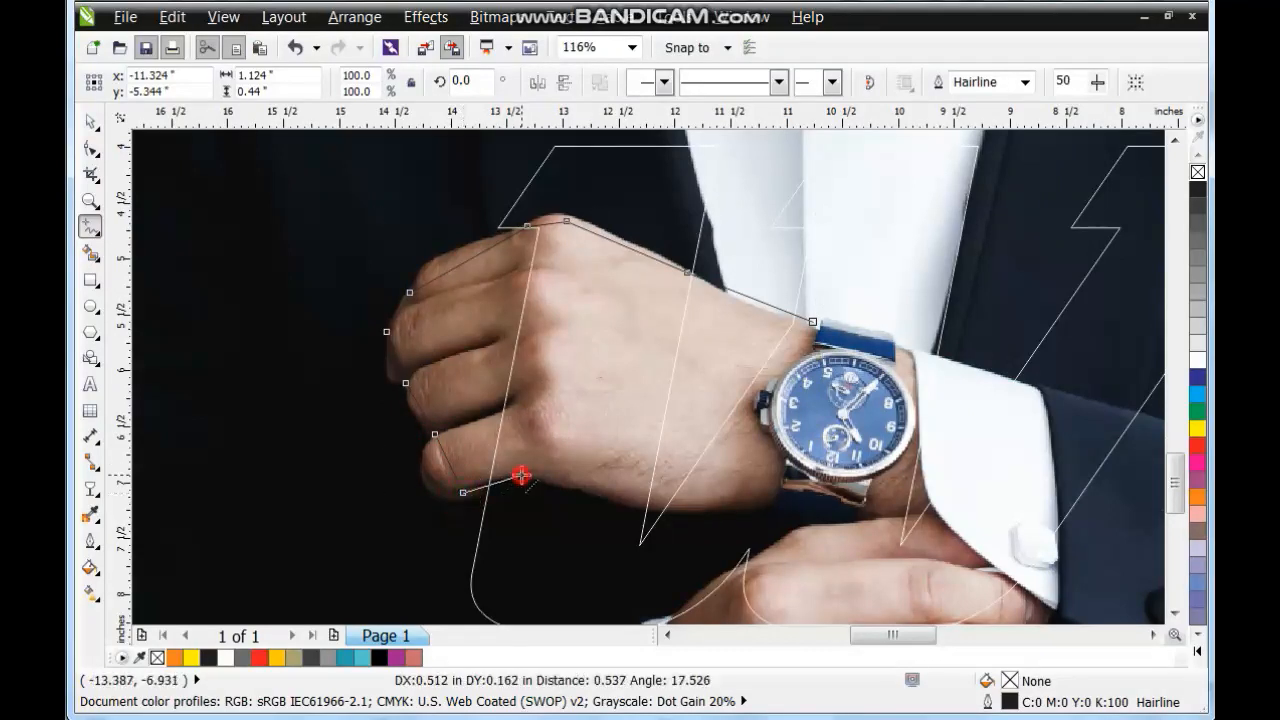
click(631, 500)
click(682, 511)
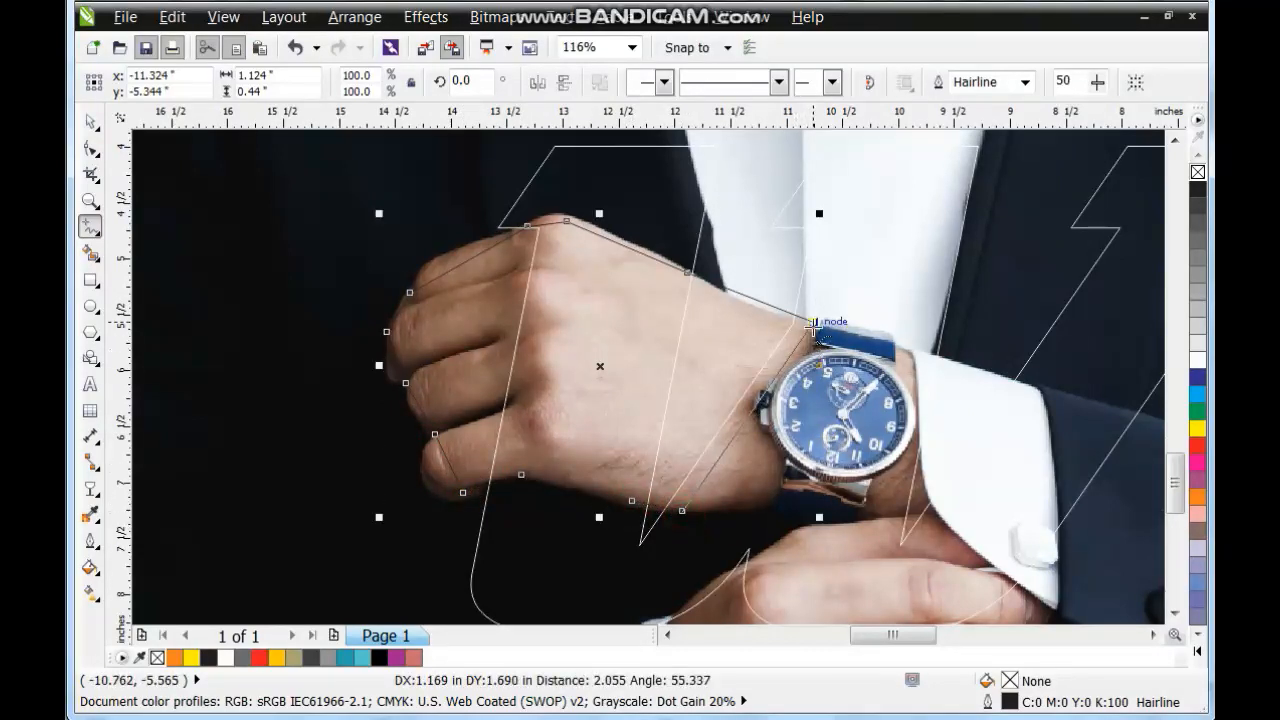
click(812, 323)
Step: Select all nodes of the traced hand outline and convert its straight segments to curves
click(90, 147)
drag(280, 168, 871, 557)
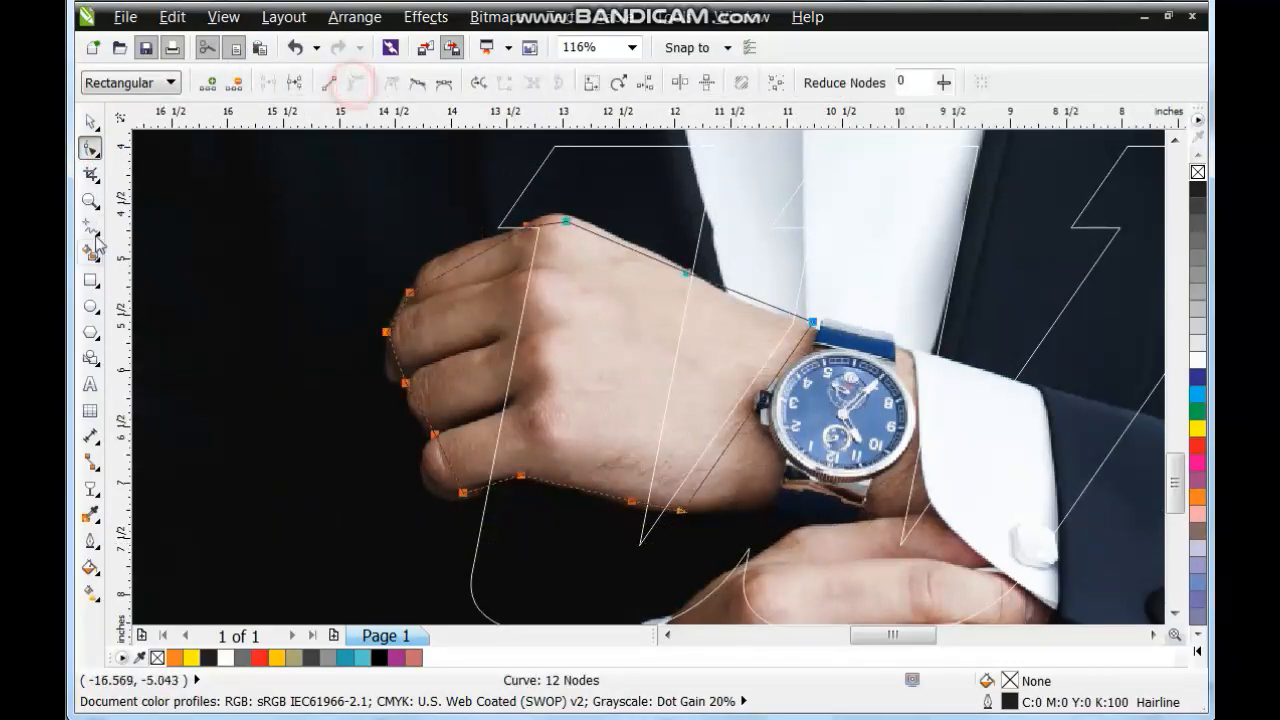
Step: Bend the traced outline along the top finger and adjust its nodes and handles to follow the finger and knuckle
click(90, 200)
drag(355, 197, 494, 326)
click(90, 148)
click(413, 371)
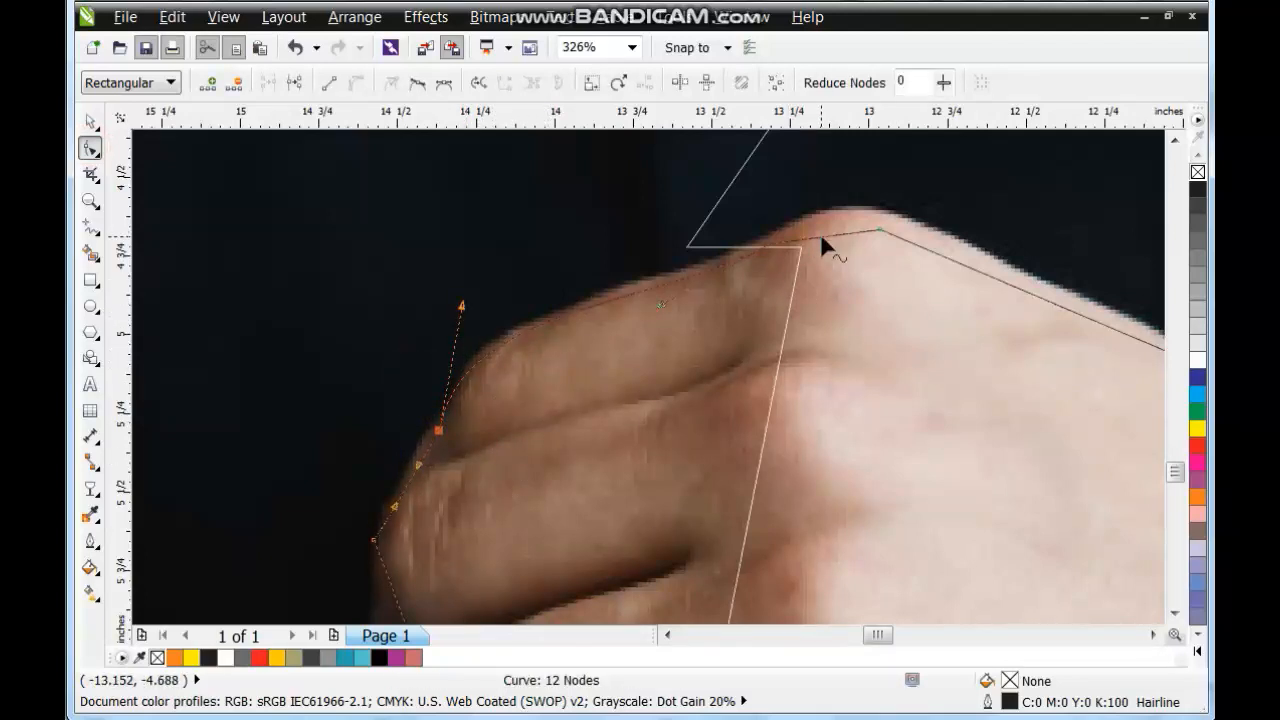
click(772, 244)
click(768, 242)
drag(770, 244, 773, 234)
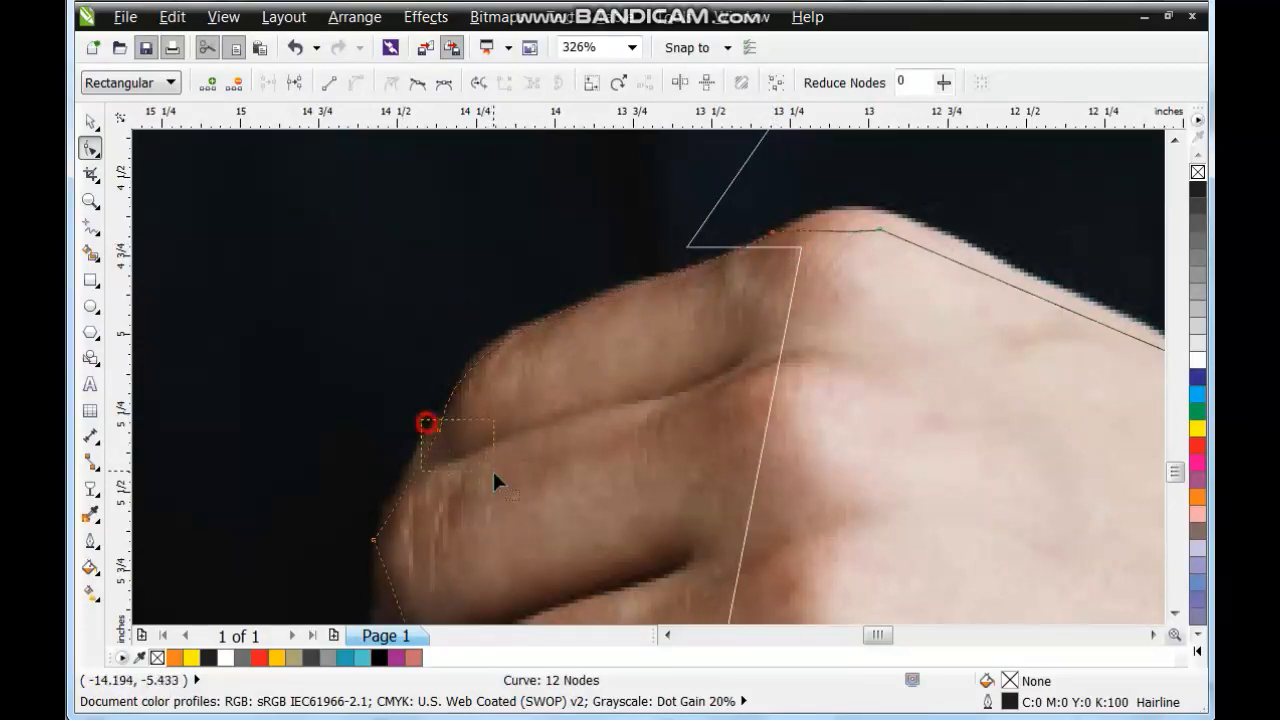
drag(494, 472, 494, 472)
drag(418, 465, 412, 443)
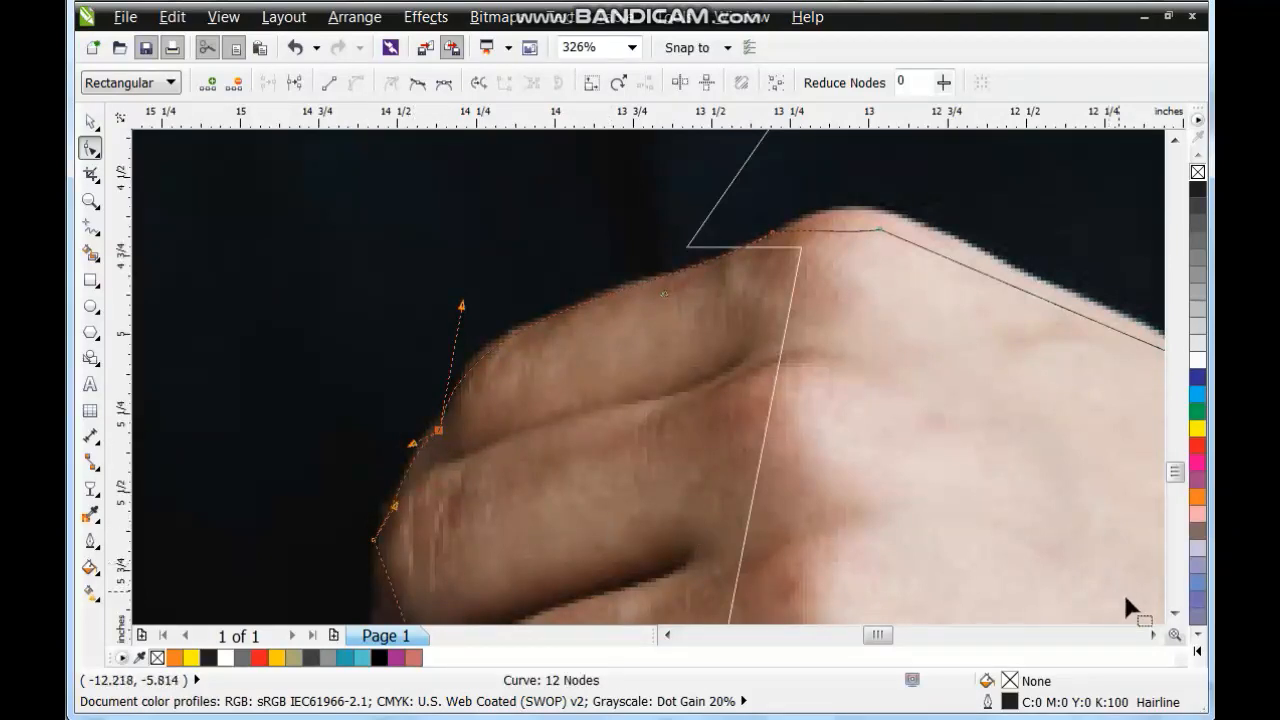
Step: Curve the outline segments around the two middle fingertips so they follow the skin edge
click(1175, 613)
click(1175, 613)
click(1175, 613)
click(1175, 613)
click(1175, 613)
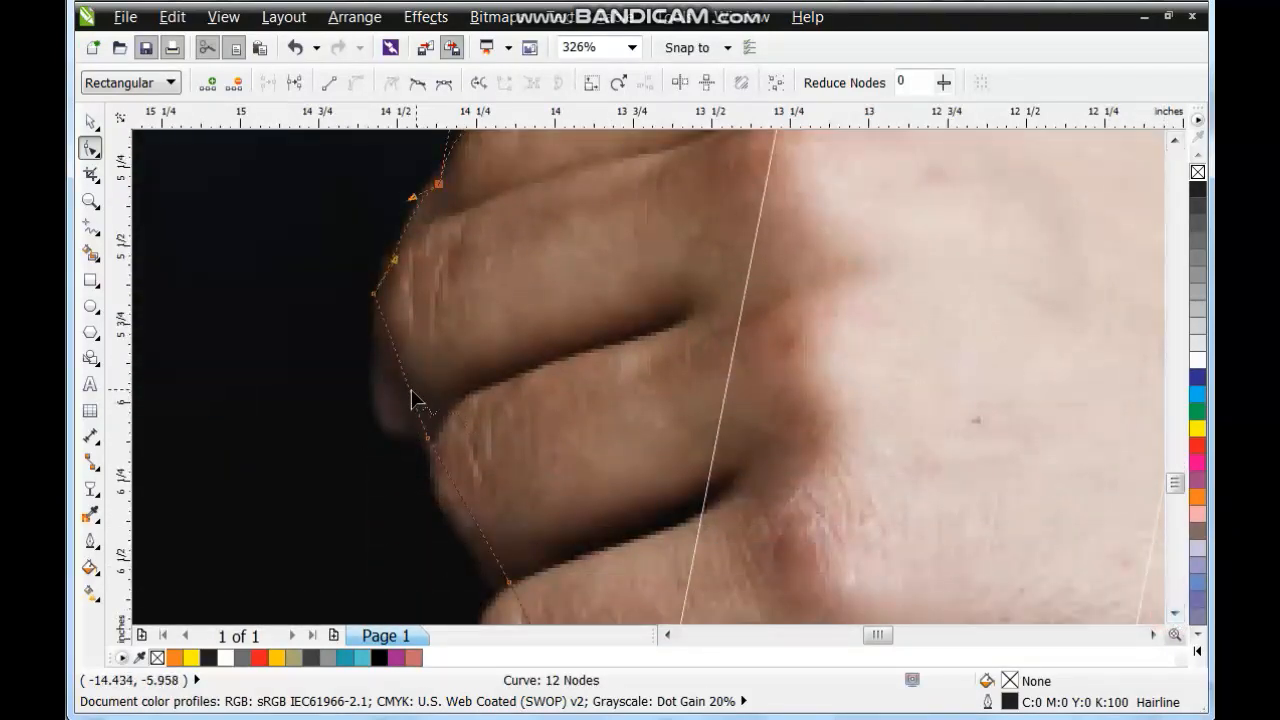
drag(412, 395, 380, 423)
drag(475, 522, 449, 529)
Step: Curve the outline around the little finger and refine its nodes and handles along the hand's lower edge
click(1175, 613)
click(1175, 613)
click(1175, 613)
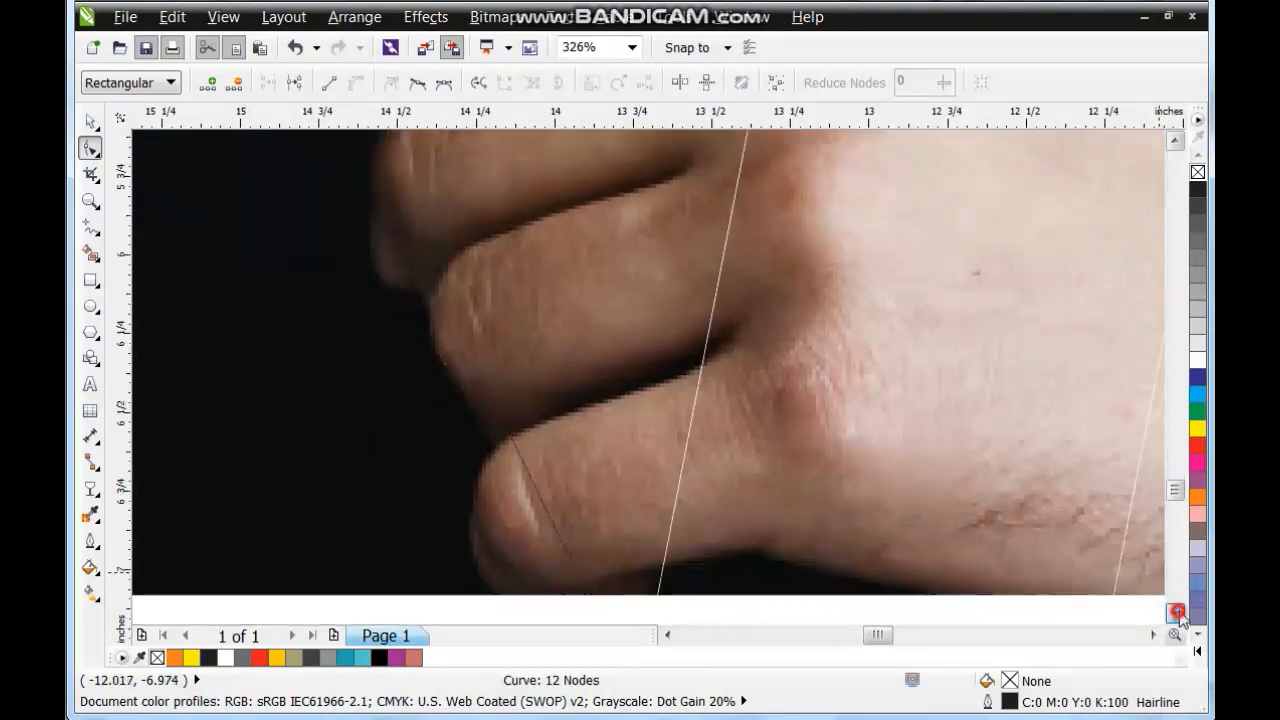
click(1175, 613)
click(1175, 613)
click(1175, 613)
drag(469, 265, 455, 337)
drag(563, 399, 461, 477)
drag(624, 442, 620, 455)
click(590, 451)
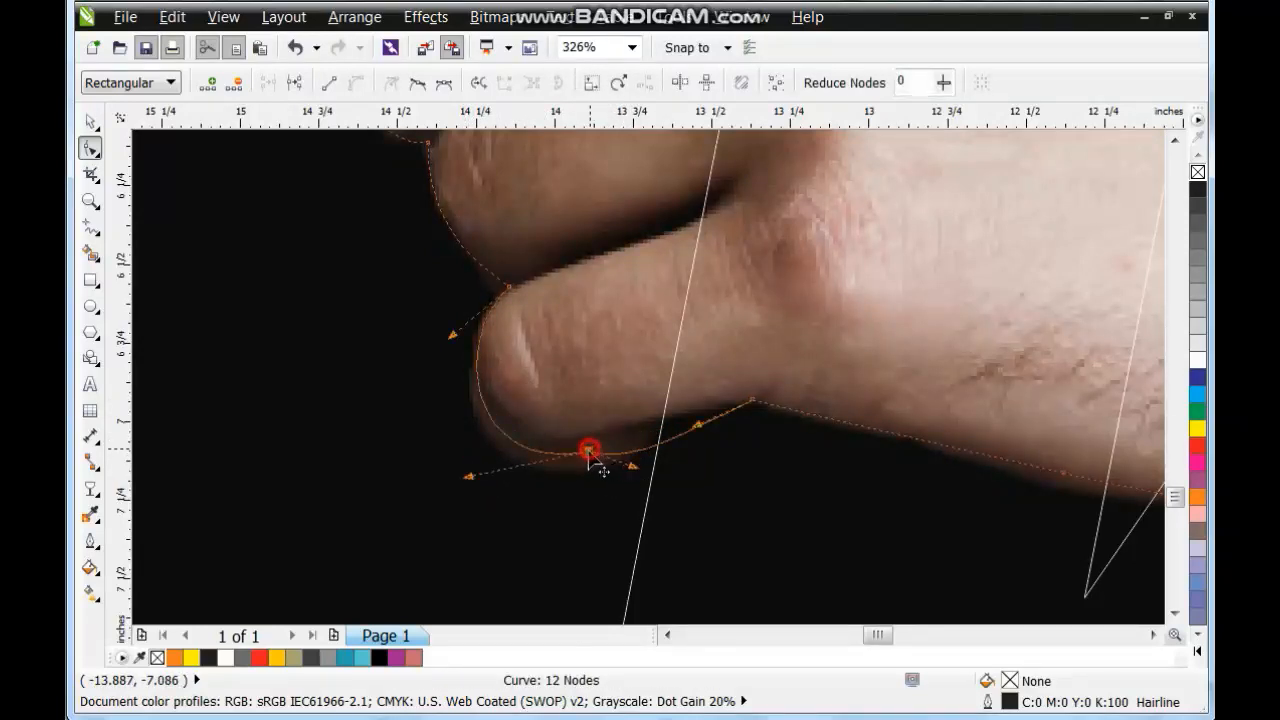
click(1124, 497)
Step: Color the hand outline 30% black and PowerClip the suit photo inside it
click(90, 121)
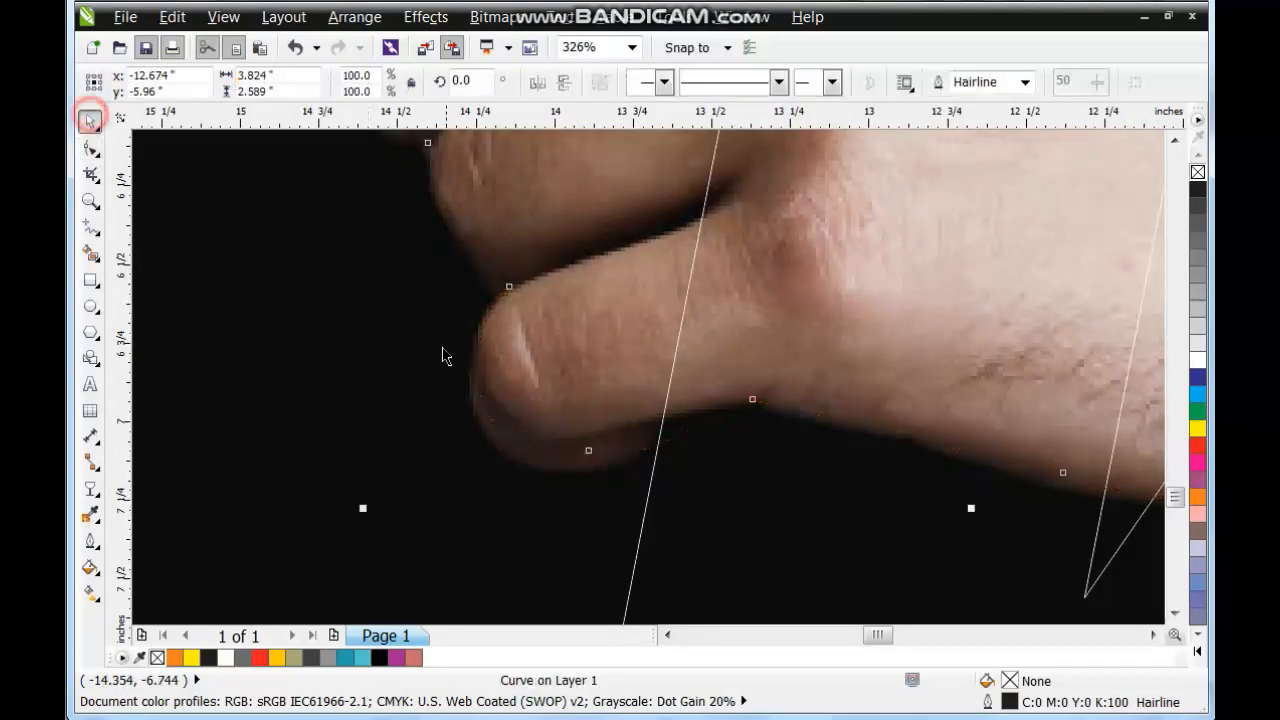
scroll(455, 370, down, 3)
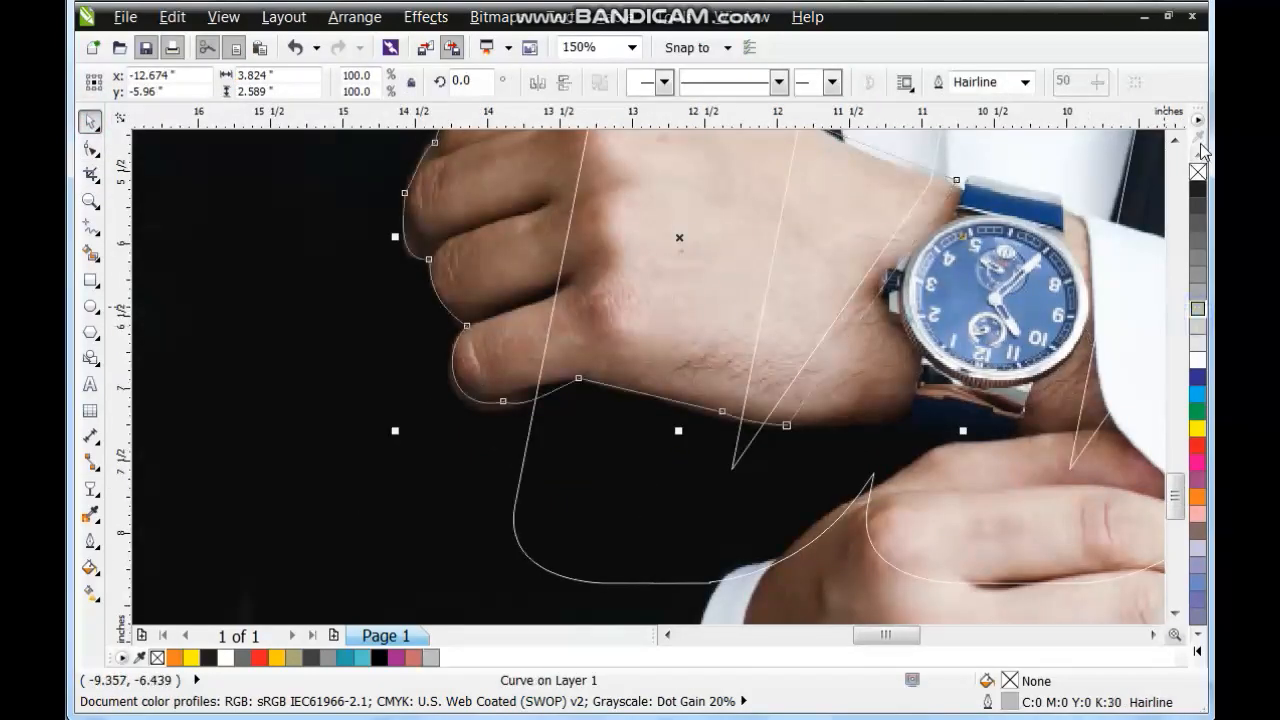
click(1175, 141)
click(333, 230)
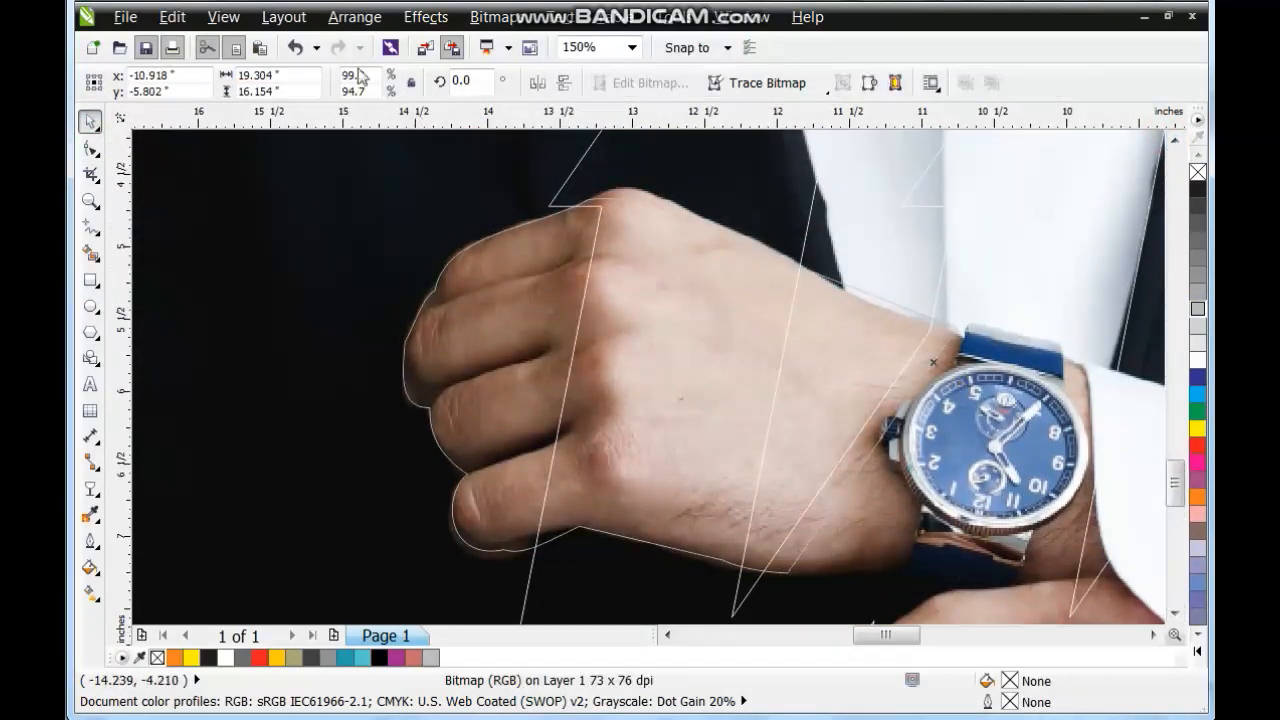
click(425, 17)
mouse_move(440, 348)
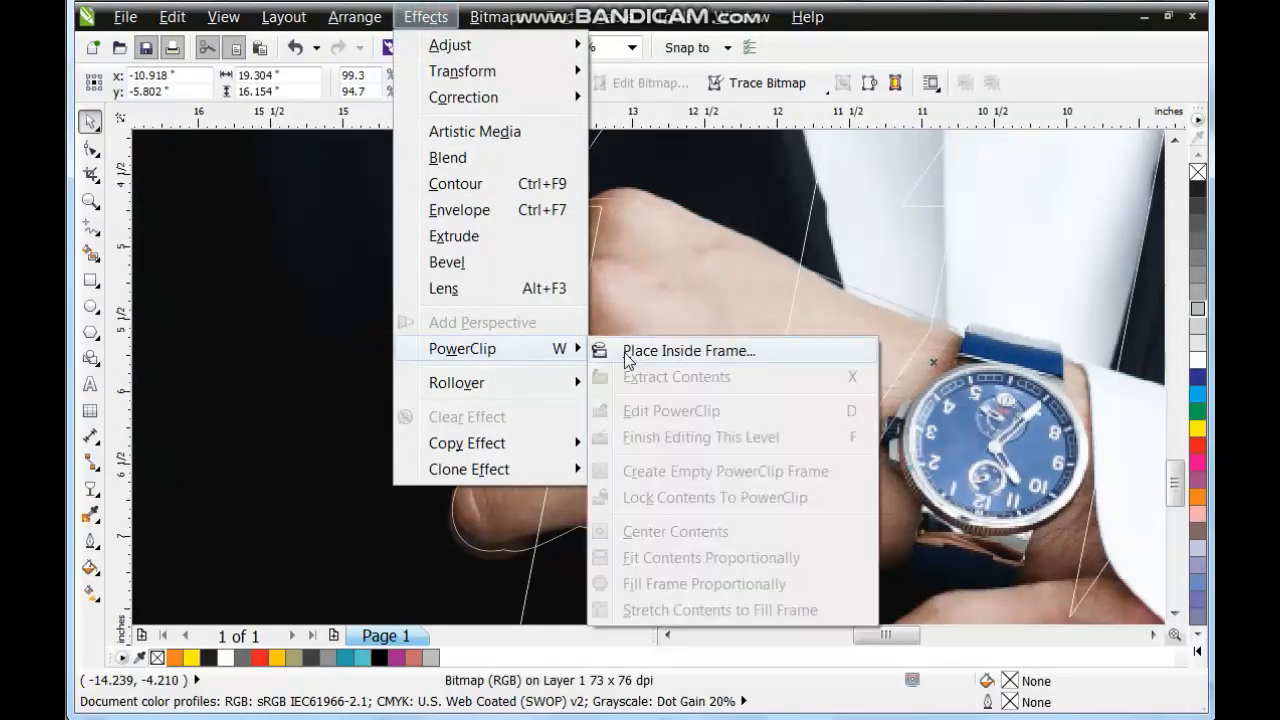
click(627, 355)
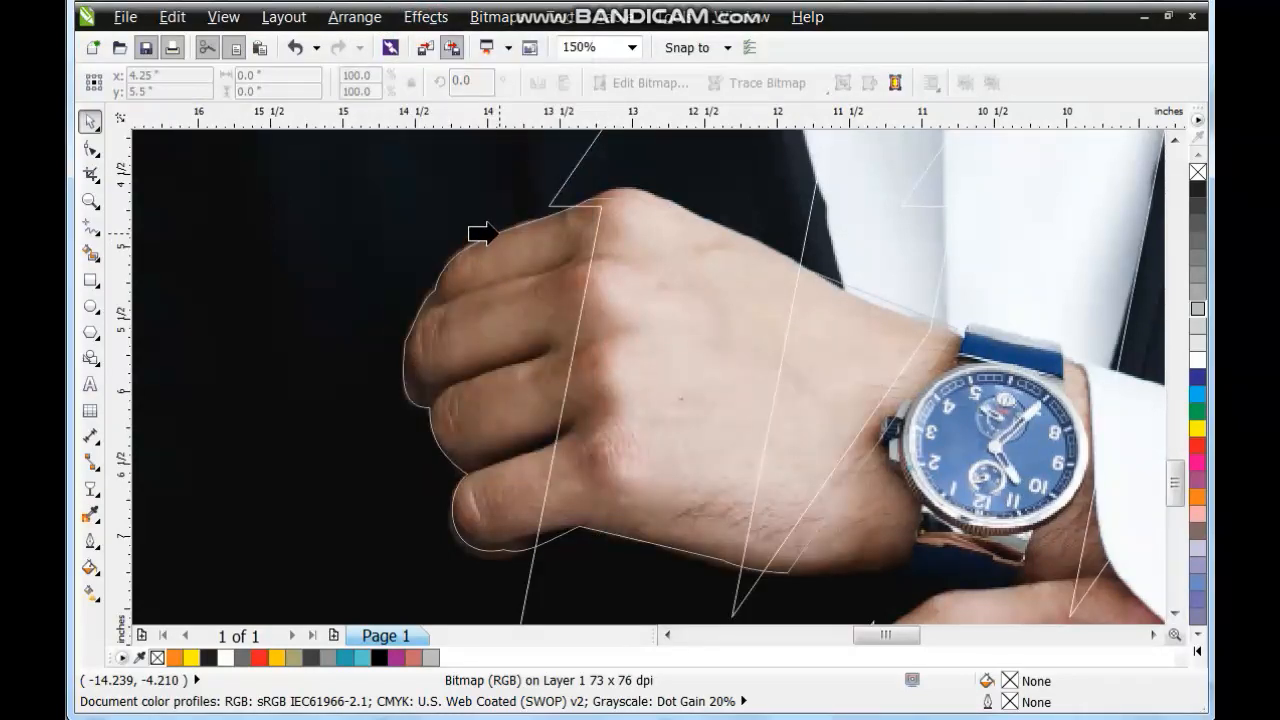
click(495, 233)
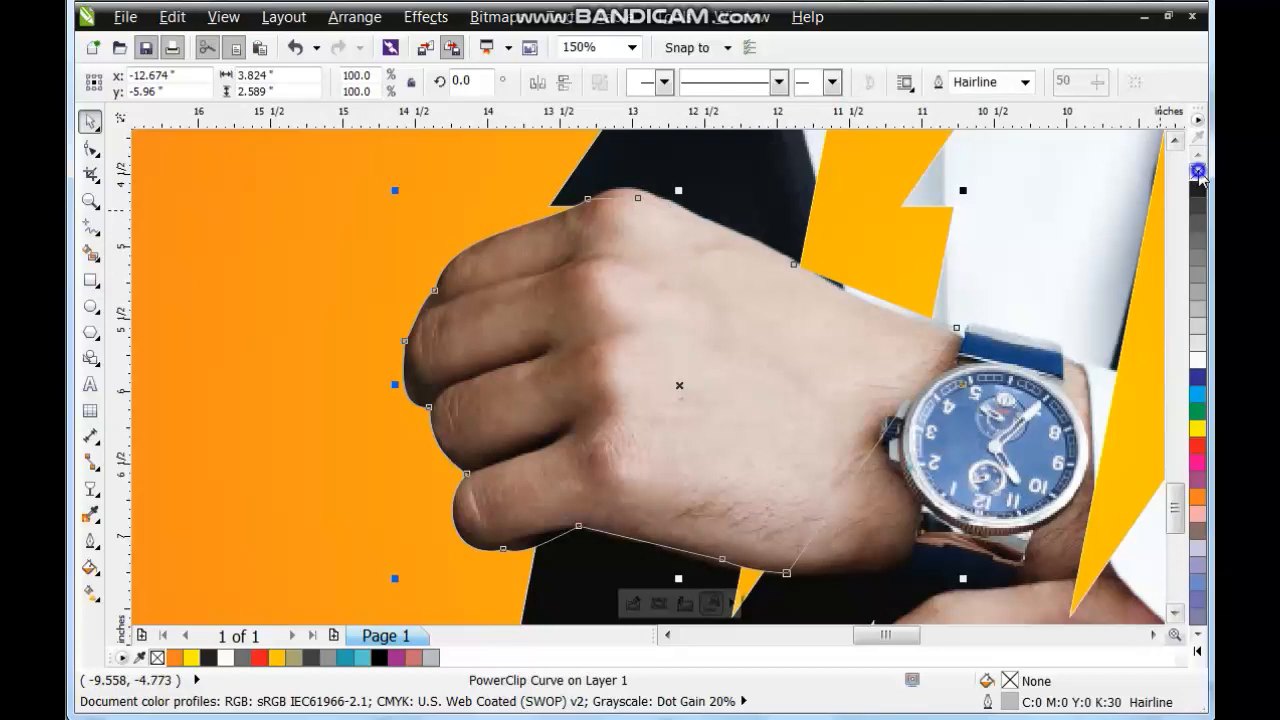
Step: Remove the outlines of the clipped hand and the large W, and bend the hand's upper edge inward near the watch strap
click(90, 148)
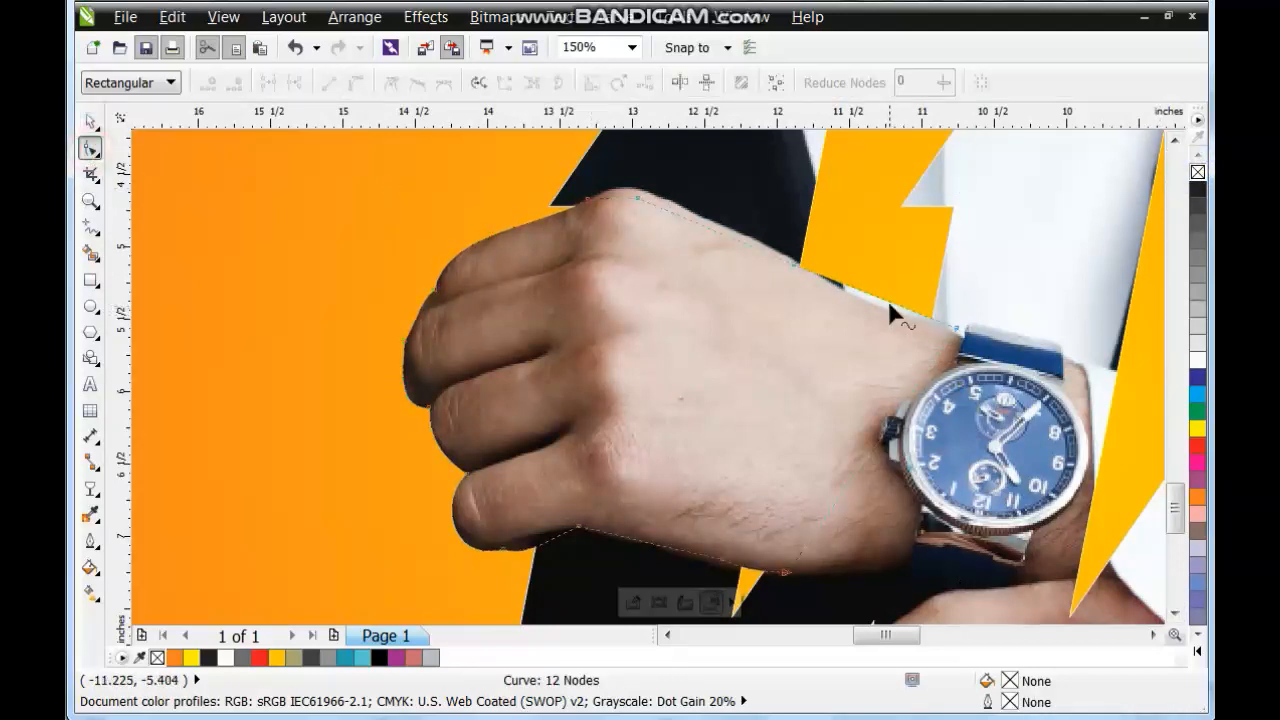
drag(889, 303, 937, 331)
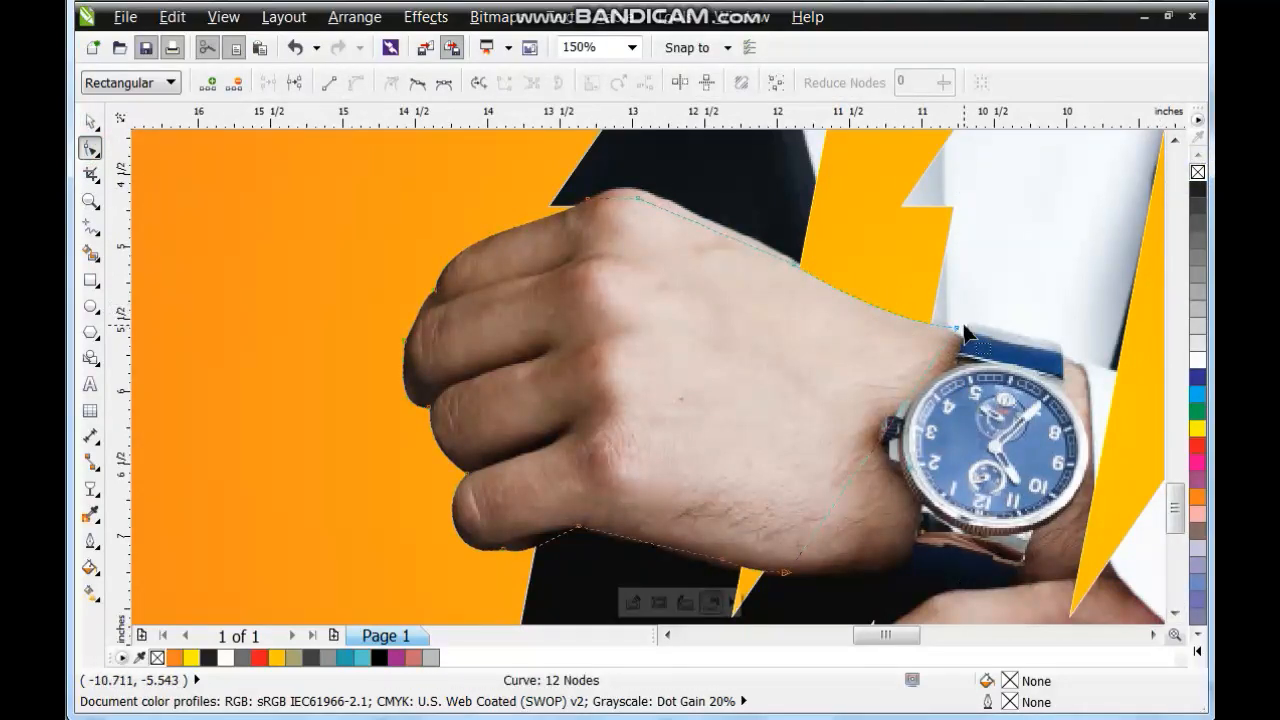
click(90, 121)
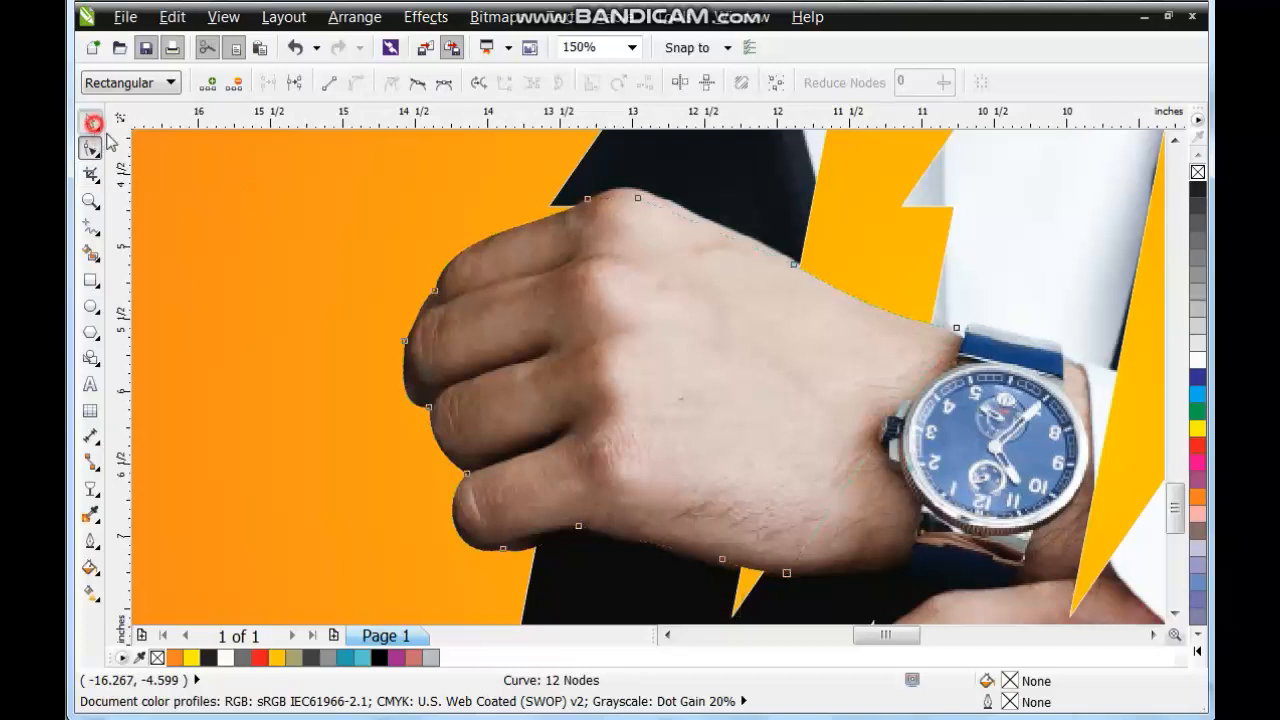
scroll(611, 305, down, 2)
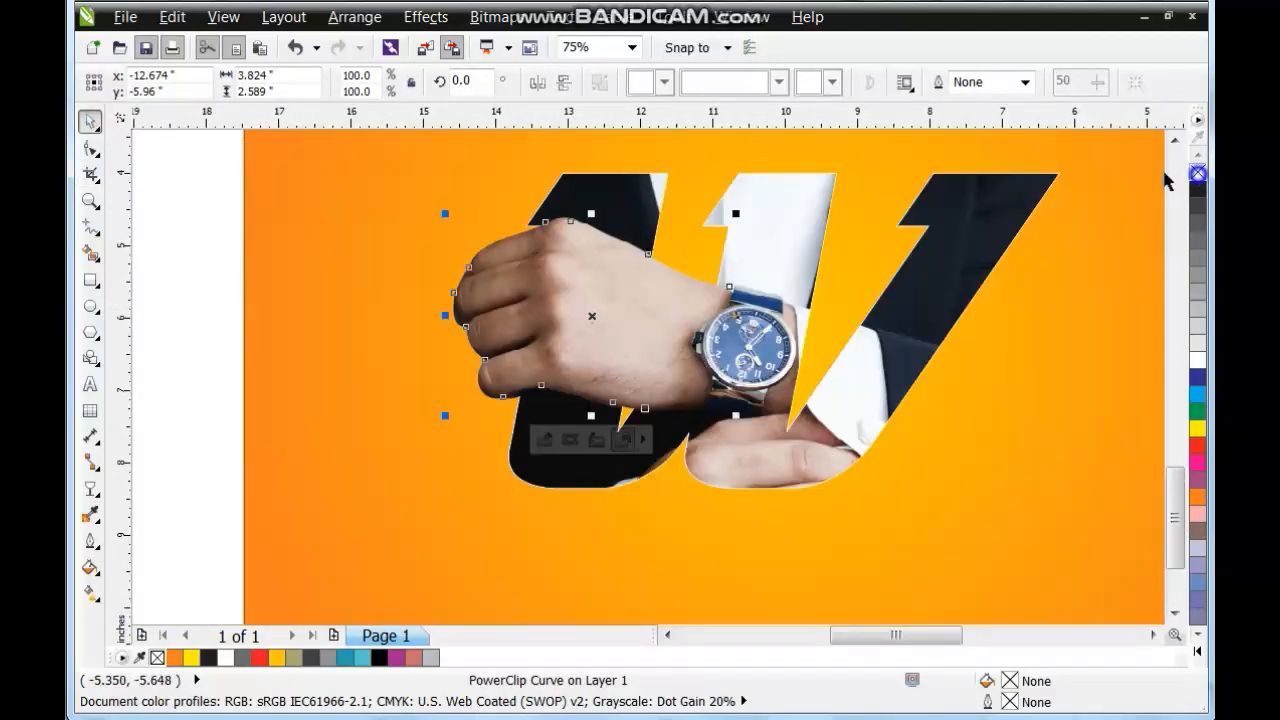
click(983, 223)
click(1066, 292)
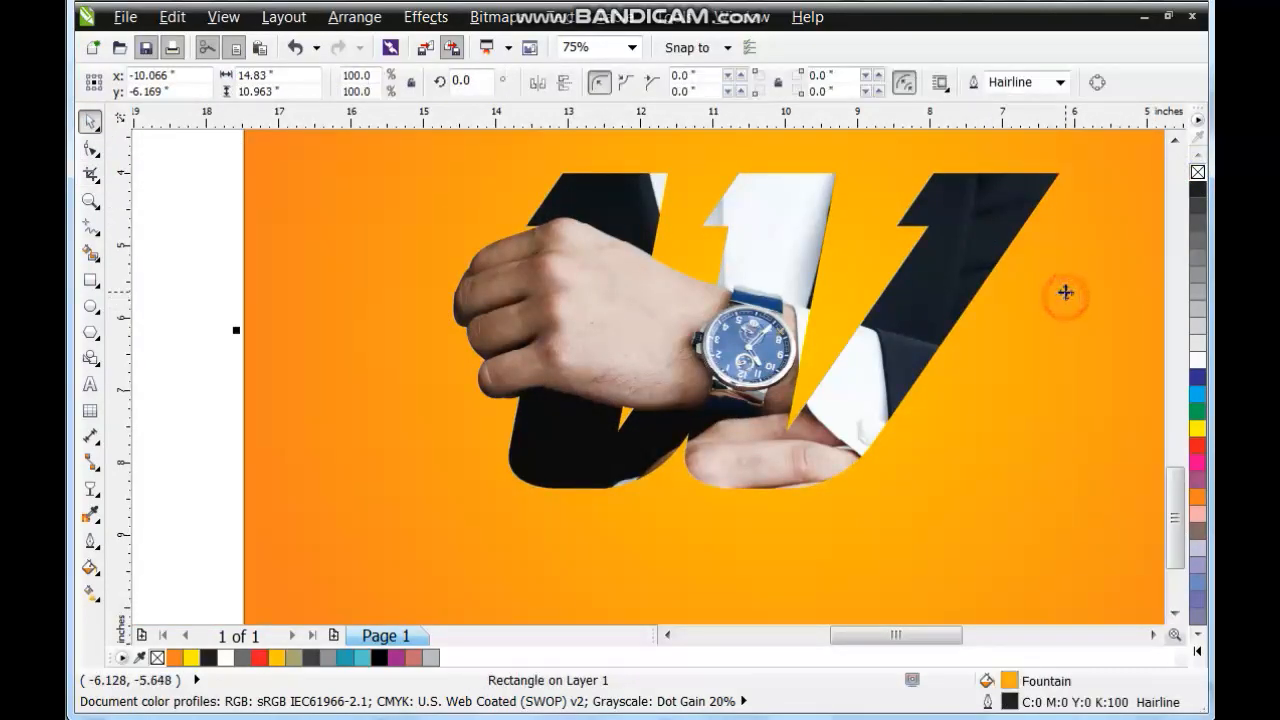
Step: Group the large W with the hand, shrink the group slightly, and center it horizontally on the orange background
scroll(1066, 292, down, 2)
drag(312, 226, 865, 502)
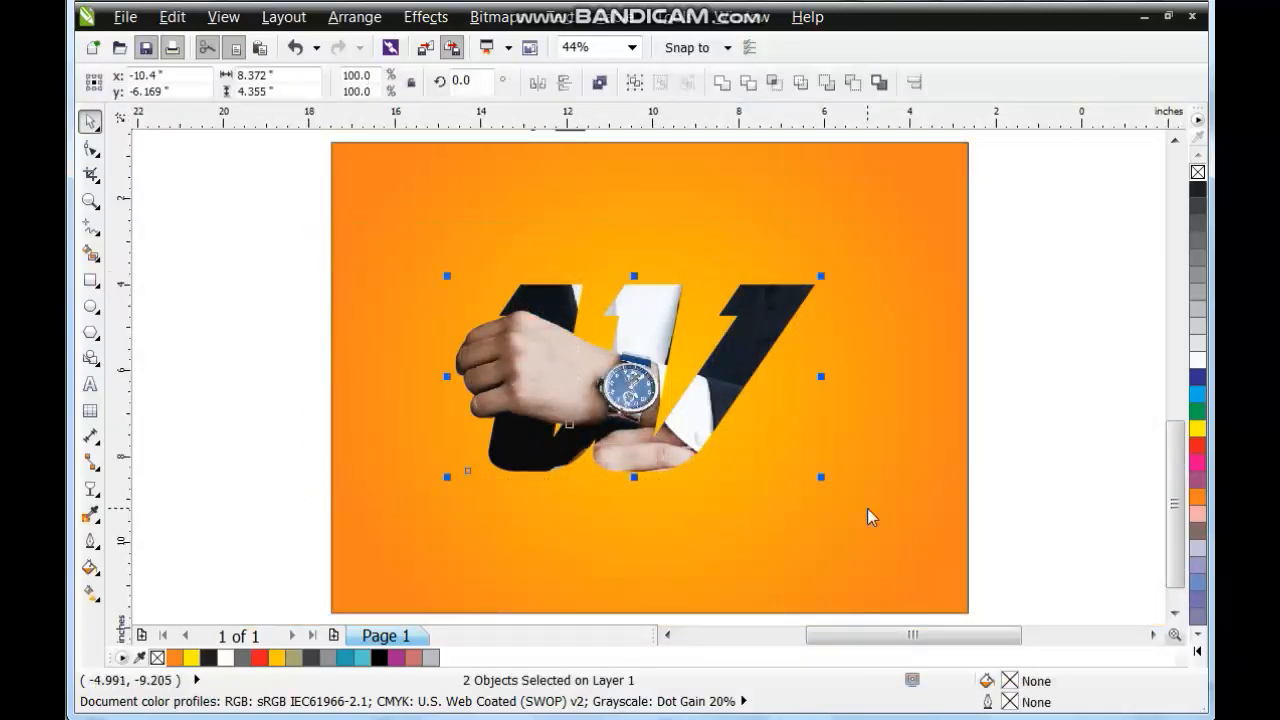
key(ctrl+g)
drag(681, 444, 688, 456)
drag(828, 489, 826, 511)
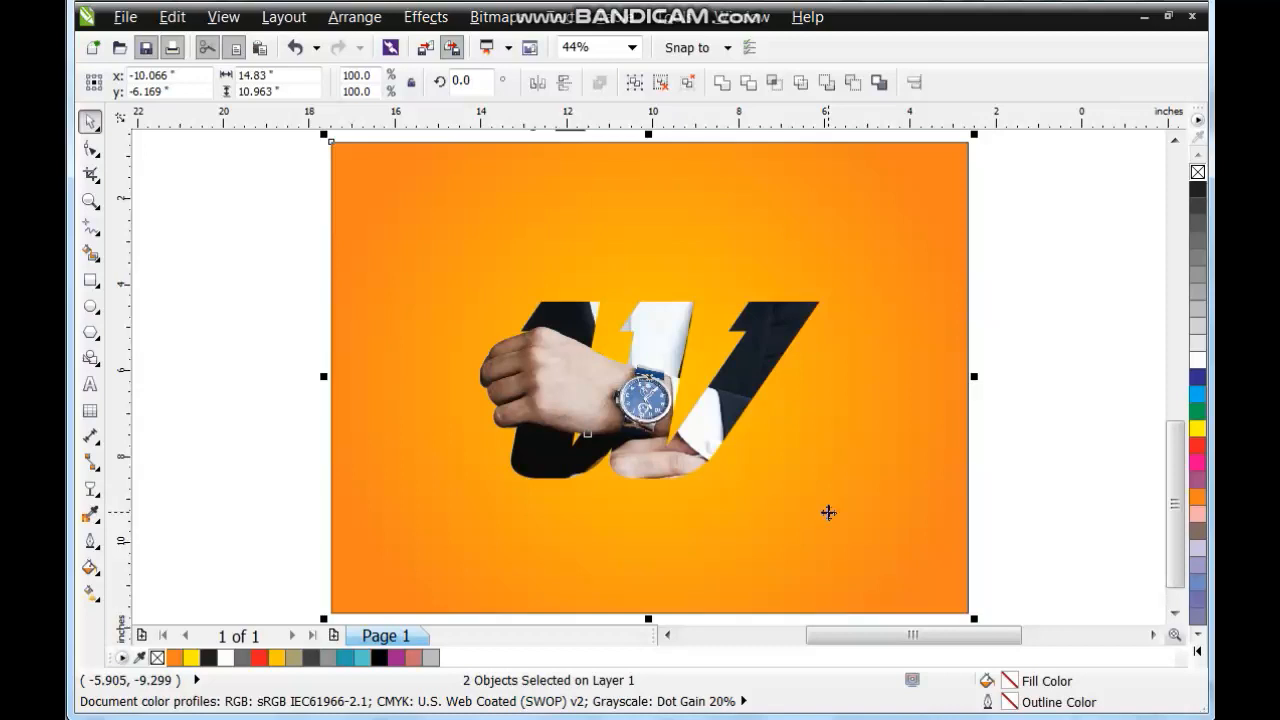
click(986, 486)
Step: Change the font of the small W text above the background to La Oriental
scroll(976, 485, down, 2)
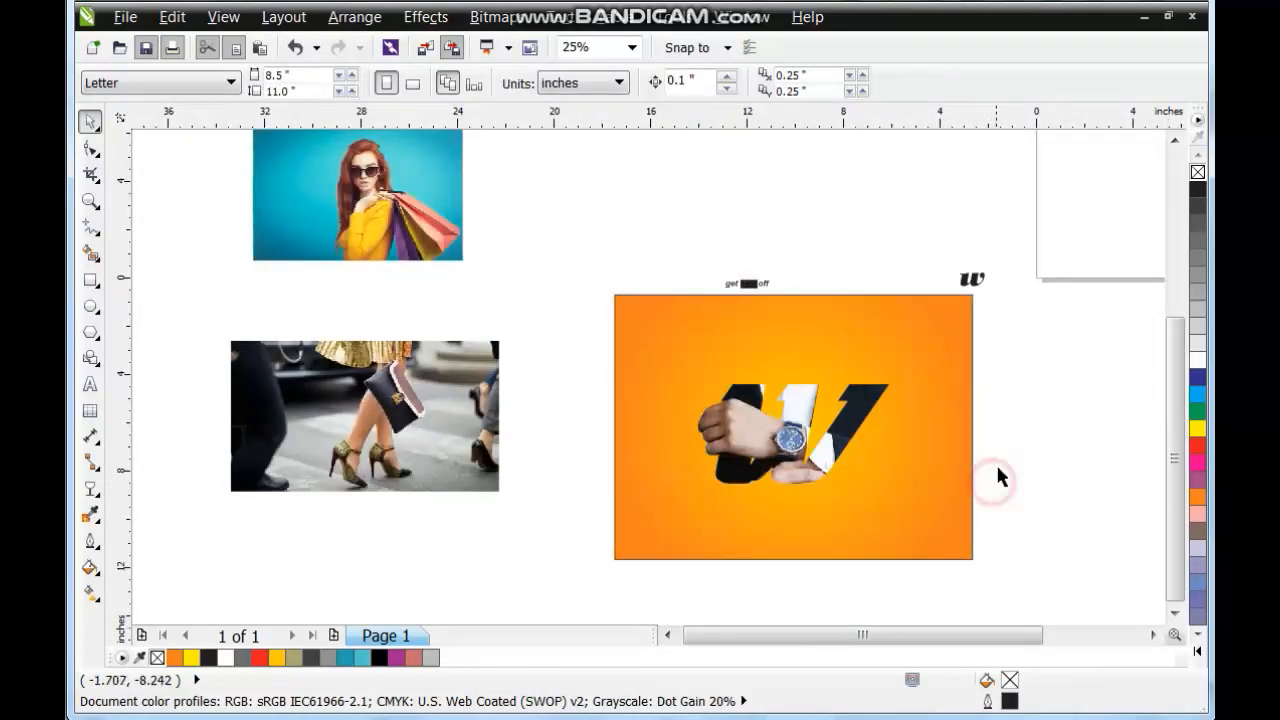
click(971, 283)
click(585, 84)
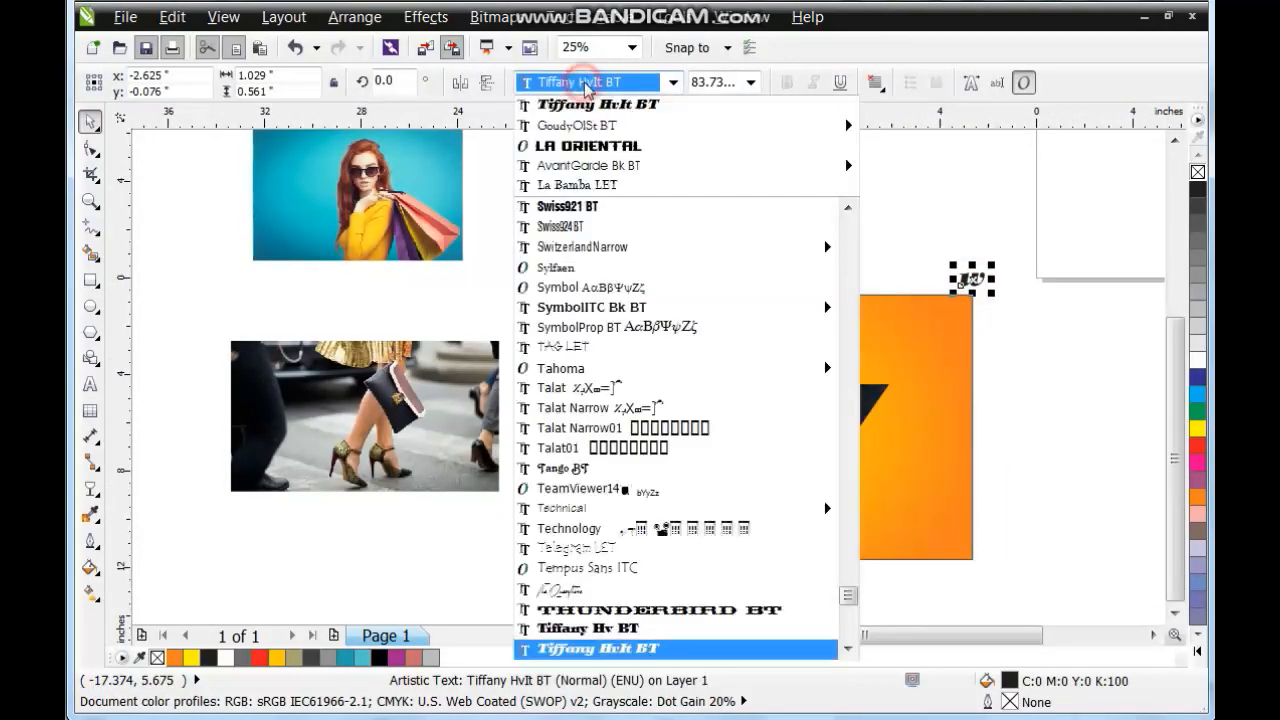
text(L)
text(a Oriental)
key(Down)
key(Return)
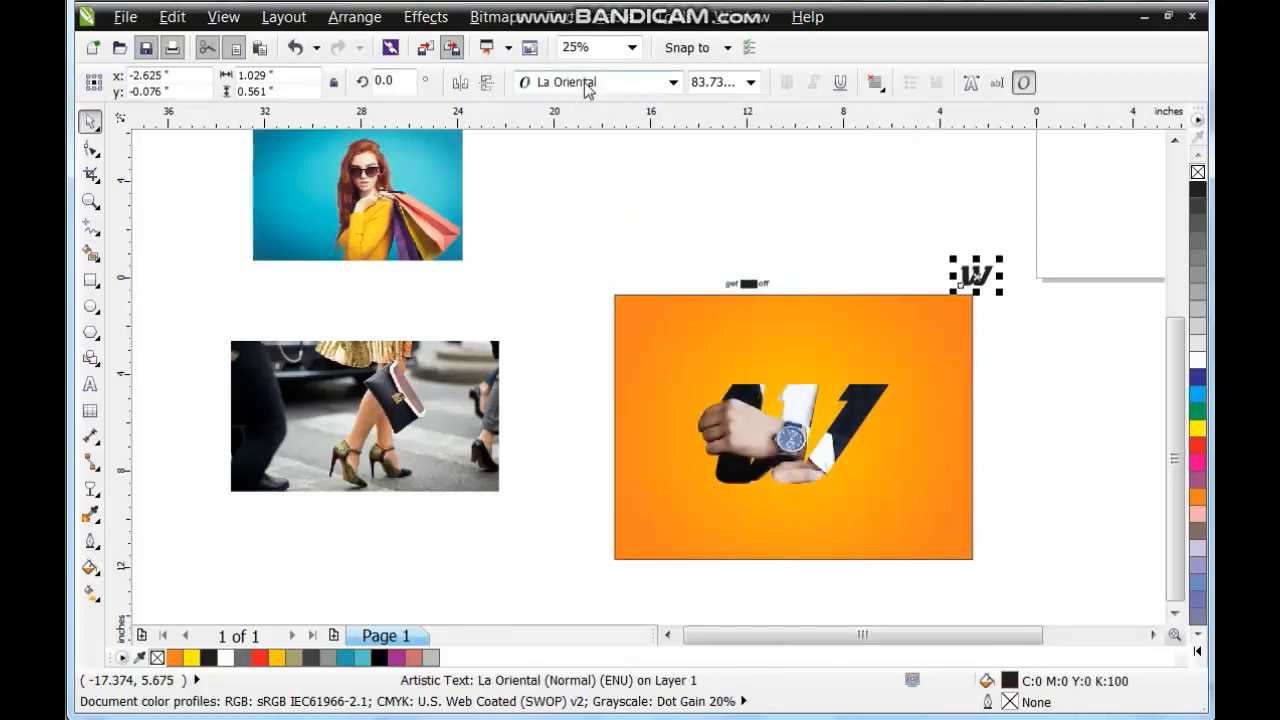
Step: Move the small W text onto the background at the lower right of the large W and replace it with STYLE
drag(574, 214, 1052, 591)
key(shift+F2)
key(Escape)
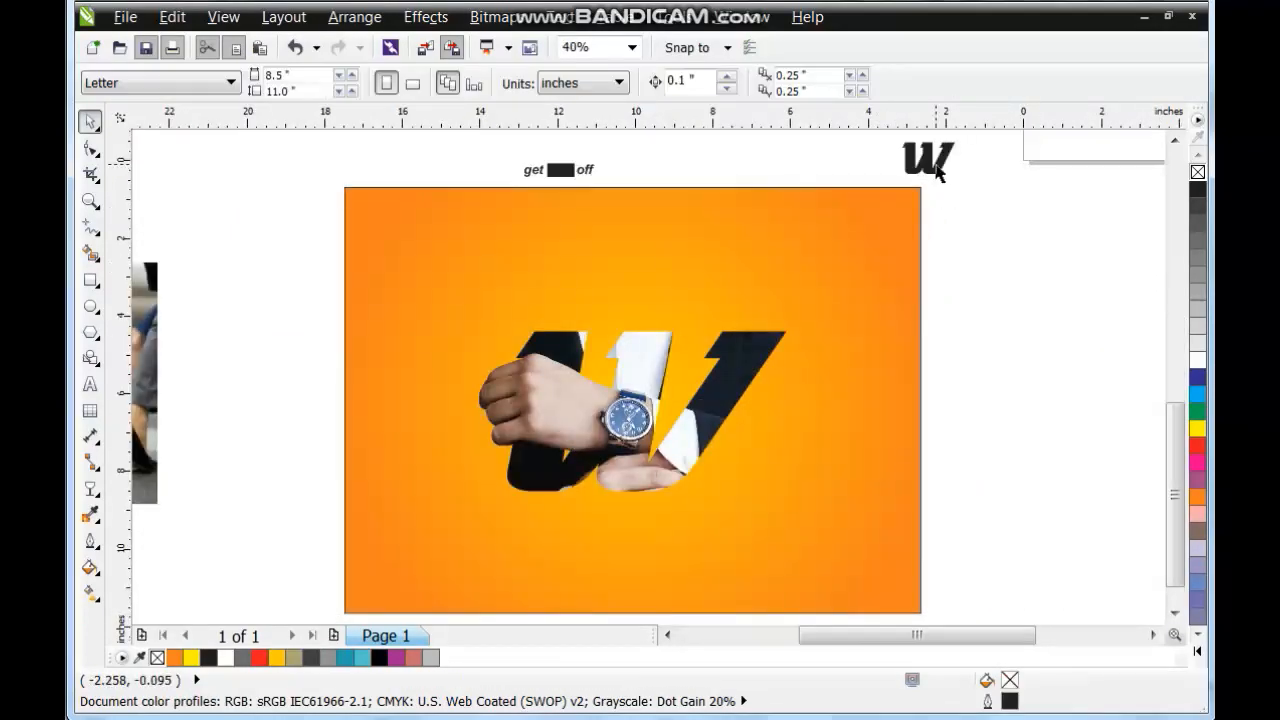
drag(935, 170, 773, 495)
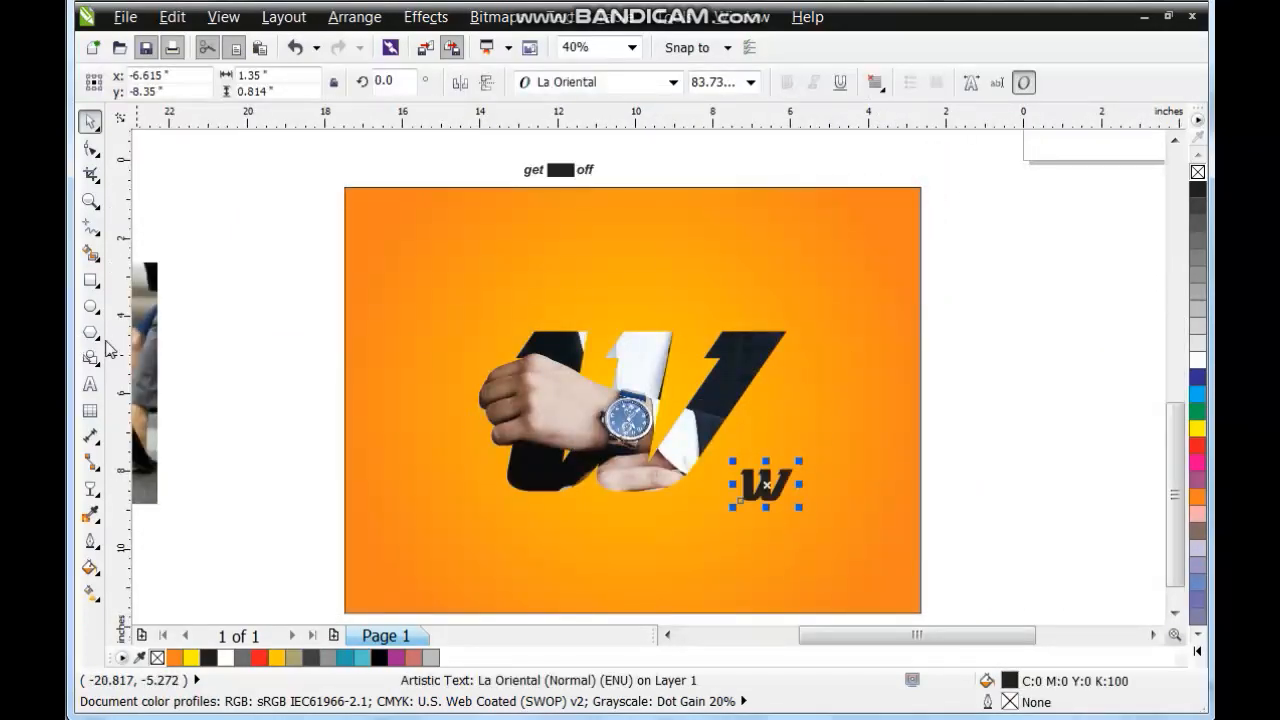
click(91, 382)
key(ctrl+a)
text(STYLE)
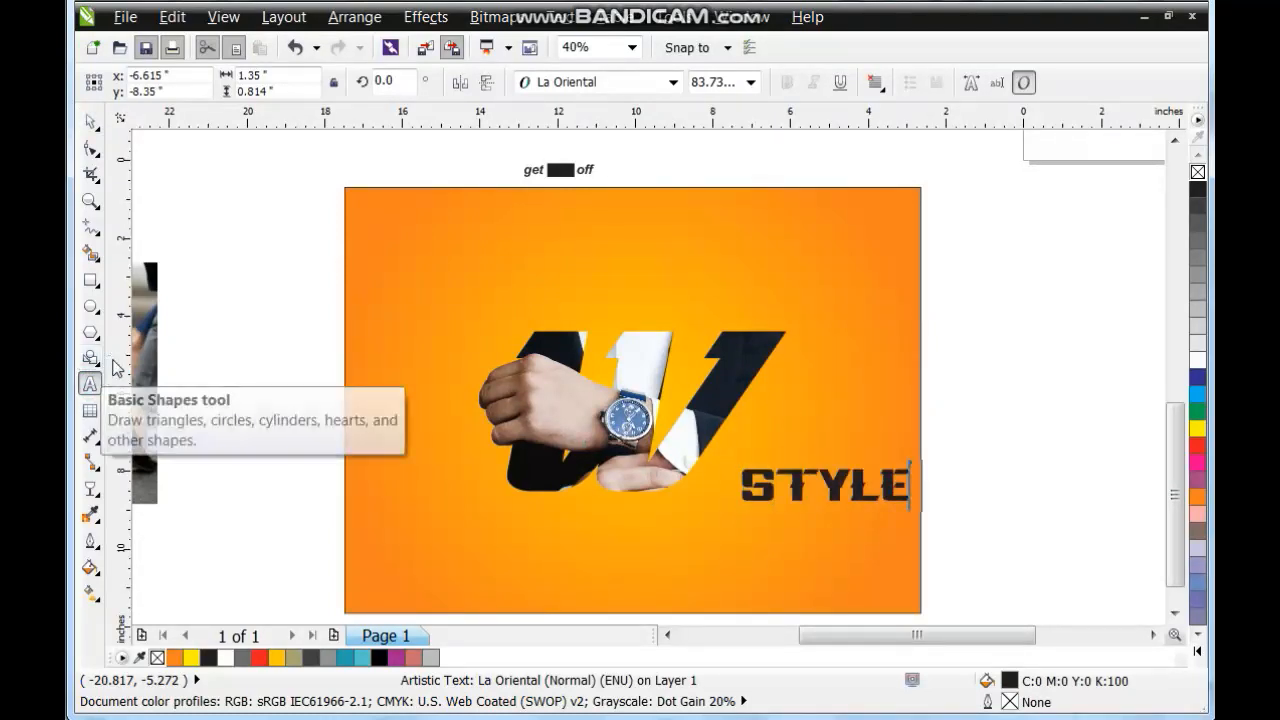
click(87, 125)
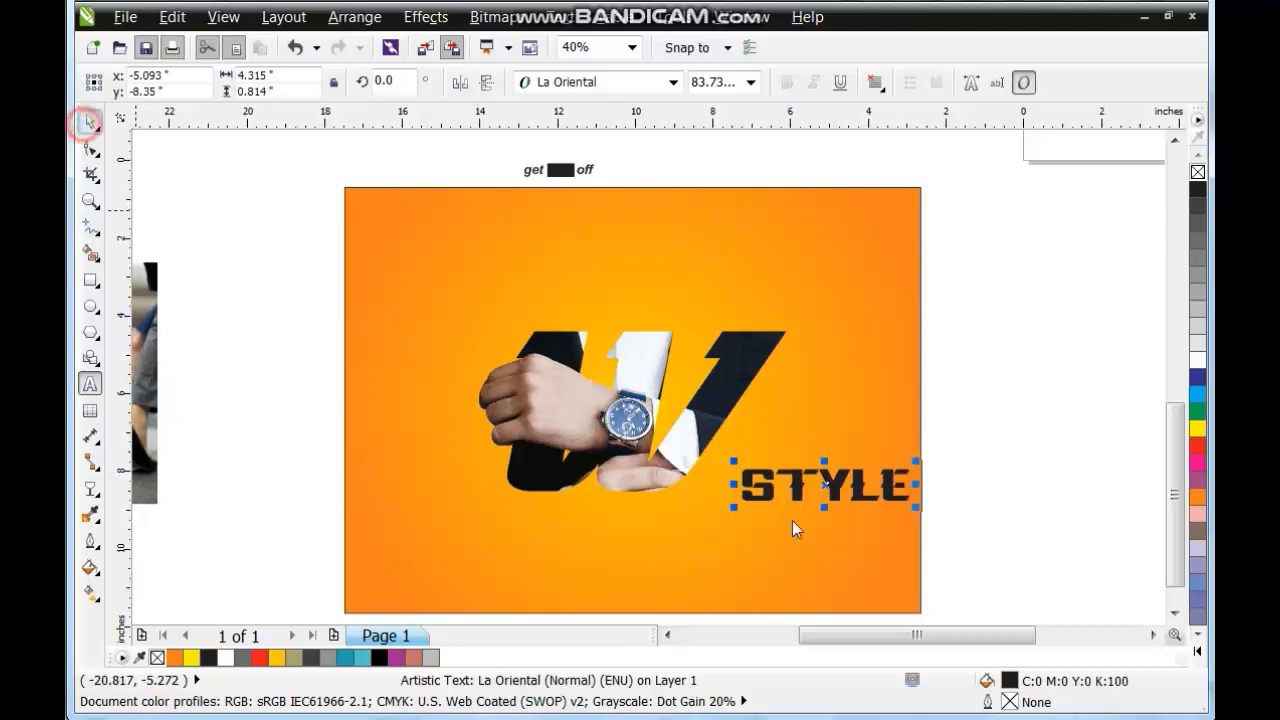
Step: Skew the STYLE text into a forward slant and place a copy of it directly below
click(828, 489)
drag(825, 511, 819, 540)
click(966, 509)
right_click(819, 540)
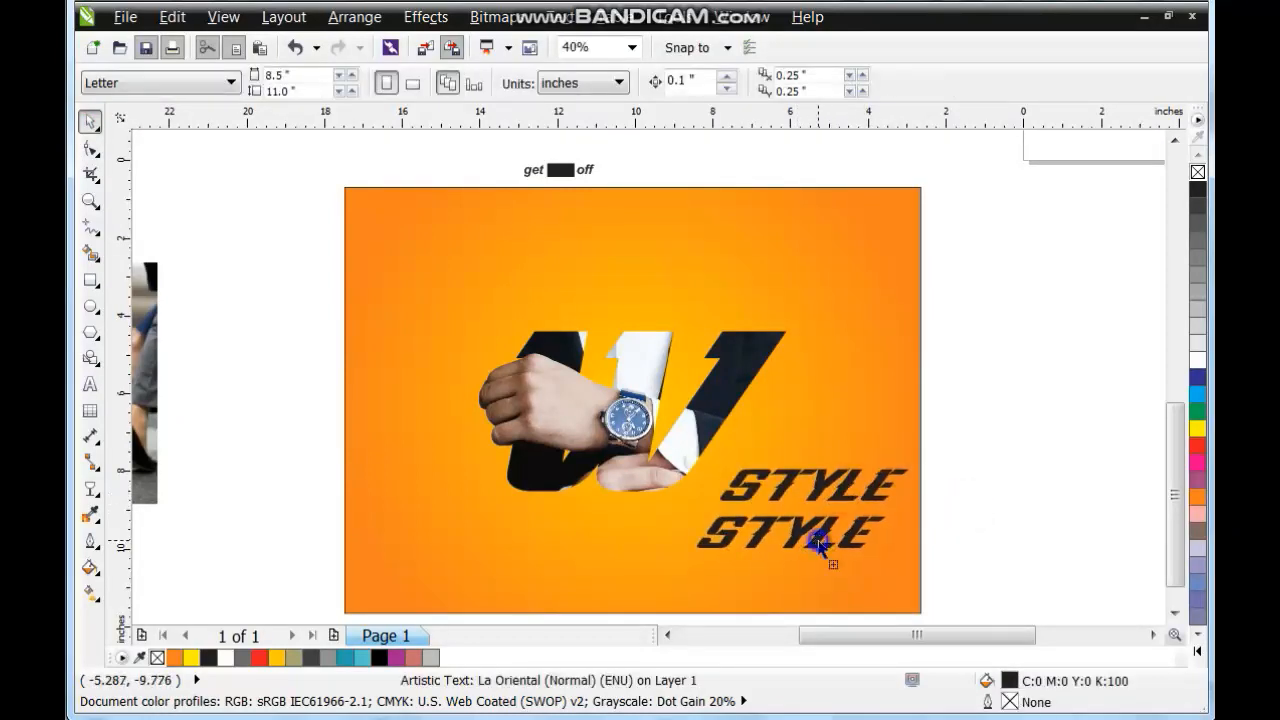
Step: Replace the lower STYLE copy with WEAR and move it closer beneath the upper word
click(90, 387)
key(ctrl+a)
text(WEAR)
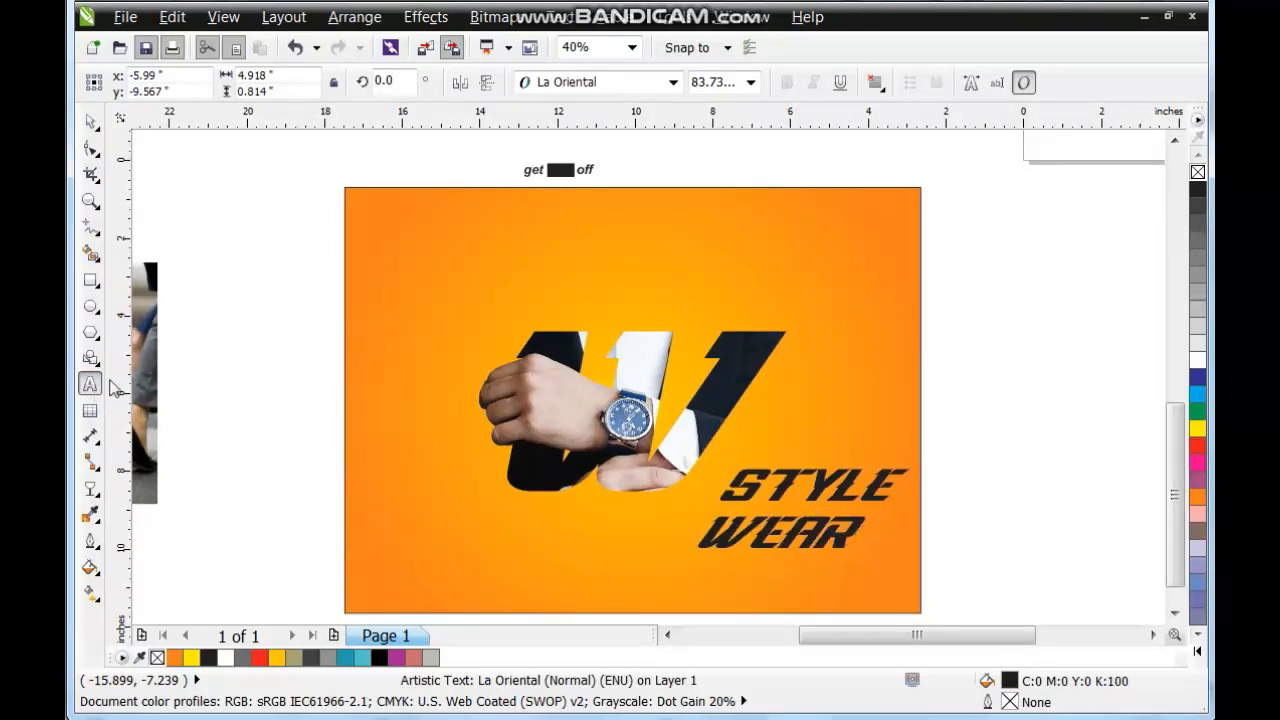
click(90, 121)
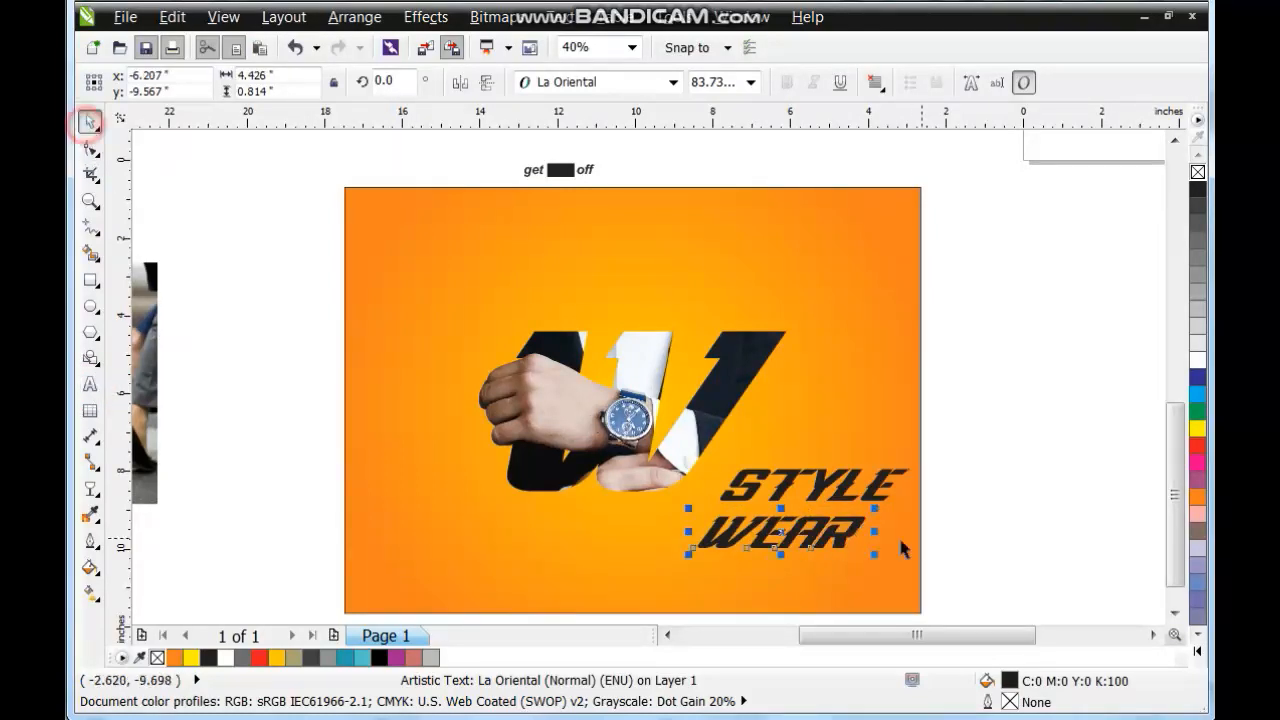
drag(817, 538, 826, 530)
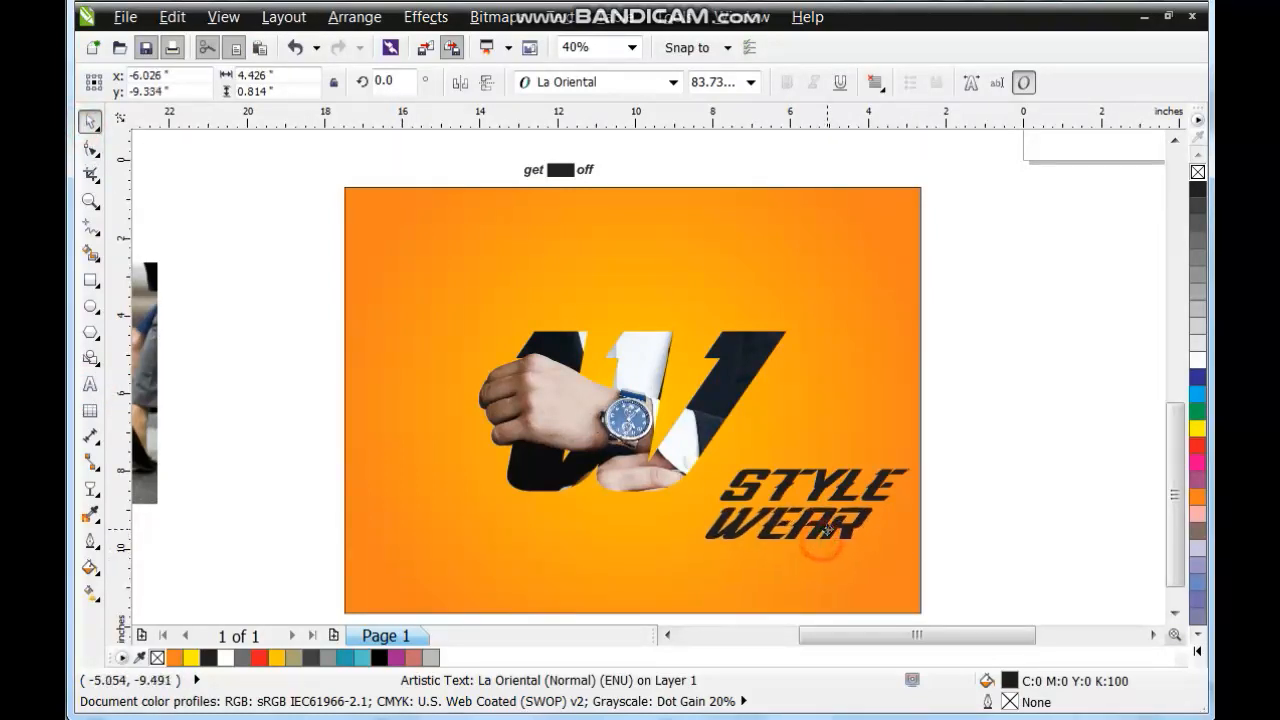
Step: Fill the WEAR text with white and the STYLE text with red
click(1198, 361)
key(Tab)
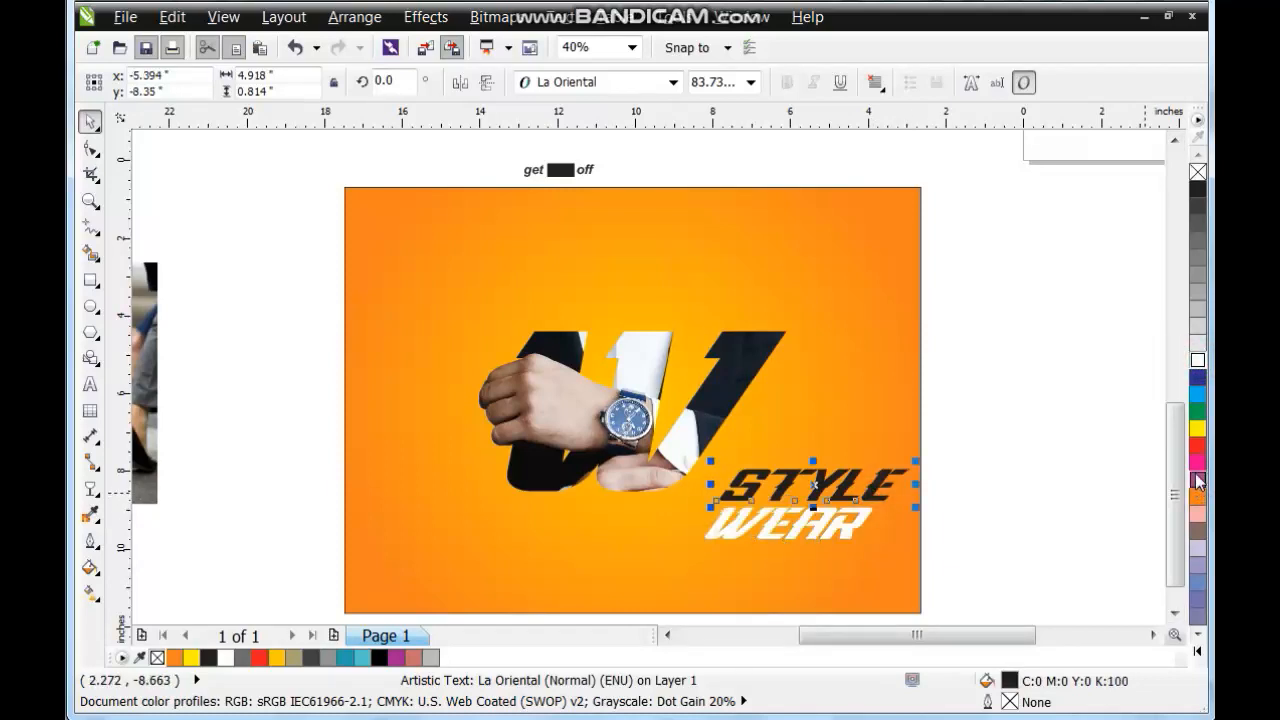
click(1197, 445)
Step: Shrink STYLE and WEAR together to about 65 pt and place them against the lower right side of the large W
shift+click(830, 528)
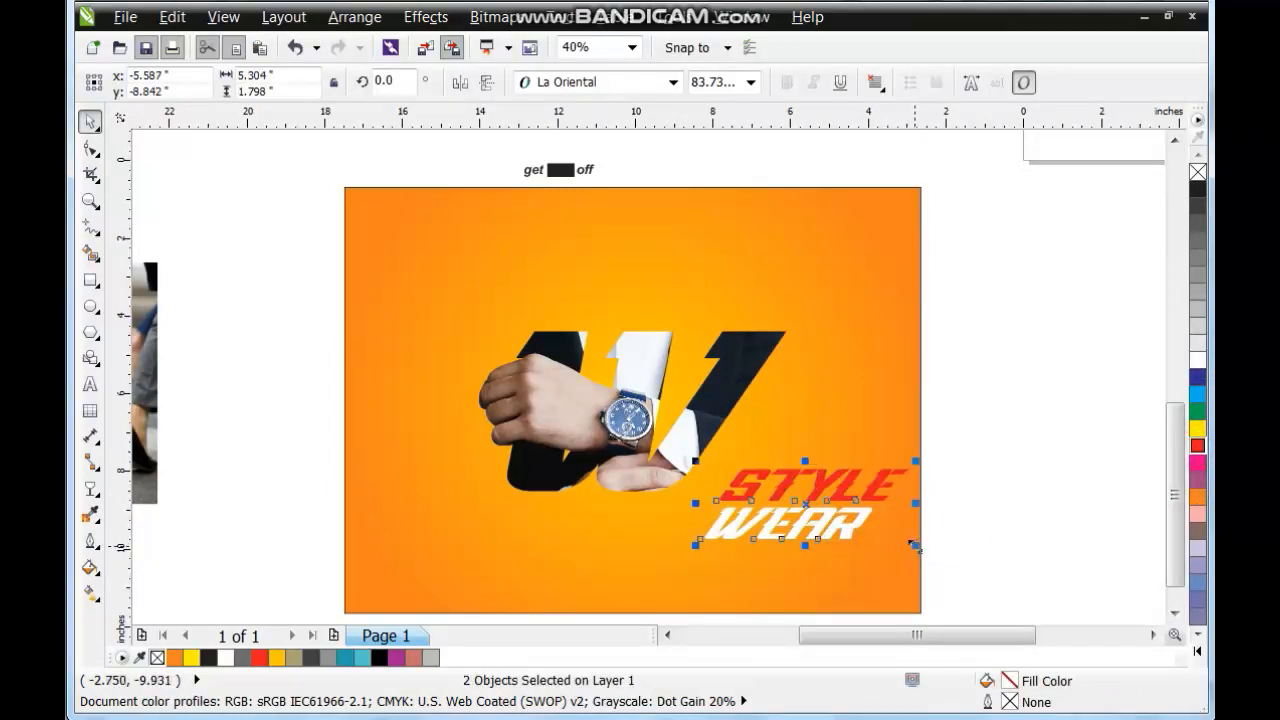
drag(914, 546, 844, 518)
drag(789, 482, 865, 410)
click(947, 443)
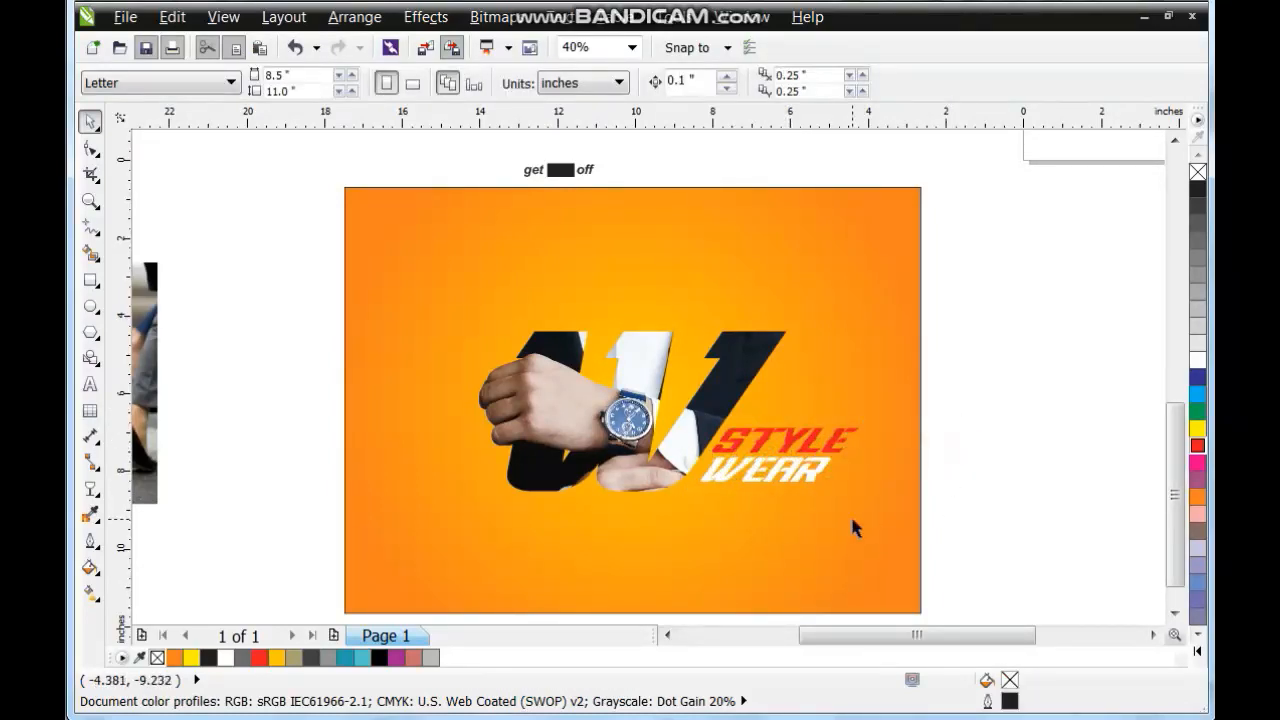
Step: Place a copy of the red STYLE text above the large W, near the background's upper edge
click(853, 517)
key(shift+F2)
key(Escape)
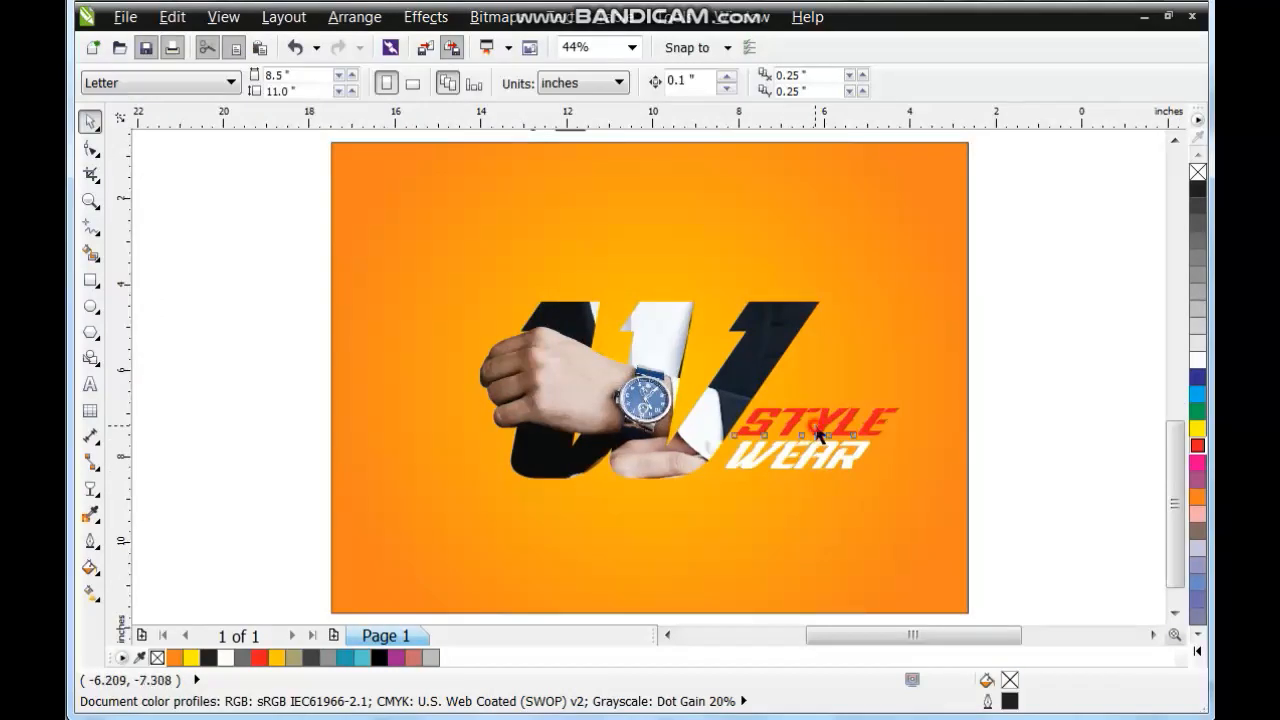
drag(818, 433, 588, 218)
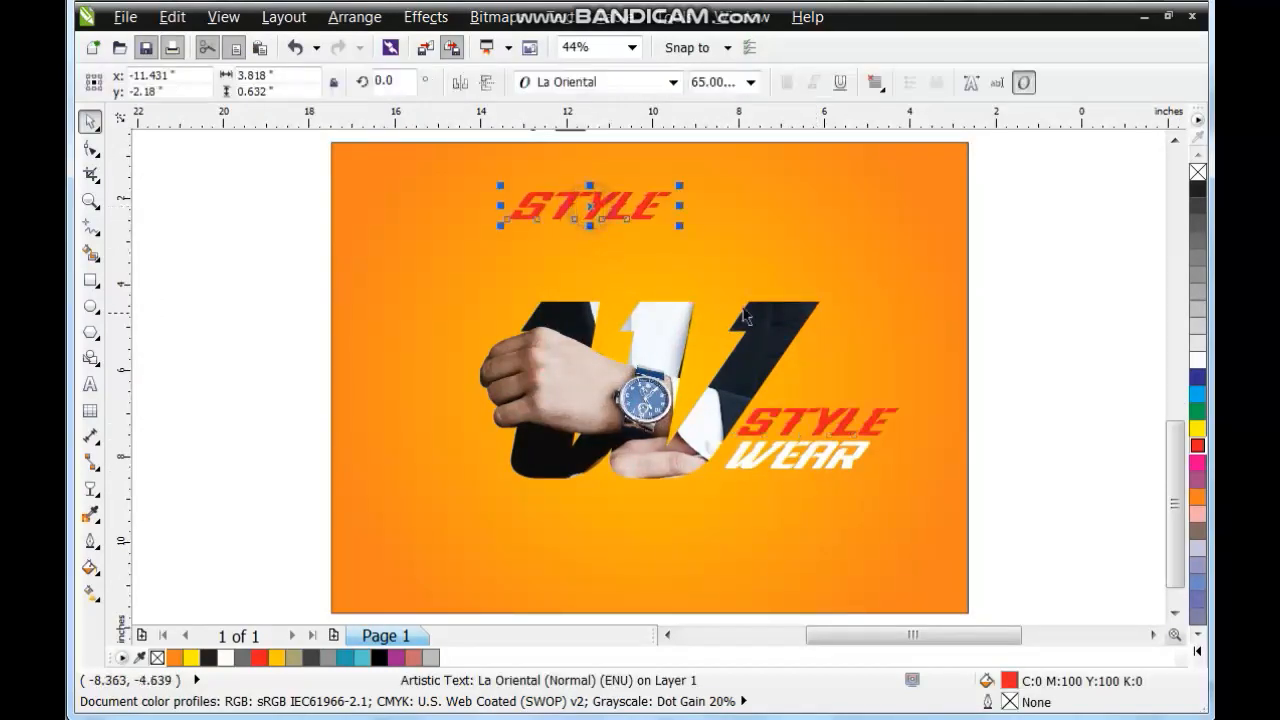
Step: Replace the STYLE copy above the large W with #WATCHES and fill it with white
click(80, 391)
key(ctrl+a)
text(#)
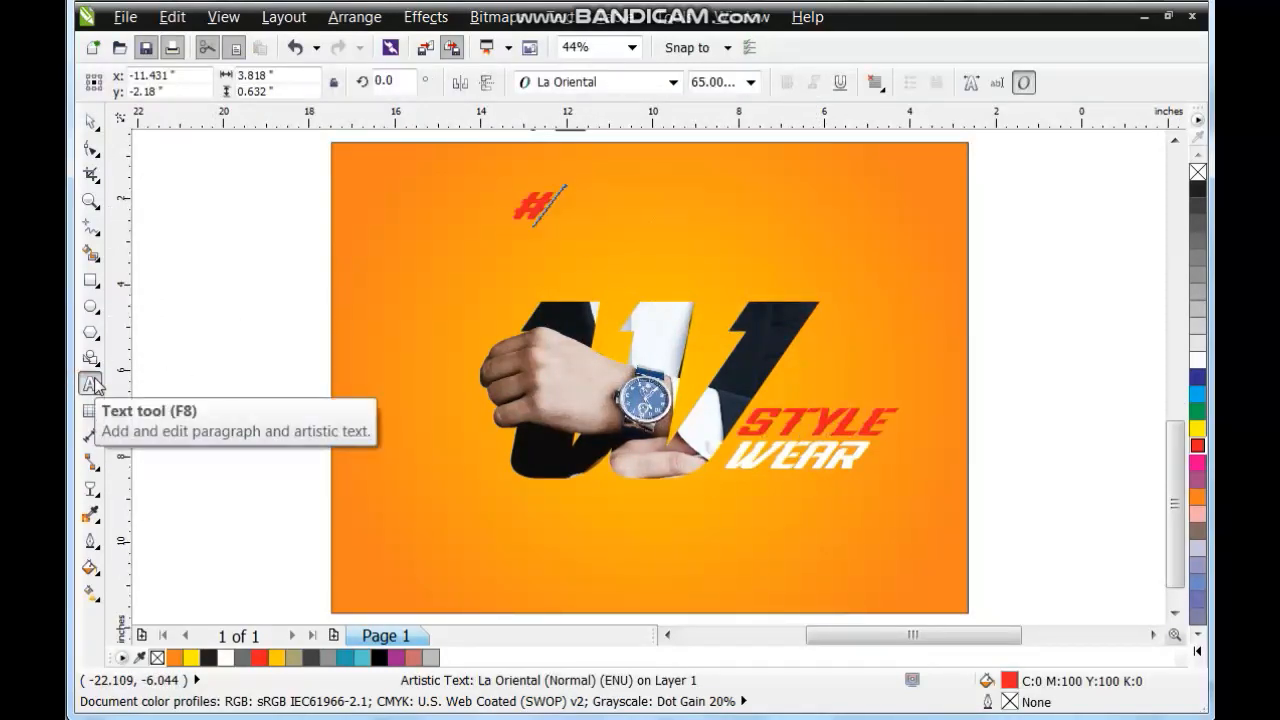
text(WAT)
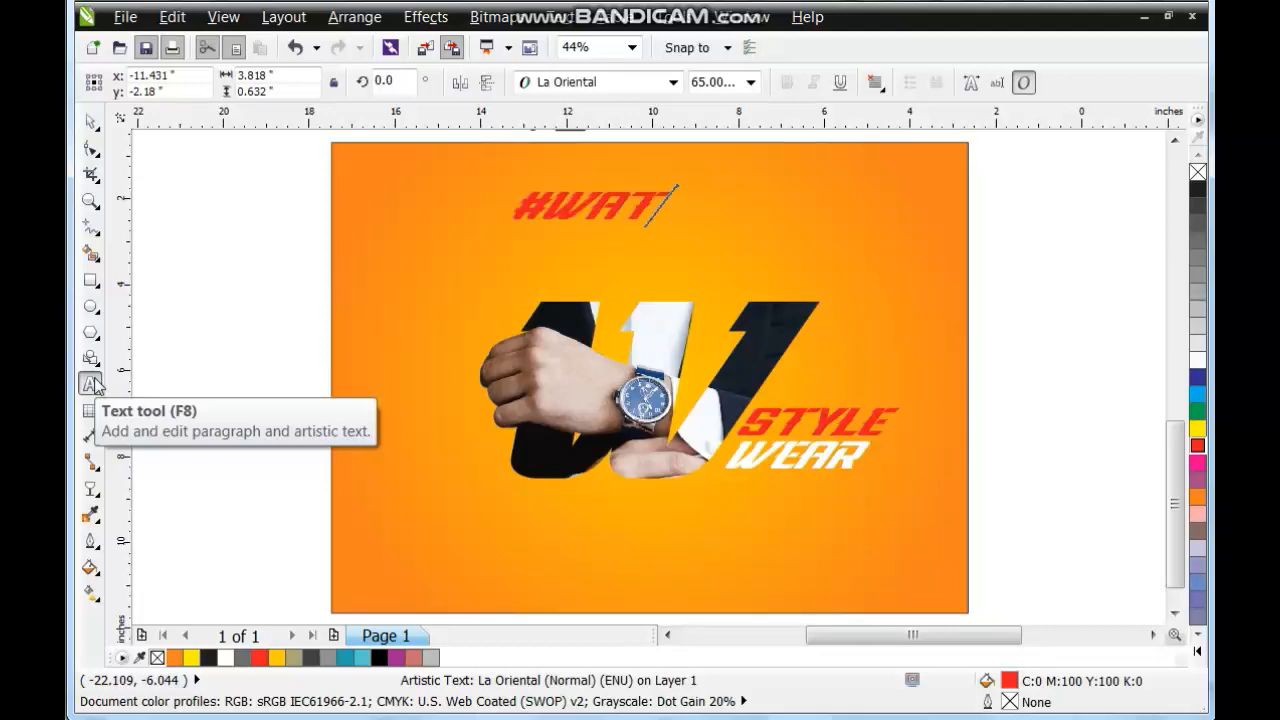
text(CHES)
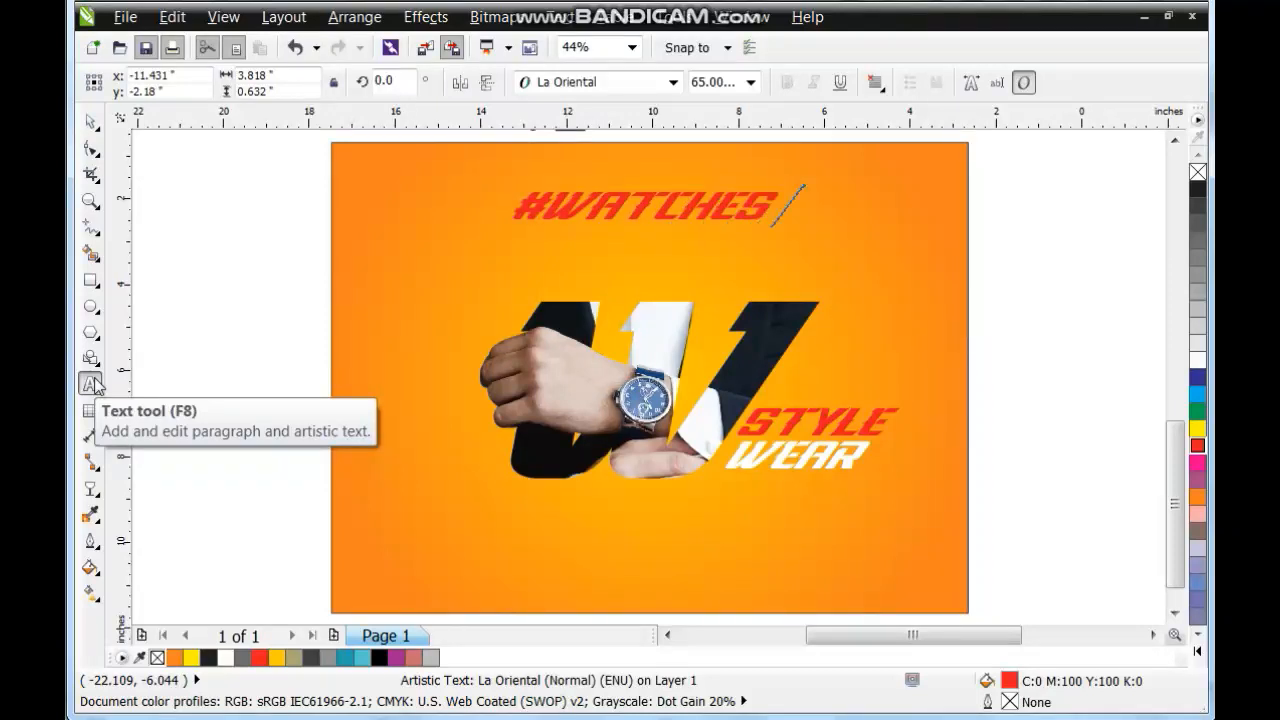
click(90, 121)
click(1197, 360)
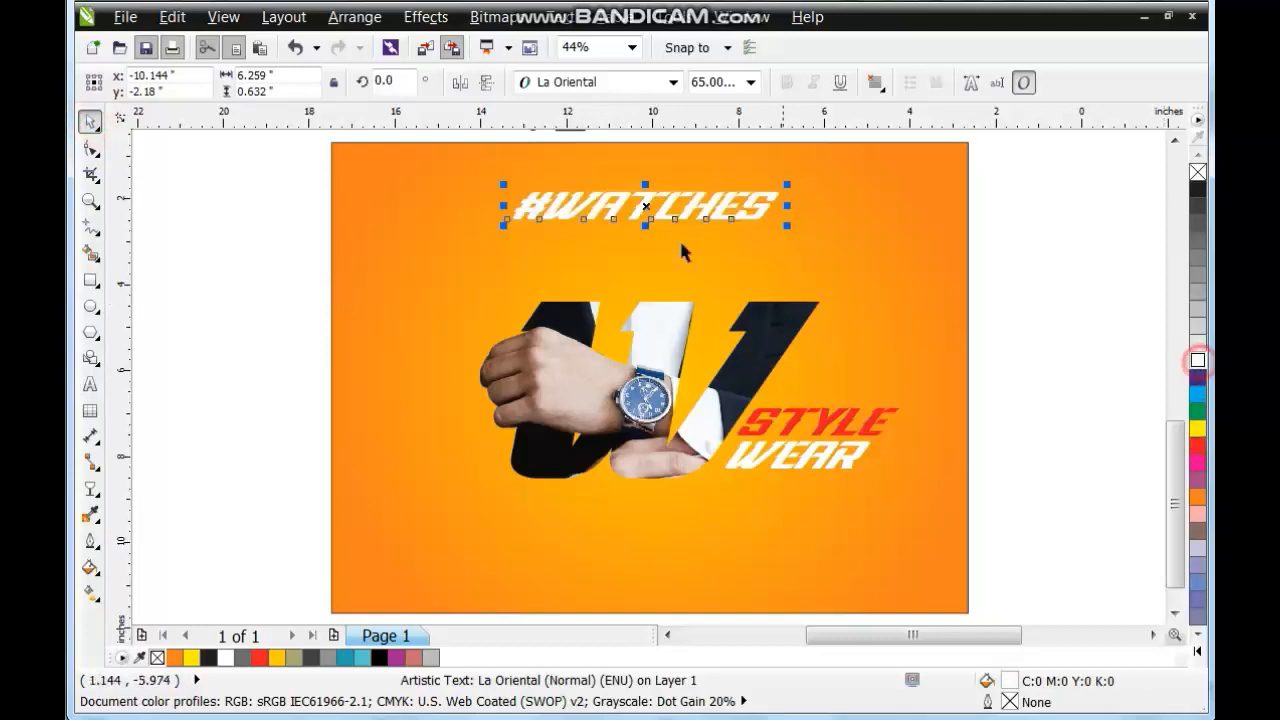
Step: Shrink #WATCHES to about 55 pt, widen its letter spacing slightly, and centre it horizontally near the background's upper edge
drag(797, 228, 772, 216)
drag(690, 208, 705, 177)
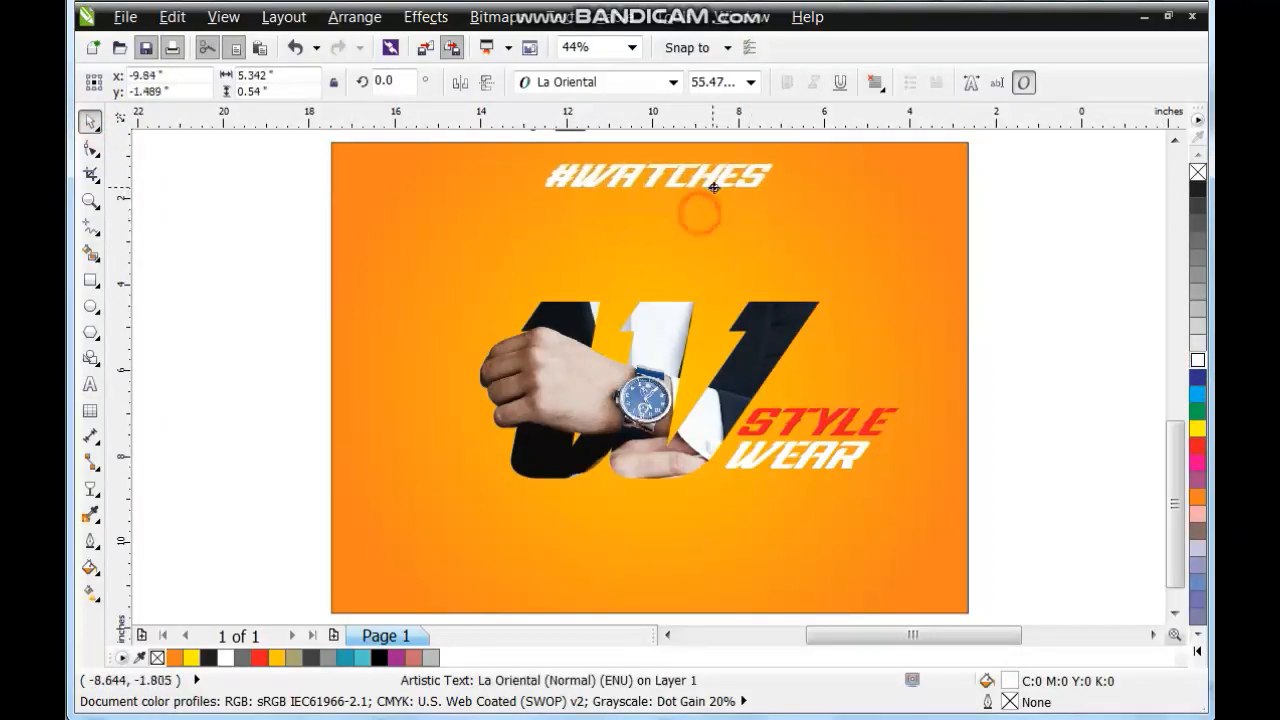
click(91, 149)
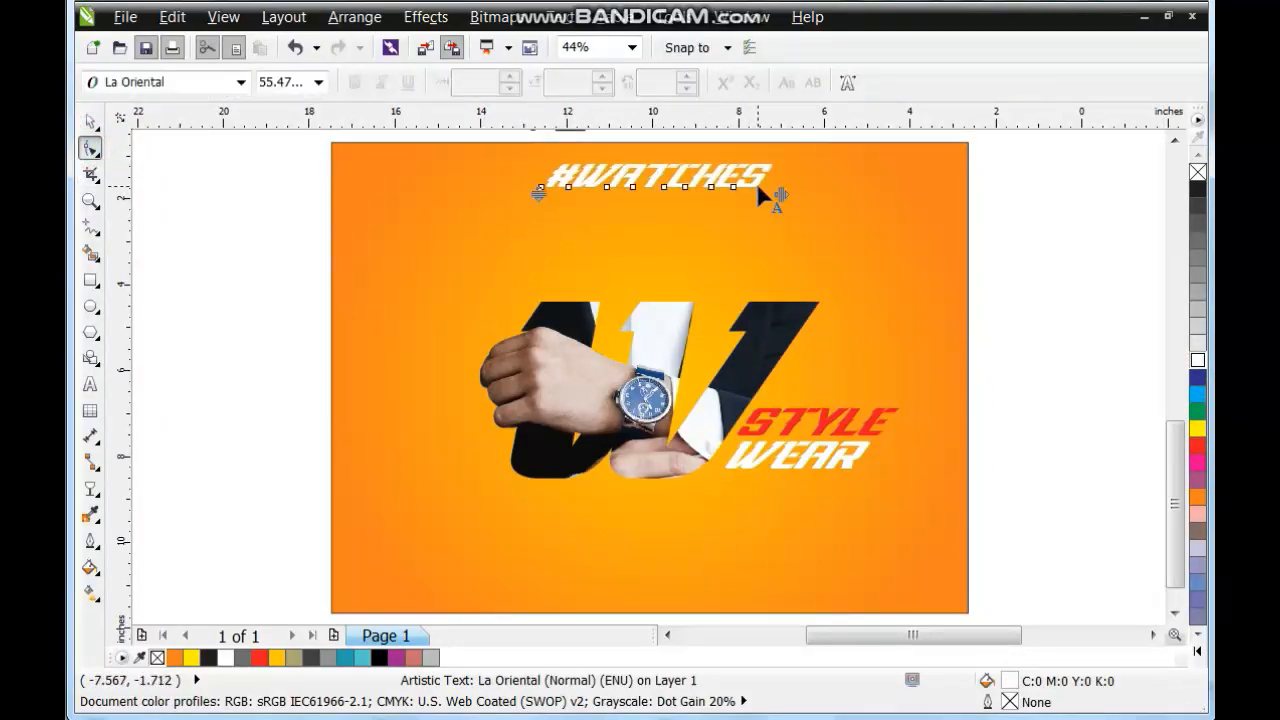
click(90, 121)
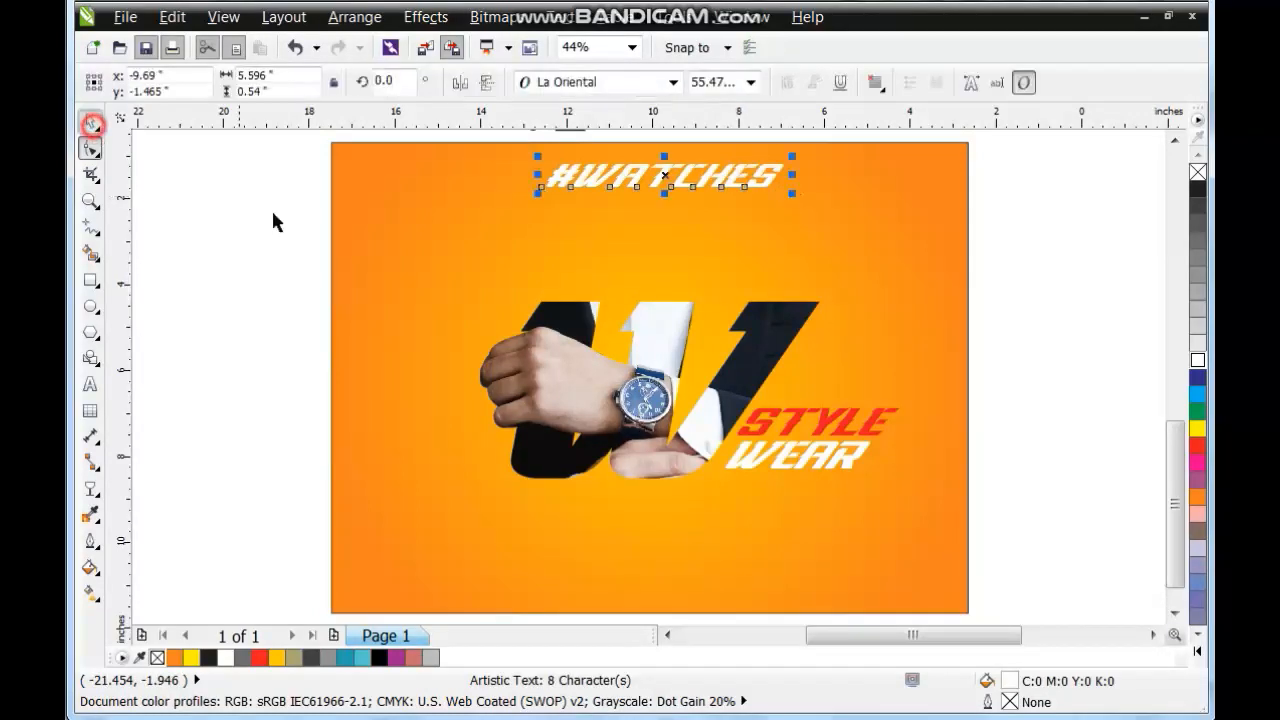
shift+click(344, 224)
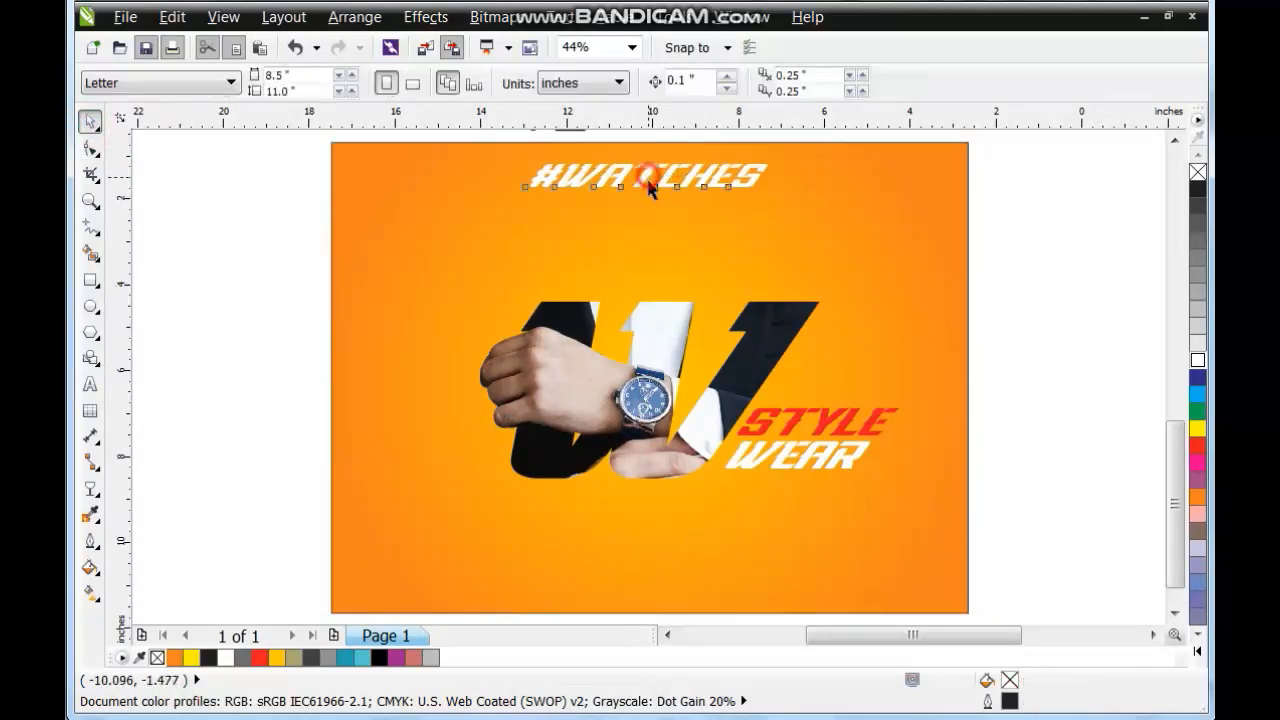
drag(648, 181, 648, 193)
click(656, 220)
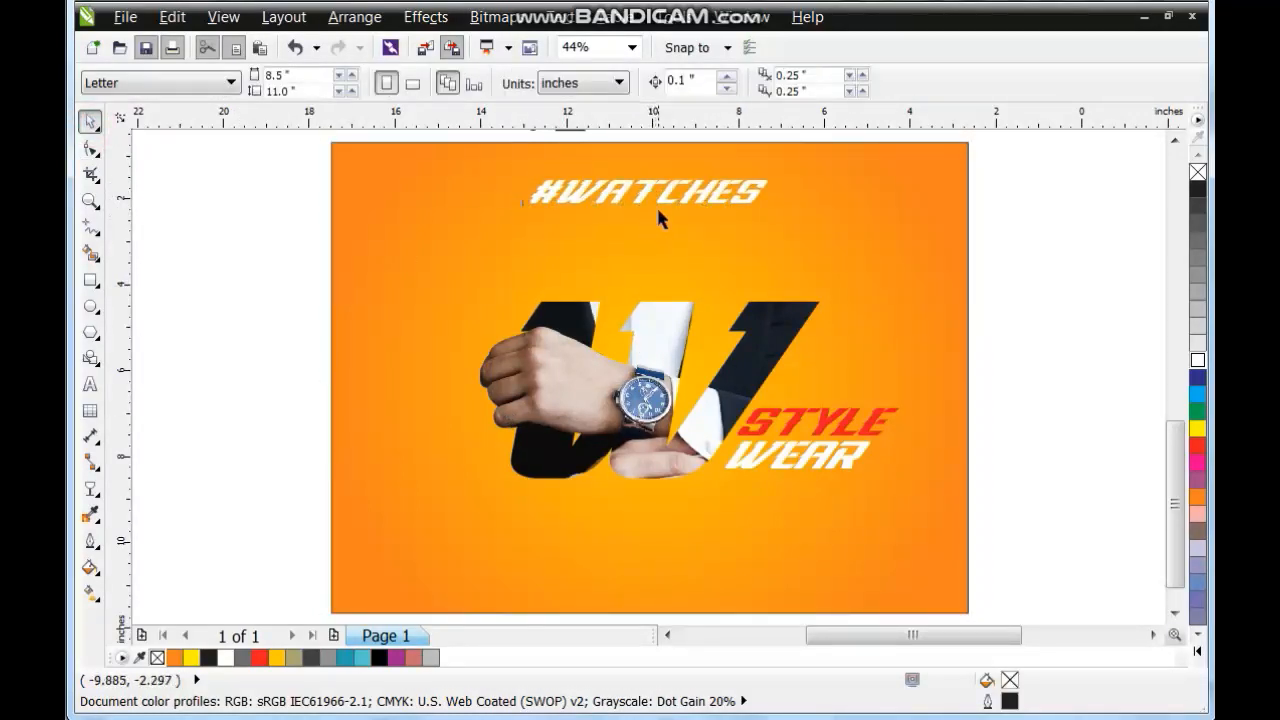
Step: Enlarge the small "get off" offer caption with its black box above the background to about 8 inches wide
click(732, 520)
scroll(732, 520, down, 2)
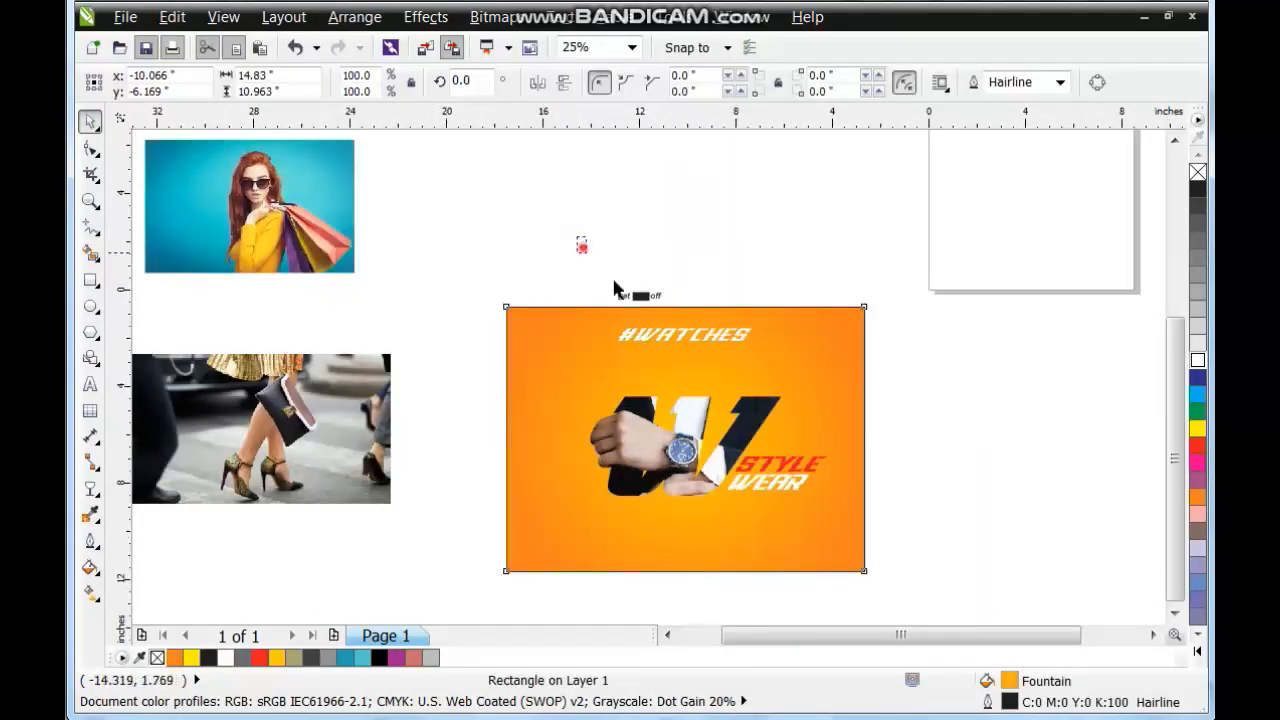
drag(580, 246, 820, 232)
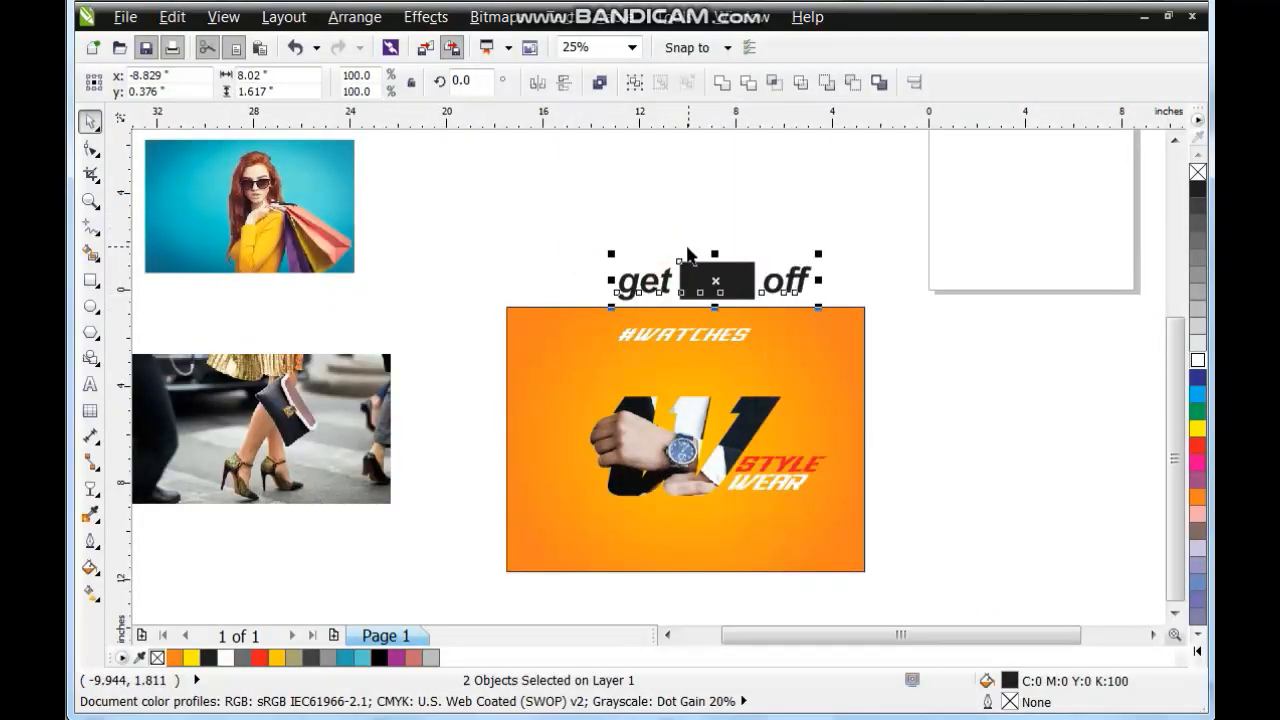
Step: Fill the 30% characters over the black box with white, leaving "get" and "off" black
key(shift+F2)
click(420, 365)
click(87, 382)
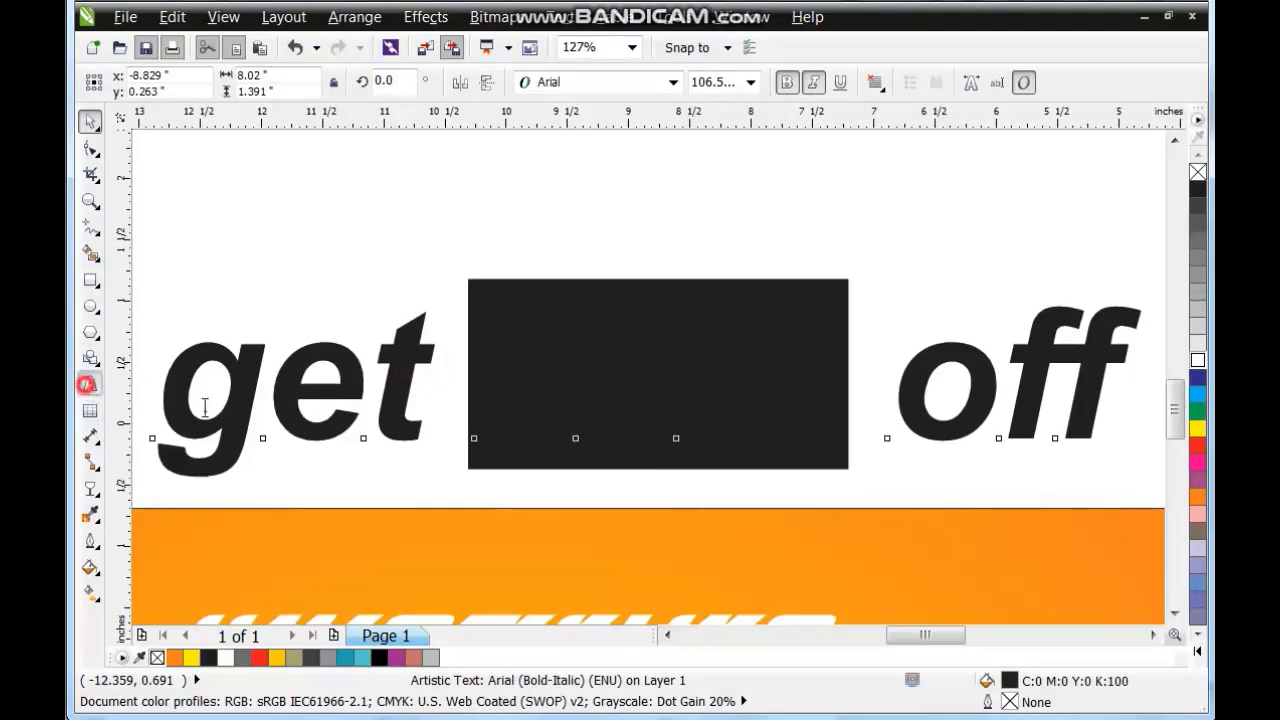
double_click(840, 365)
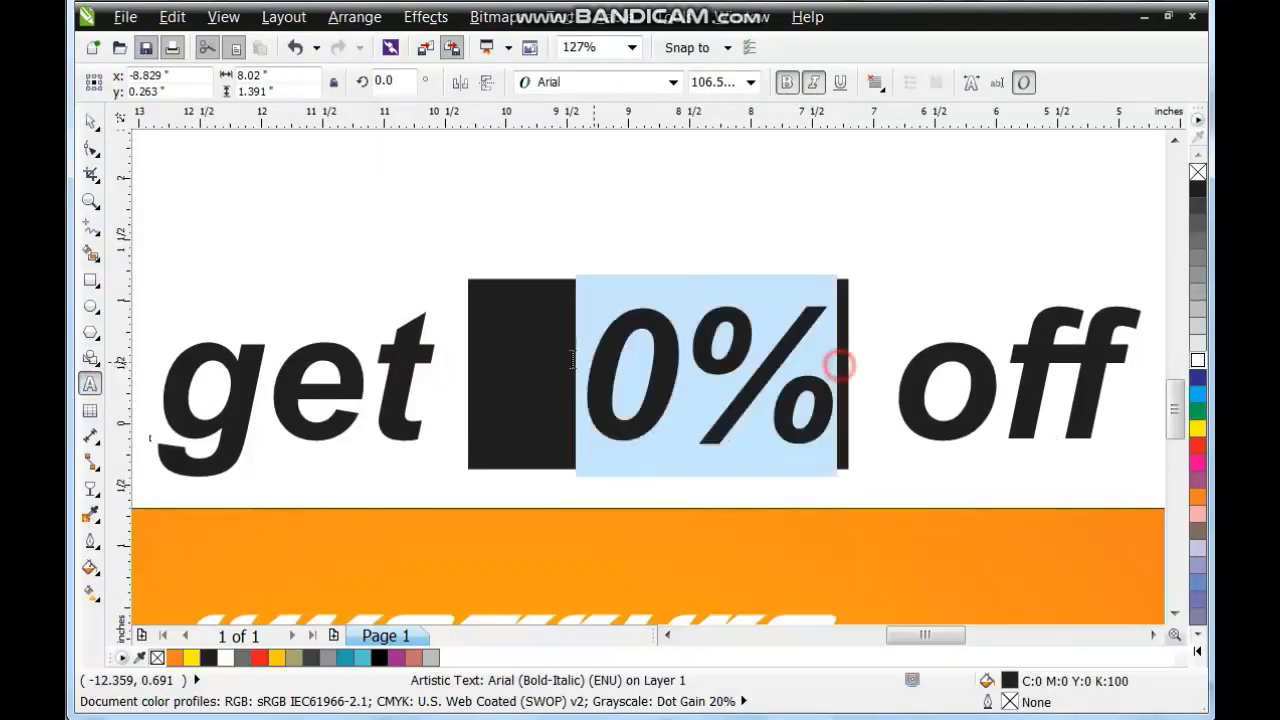
click(1196, 361)
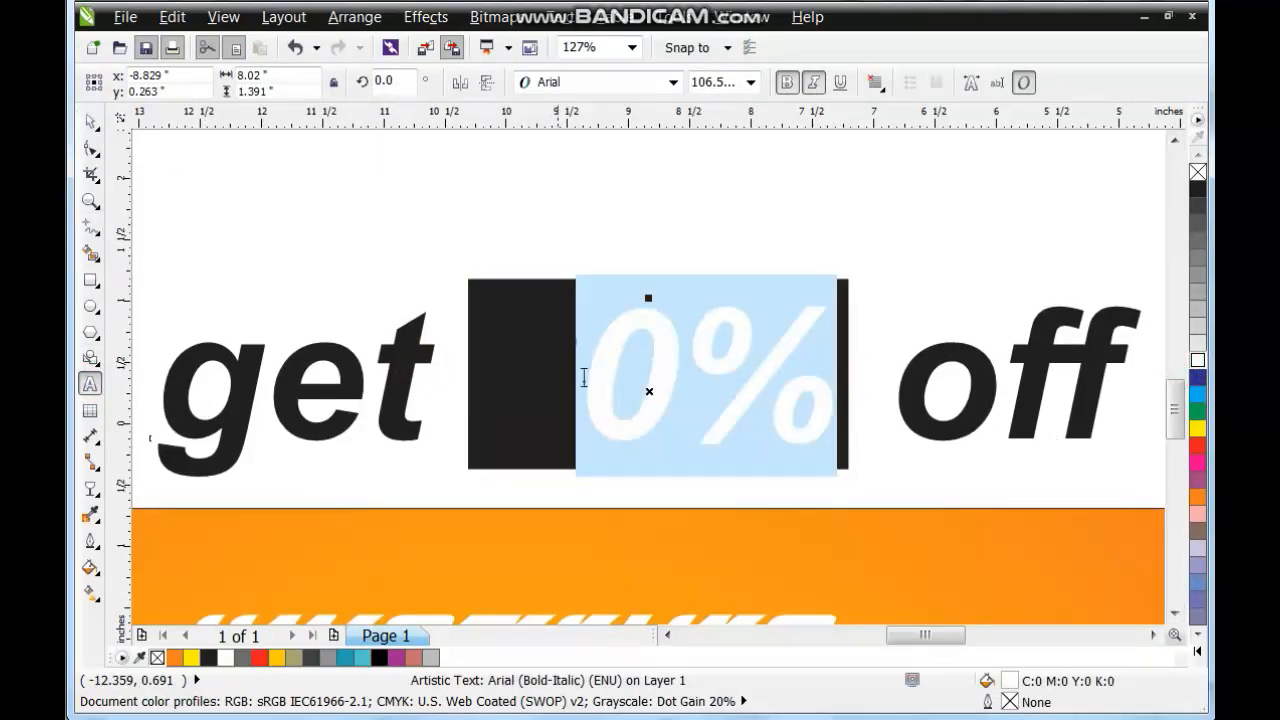
drag(590, 385, 485, 372)
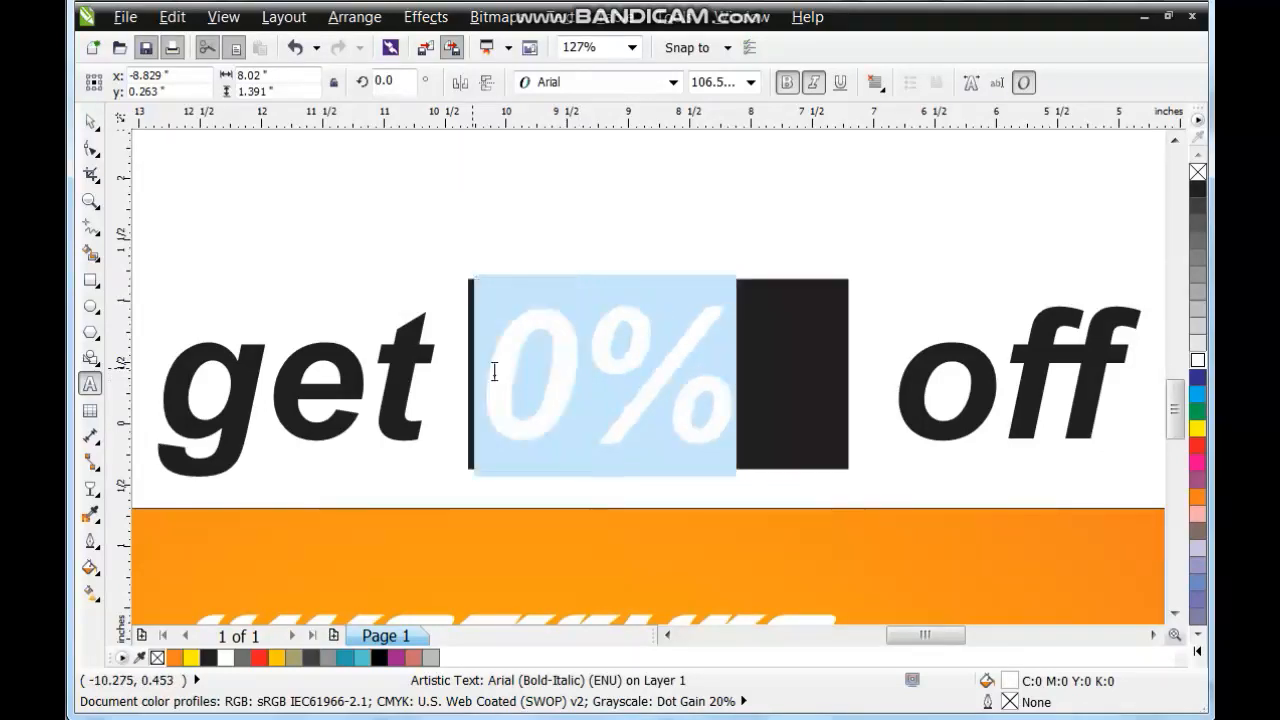
key(ctrl+z)
click(550, 374)
drag(574, 371, 446, 366)
click(1198, 361)
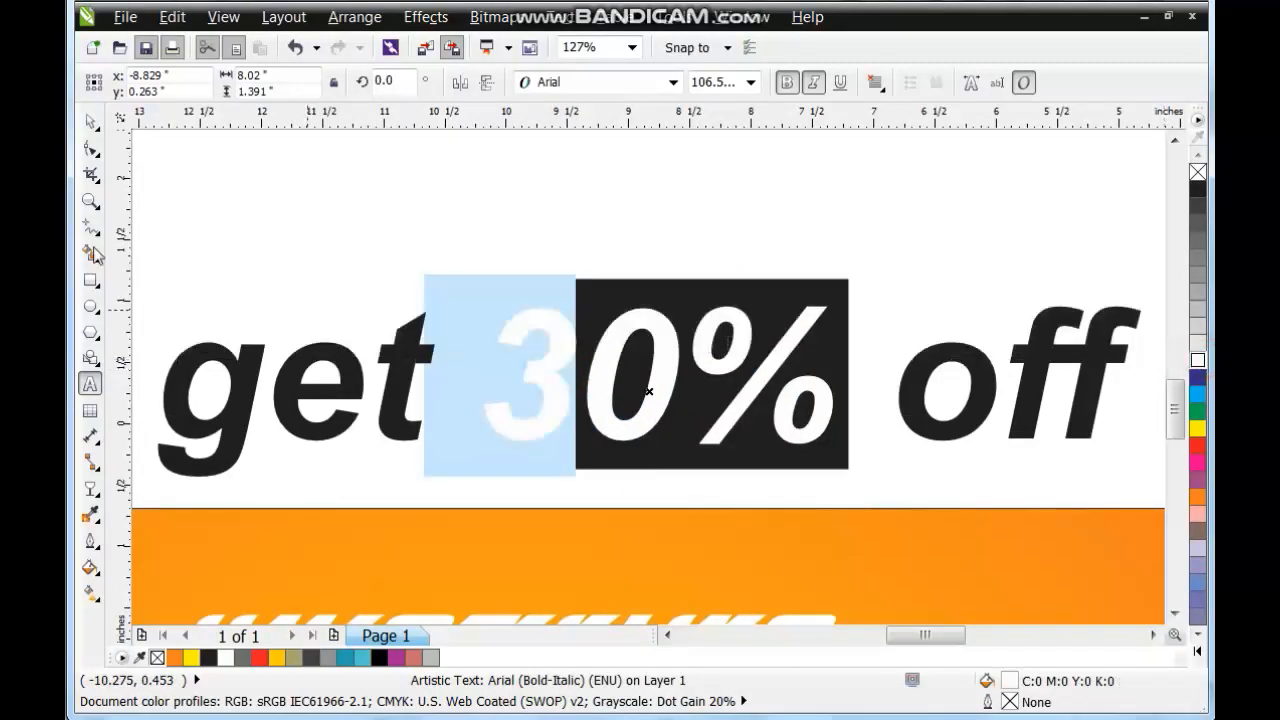
Step: Group the "get 30% off" text with its black box and move it onto the orange background below the W
click(91, 124)
scroll(762, 432, down, 2)
mouse_move(498, 343)
mouse_down()
mouse_move(908, 469)
mouse_move(766, 450)
mouse_up()
click(814, 474)
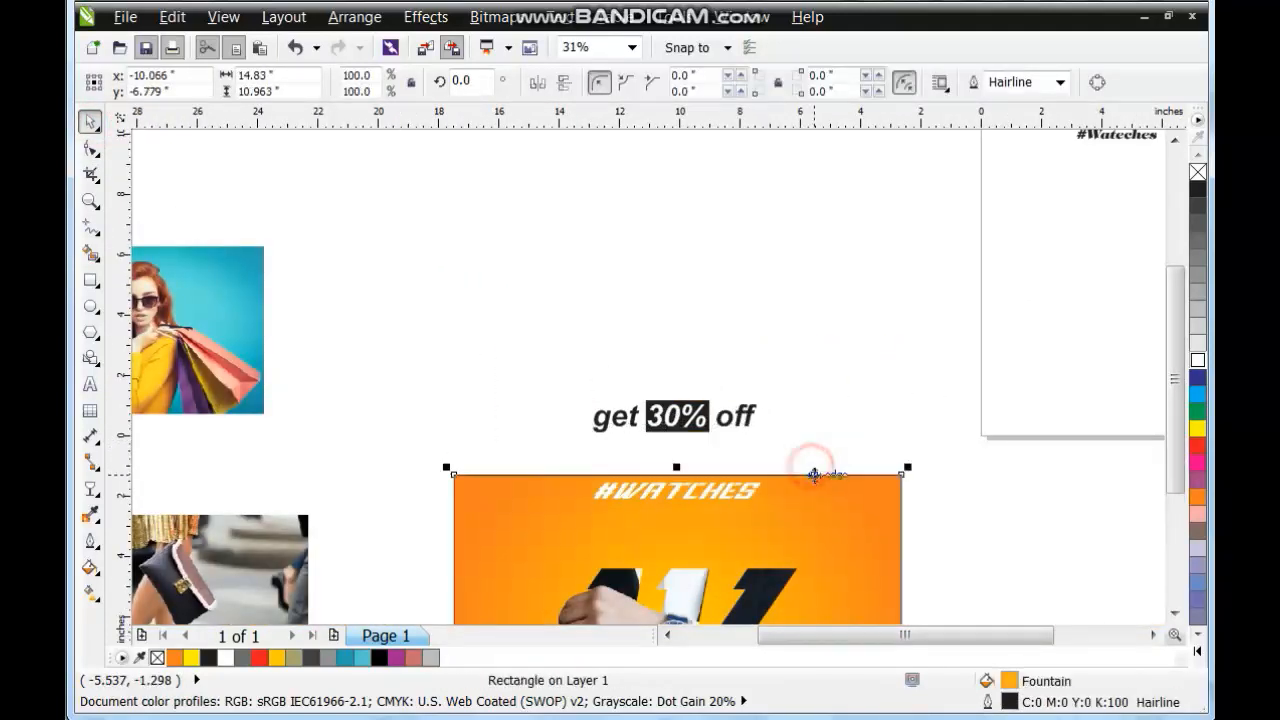
shift+click(594, 423)
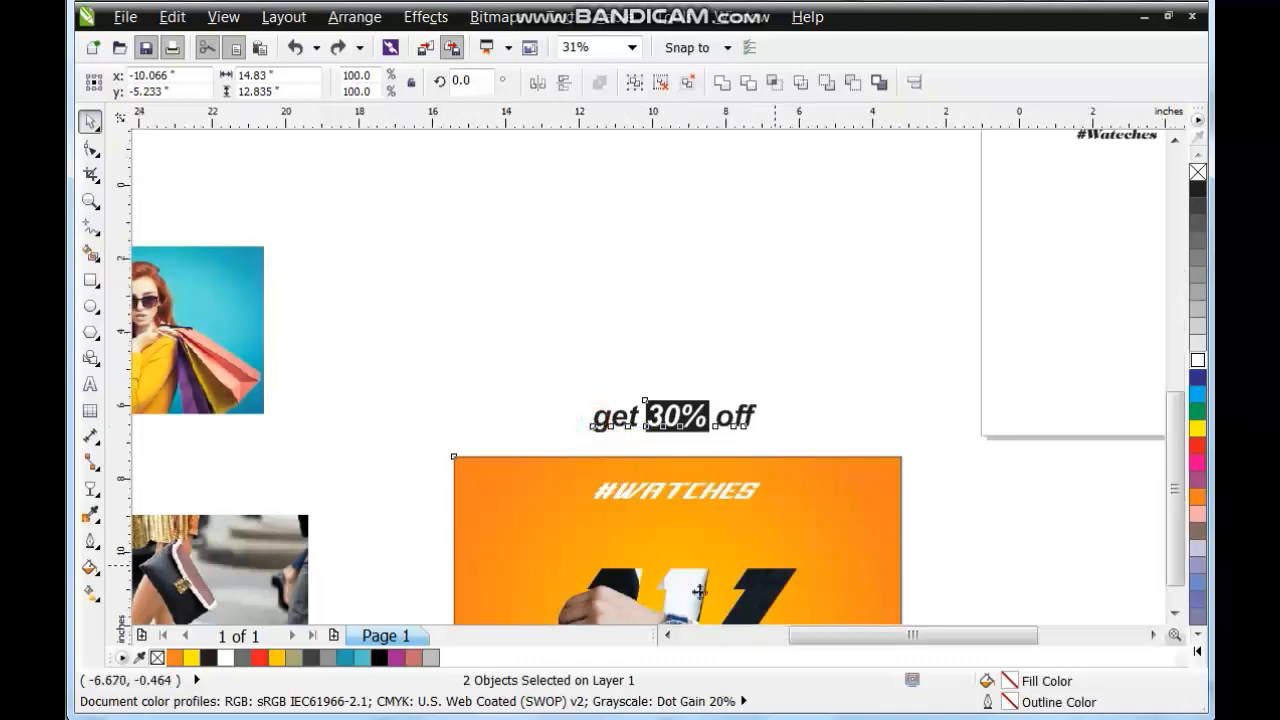
key(shift+F2)
key(Escape)
drag(640, 165, 628, 536)
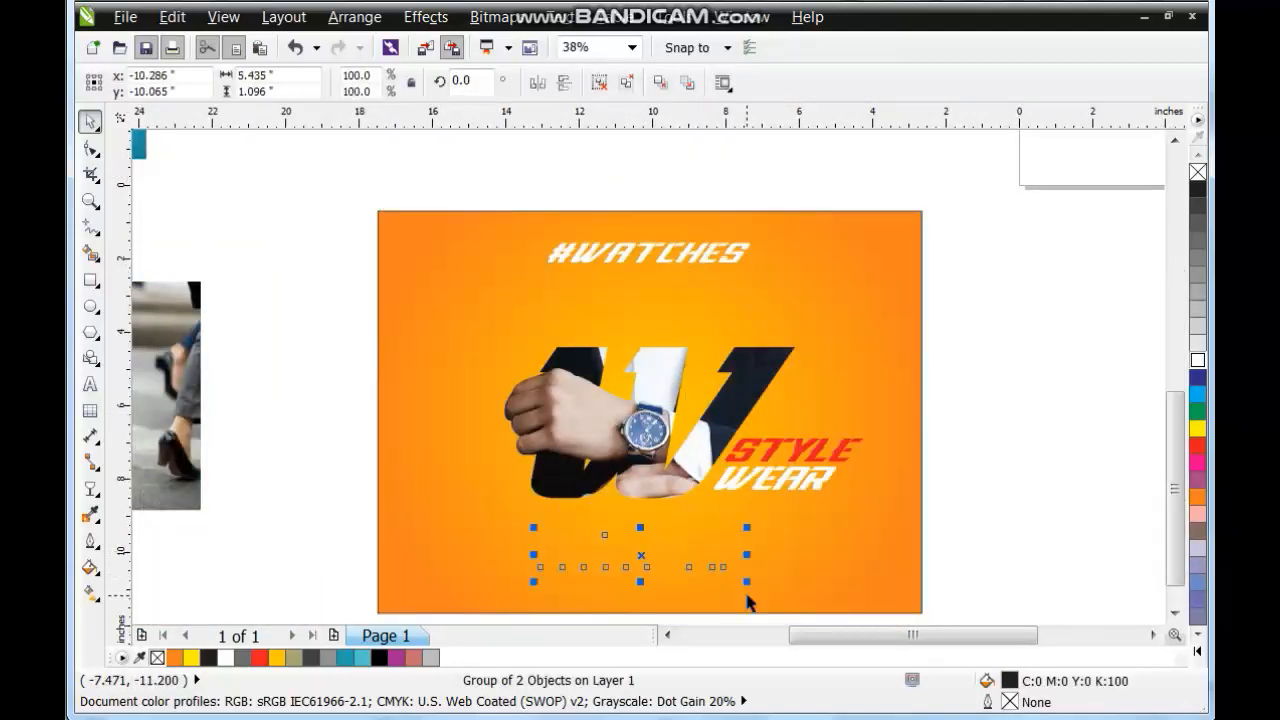
Step: Shrink the offer group to about 3.1 inches wide and centre it horizontally near the background's lower edge
drag(754, 588, 712, 579)
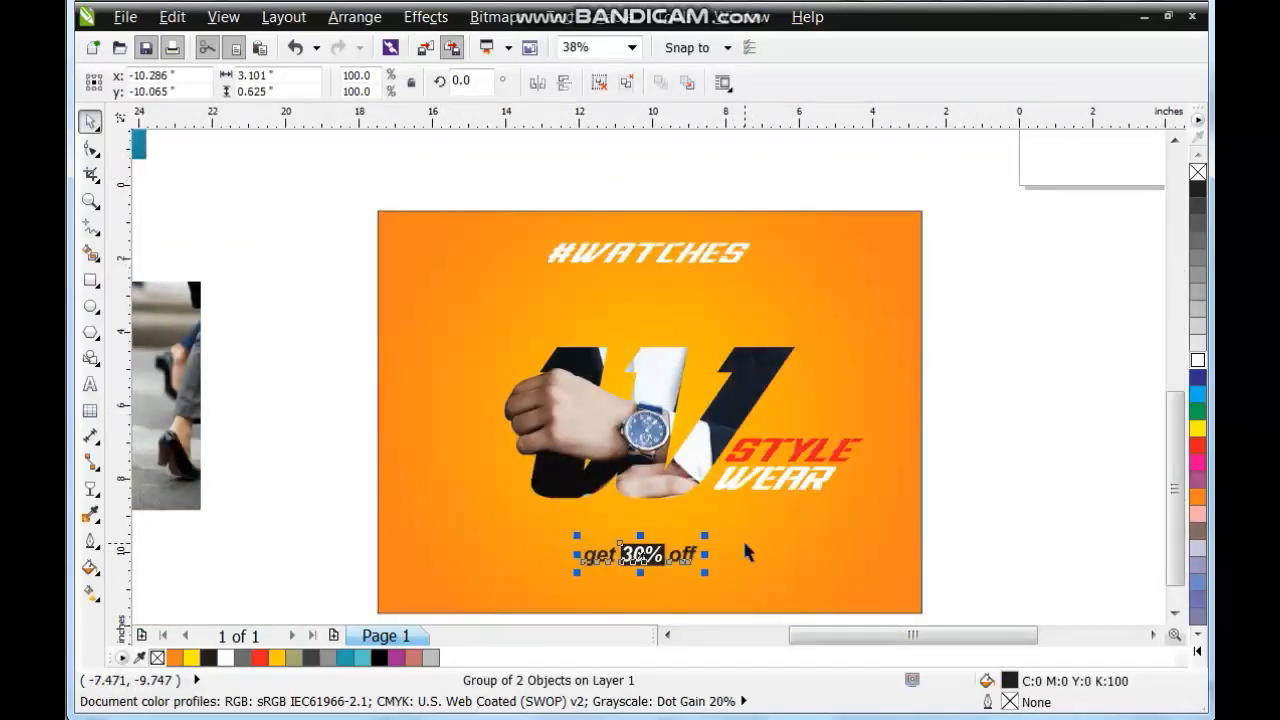
drag(640, 553, 647, 573)
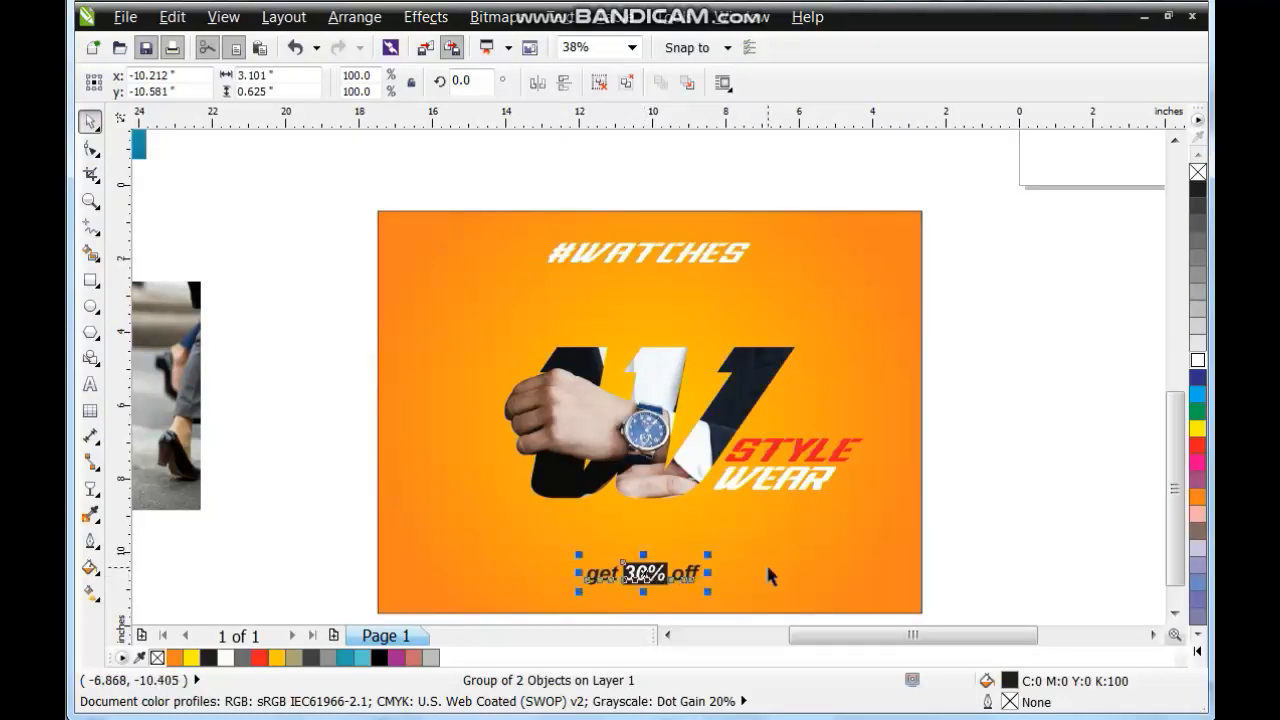
shift+click(766, 562)
click(1001, 560)
click(881, 557)
click(1045, 553)
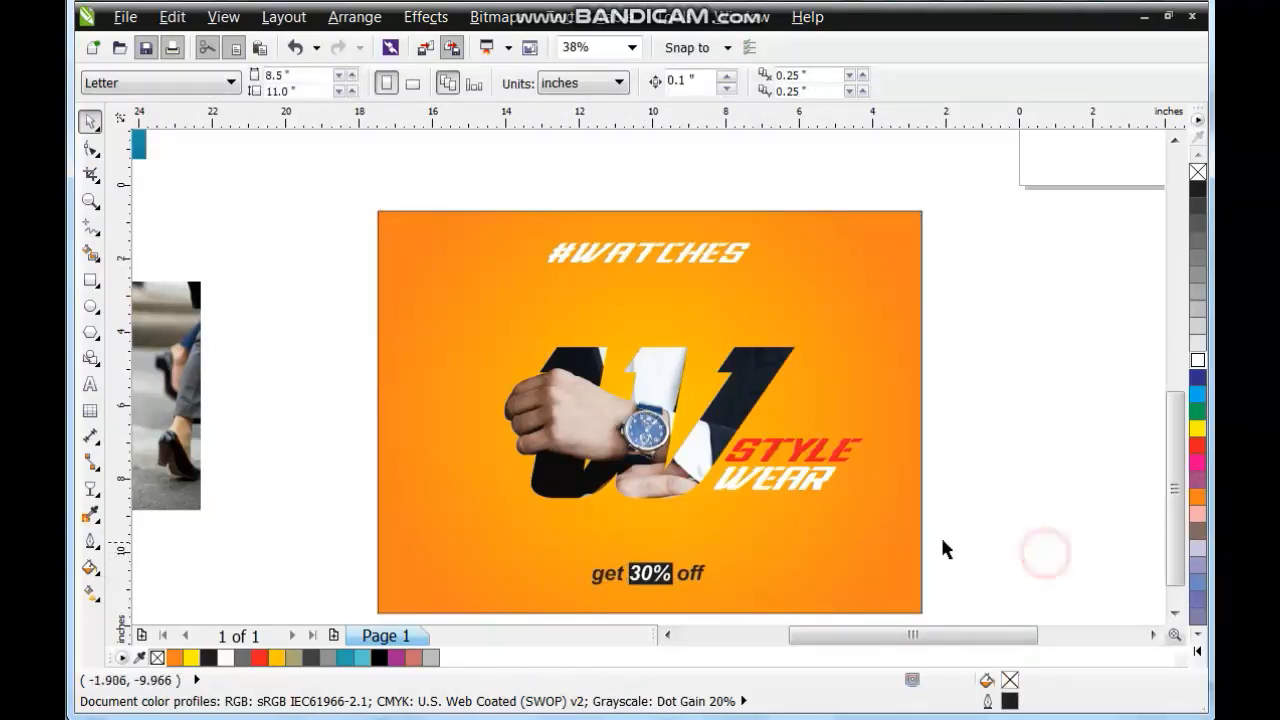
Step: Remove the outline from the orange gradient background rectangle
click(880, 302)
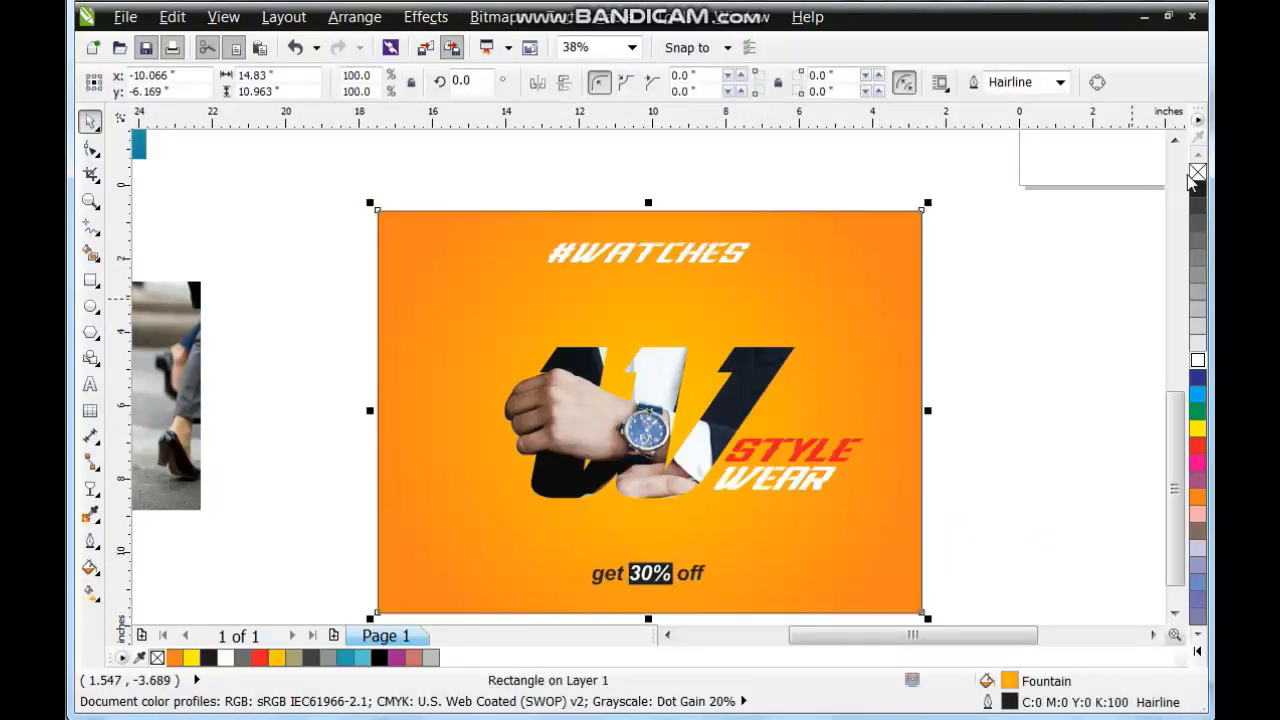
click(1085, 340)
scroll(928, 455, down, 2)
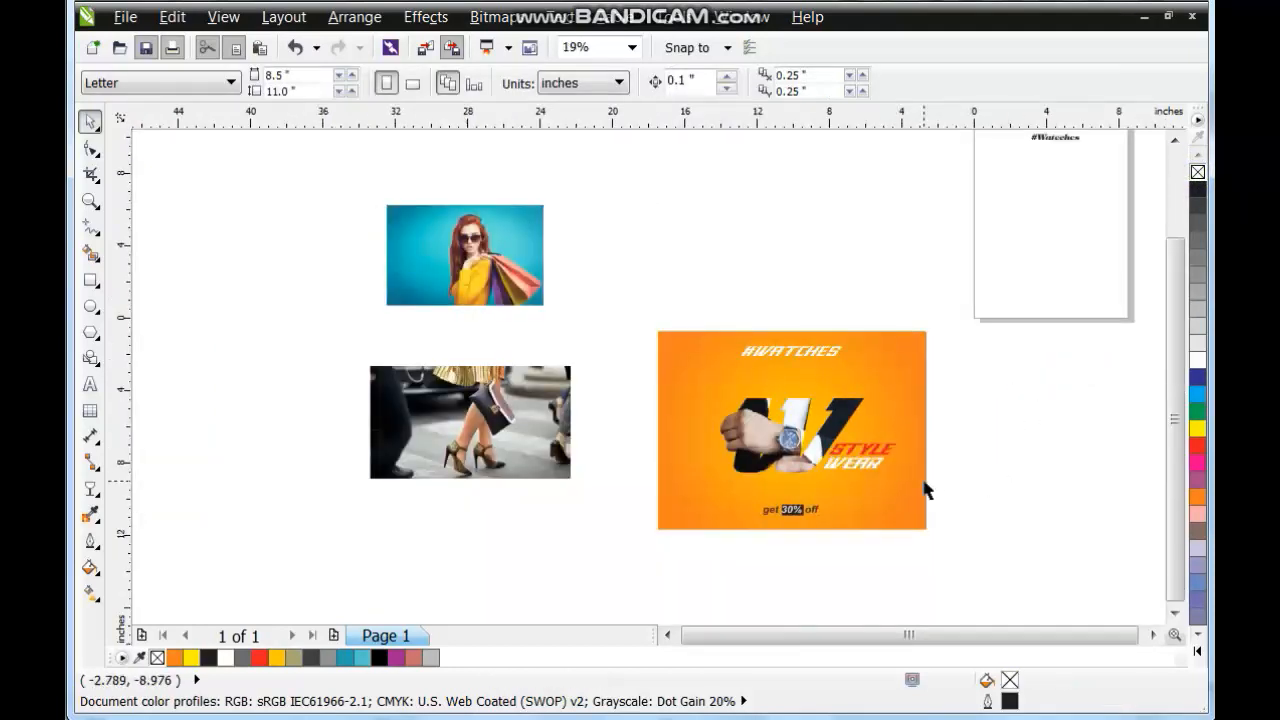
Step: Place a copy of the orange gradient rectangle directly below the finished watch design
click(899, 367)
click(1176, 613)
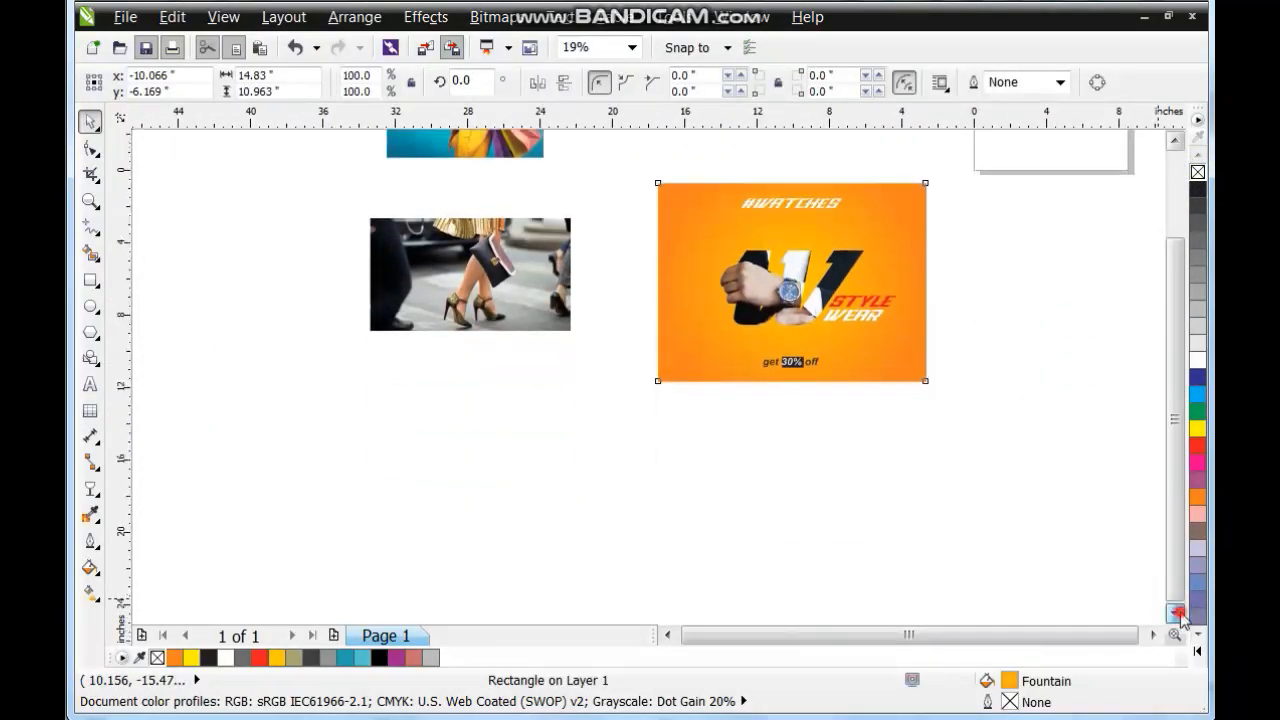
drag(889, 234, 878, 484)
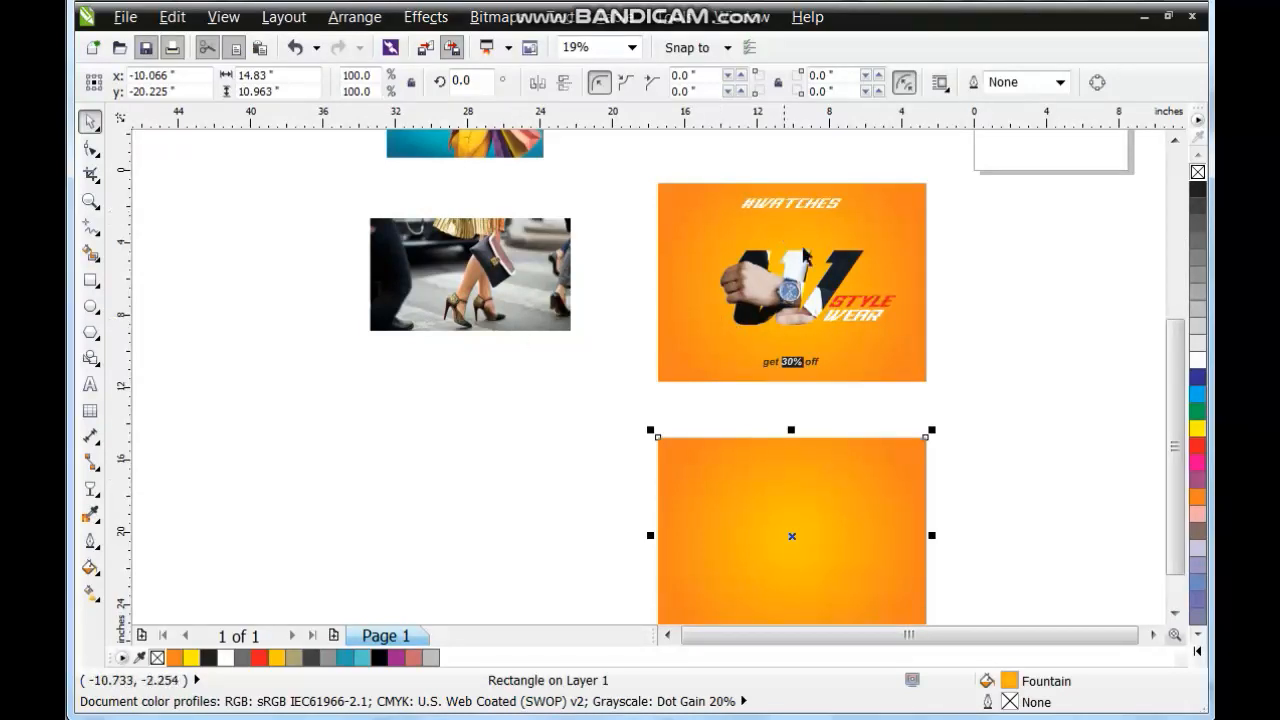
drag(851, 298, 747, 499)
key(ctrl+z)
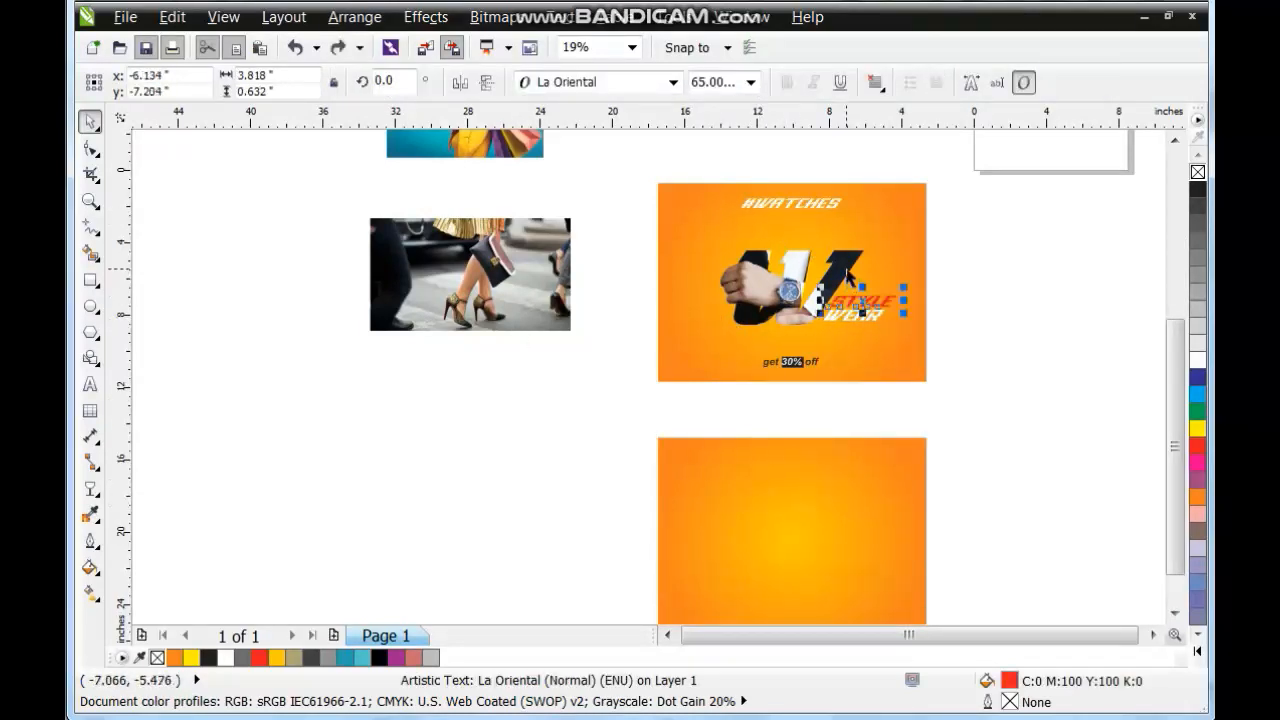
click(846, 268)
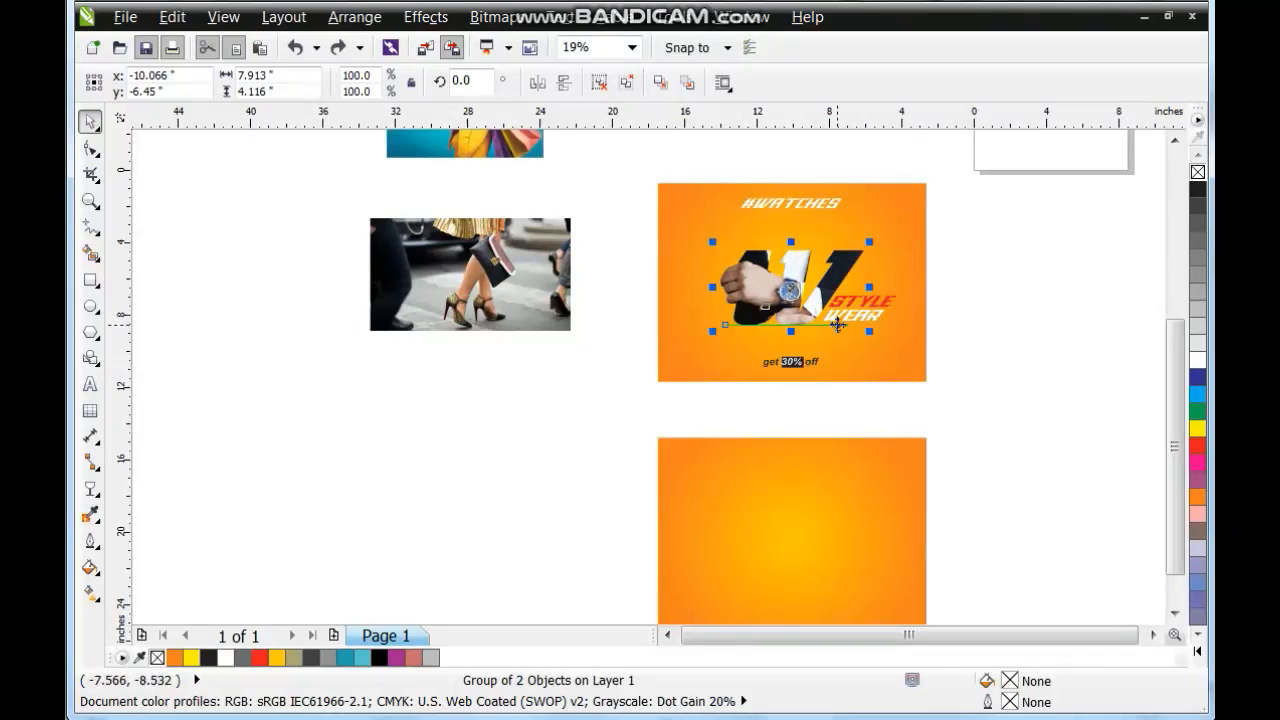
Step: Add a letter H in the La Oriental font and enlarge it to about 542 pt
click(89, 385)
click(378, 464)
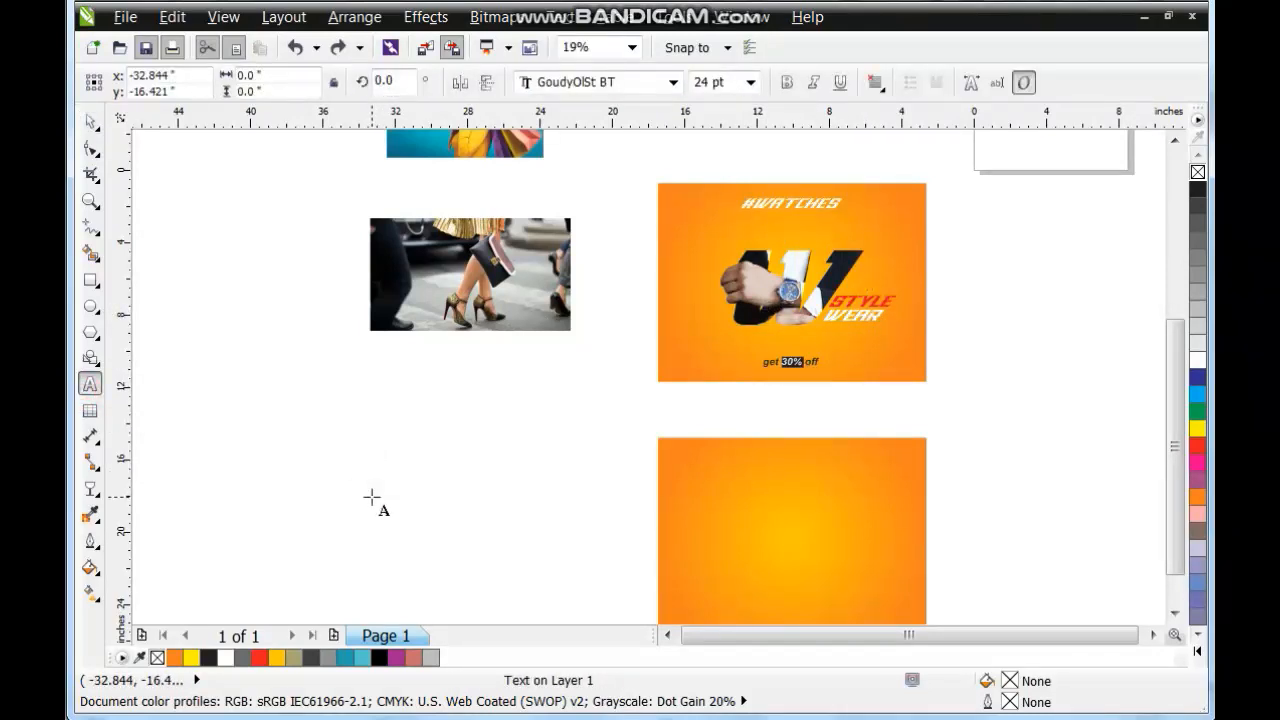
click(92, 126)
drag(392, 455, 485, 351)
click(604, 90)
click(589, 124)
Step: Move the H onto the copied orange rectangle and centre it horizontally and vertically there
drag(472, 401, 832, 526)
shift+click(884, 503)
key(c)
key(e)
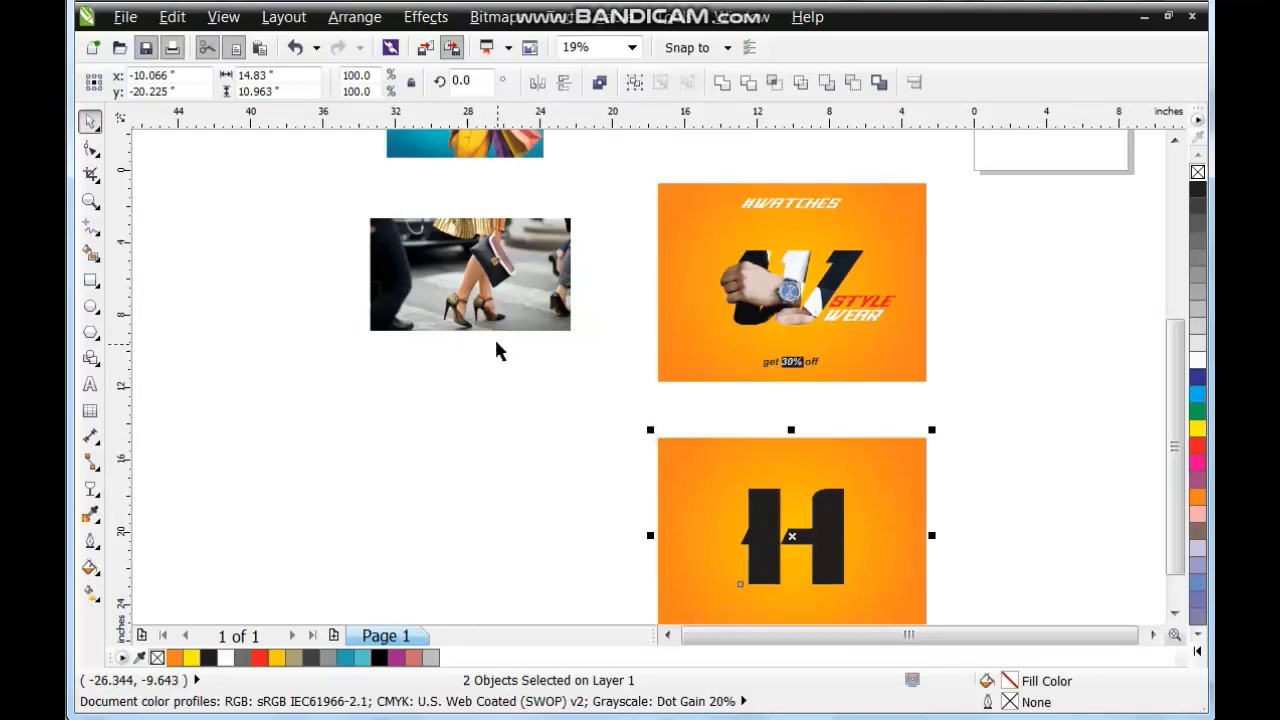
click(485, 381)
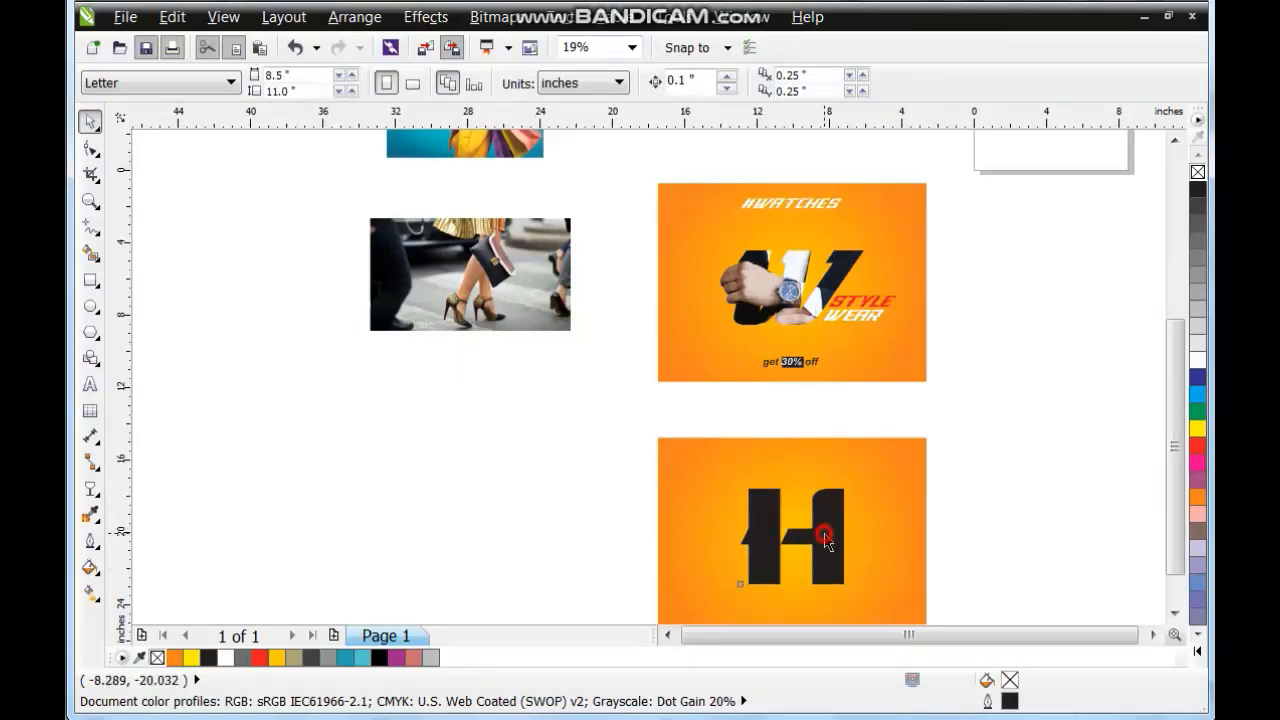
Step: Give the H a white outline and remove its fill
click(824, 537)
right_click(1203, 360)
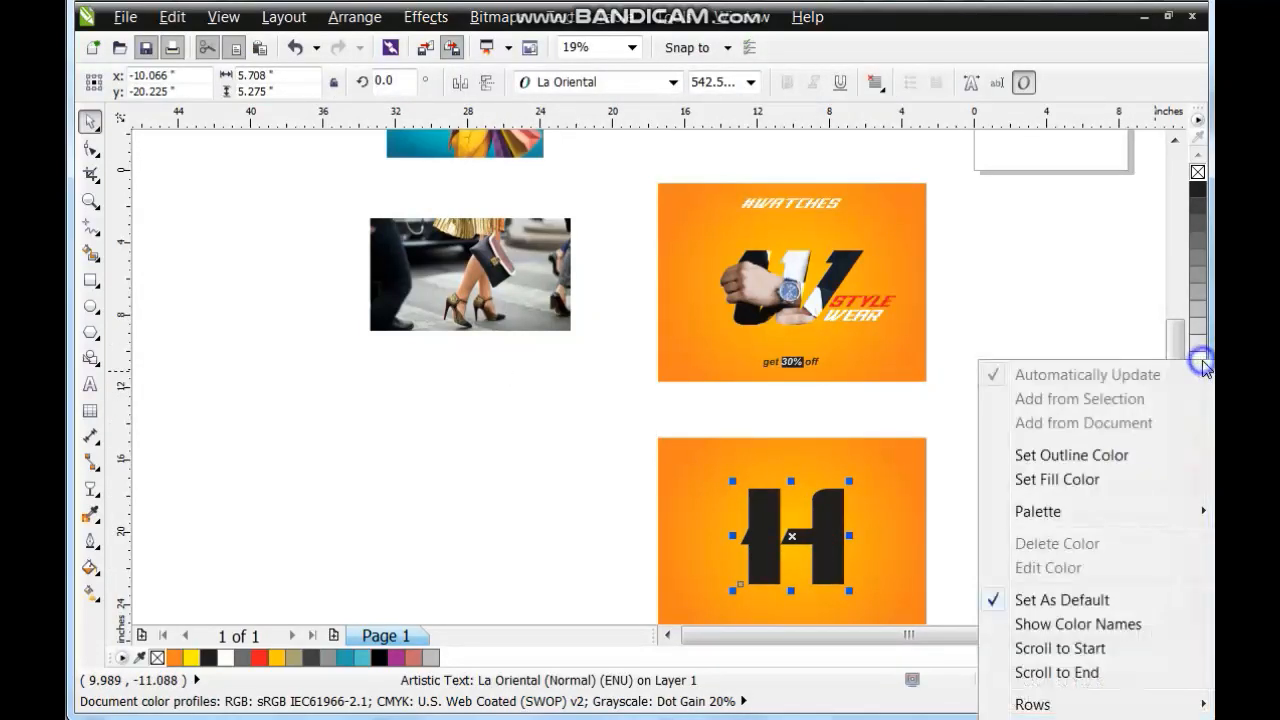
click(1203, 178)
Step: Place the handbag and heels photo on the copied orange rectangle, behind the H outline
click(484, 262)
drag(484, 262, 757, 515)
click(887, 505)
key(shift+F2)
key(ctrl+Page_Down)
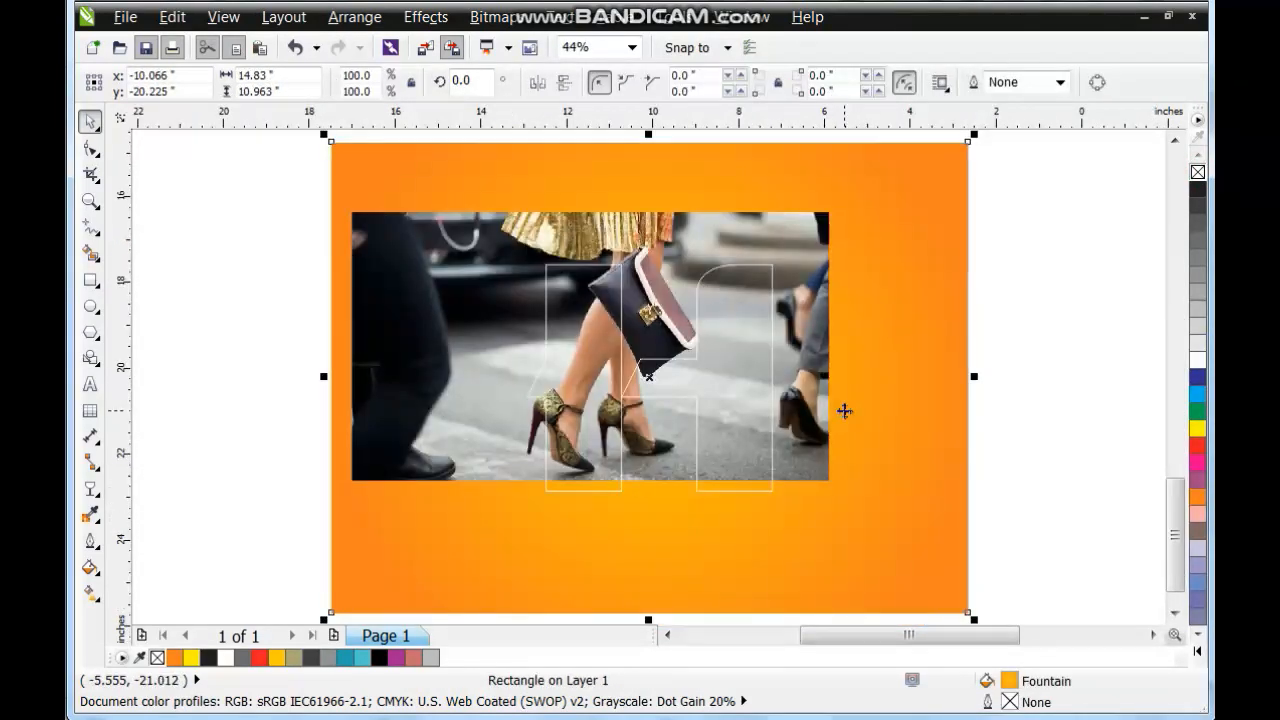
Step: Enlarge the handbag photo to about 17.5 by 9.8 inches and position it so the handbag sits behind the H outline
click(819, 231)
drag(835, 205, 889, 195)
drag(837, 318, 775, 481)
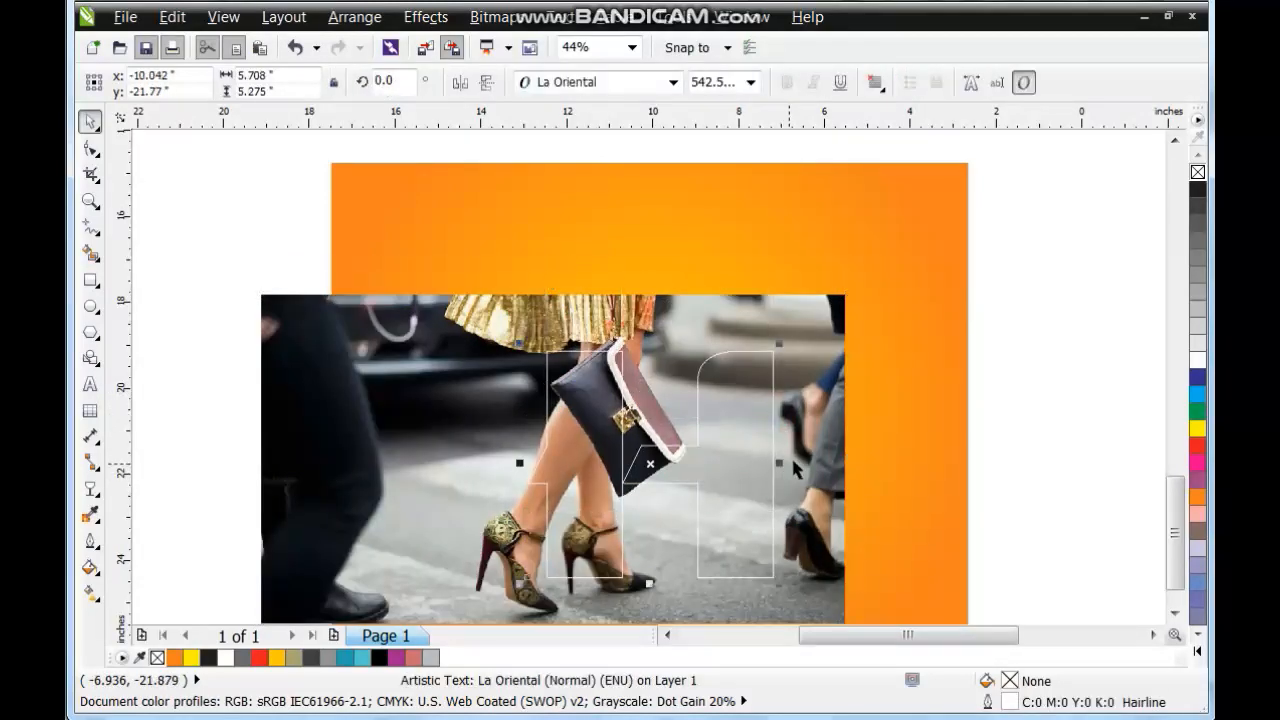
drag(830, 361, 820, 420)
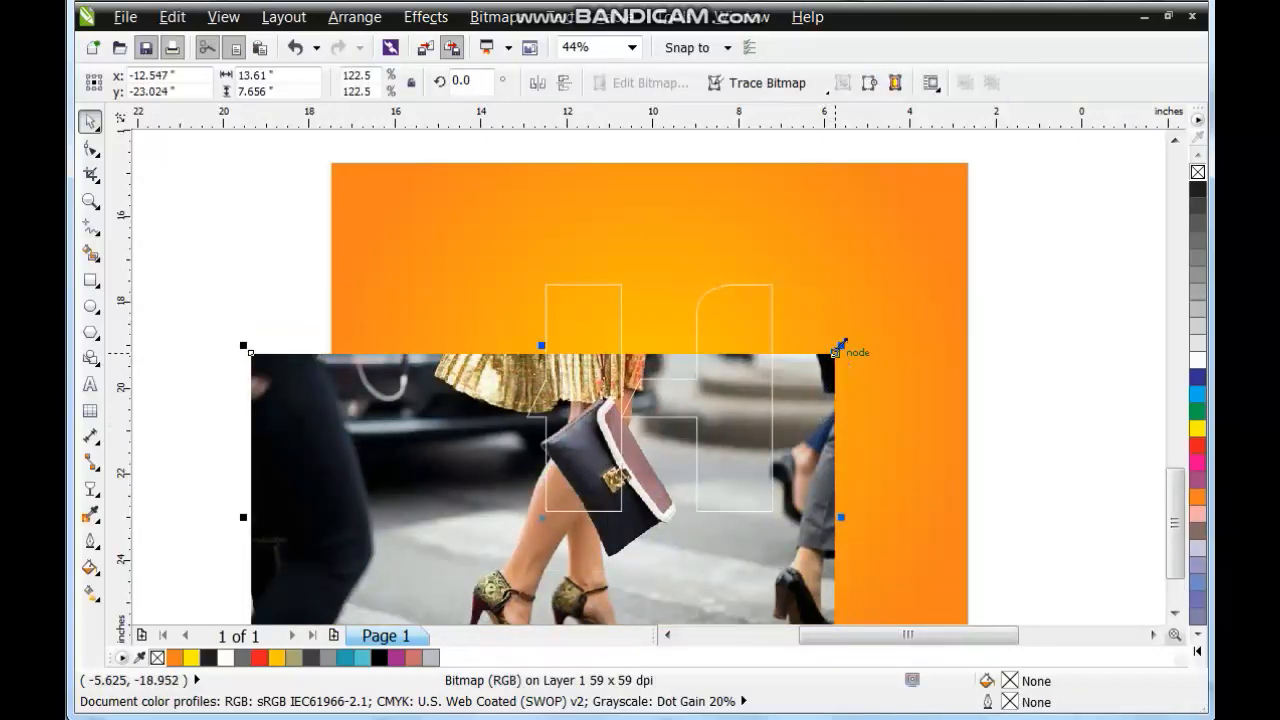
drag(838, 347, 922, 247)
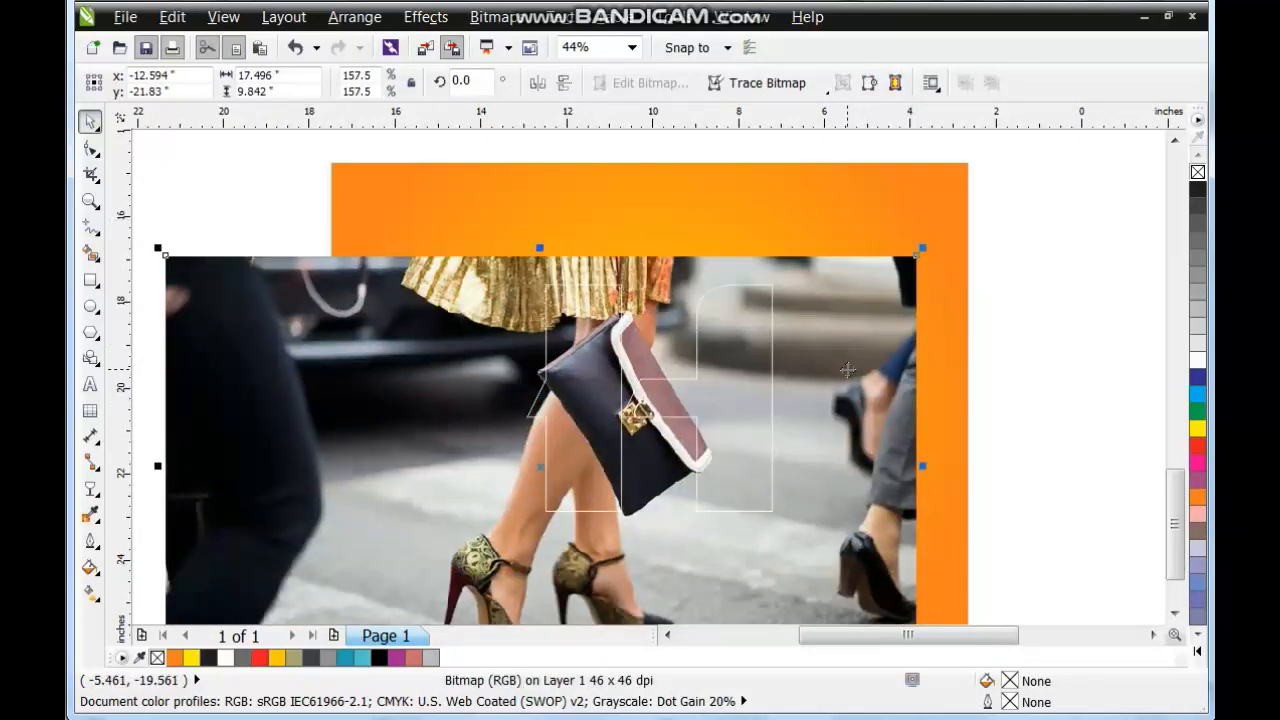
scroll(847, 370, up, 1)
key(Escape)
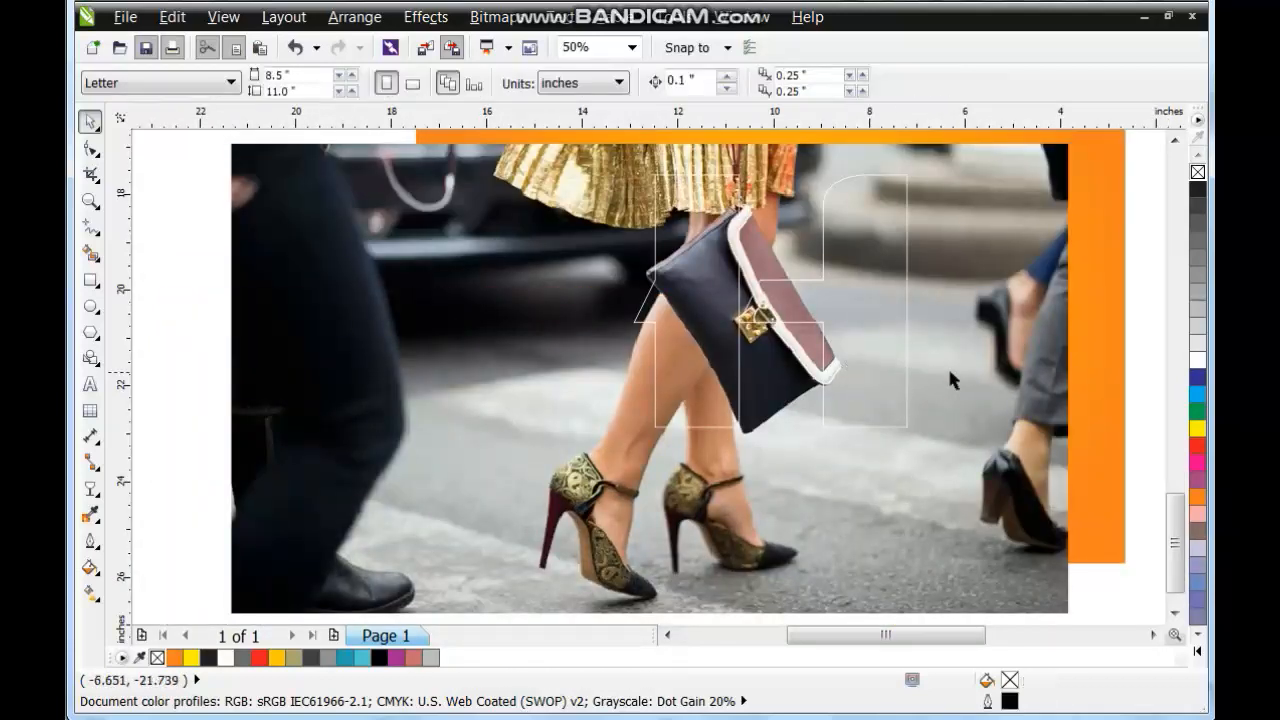
Step: Try to place the handbag photo inside the H outline as a PowerClip, and undo it
click(951, 372)
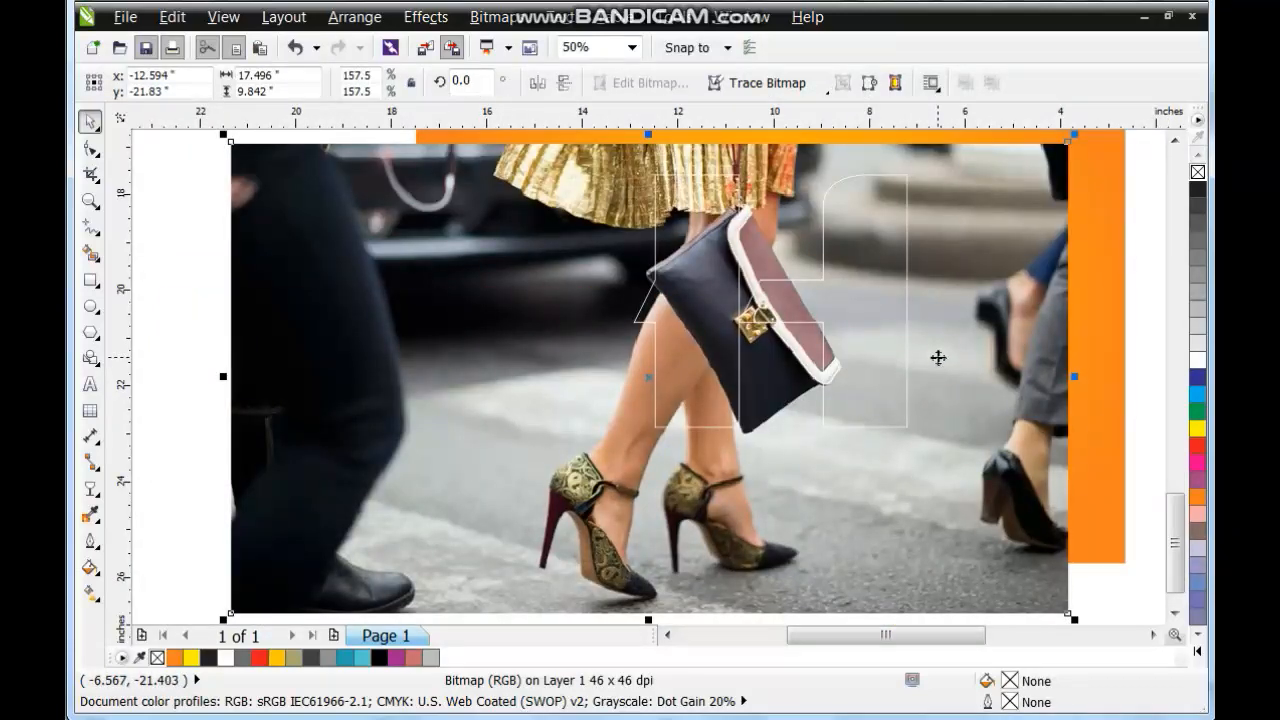
click(426, 17)
mouse_move(560, 349)
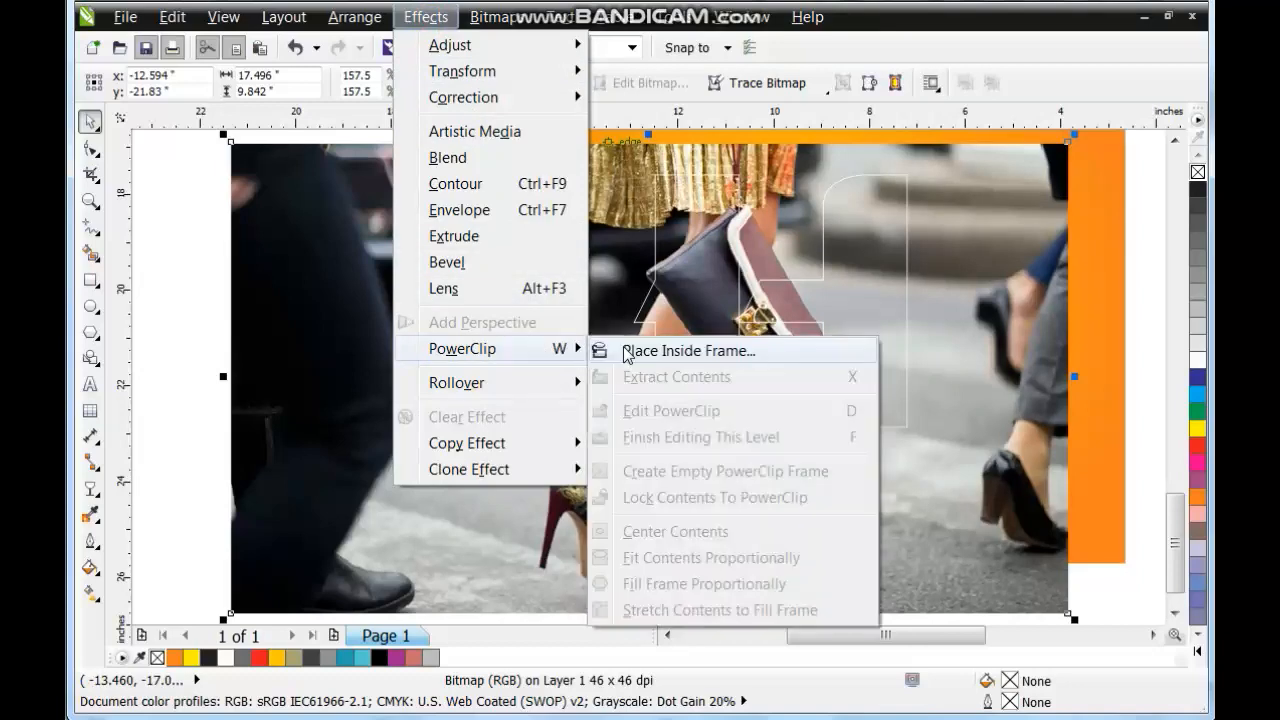
click(640, 349)
click(772, 280)
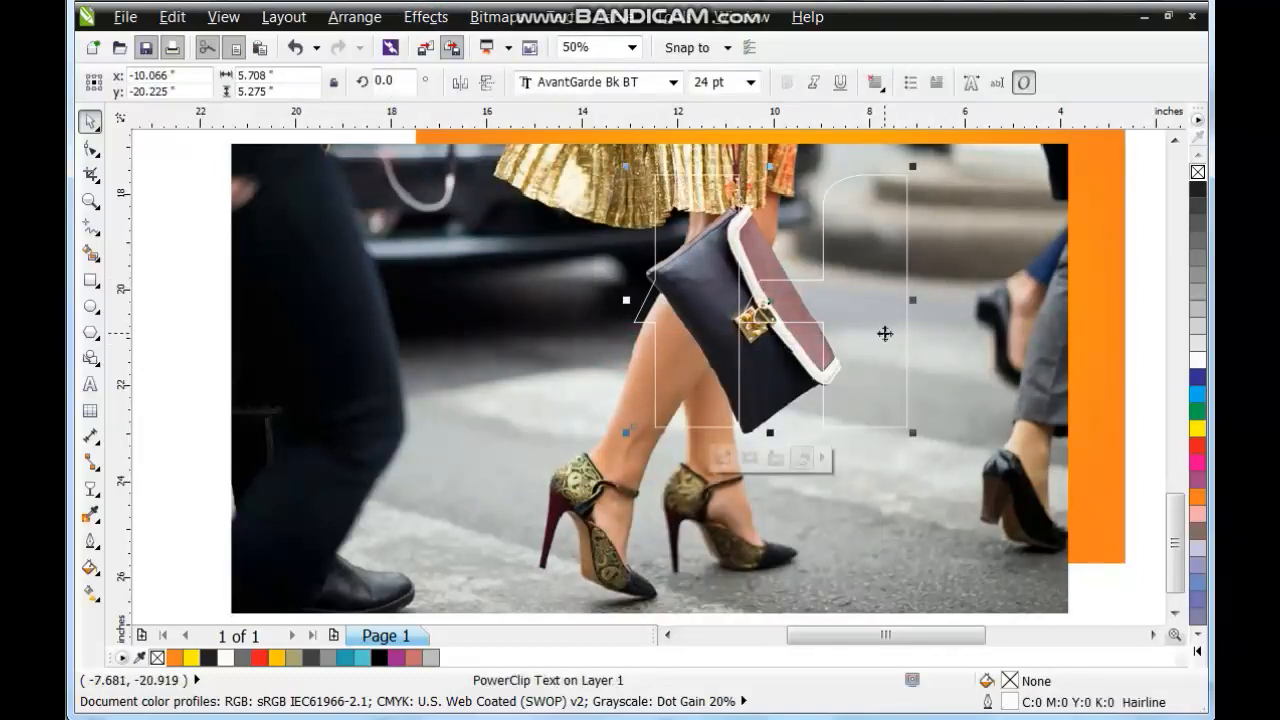
key(ctrl+z)
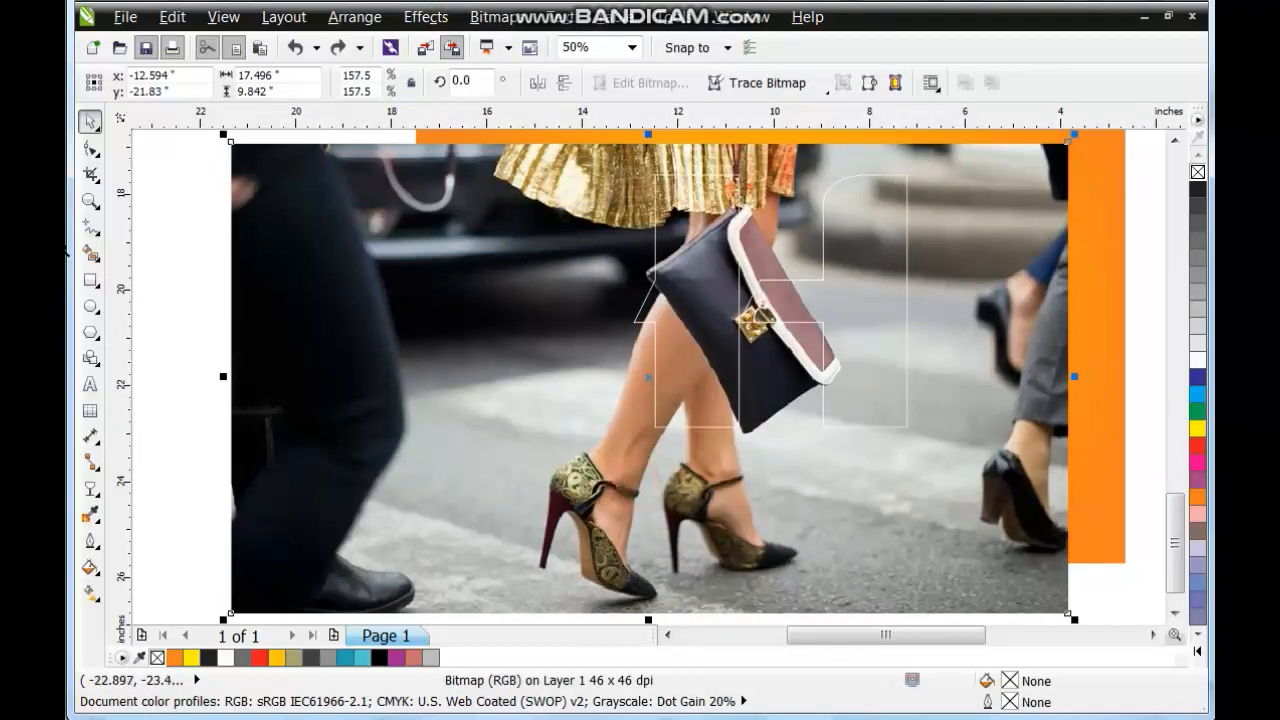
Step: Start a Freehand outline below the handbag, tracing down the front leg's calf and the back of its shoe to the heel tip
click(90, 200)
drag(474, 268, 785, 547)
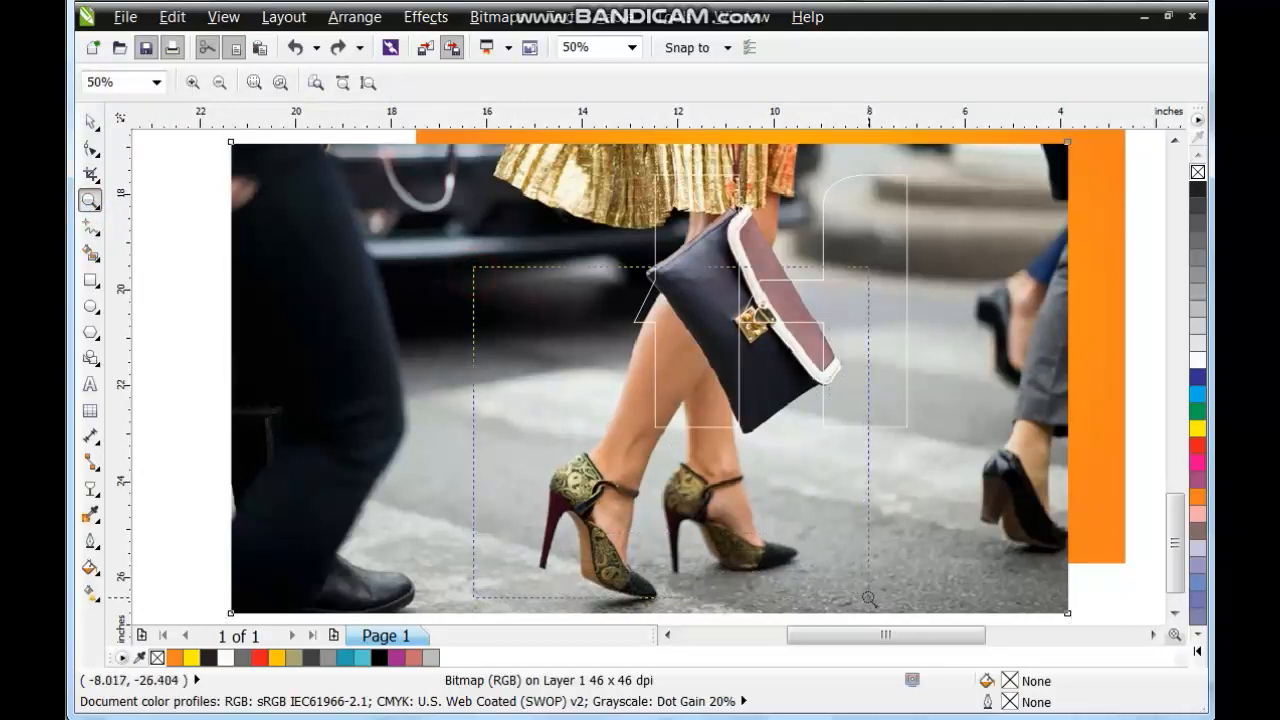
drag(869, 598, 869, 598)
click(90, 227)
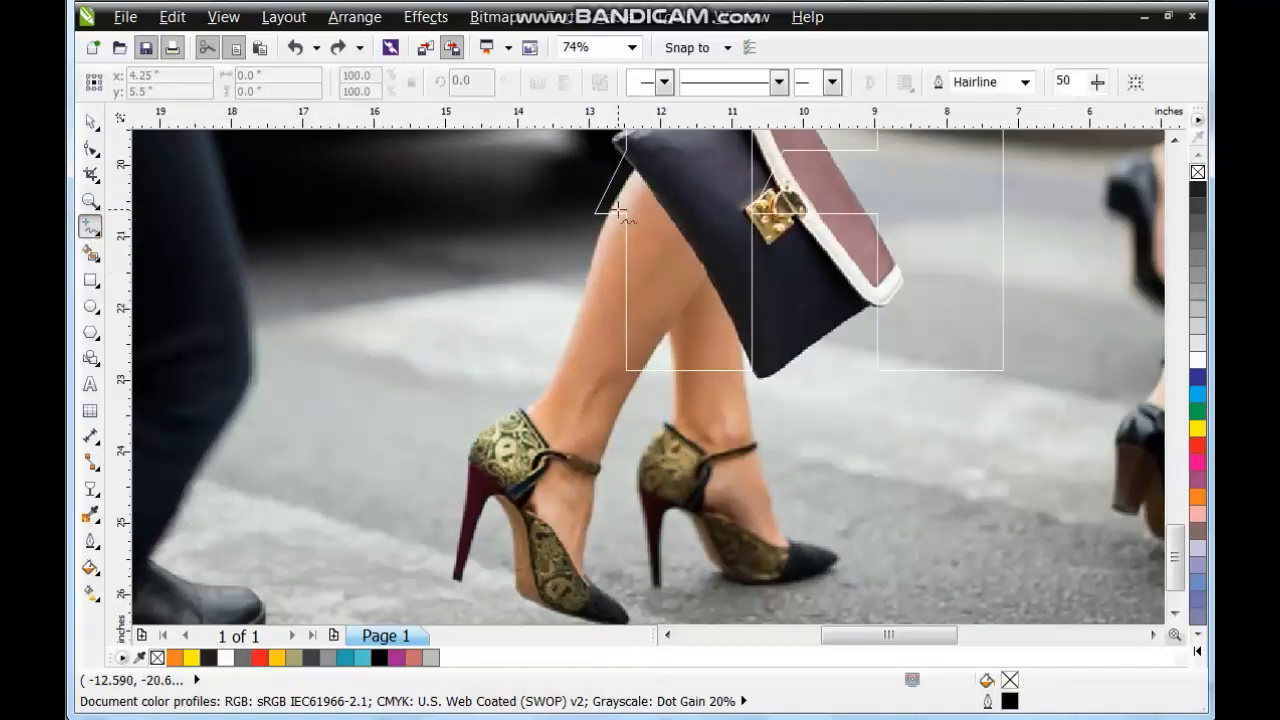
click(616, 207)
click(548, 393)
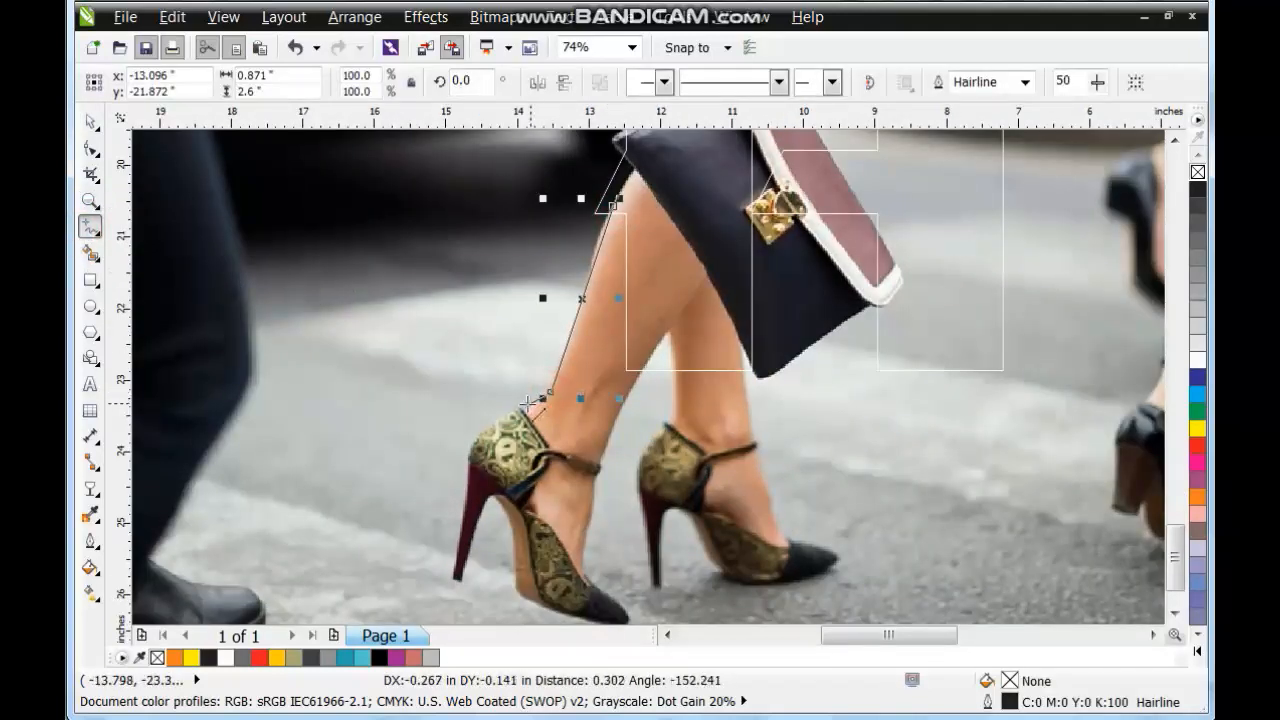
click(522, 409)
click(472, 462)
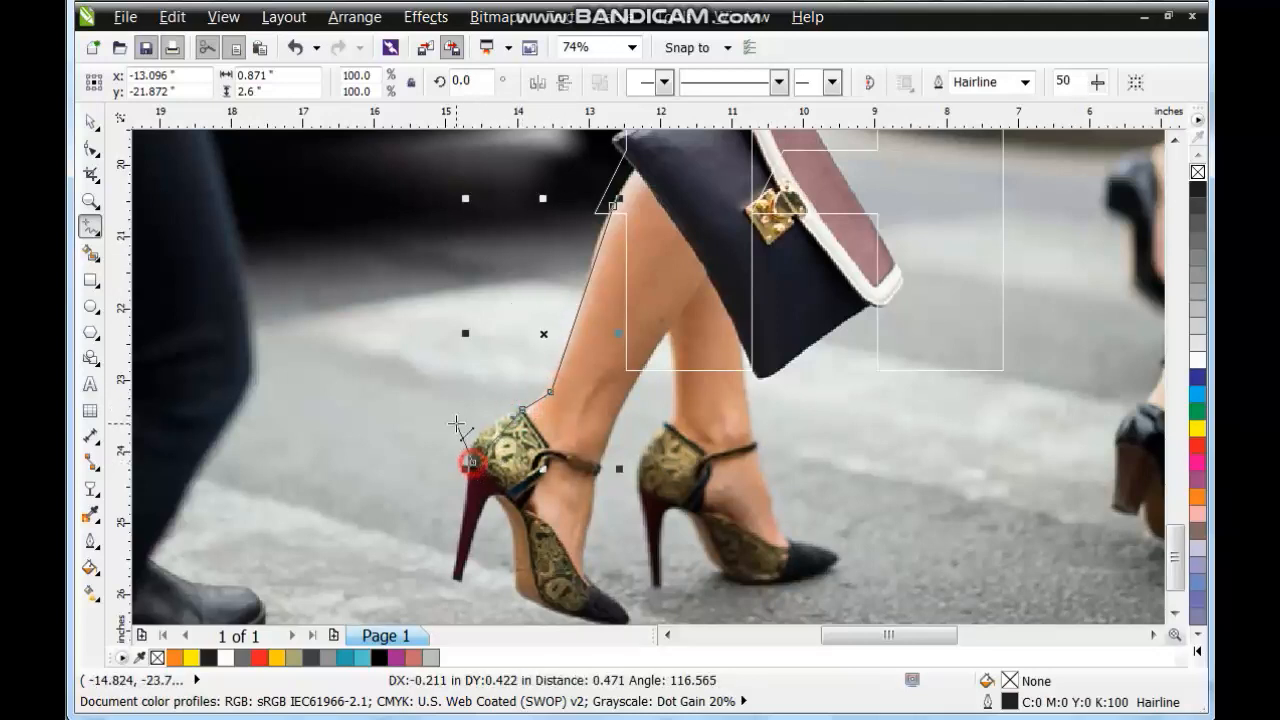
click(454, 578)
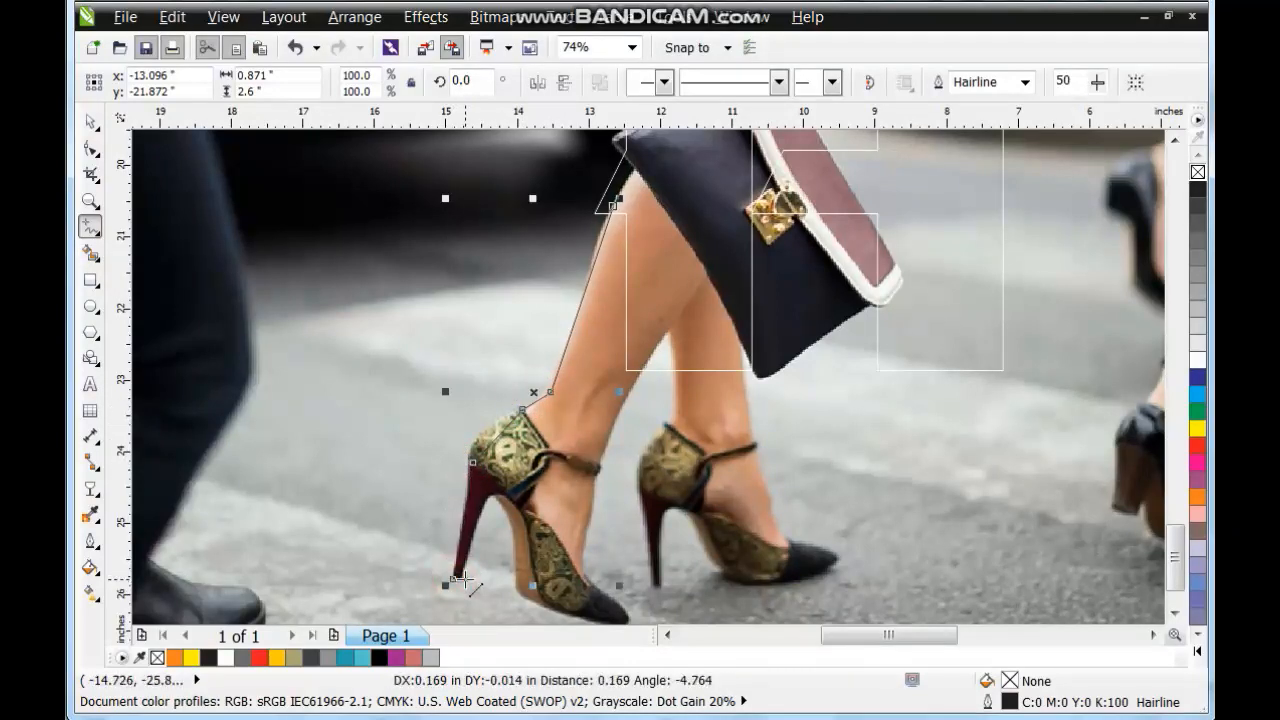
click(465, 578)
Step: Continue the outline up the stiletto's inner edge, along the sole, around the toe and up to the ankle strap
click(92, 202)
drag(408, 449, 704, 628)
click(90, 229)
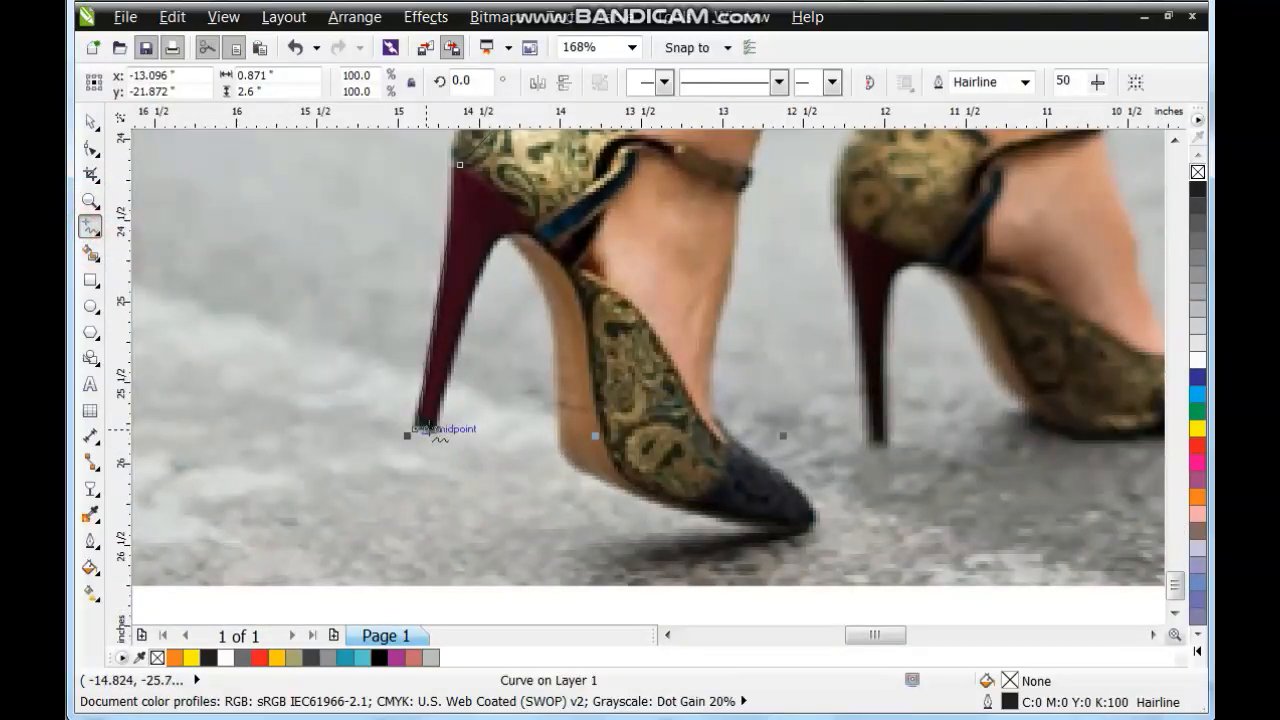
click(437, 427)
click(495, 241)
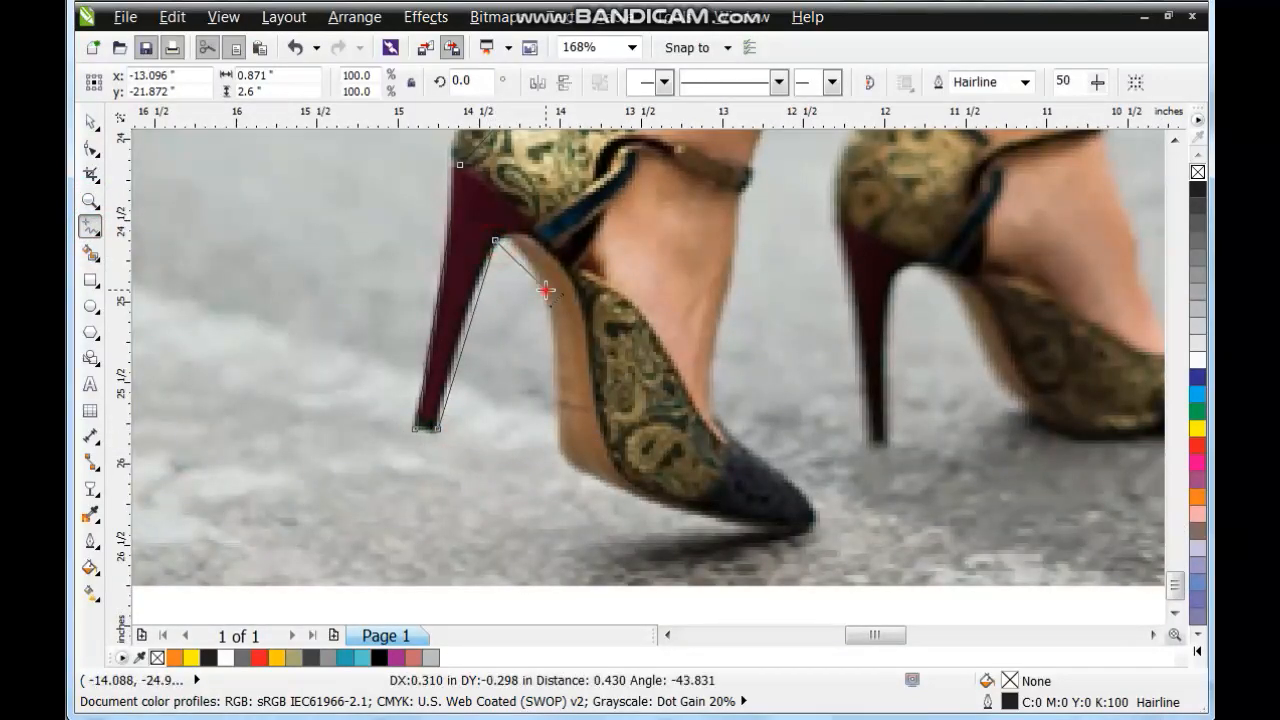
click(545, 290)
click(556, 415)
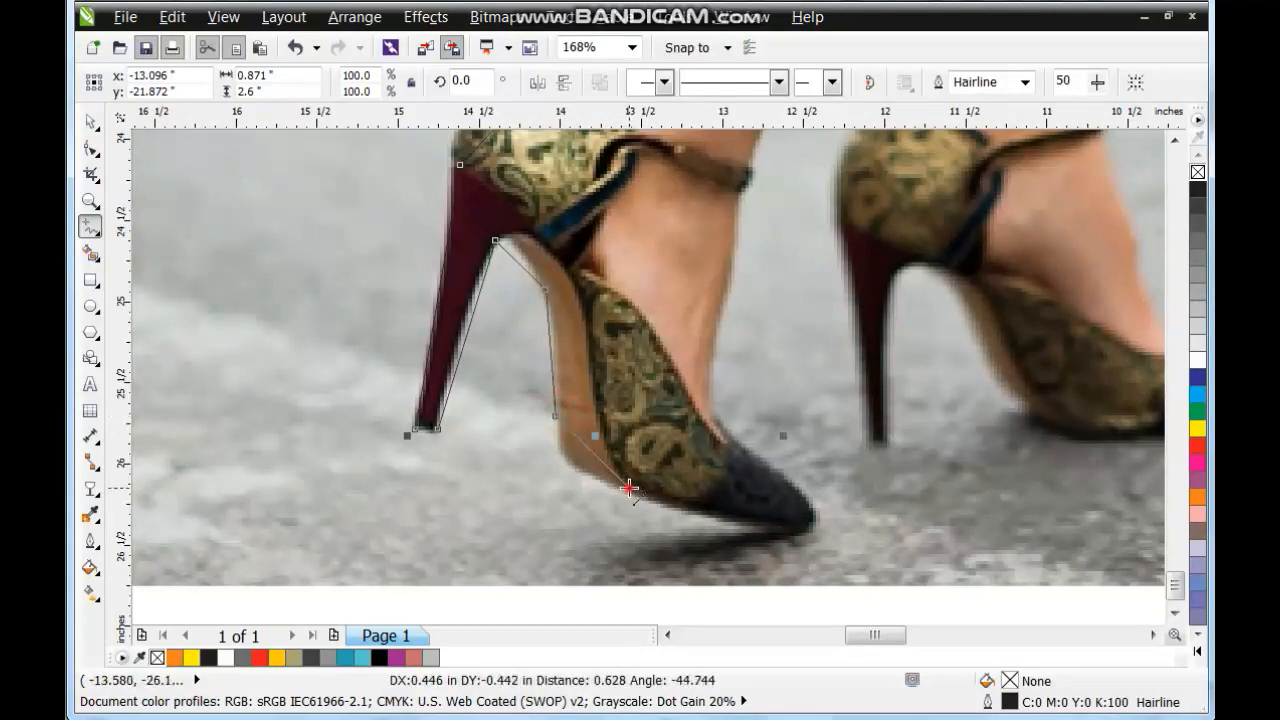
click(628, 488)
click(800, 488)
click(719, 330)
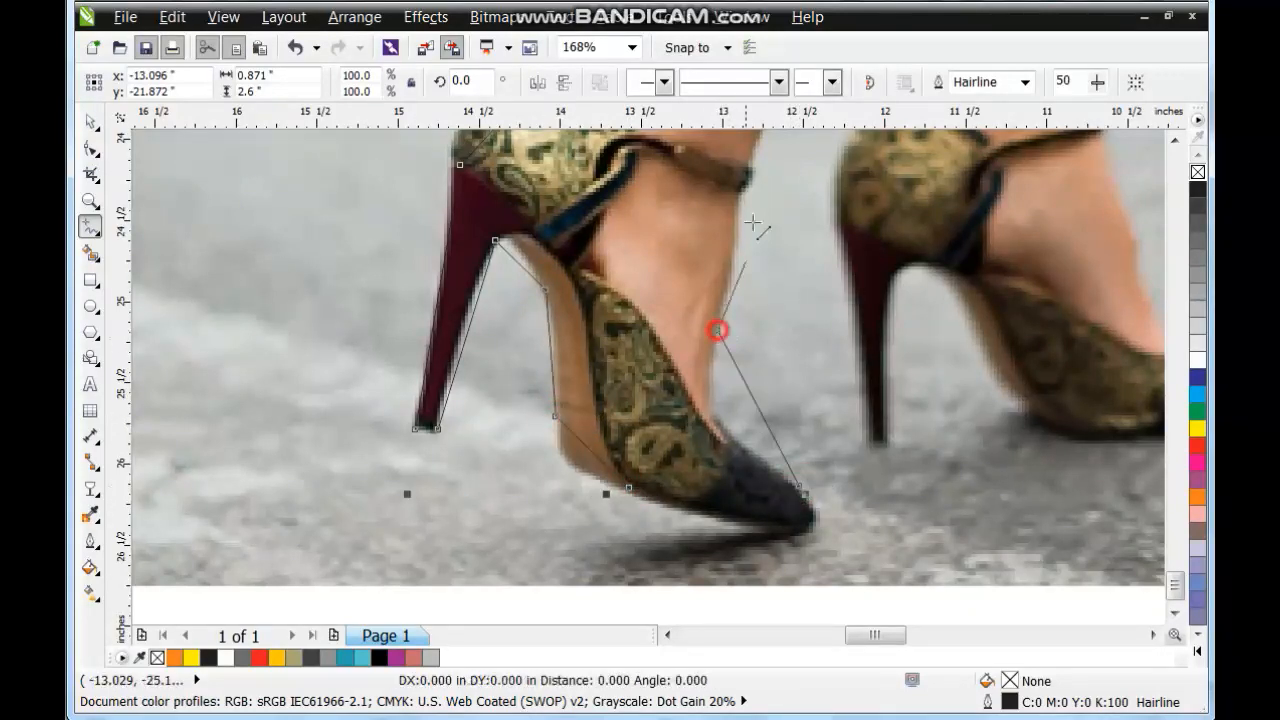
double_click(745, 188)
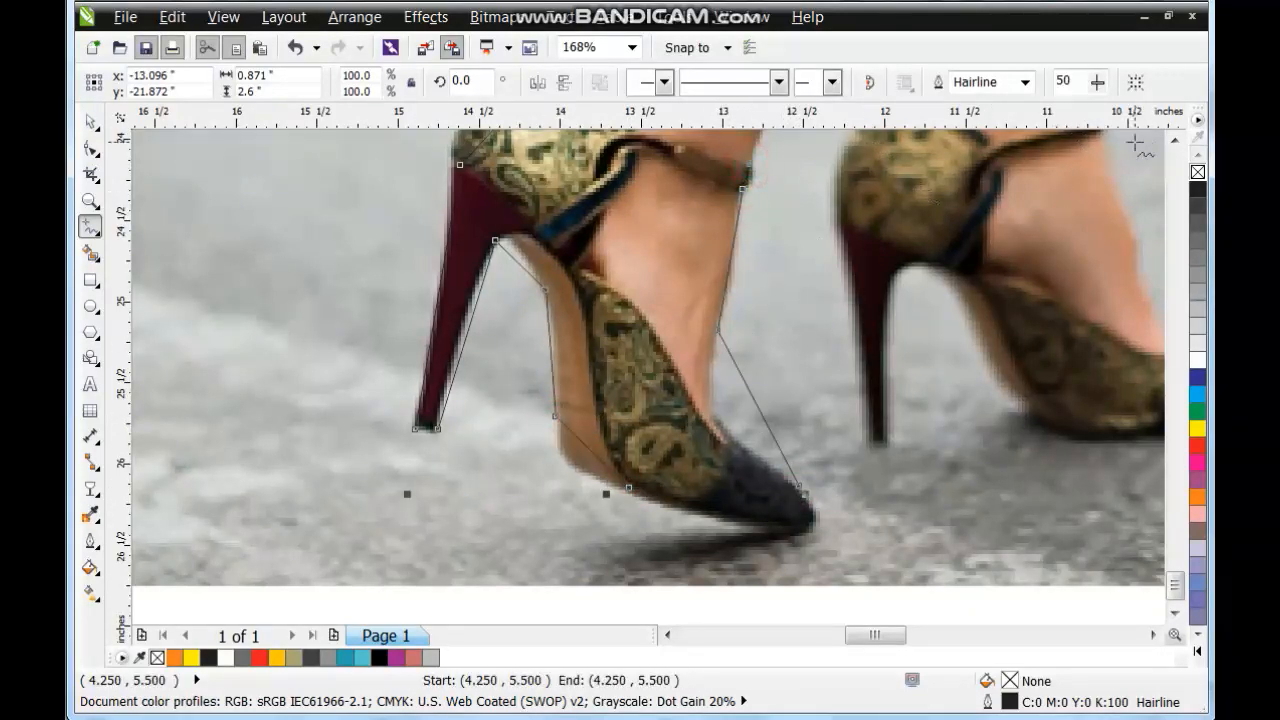
Step: Extend the outline up the inner leg, across the gap between the legs and down to the back of the second shoe
click(1174, 140)
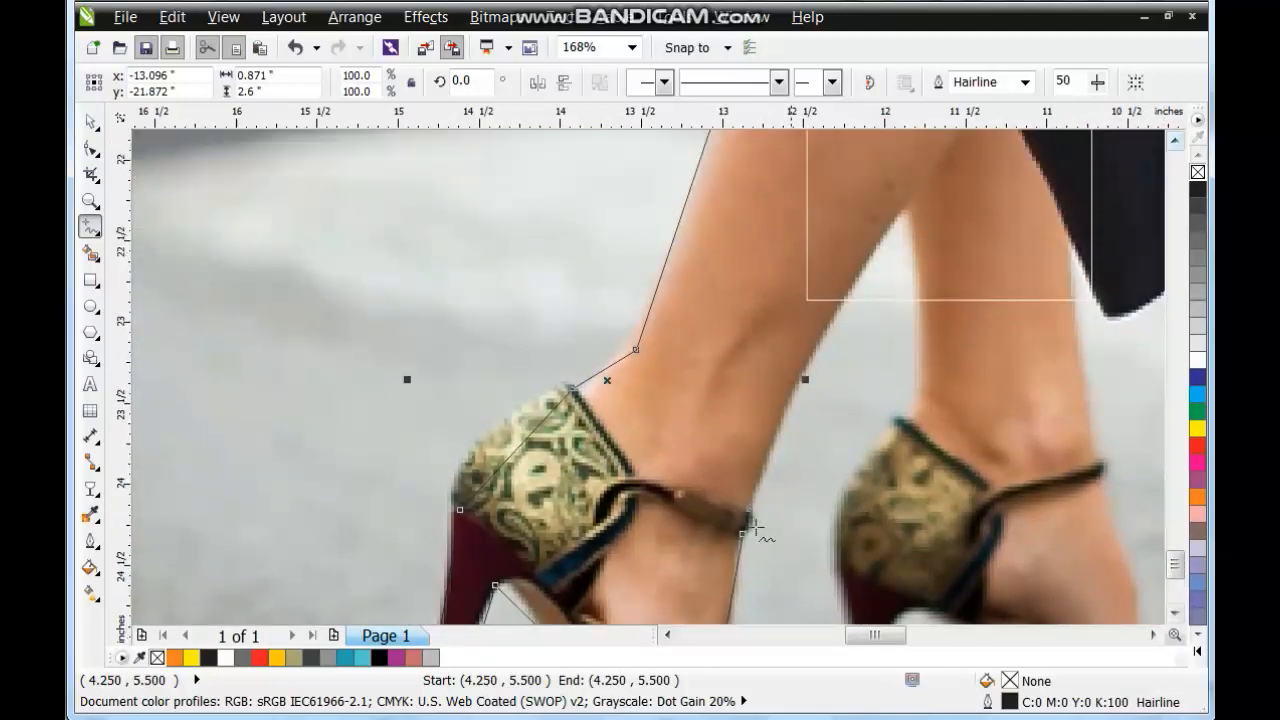
click(751, 510)
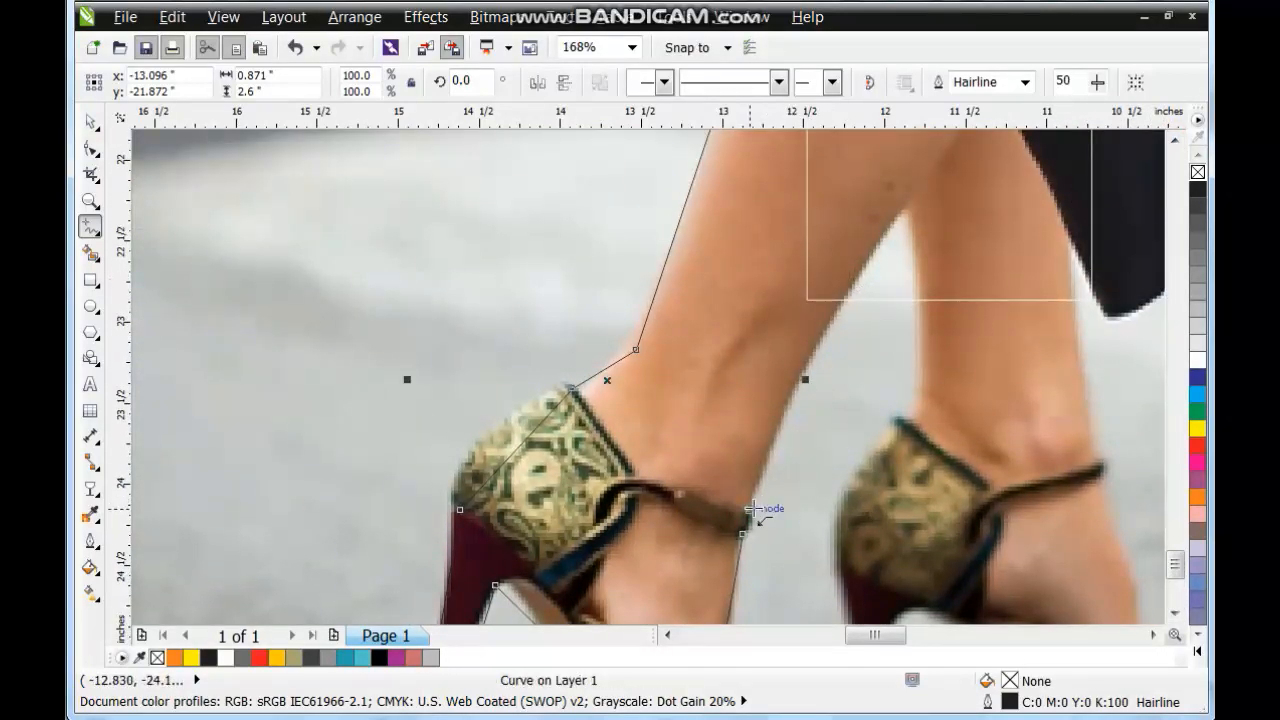
click(866, 233)
click(911, 188)
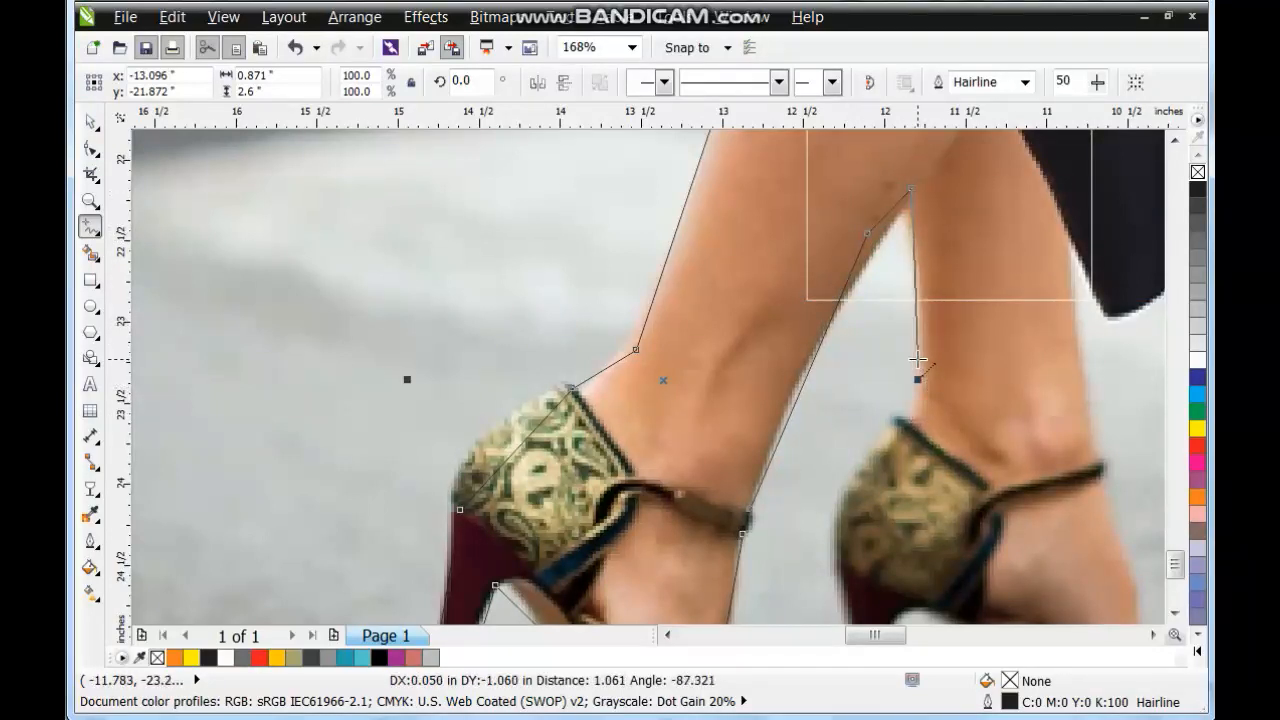
click(917, 358)
click(883, 432)
click(851, 582)
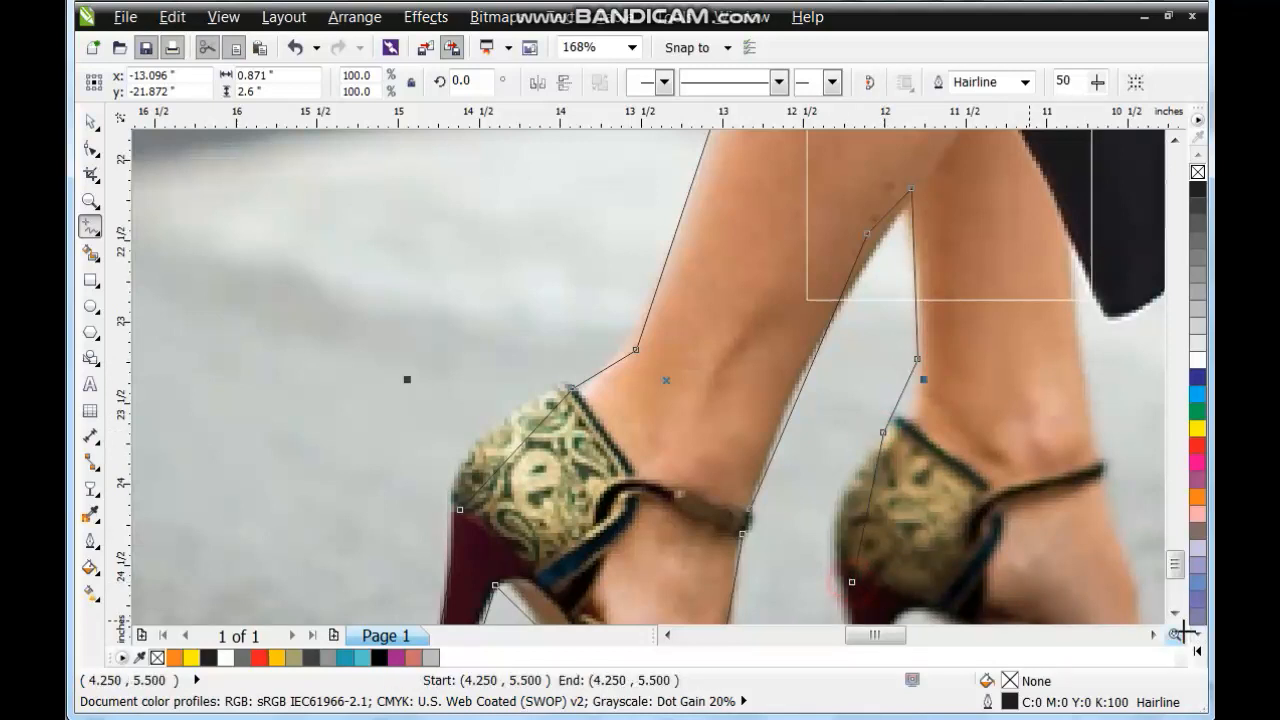
Step: Trace the second shoe's heel, sole and toe, and continue the outline up the front of the foot to the ankle
click(1176, 614)
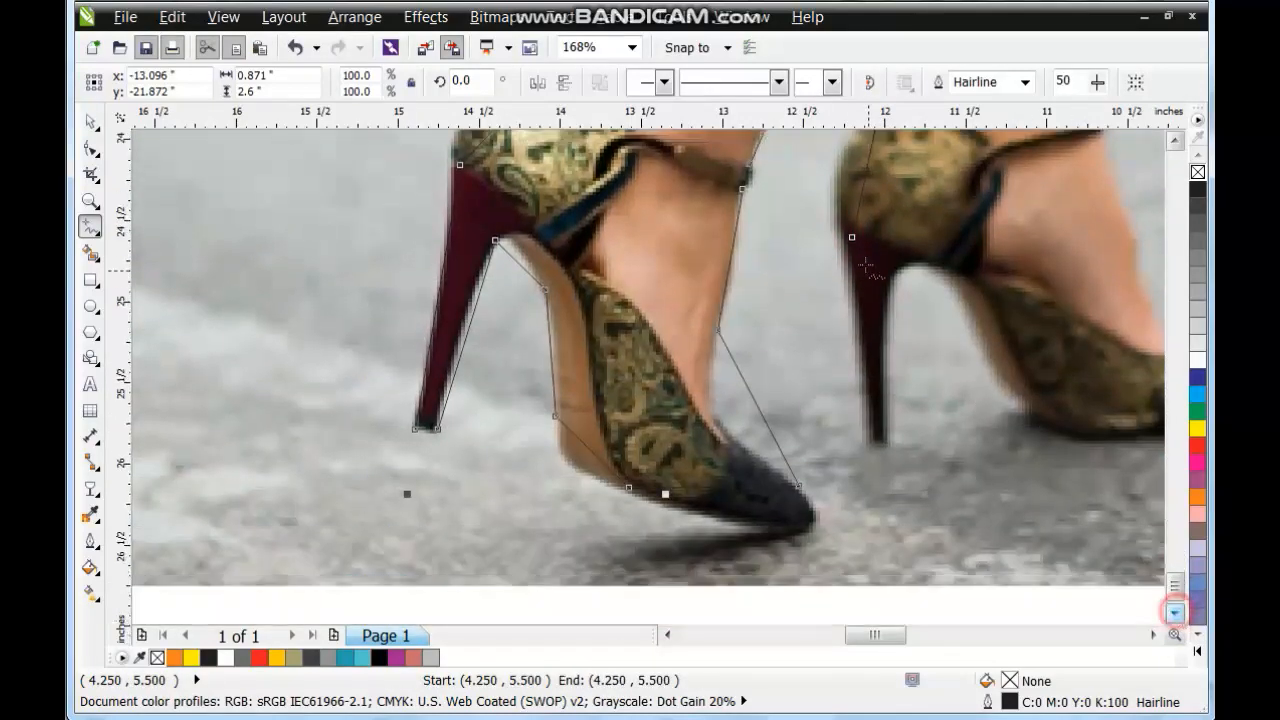
click(853, 237)
click(876, 443)
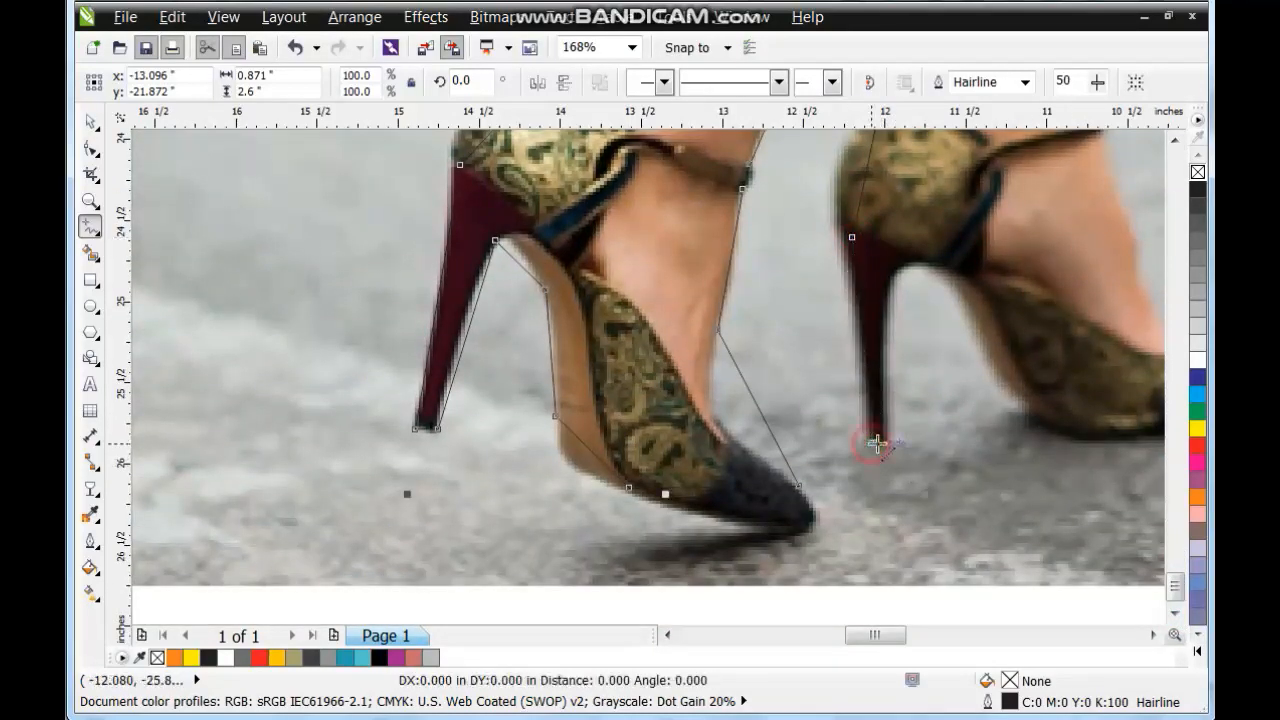
click(943, 263)
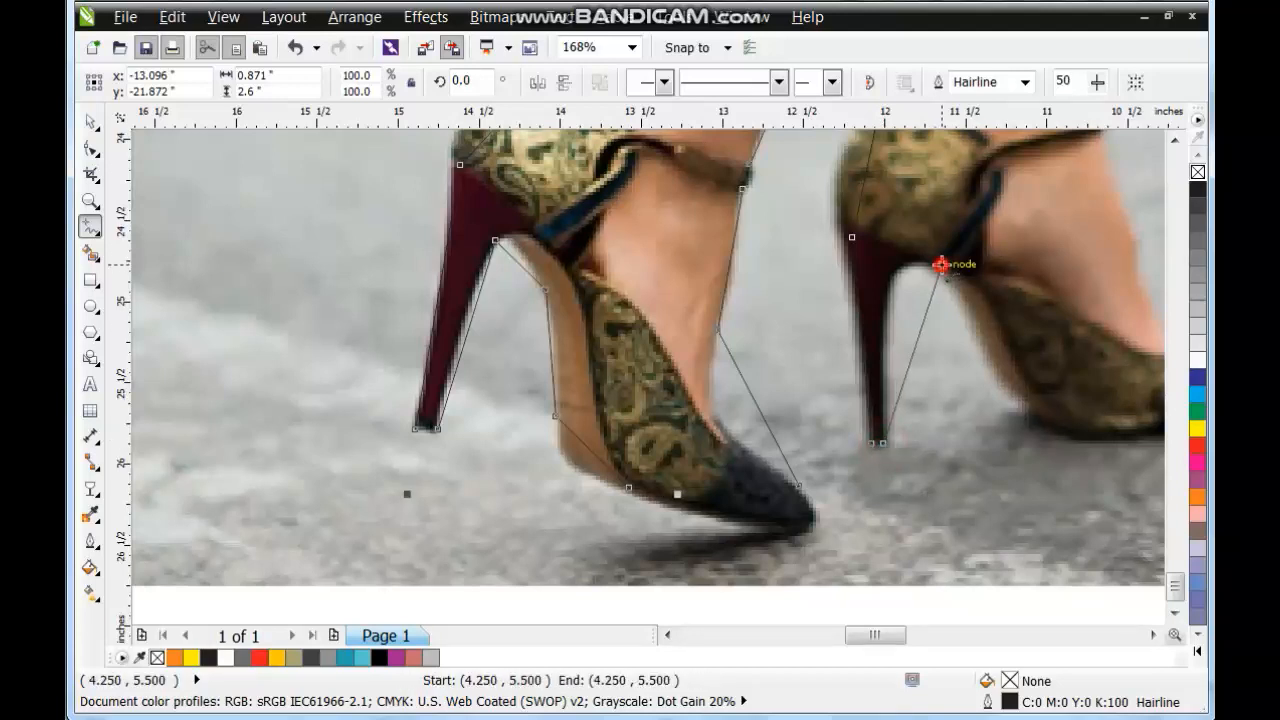
click(1029, 408)
click(1151, 635)
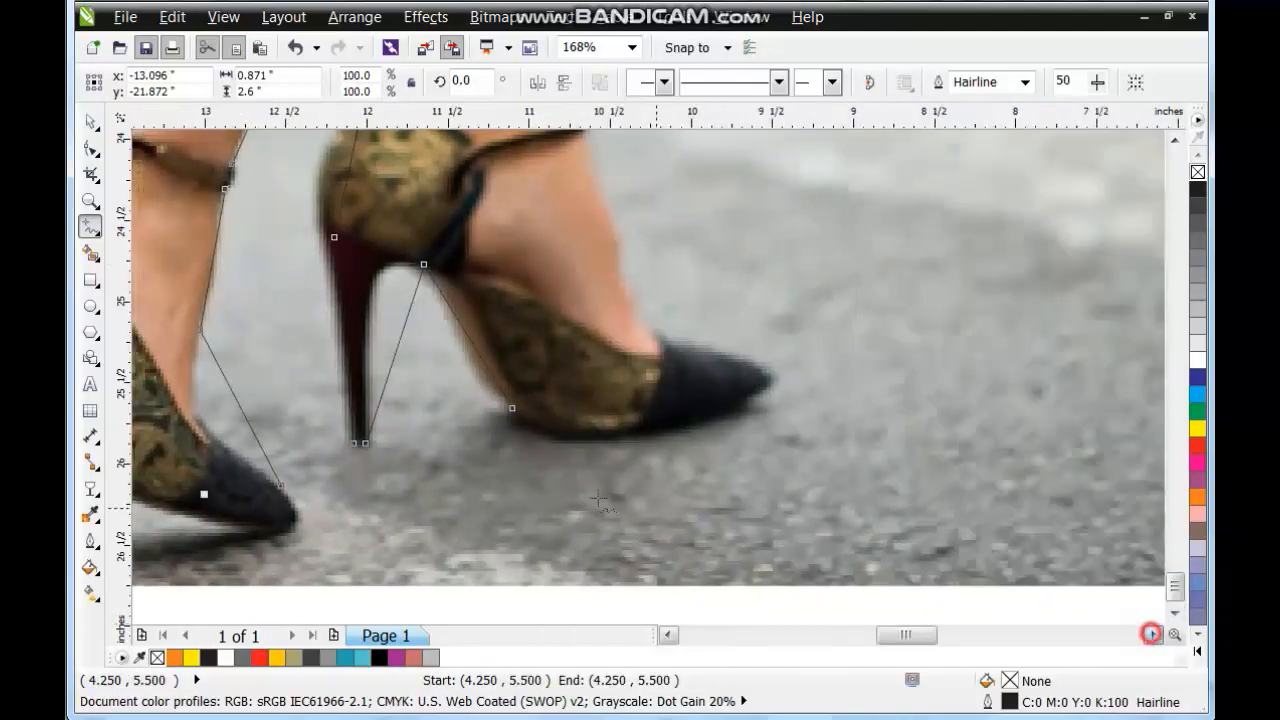
click(742, 407)
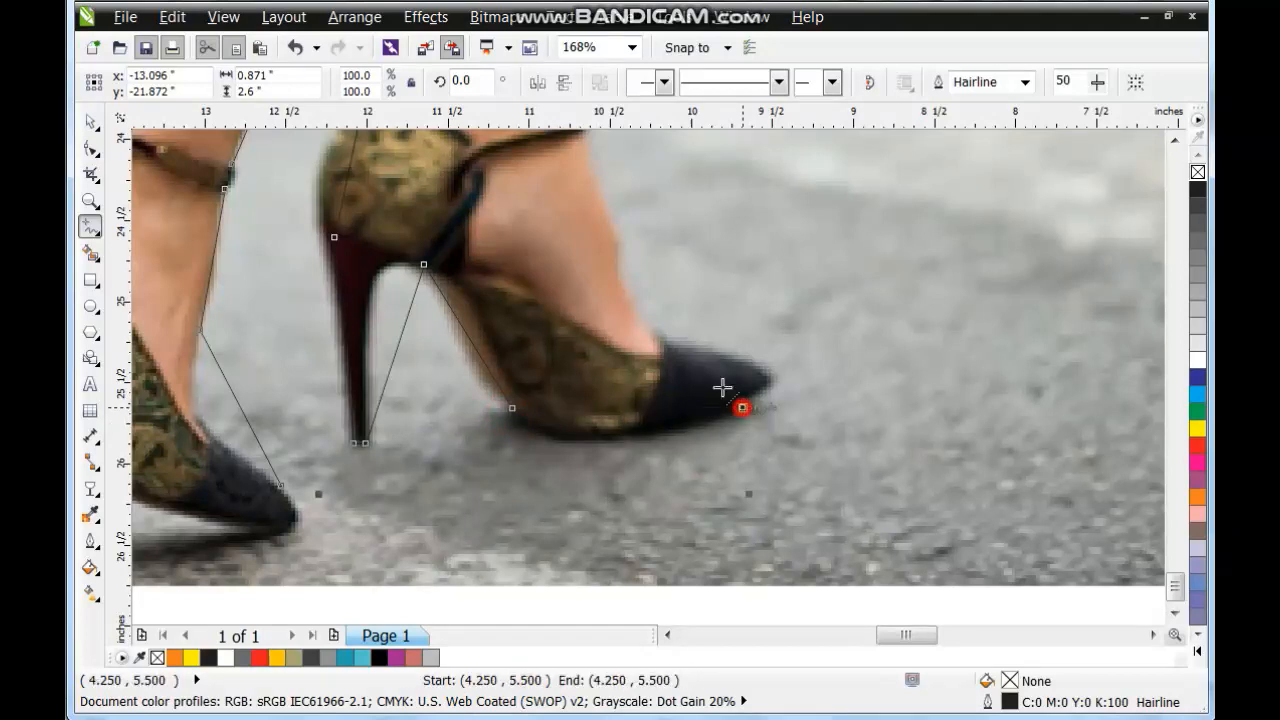
click(659, 344)
click(580, 127)
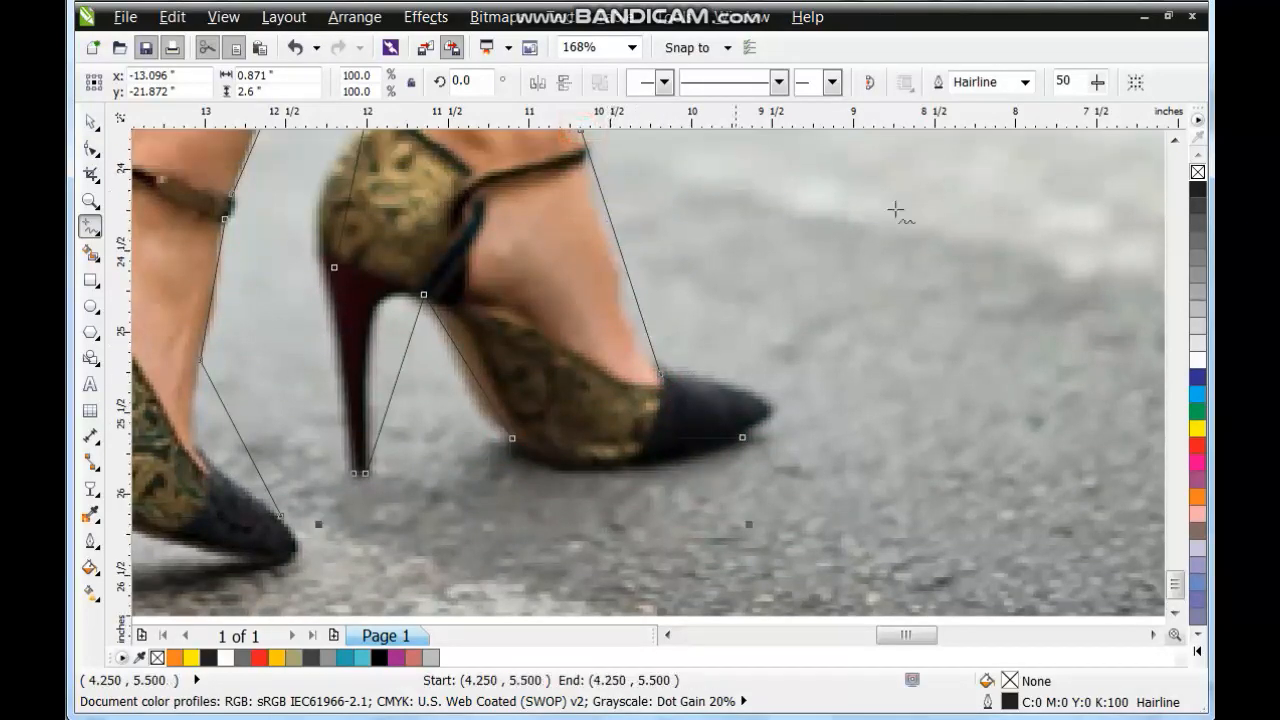
Step: Trace up the second leg to the handbag's edge and close the outline across the upper legs at its starting node
click(1175, 142)
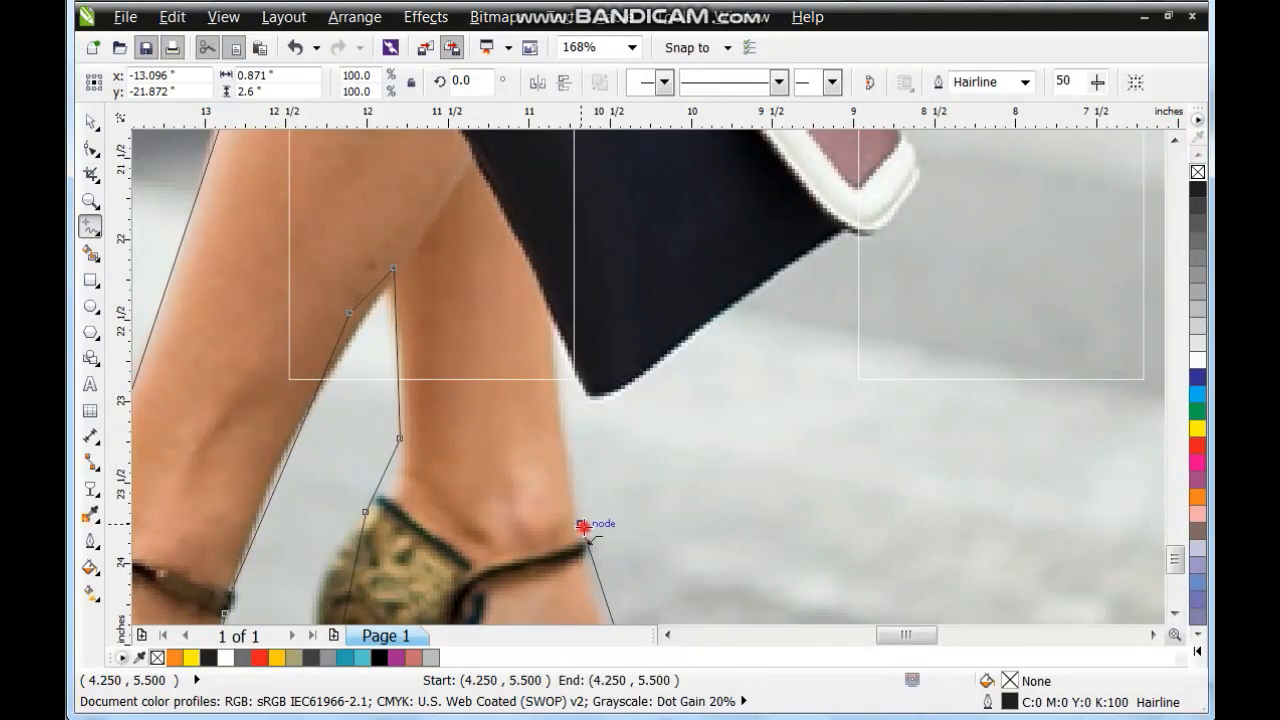
click(545, 311)
click(415, 231)
click(1175, 142)
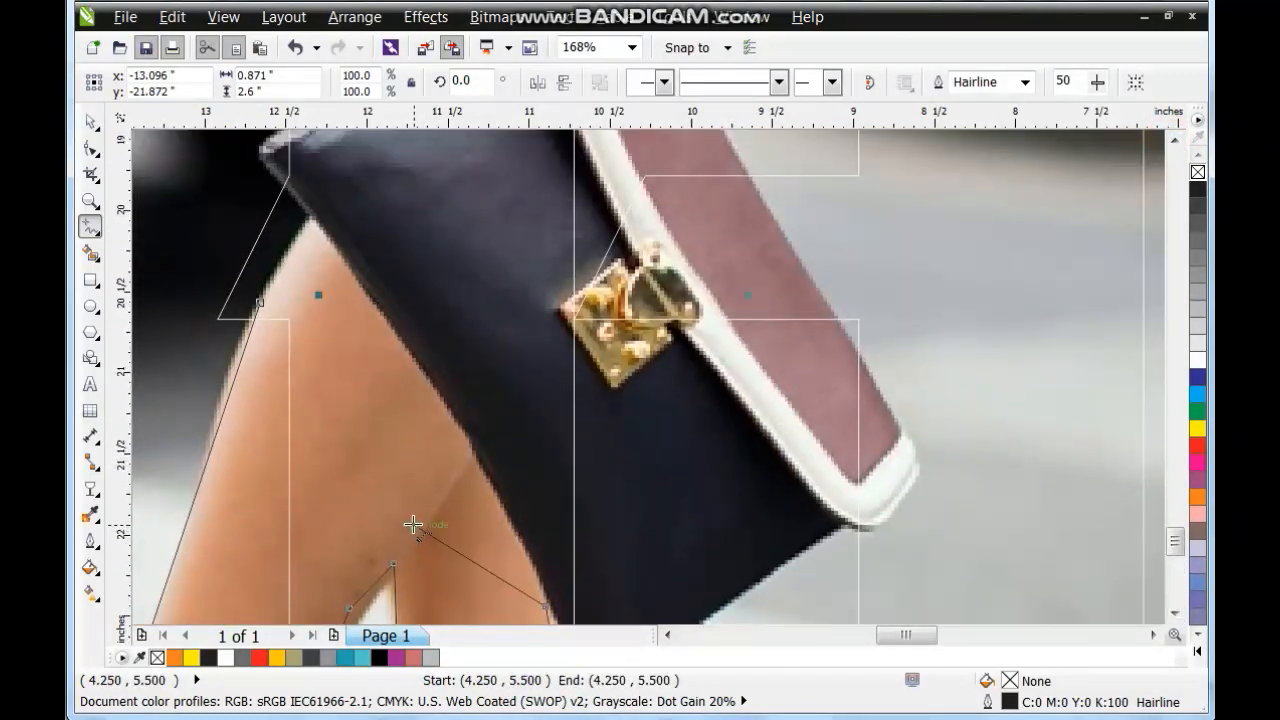
click(301, 283)
click(259, 301)
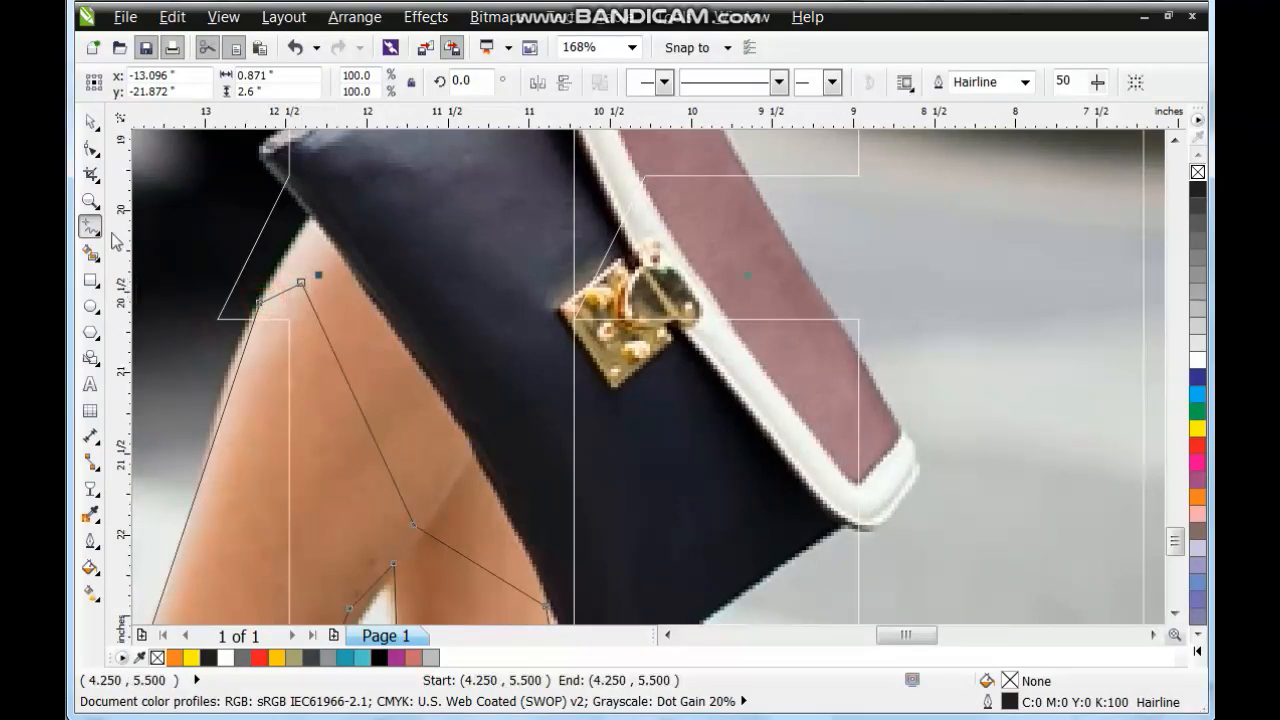
Step: Select the nodes of the leg and shoe outline with the Shape tool and convert their line segments to curves
click(89, 150)
scroll(380, 335, down, 4)
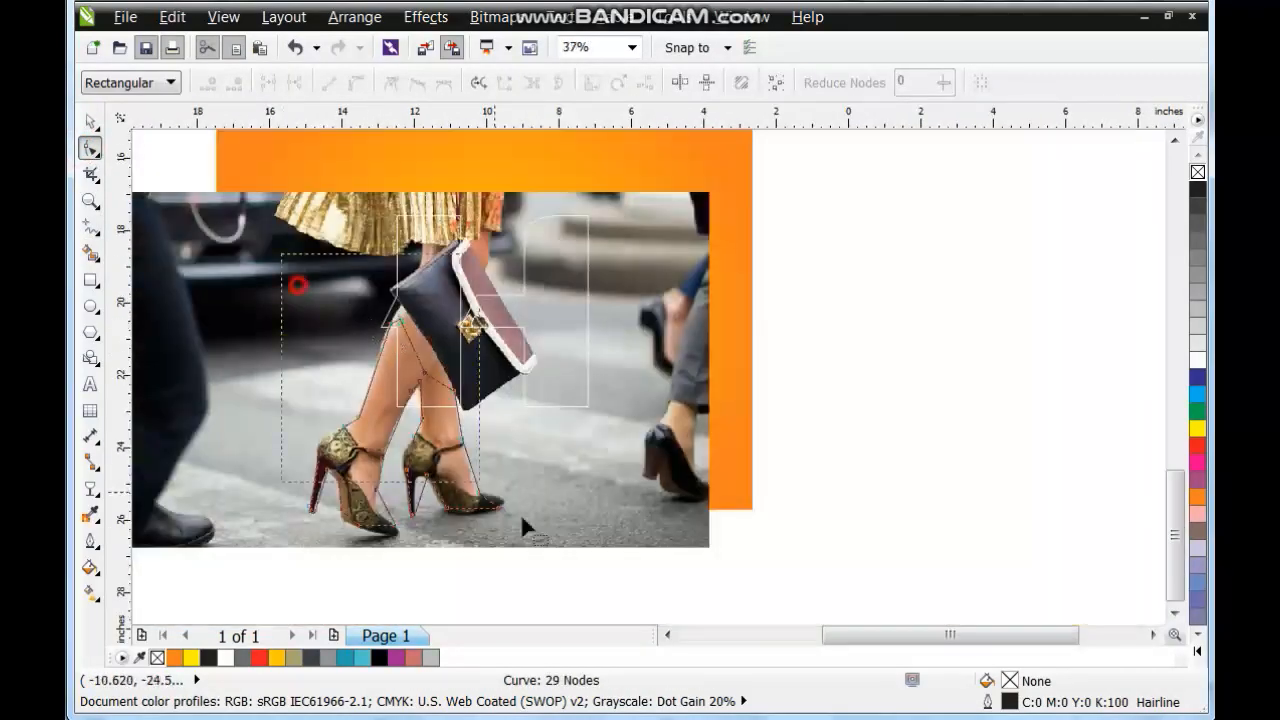
drag(521, 514, 572, 542)
key(shift+F2)
click(351, 83)
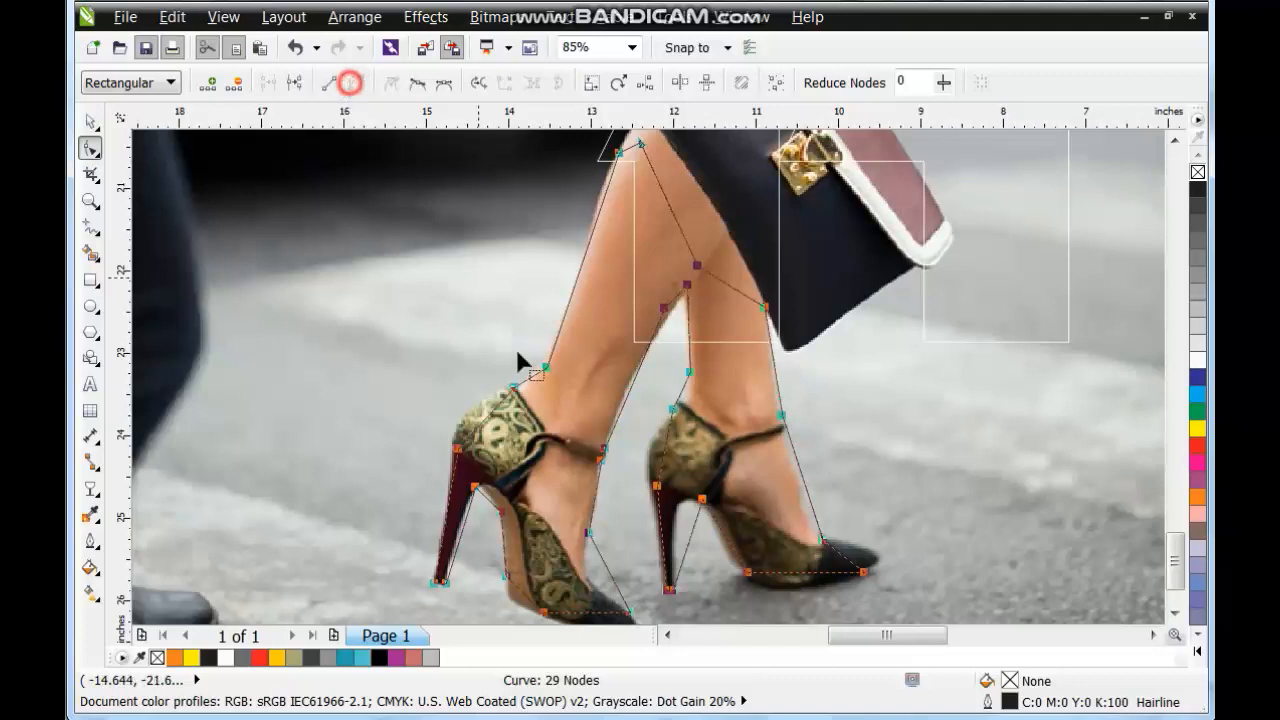
Step: Bend the outline along the back of the first leg so it follows the calf in the photo
click(90, 200)
drag(443, 137, 650, 321)
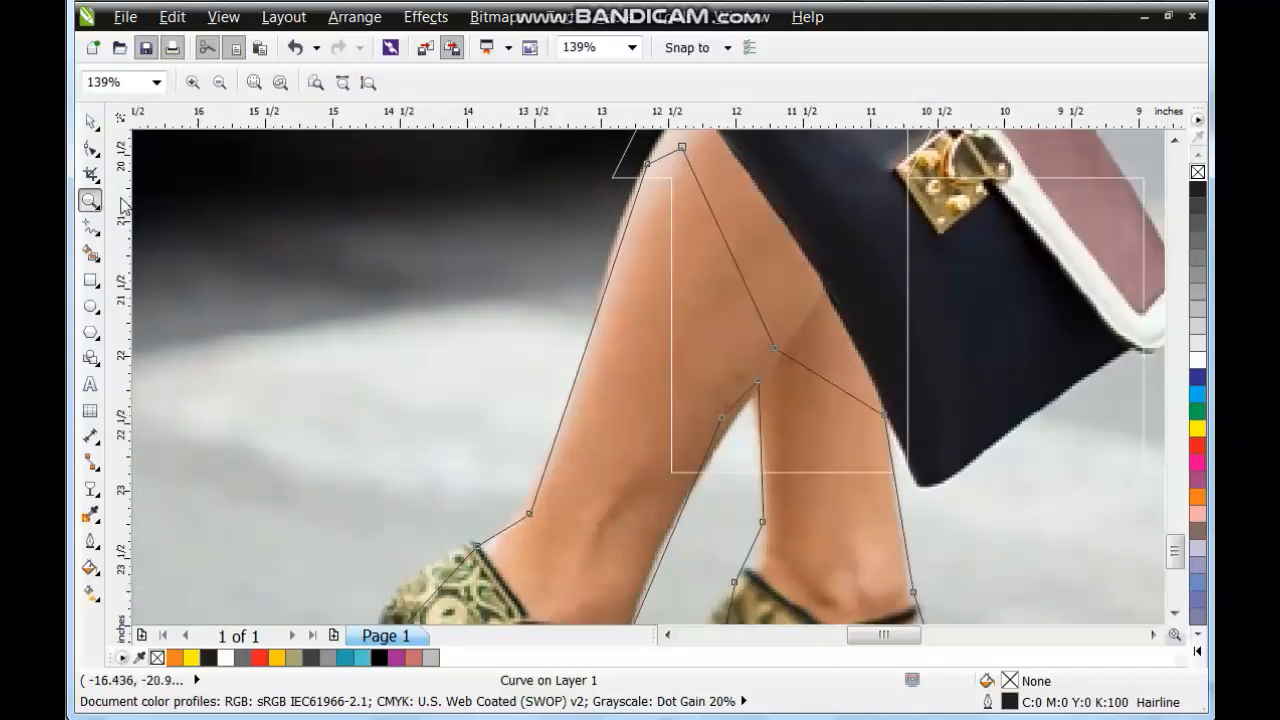
click(89, 150)
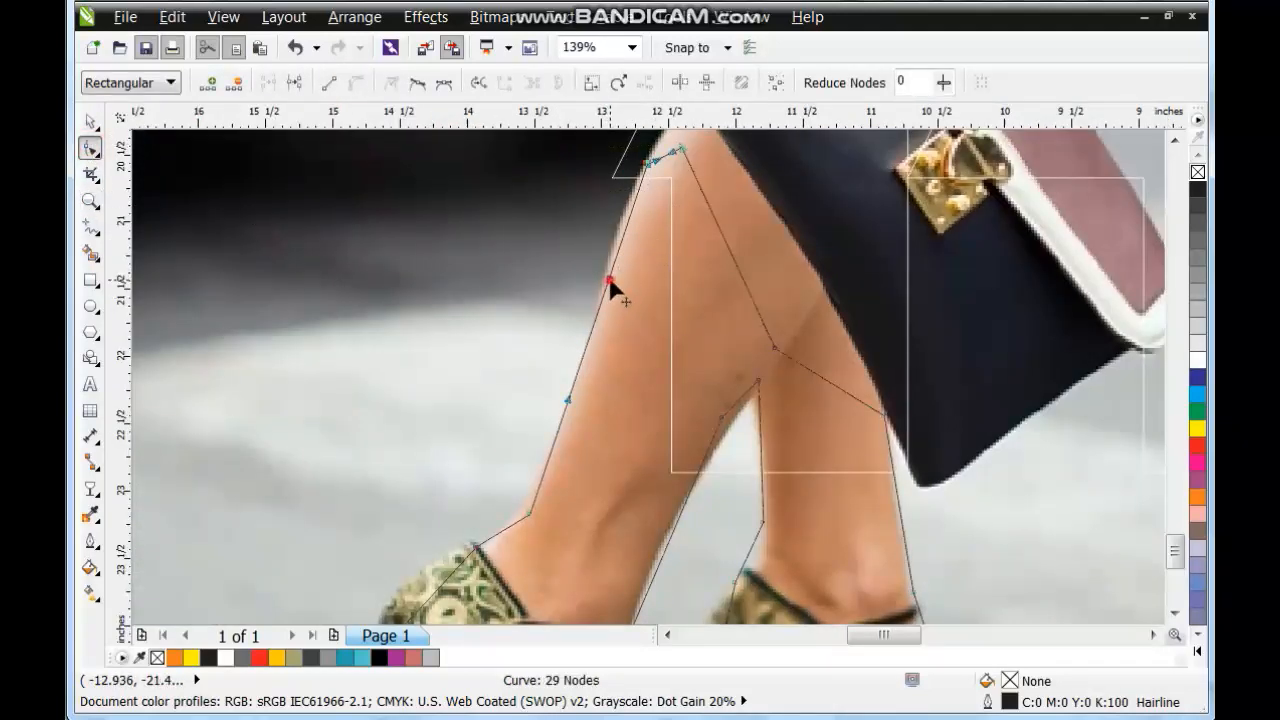
drag(610, 285, 603, 268)
drag(569, 399, 570, 404)
Step: Curve the outline around the back of the first shoe and along the front of the leg above the ankle strap
click(91, 205)
drag(283, 449, 715, 638)
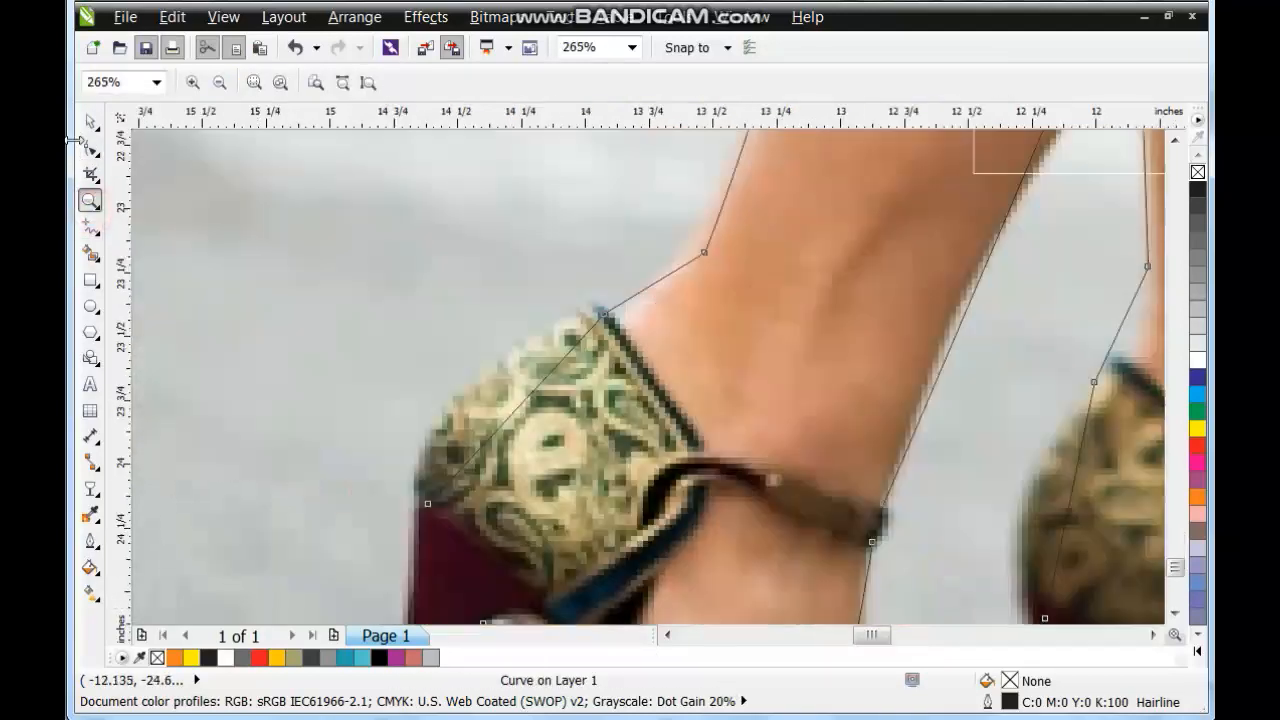
click(87, 155)
drag(550, 277, 632, 364)
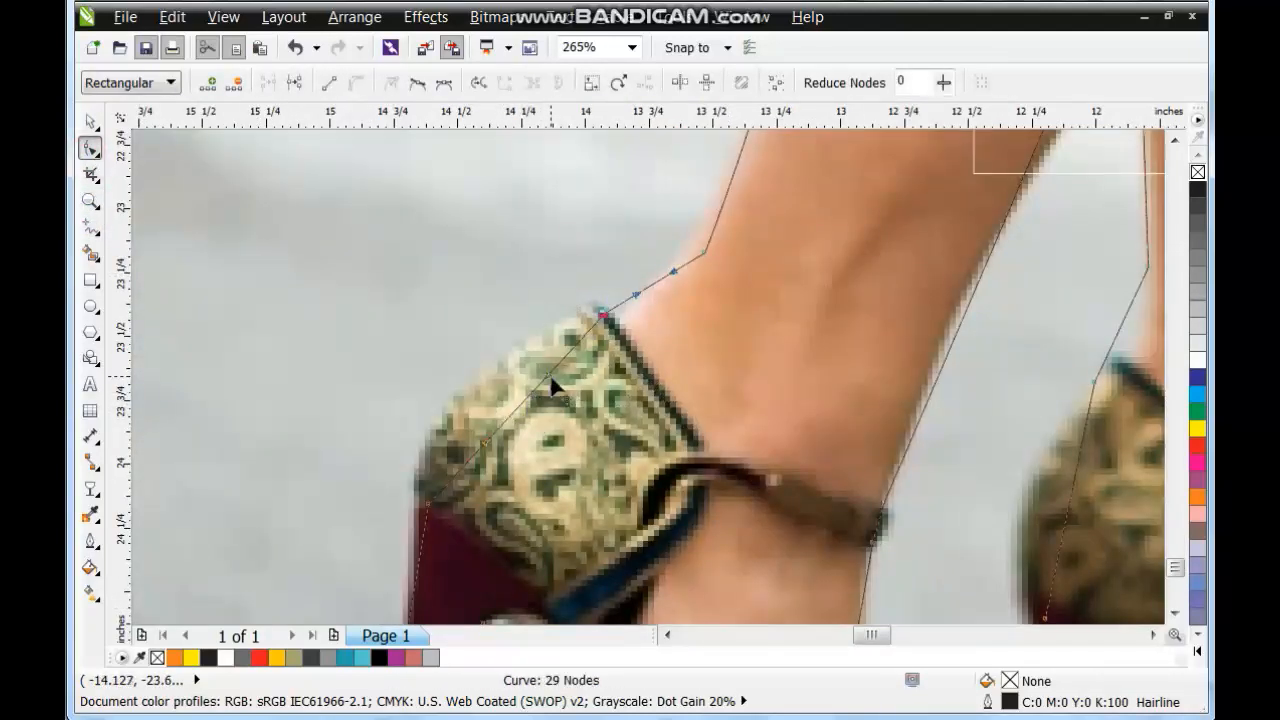
drag(552, 387, 406, 434)
drag(955, 355, 943, 345)
Step: Bend the outline to follow the front of the first foot below the strap, the shoe's arch and both edges of its heel
click(1174, 613)
click(1174, 613)
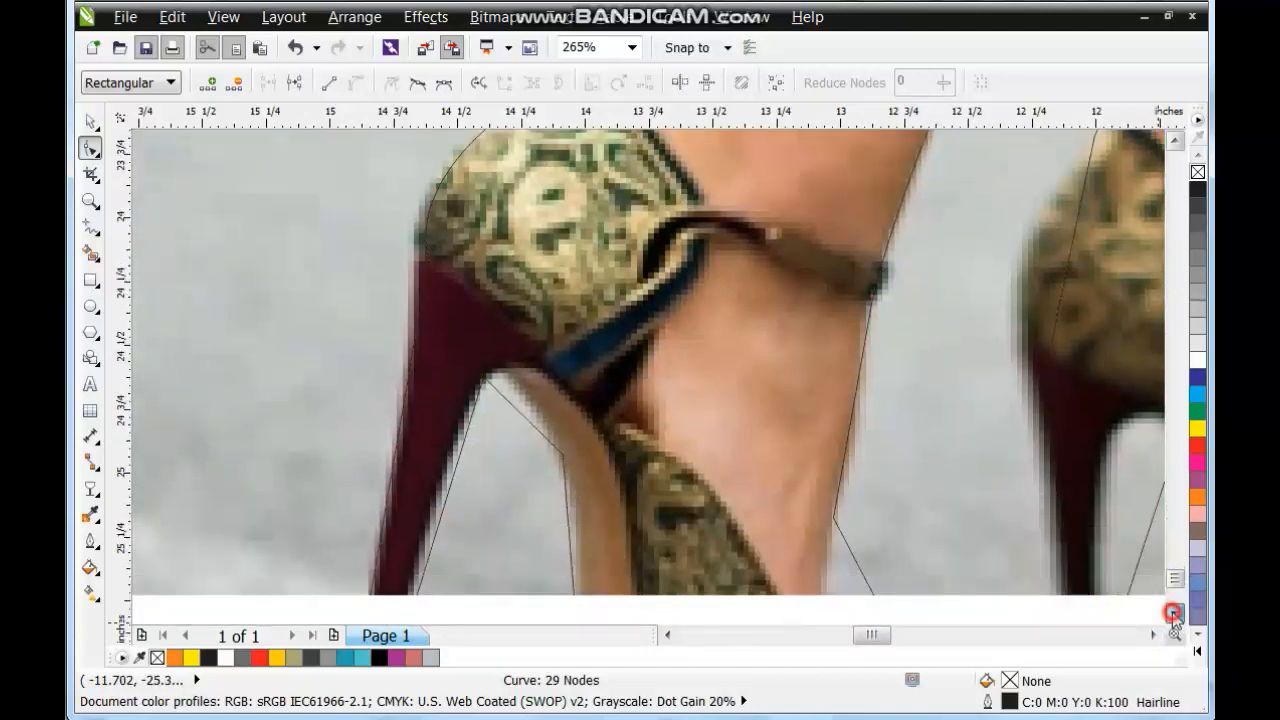
drag(870, 280, 849, 297)
key(ctrl+z)
drag(850, 398, 857, 402)
drag(521, 366, 500, 311)
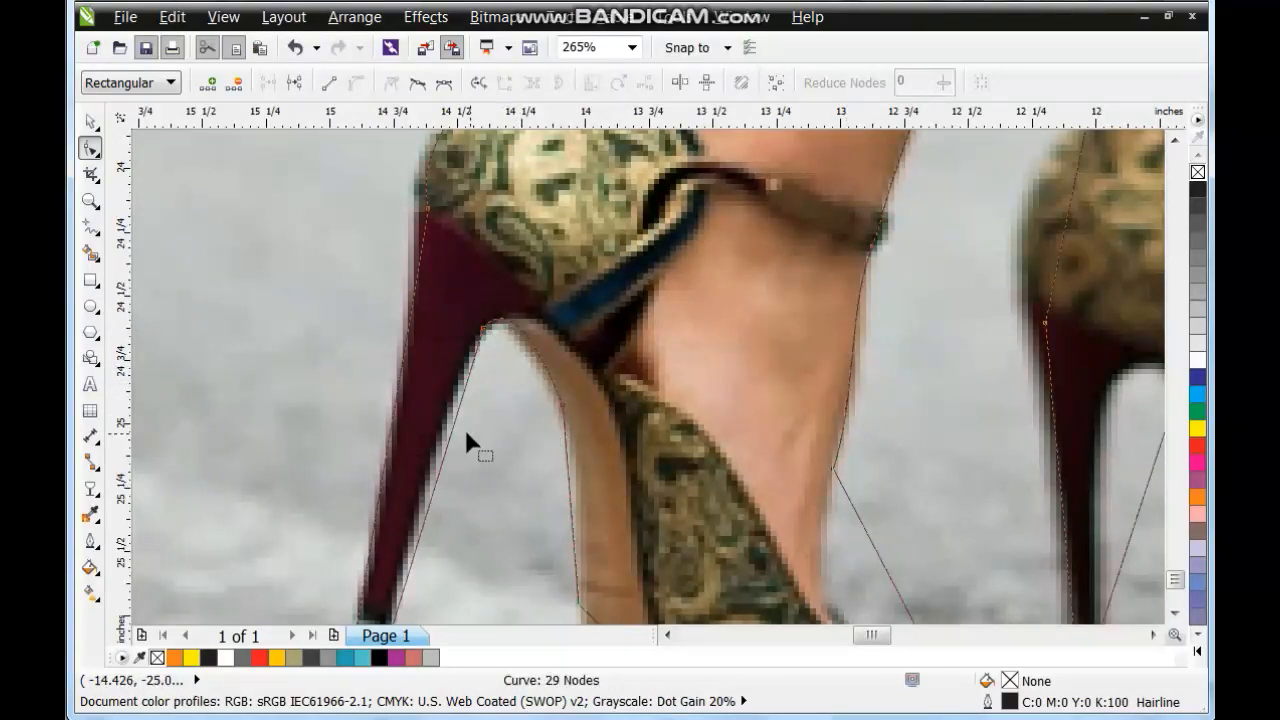
drag(453, 434, 436, 431)
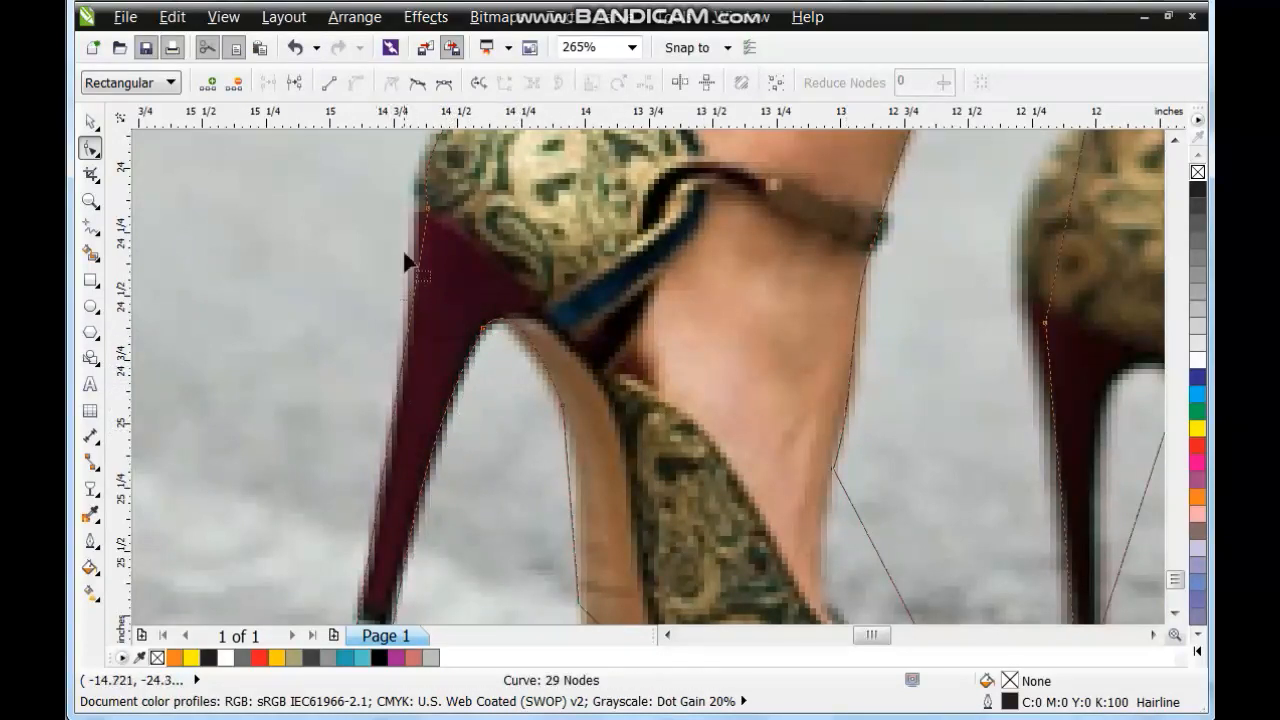
click(421, 199)
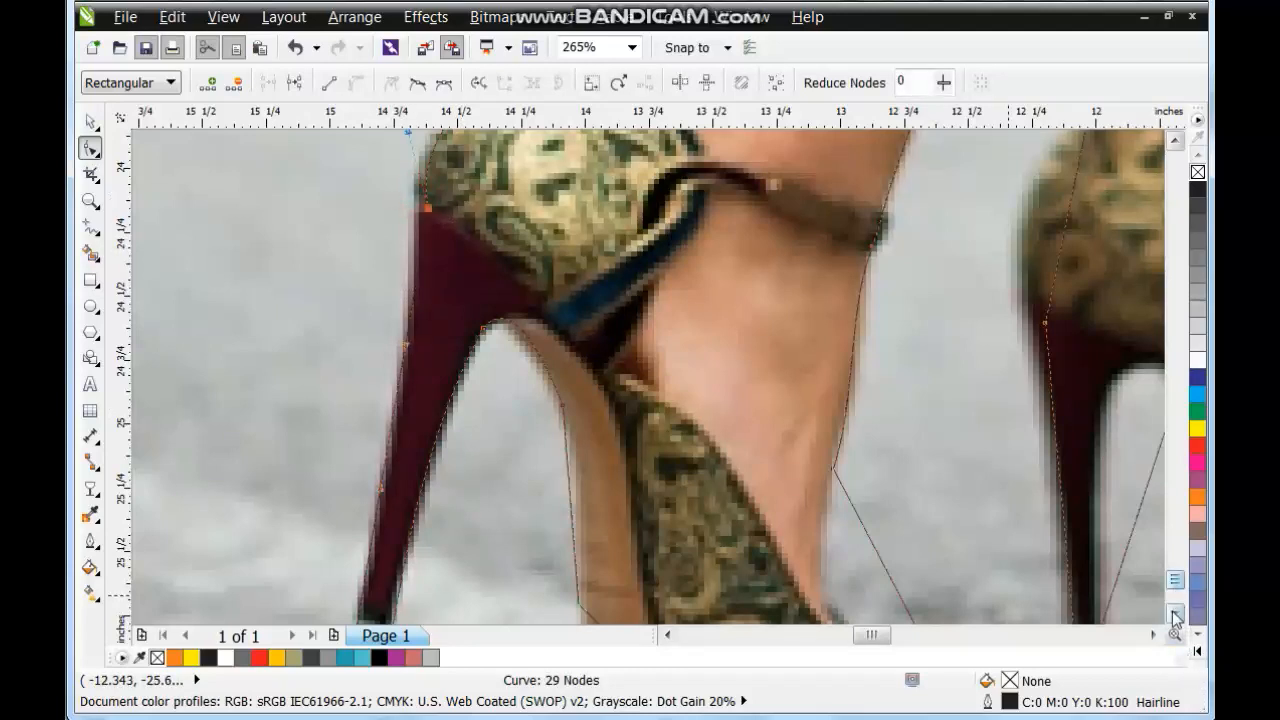
Step: Shape the outline around the first shoe's sole and pointed toe and up the front of the foot
scroll(1175, 615, down, 5)
click(560, 346)
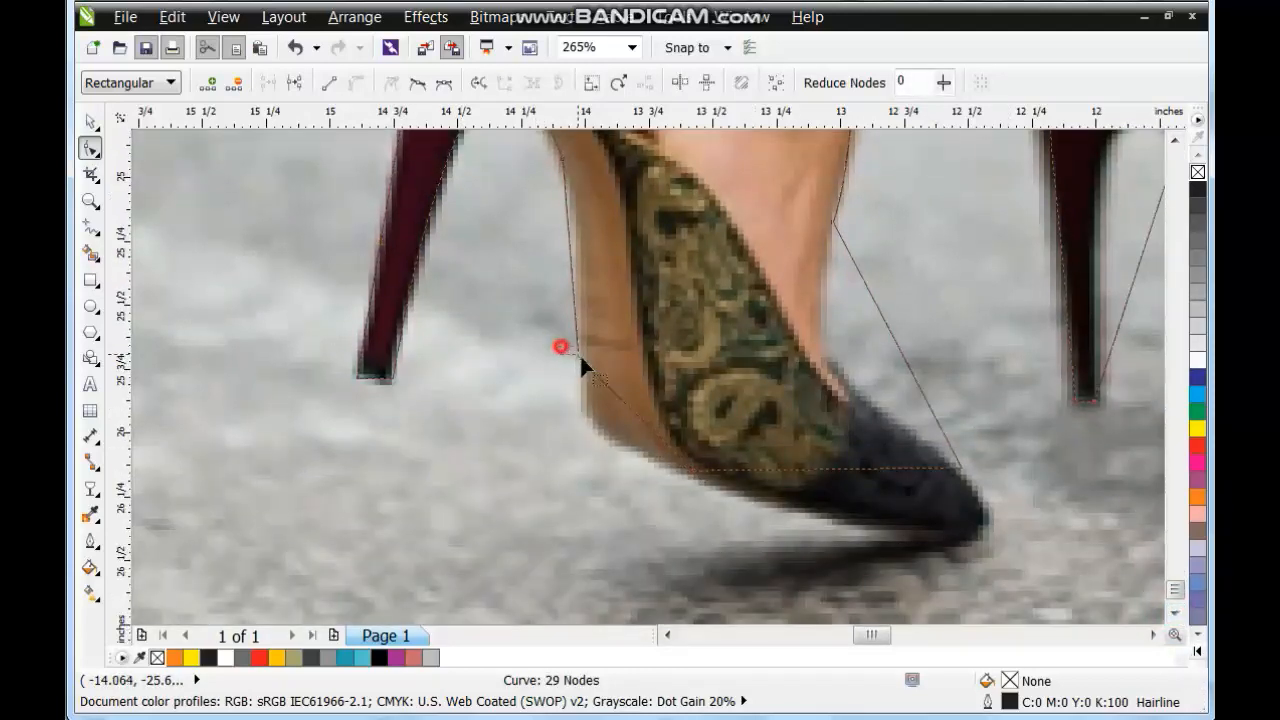
click(577, 362)
drag(579, 358, 567, 432)
click(672, 460)
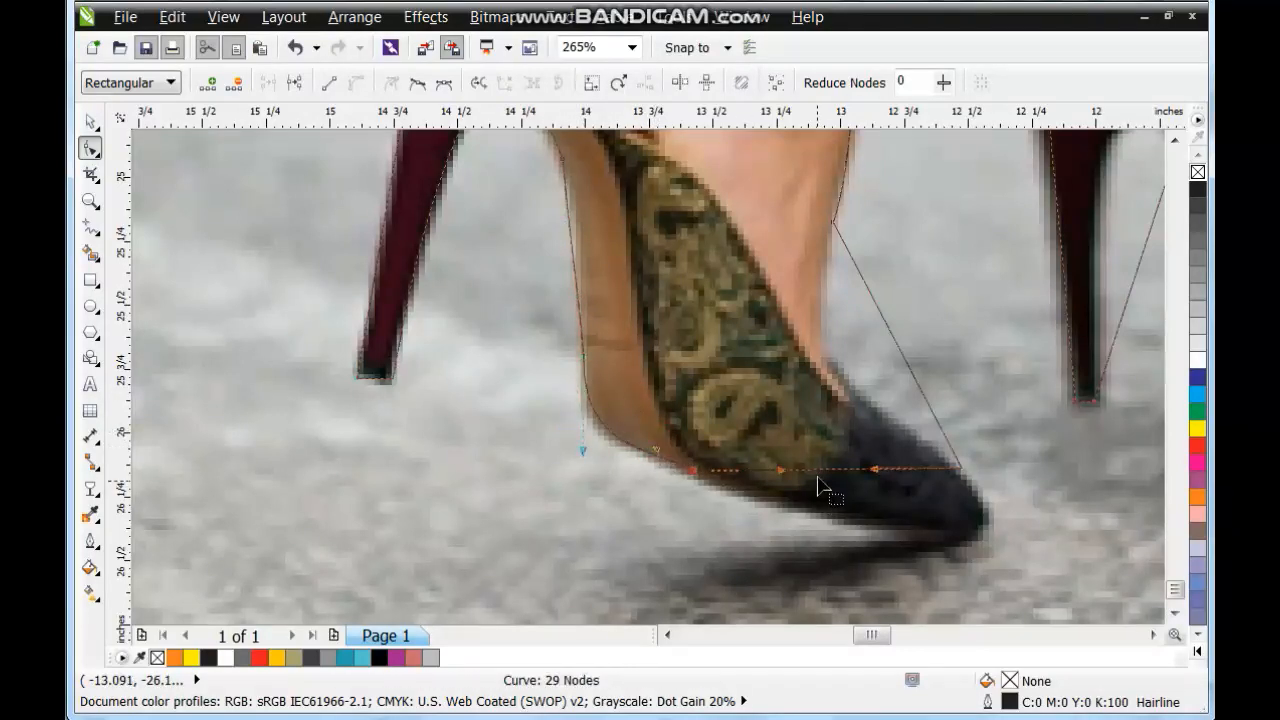
drag(822, 468, 940, 543)
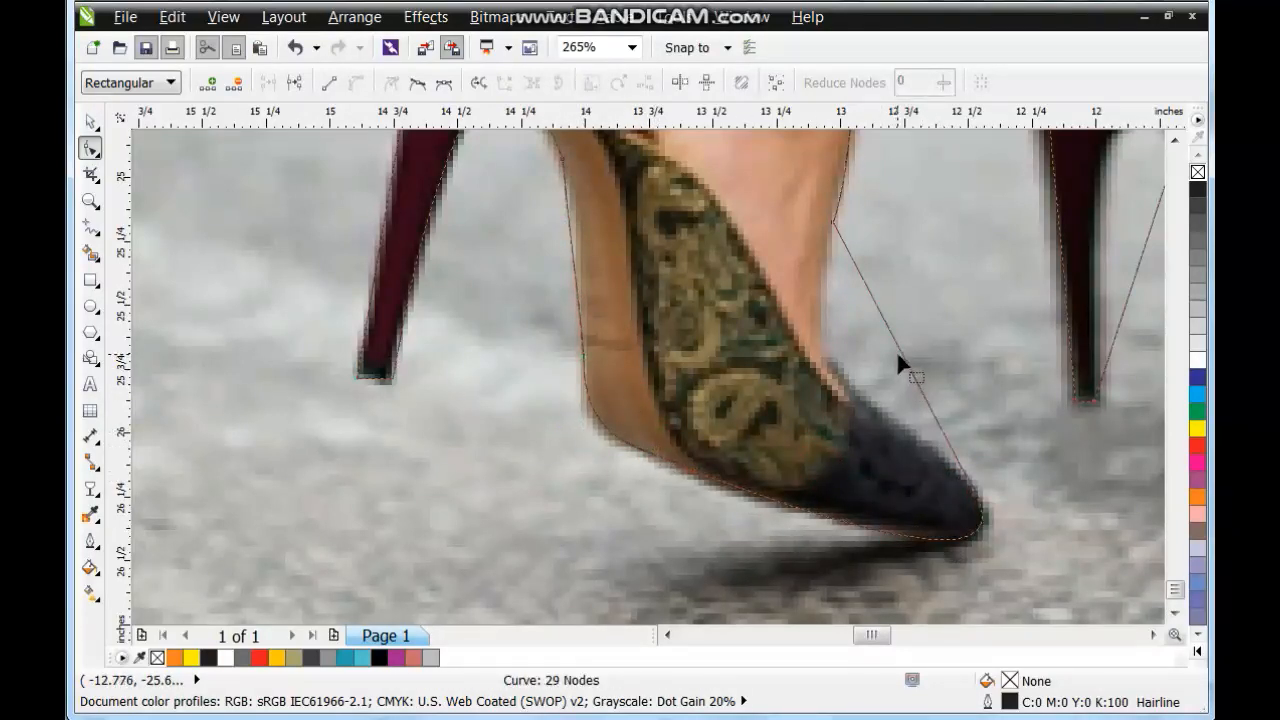
drag(897, 350, 840, 380)
scroll(950, 500, down, 3)
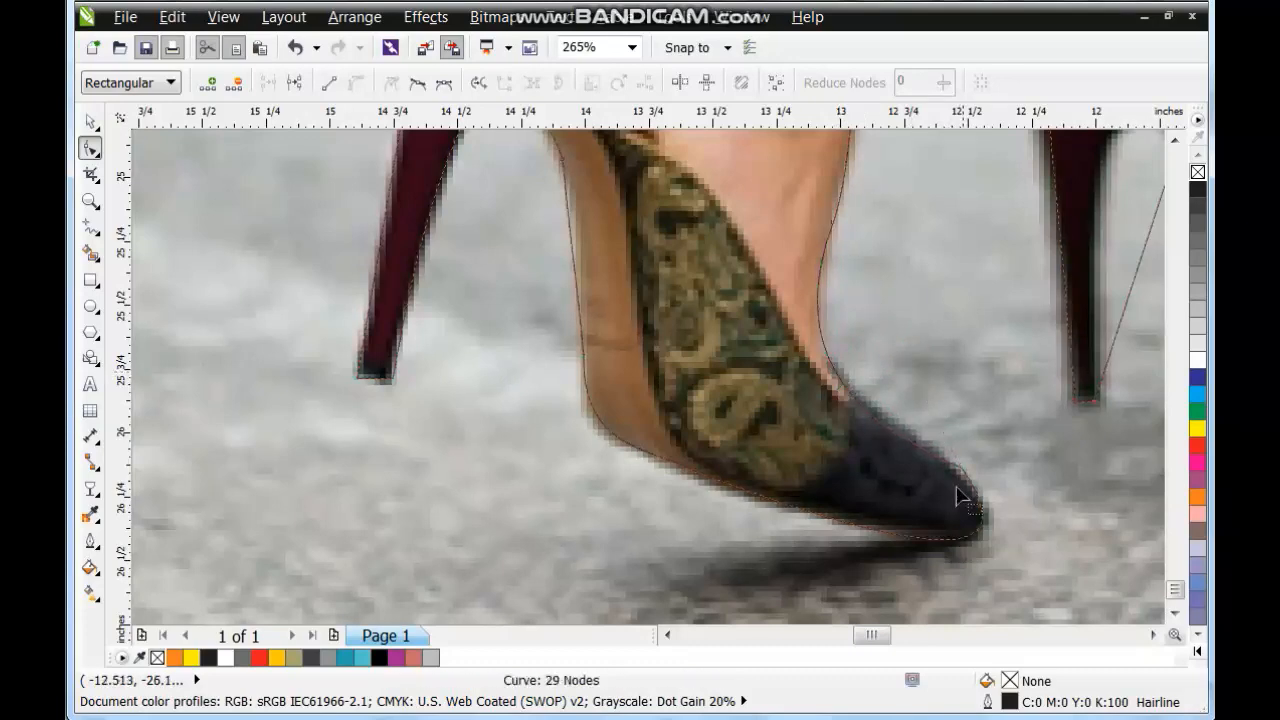
drag(1158, 645, 1158, 645)
Step: Curve the outline along the front of the second foot and around the second shoe's toe and sole
click(89, 199)
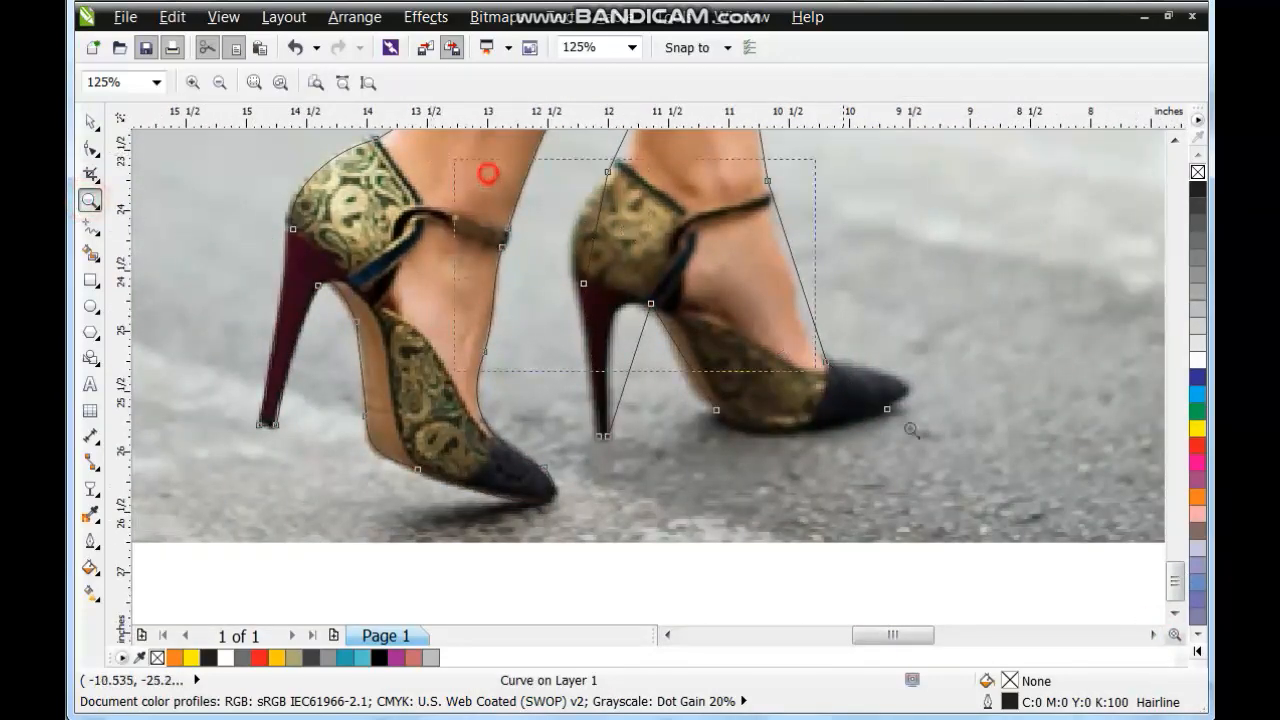
scroll(936, 428, up, 1)
click(90, 150)
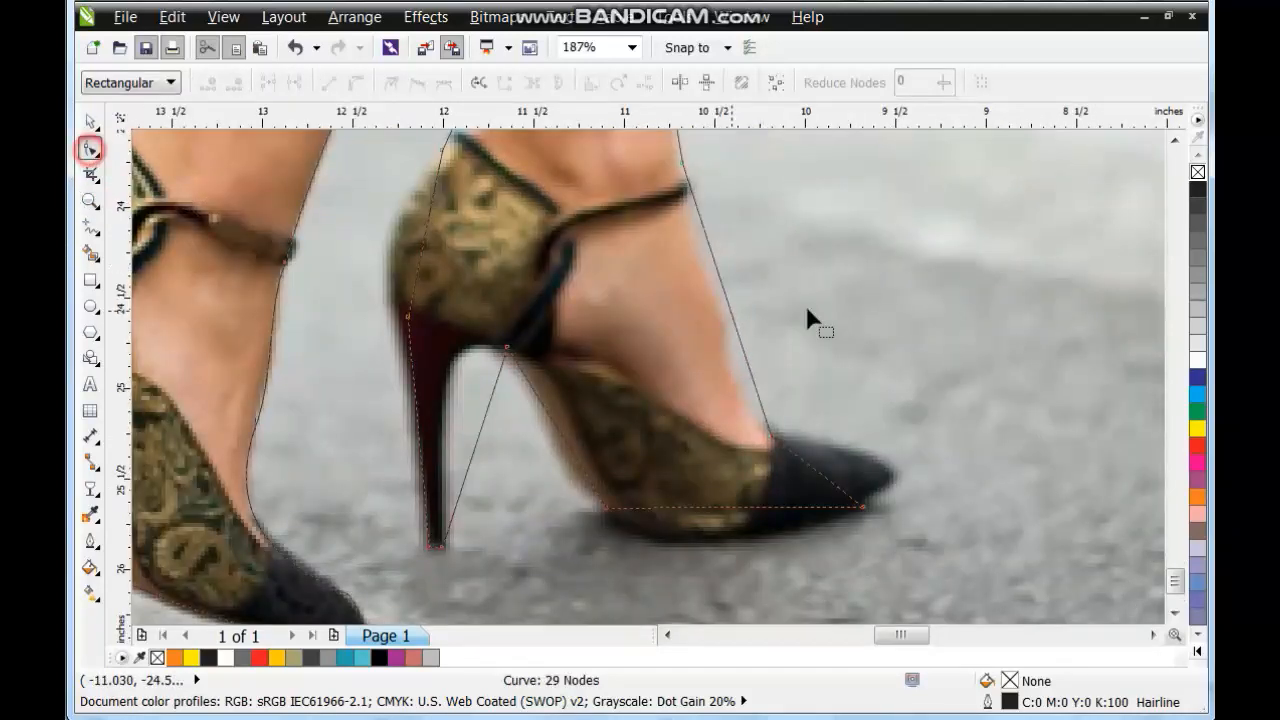
drag(729, 329, 708, 336)
drag(882, 480, 886, 471)
drag(729, 516, 722, 541)
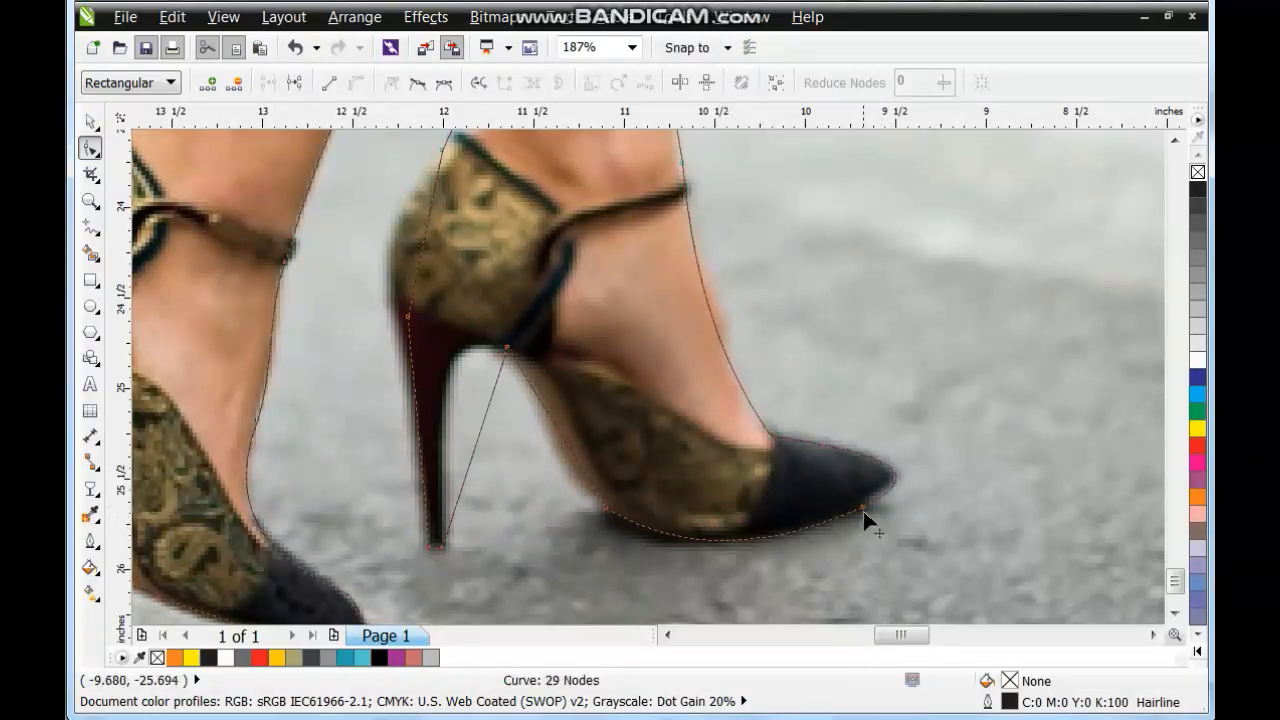
drag(862, 513, 850, 507)
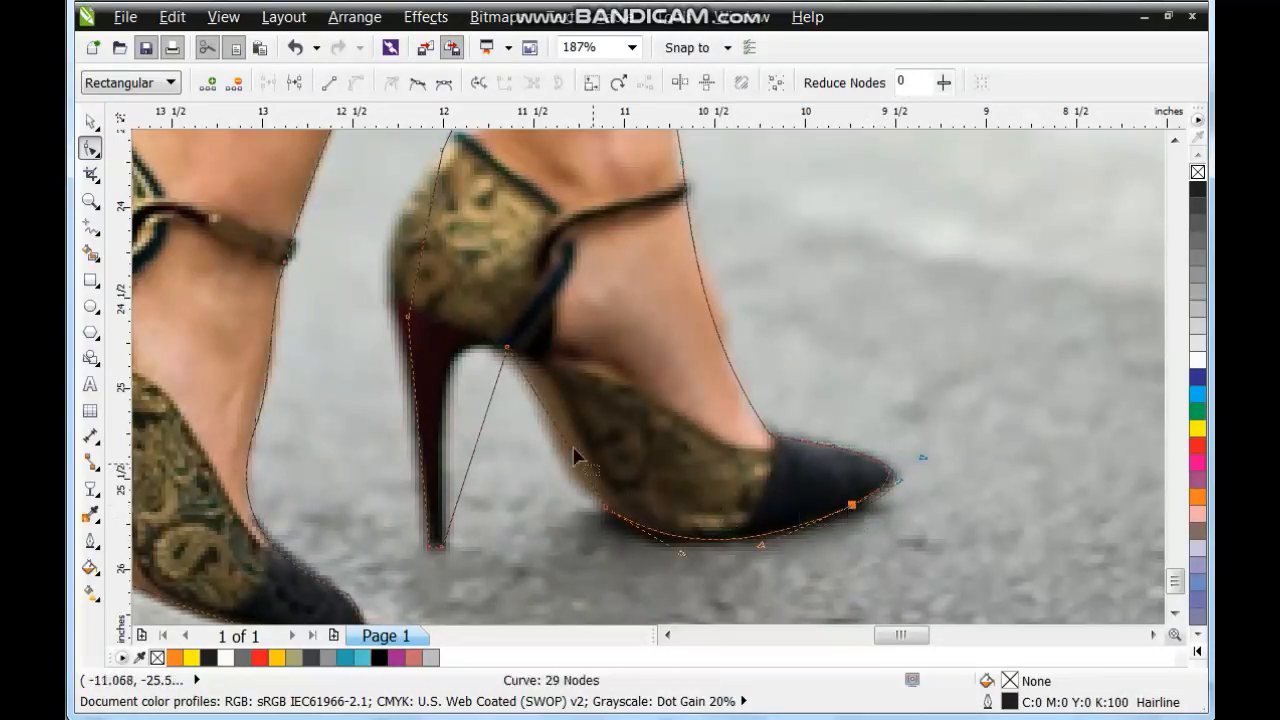
Step: Curve the outline along the second shoe's arch, heel and back, up to the rear of the ankle
click(559, 395)
drag(537, 331, 456, 361)
drag(427, 247, 396, 251)
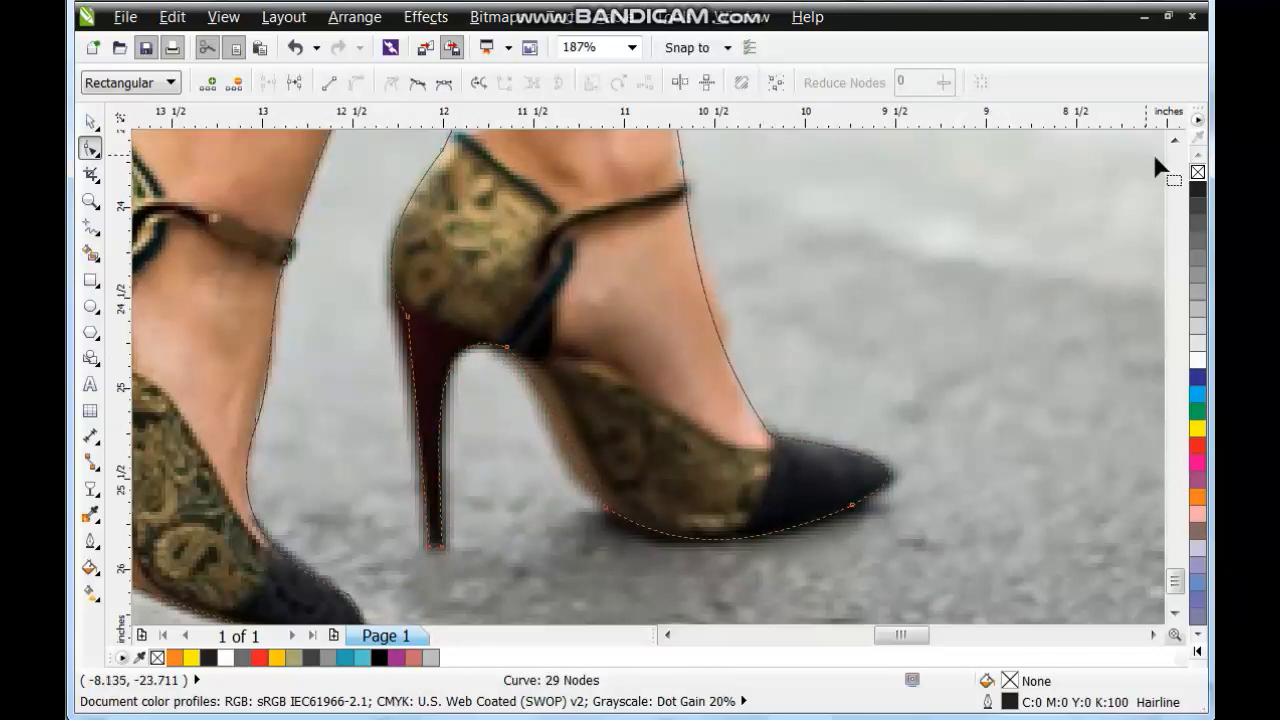
click(1175, 142)
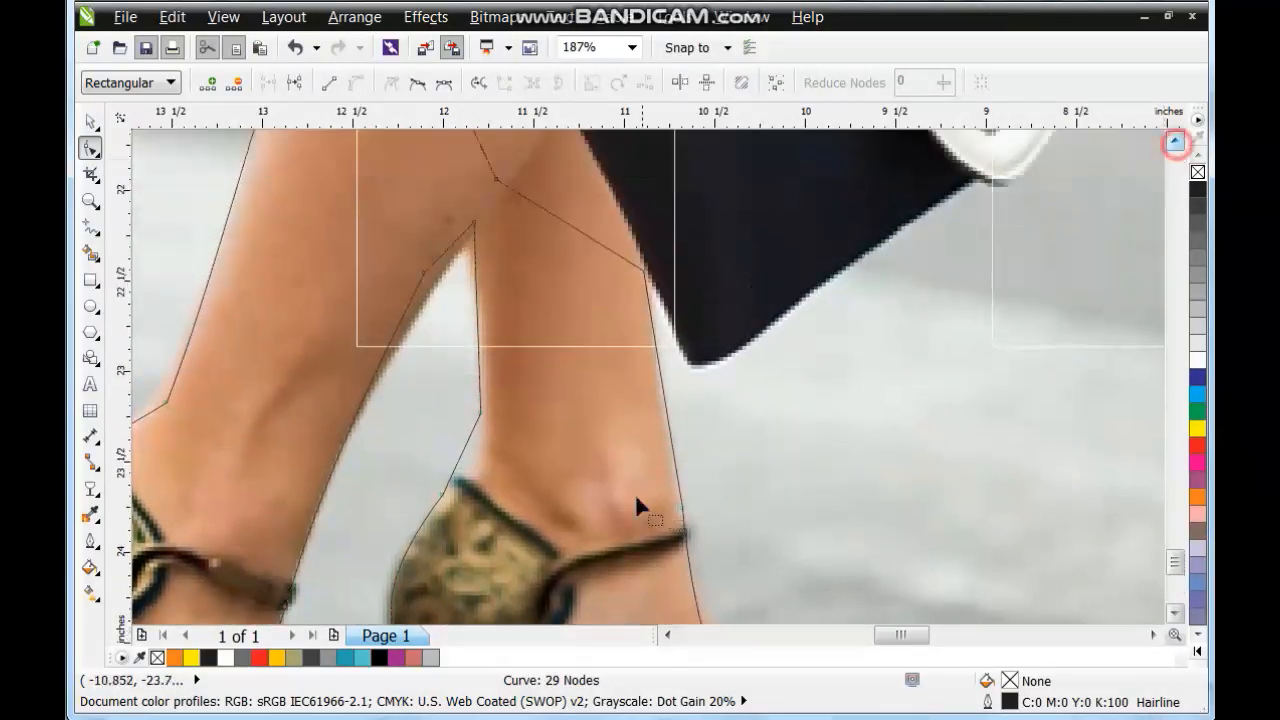
drag(463, 457, 525, 446)
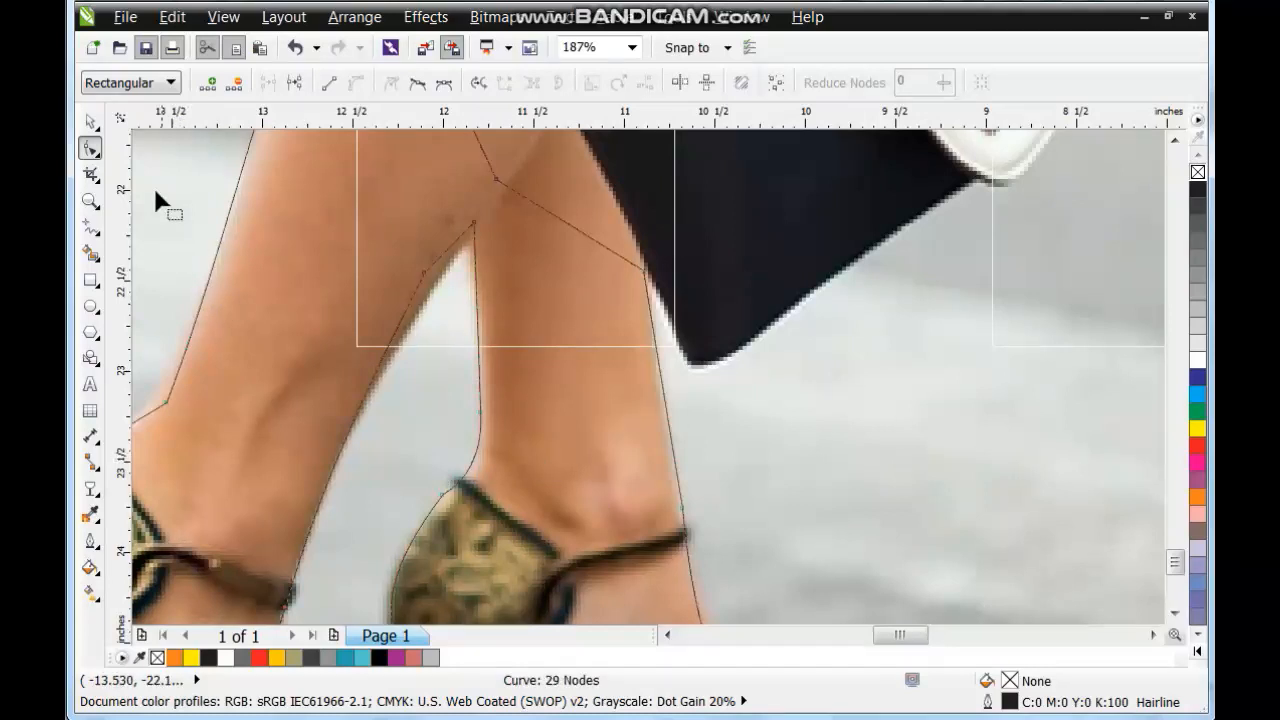
Step: PowerClip the photo inside the leg and shoe outline and remove the clipped shape's outline
click(91, 121)
scroll(801, 402, down, 3)
click(801, 402)
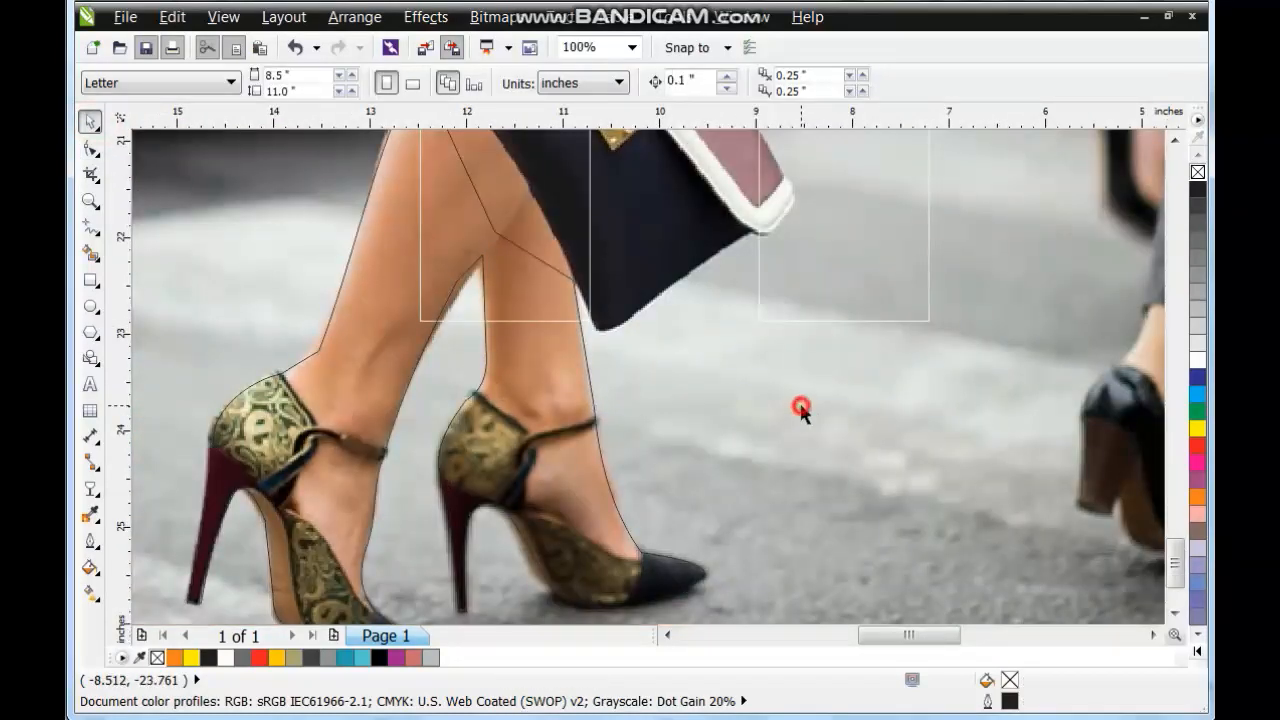
click(425, 17)
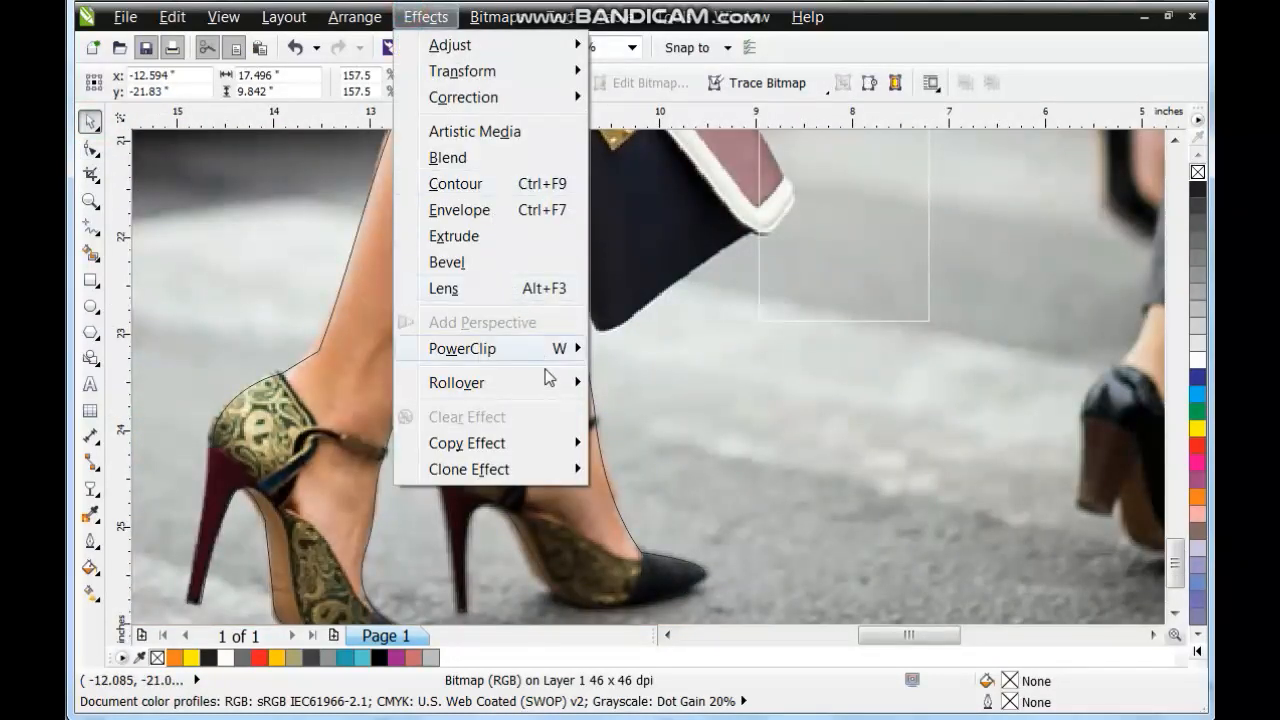
mouse_move(558, 358)
click(620, 351)
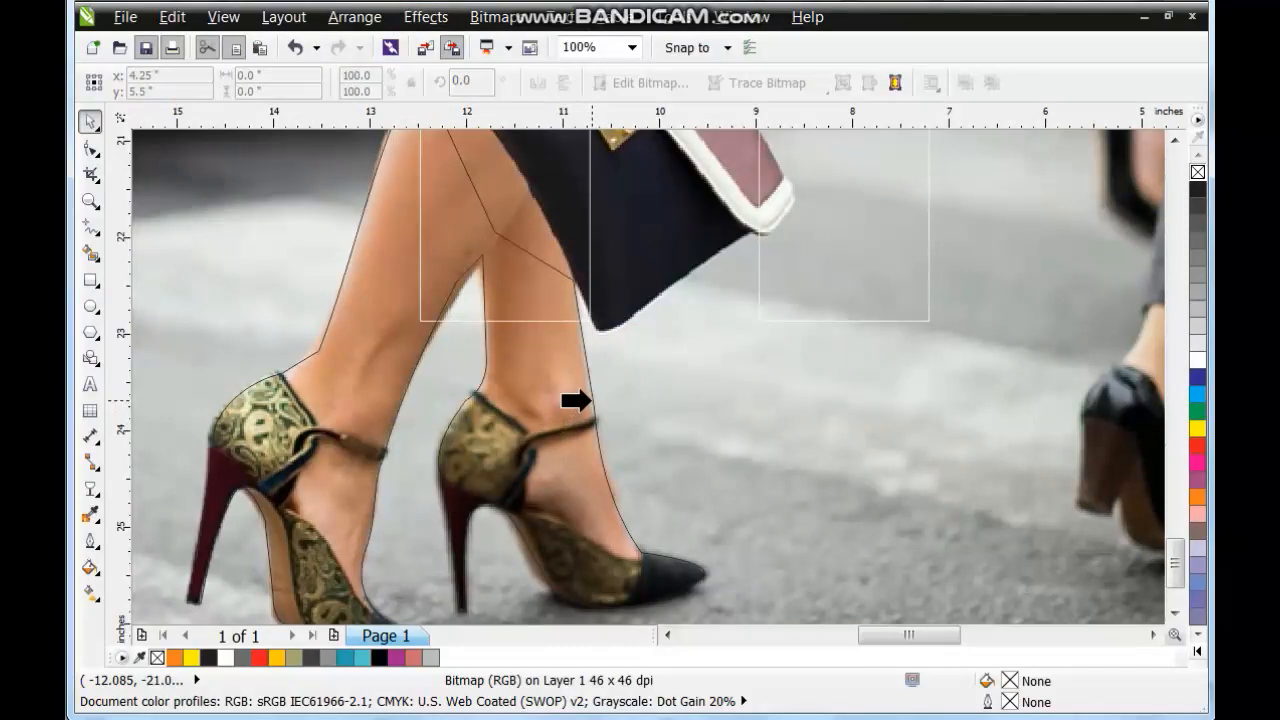
click(590, 401)
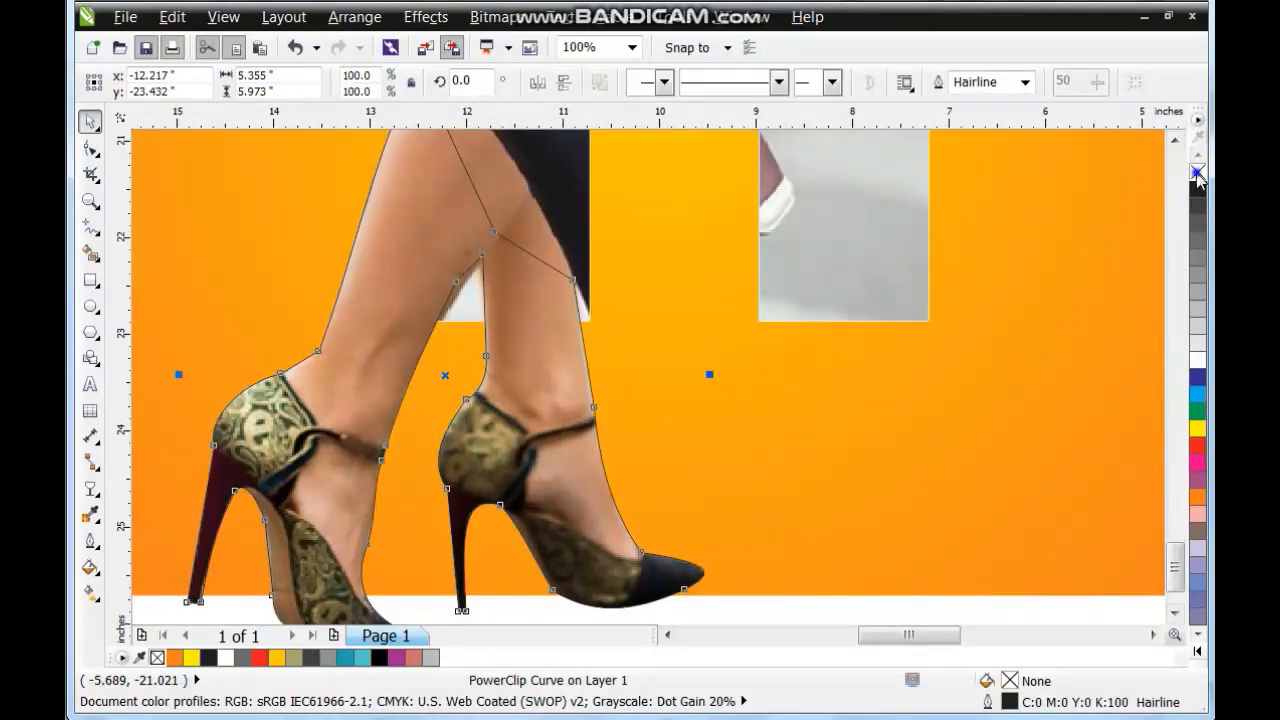
click(963, 434)
Step: Select the H together with the clipped legs, reposition them and scale them down on the orange background
scroll(823, 417, down, 4)
drag(541, 302, 906, 560)
drag(809, 391, 843, 368)
drag(846, 305, 826, 334)
Step: Select the H and the clipped legs on the orange background and remove their outlines
click(886, 357)
key(shift+F2)
click(314, 241)
drag(254, 206, 778, 588)
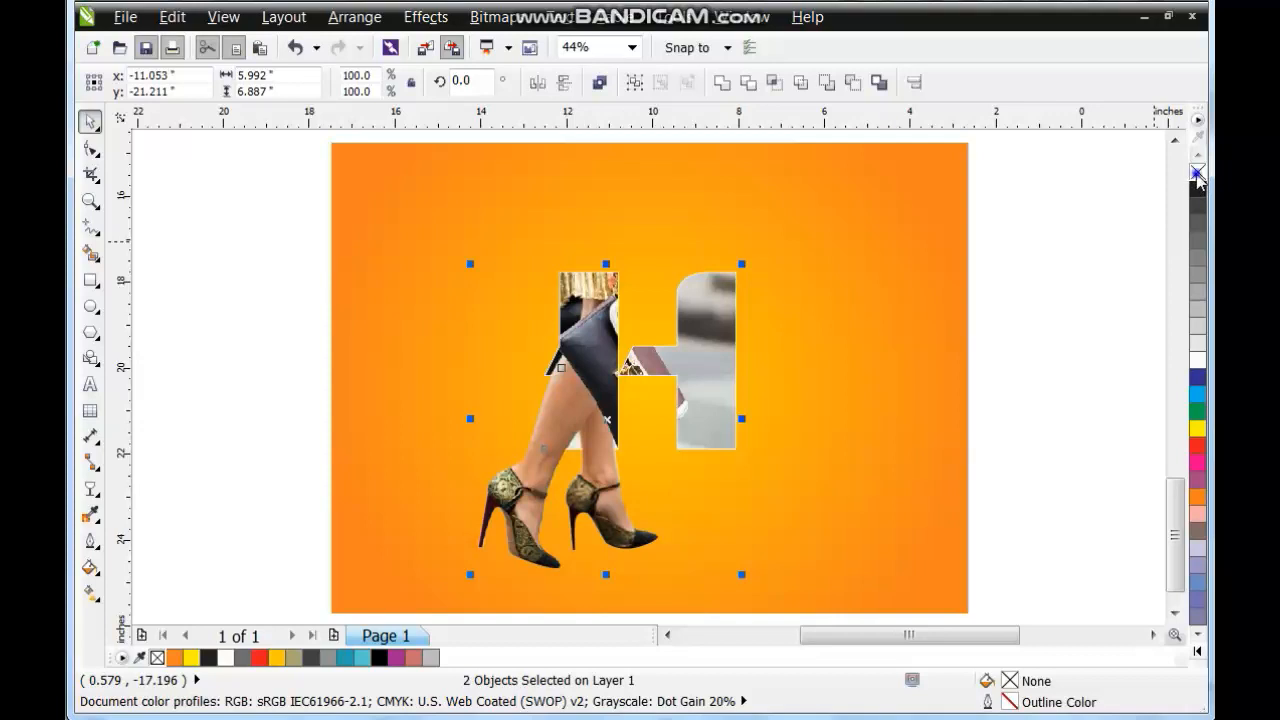
click(1043, 286)
click(1030, 326)
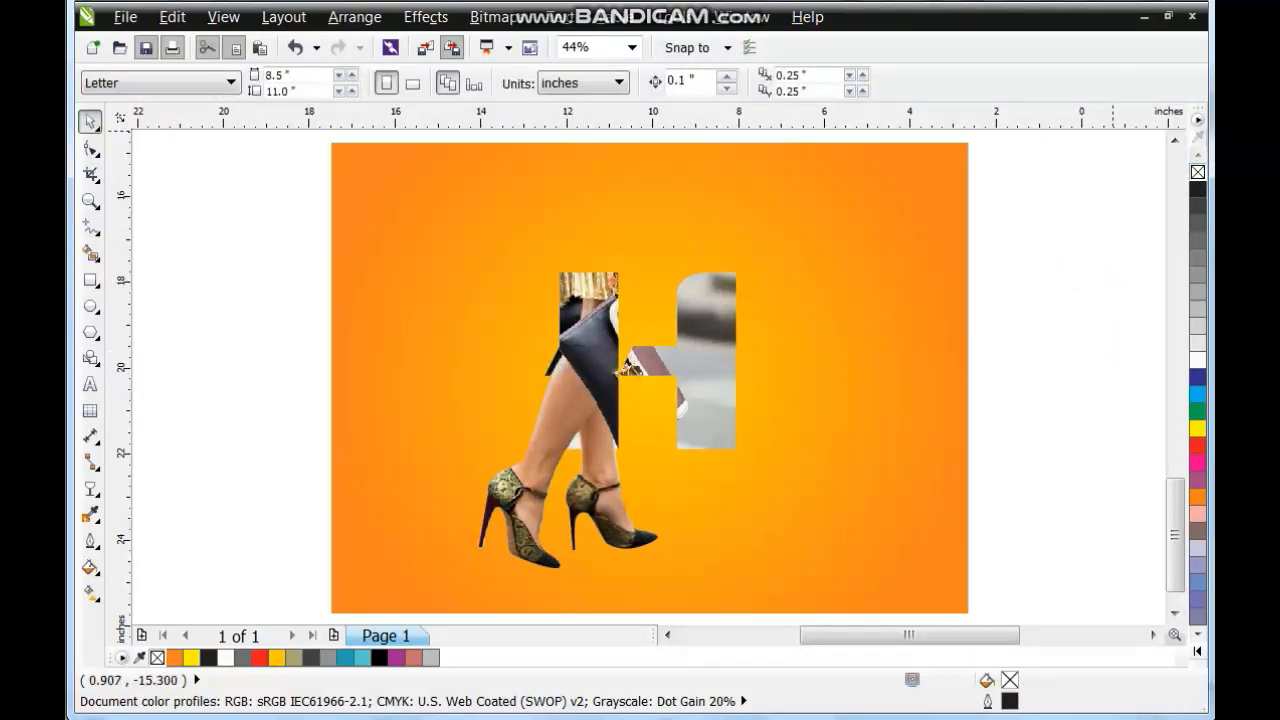
Step: Fill the background rectangle behind the H with solid turquoise, C:60 M:0 Y:20 K:0
click(917, 344)
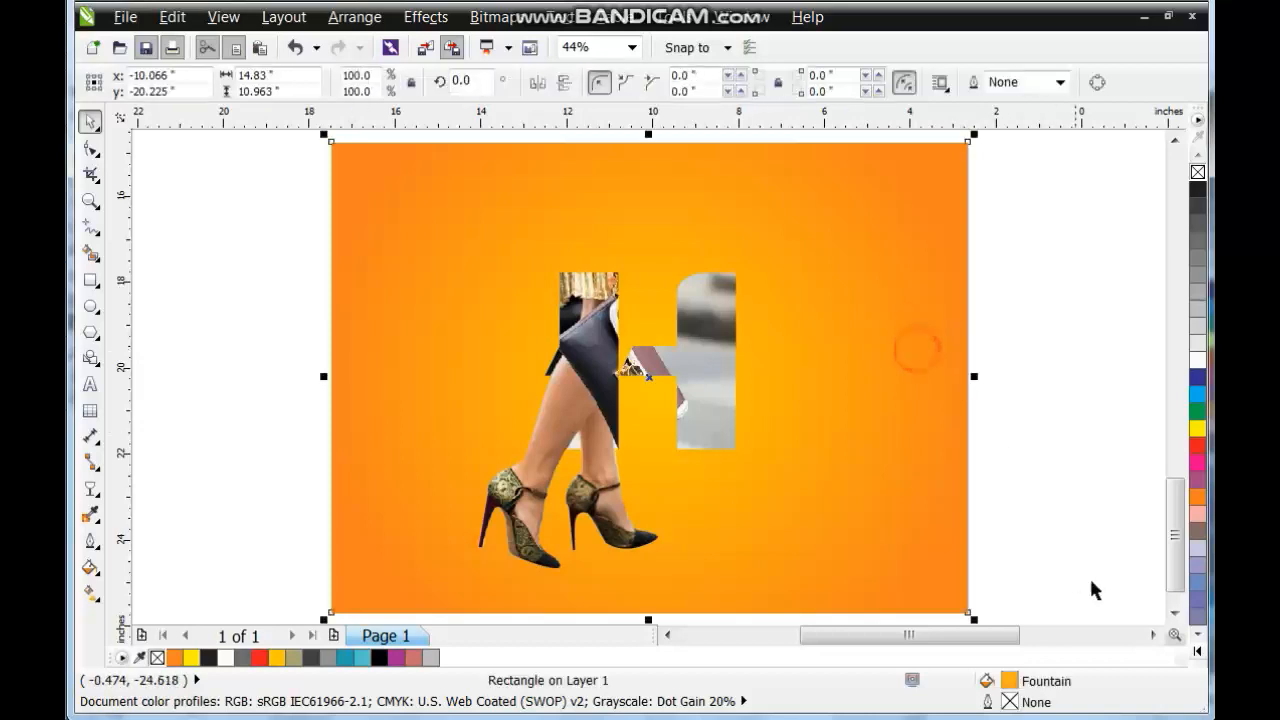
click(1190, 650)
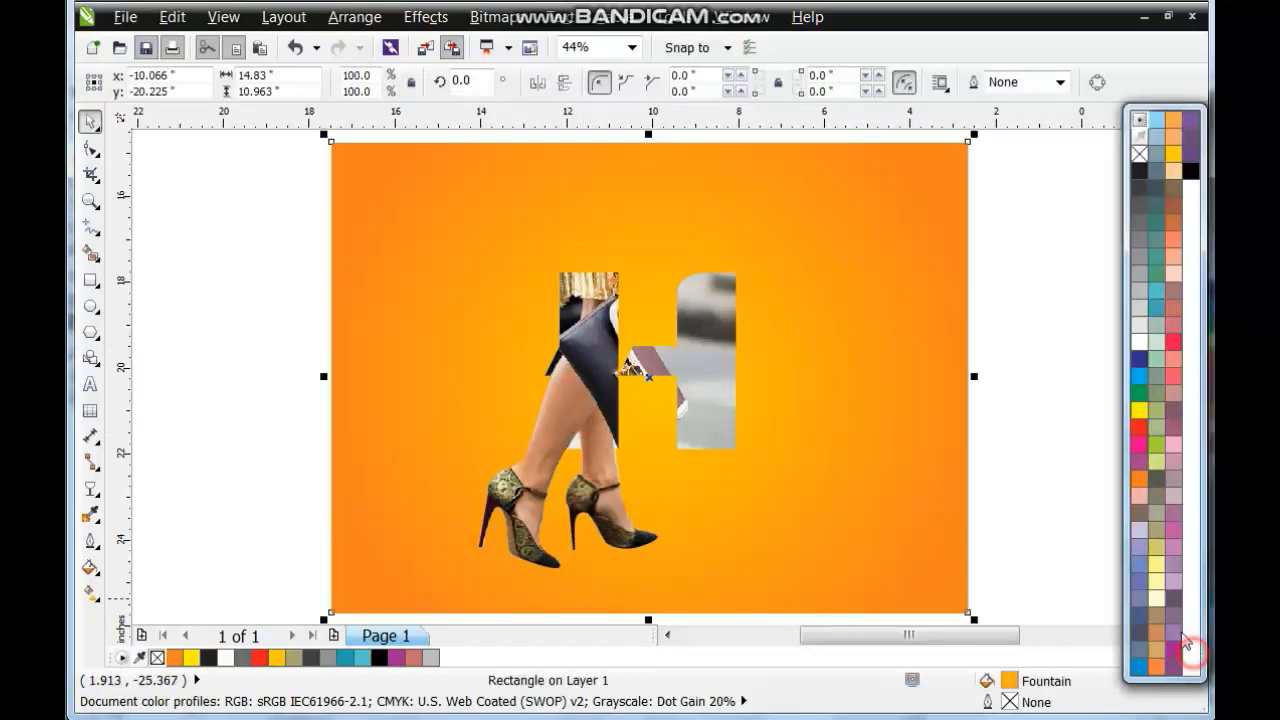
click(1157, 293)
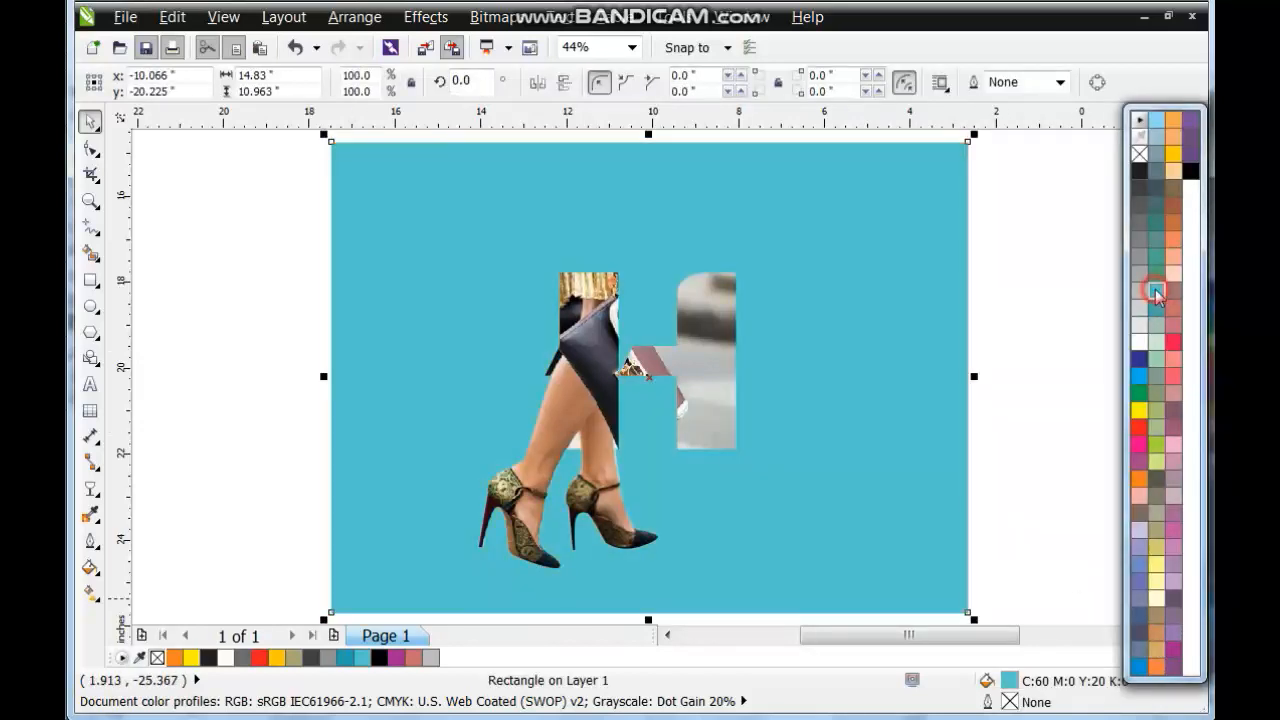
click(1012, 323)
Step: Tint the background rectangle's fill with the blue palette colour until it reaches C:74 M:7 Y:13 K:0
click(764, 348)
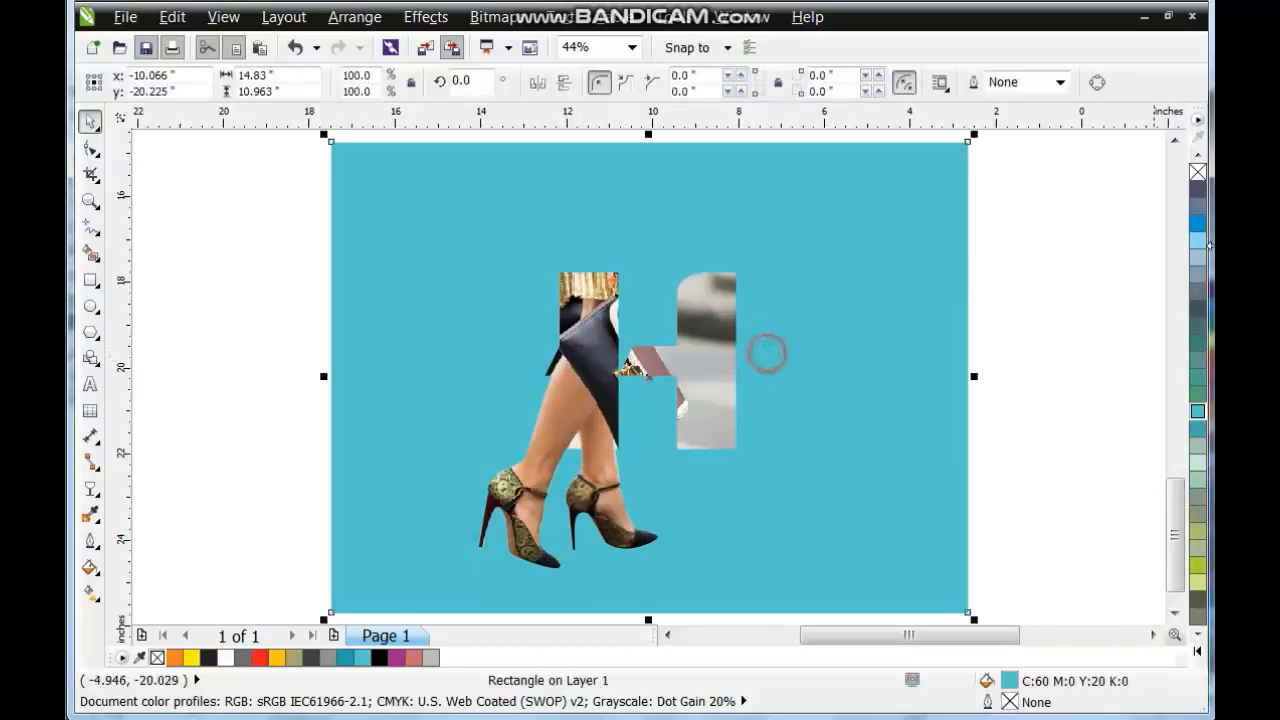
ctrl+click(1199, 222)
ctrl+click(1199, 222)
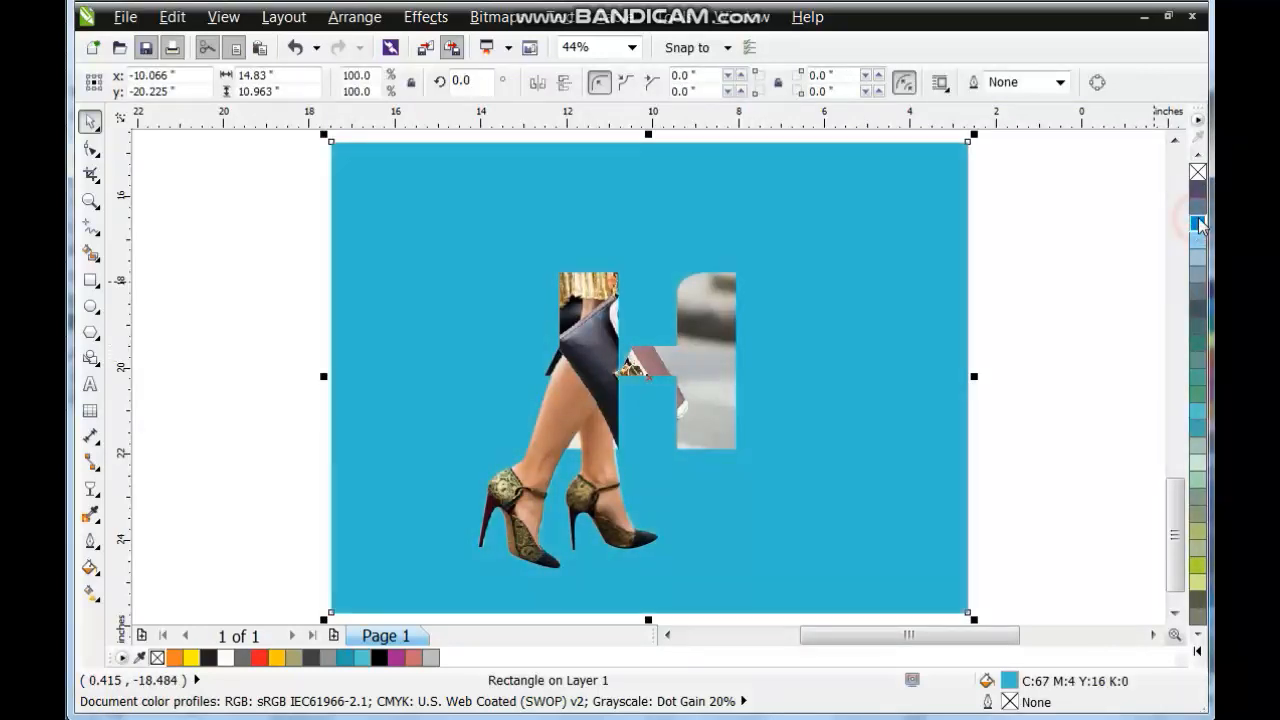
ctrl+click(1199, 222)
ctrl+click(1199, 222)
click(1078, 324)
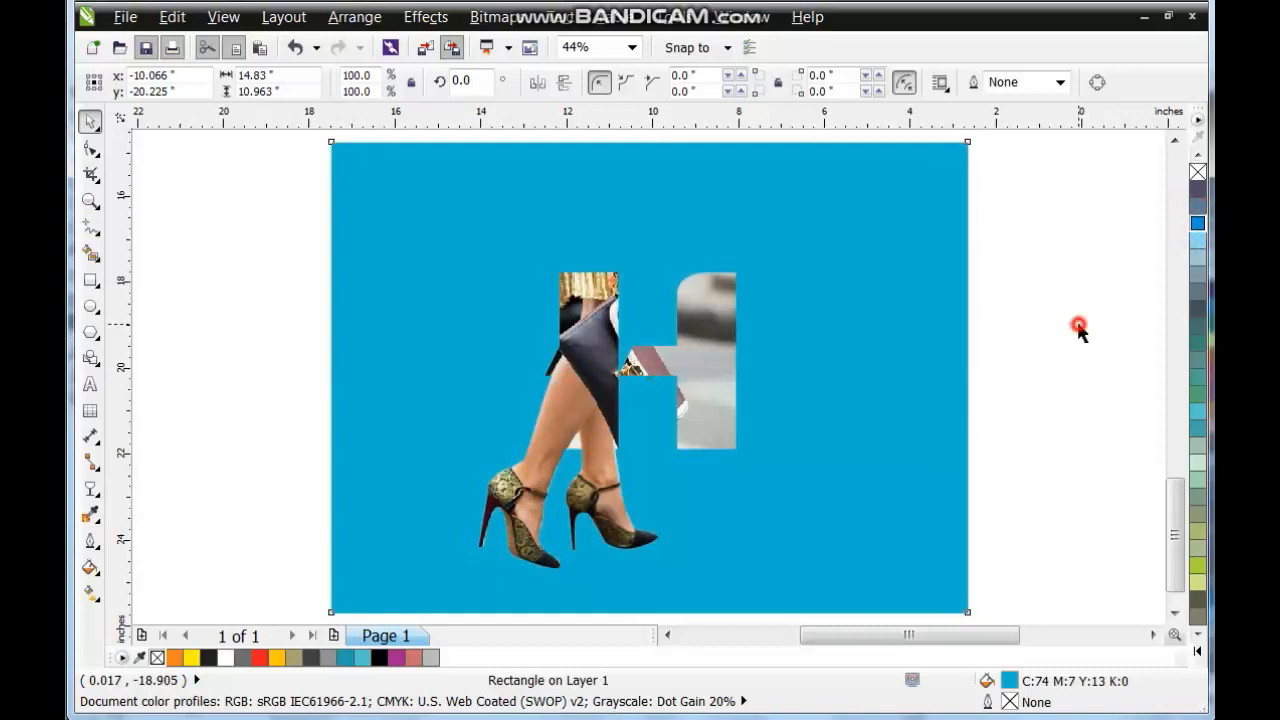
click(926, 385)
click(1019, 410)
Step: Copy the STYLE WEAR text from the watch design to the area below the H in the blue design
scroll(1019, 410, down, 3)
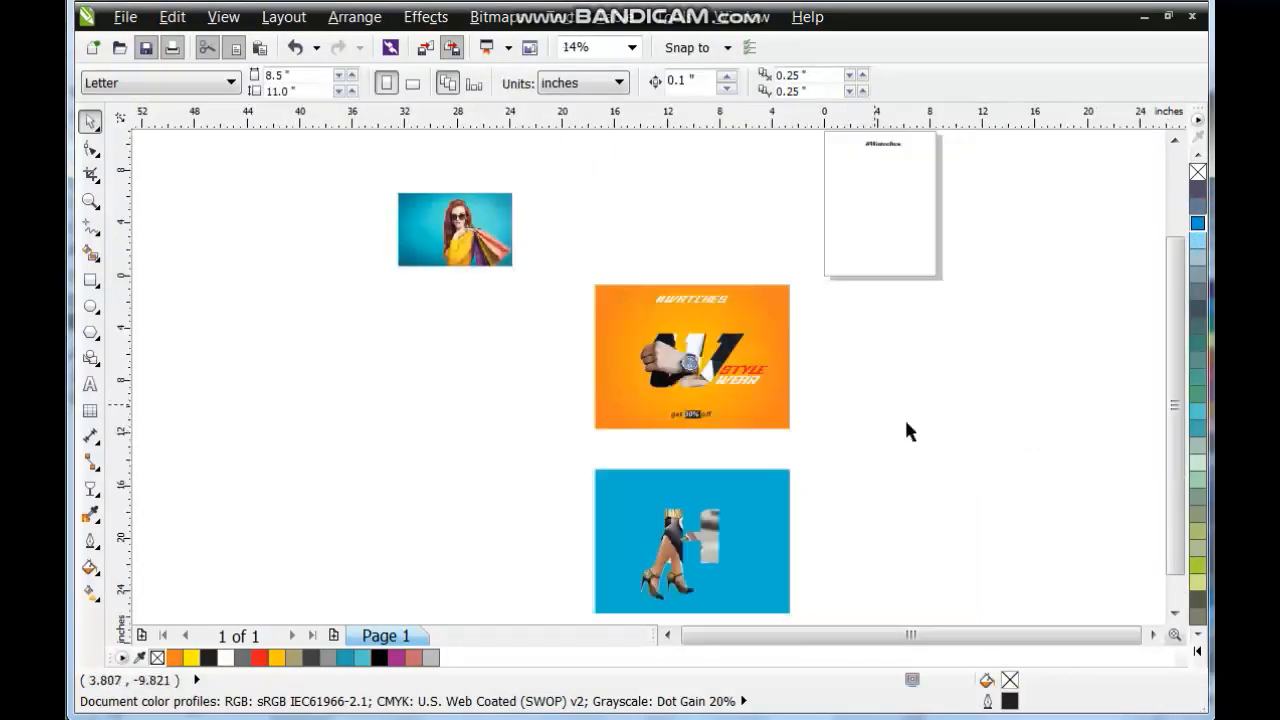
drag(552, 262, 899, 567)
key(shift+F2)
click(836, 335)
drag(834, 244, 638, 299)
drag(700, 273, 671, 561)
right_click(671, 561)
Step: Change the word WEAR to WALK in the text below the H on the blue design
click(751, 491)
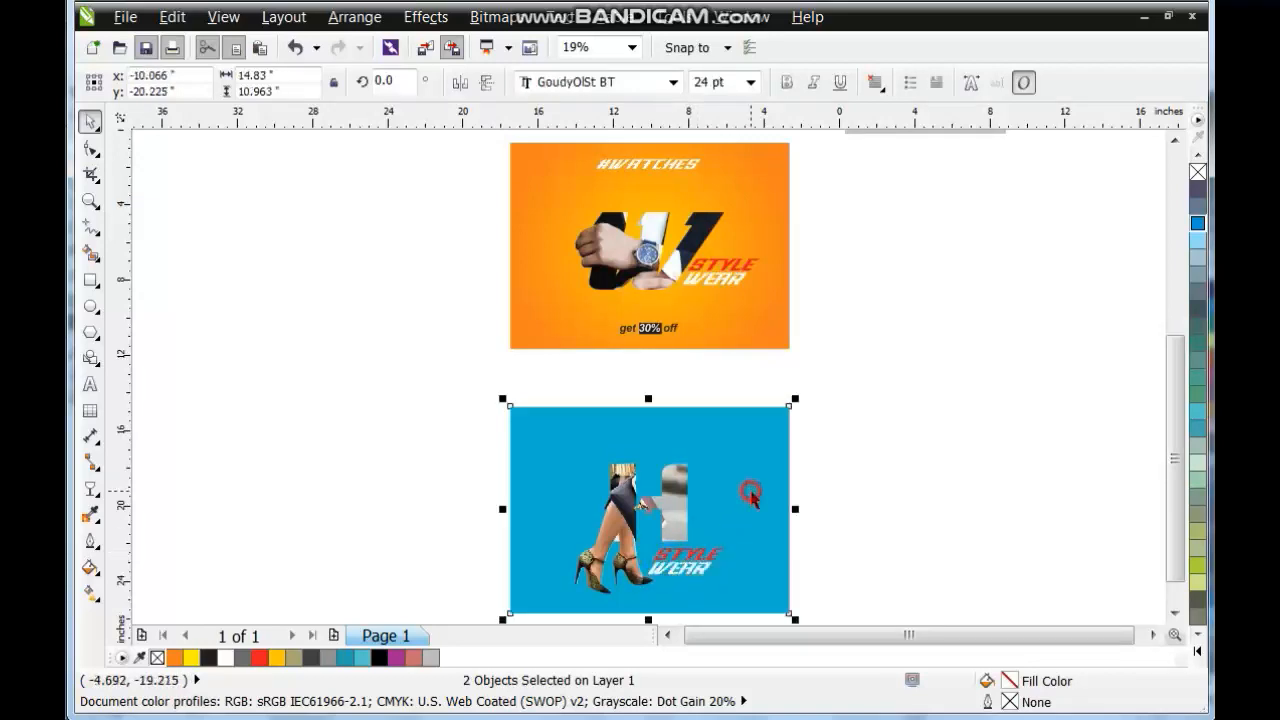
key(shift+F2)
click(793, 486)
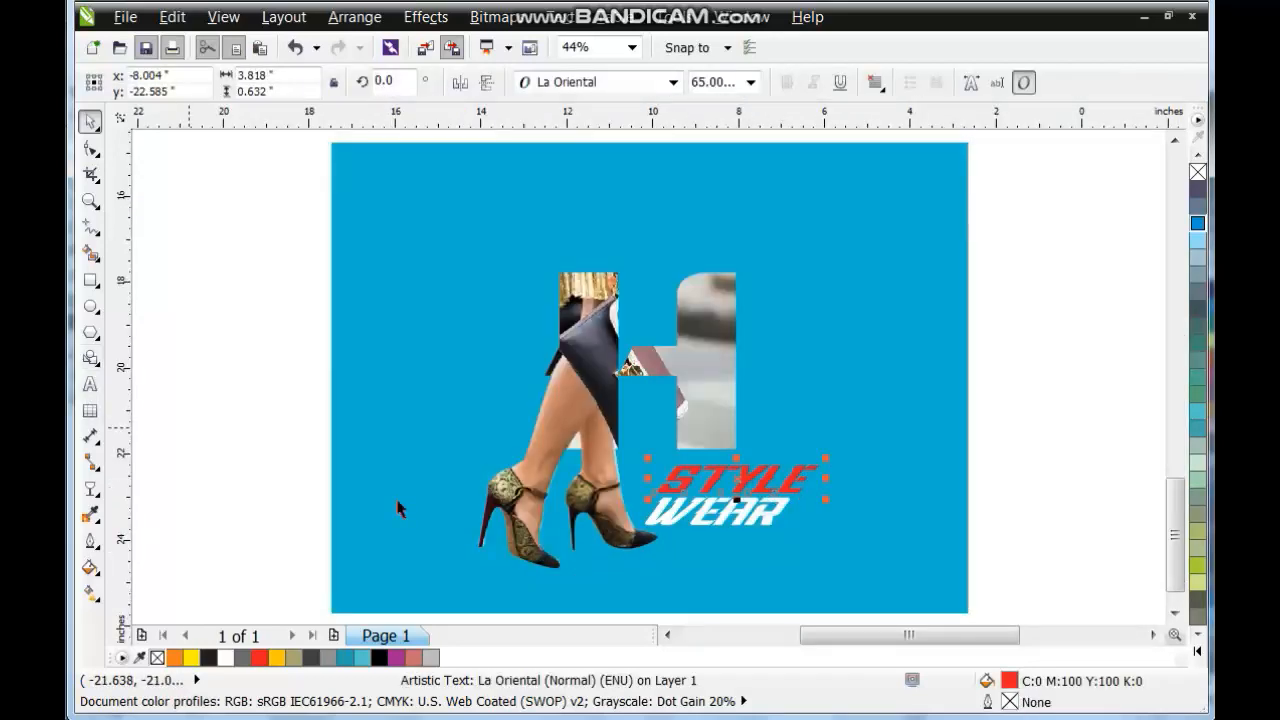
click(752, 514)
click(90, 385)
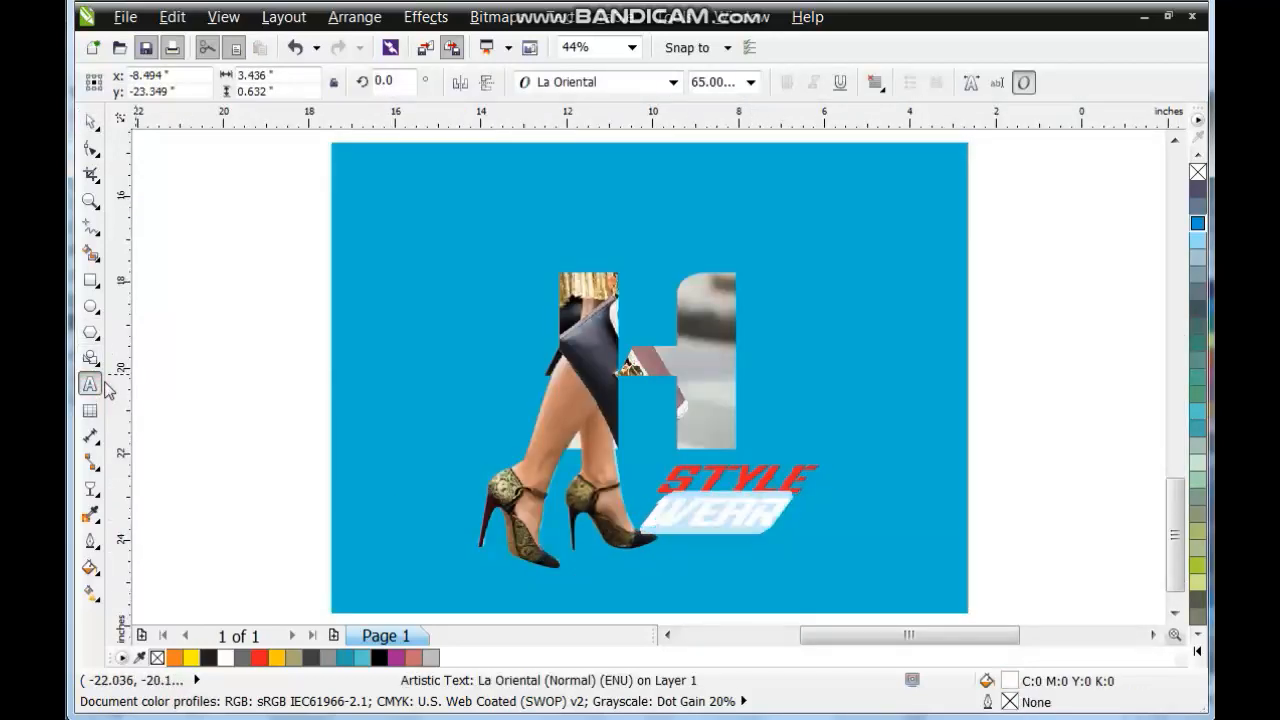
text(WALK)
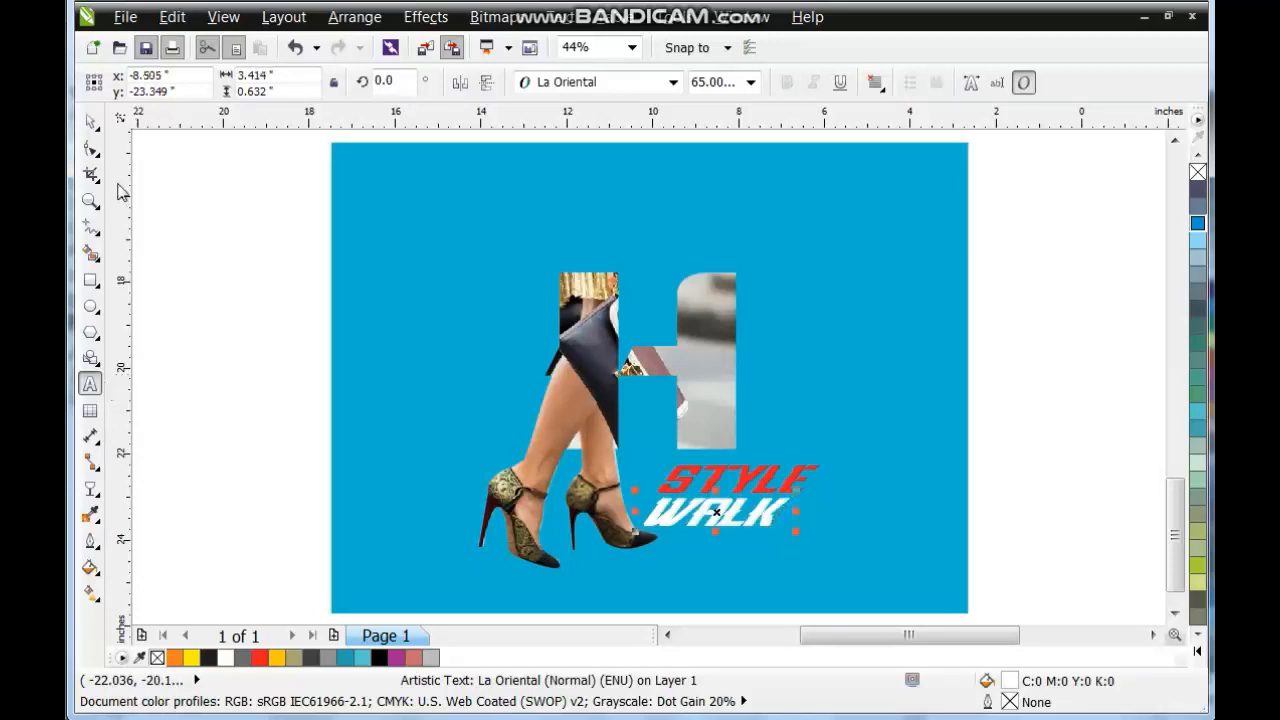
click(90, 121)
Step: Recolour the word STYLE above WALK to a greenish yellow, C:14 M:0 Y:100
click(749, 470)
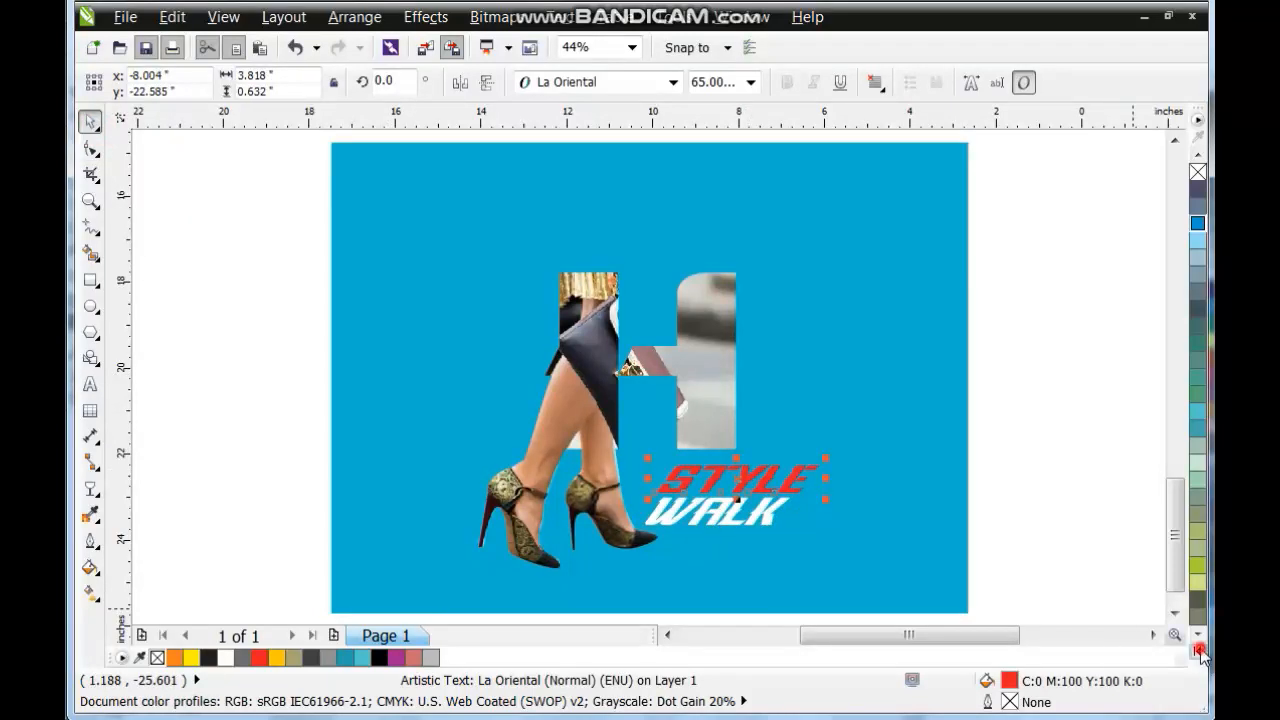
click(1199, 651)
click(1156, 445)
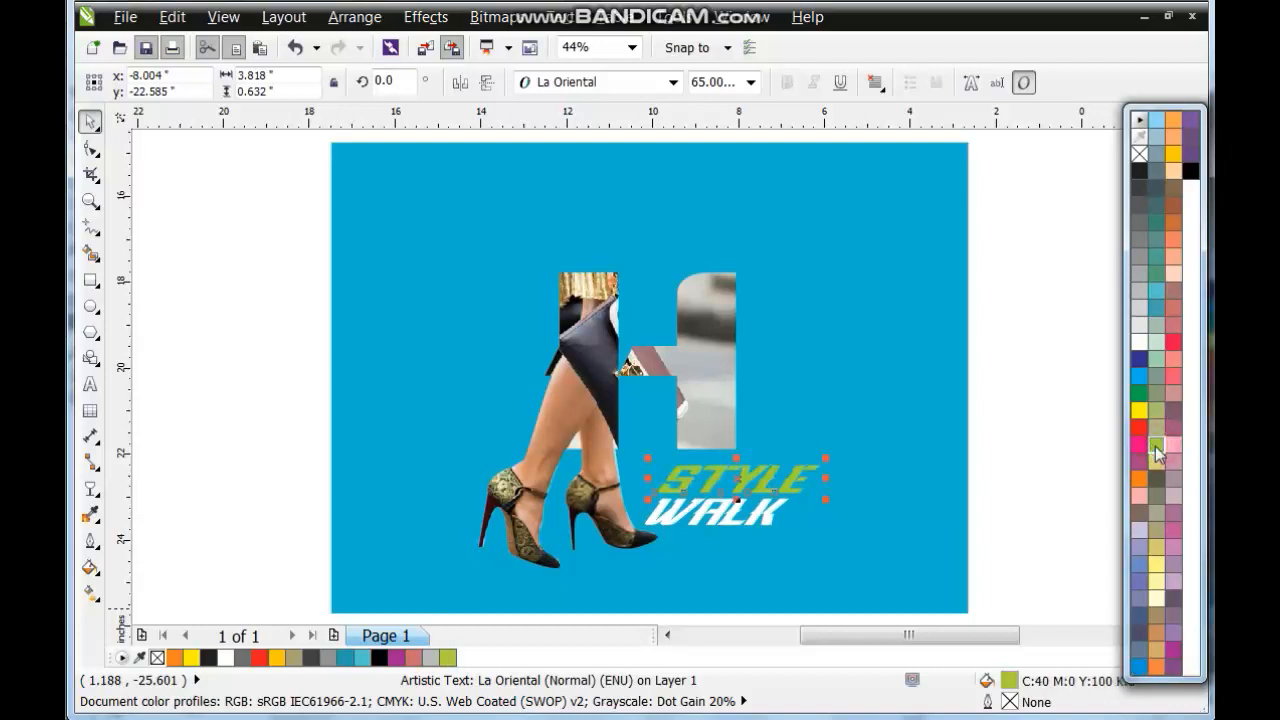
click(1157, 427)
click(1141, 411)
click(1157, 446)
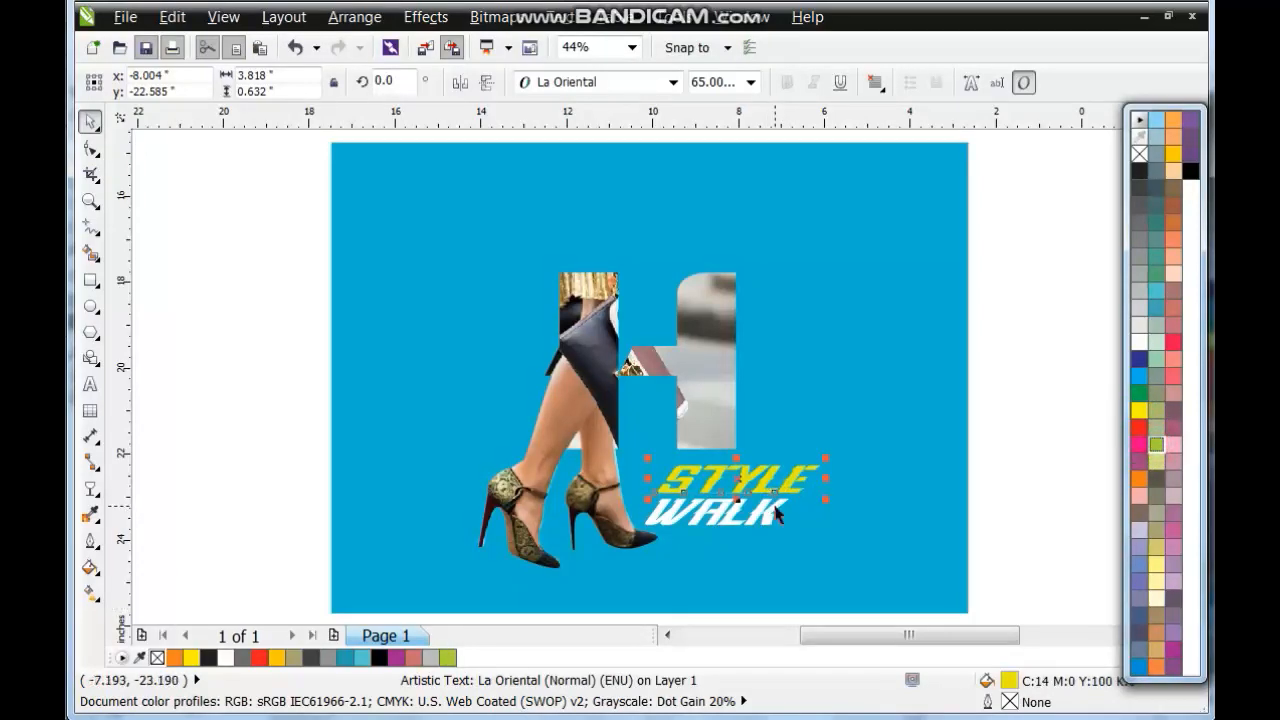
Step: Copy the "get 30% off" text from the watch design to the lower centre of the blue design
scroll(812, 574, down, 2)
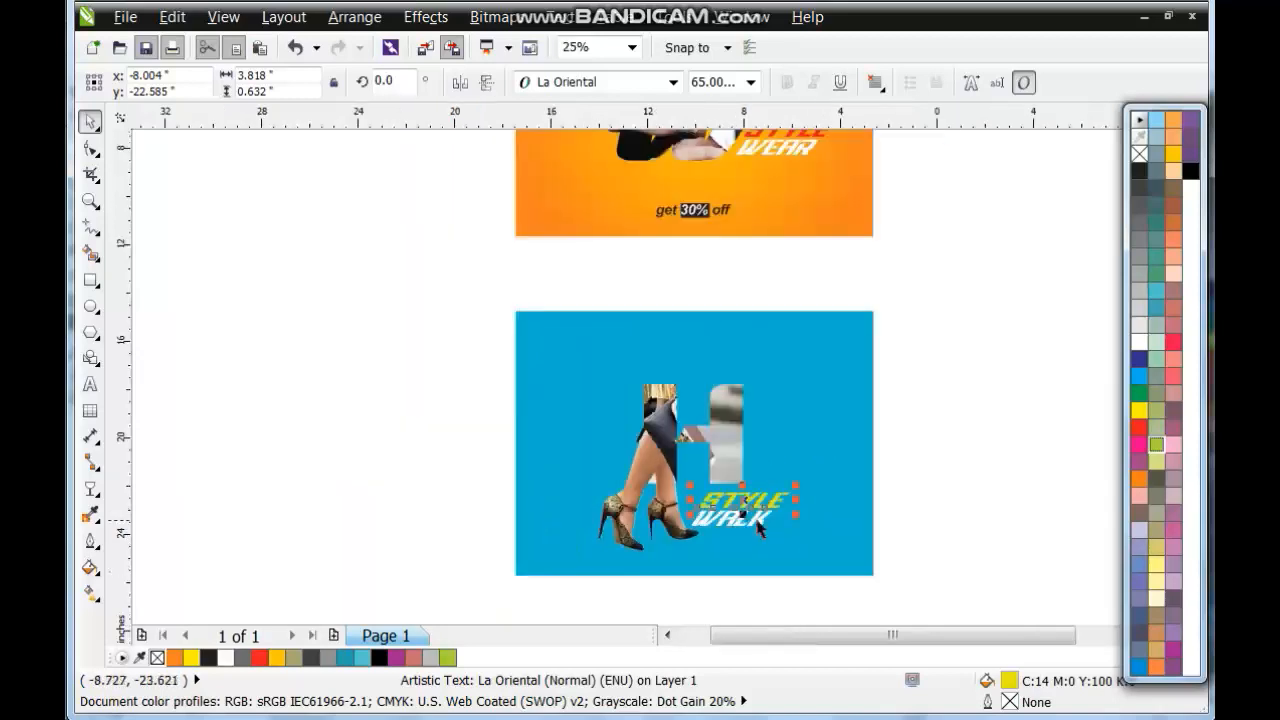
drag(947, 198, 566, 257)
drag(695, 212, 688, 553)
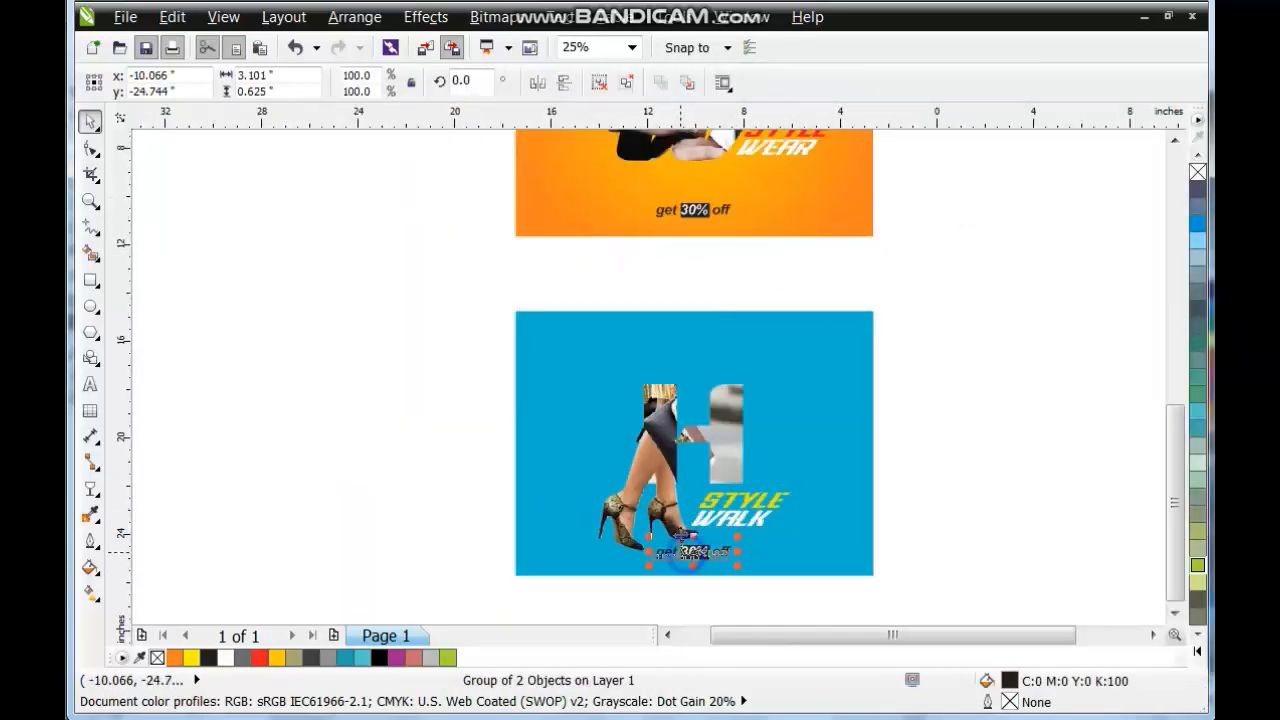
click(823, 349)
key(shift+F2)
scroll(860, 386, down, 2)
click(985, 210)
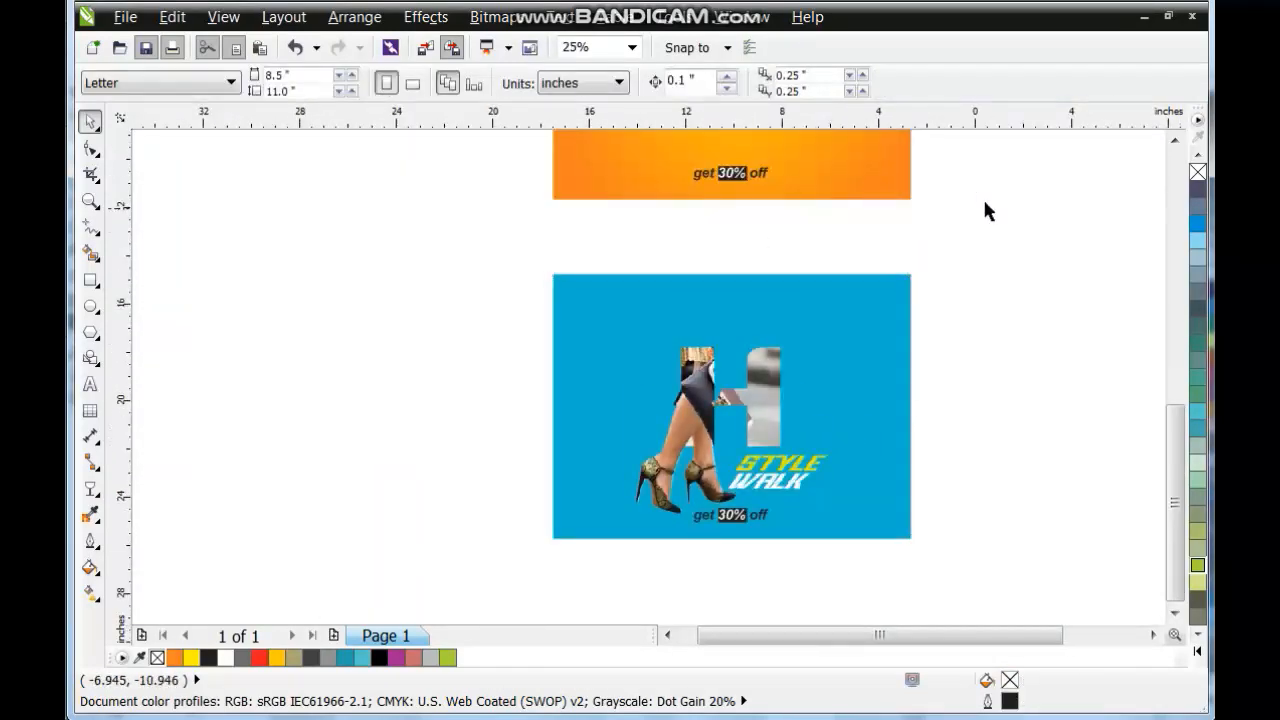
Step: Copy the #WATCHES heading from the orange design to the area above the H in the blue design
click(1175, 141)
click(1175, 141)
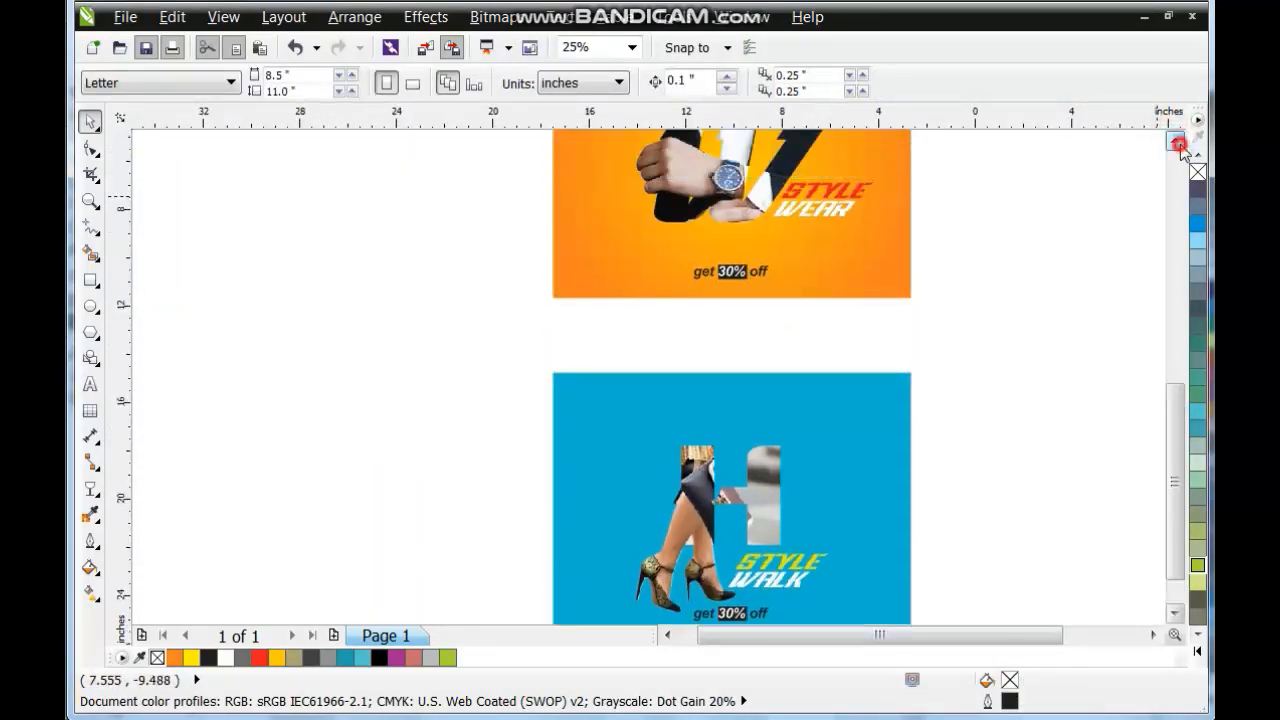
click(1175, 141)
click(1175, 141)
drag(741, 163, 718, 509)
right_click(718, 509)
click(846, 505)
key(shift+F2)
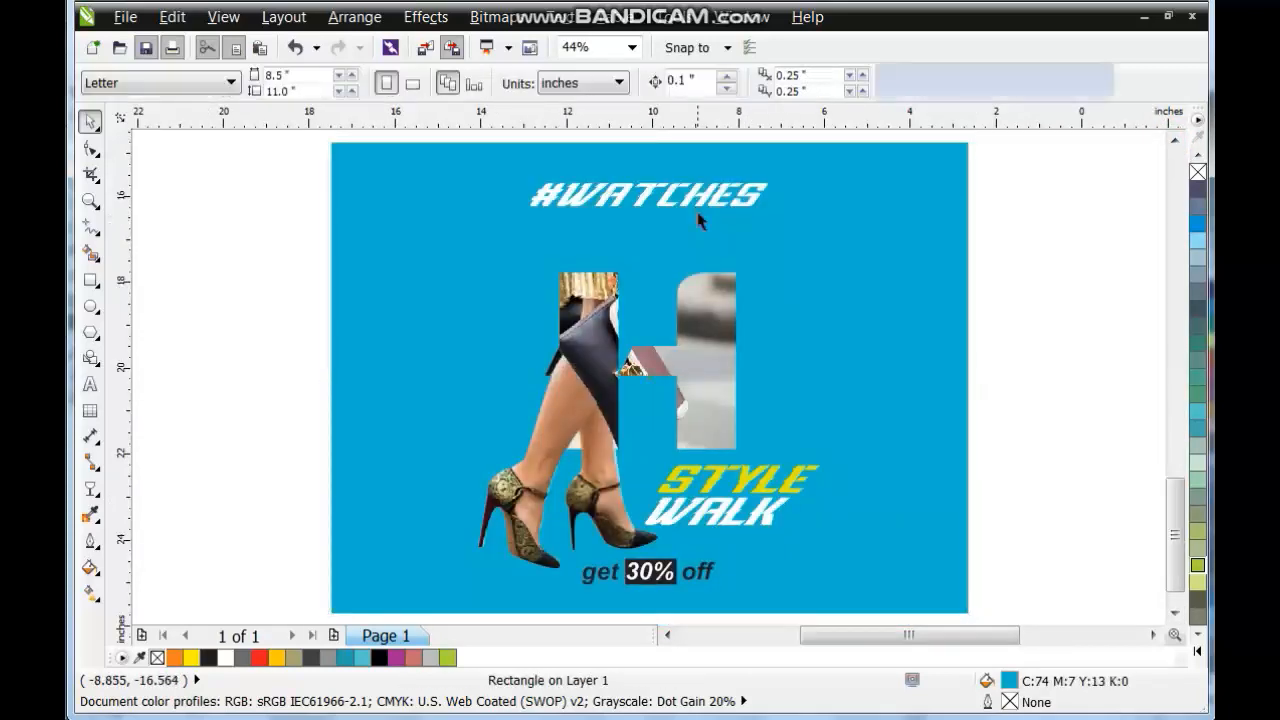
Step: Change the copied heading to #HEEL and centre it horizontally on the blue background
click(695, 201)
click(89, 385)
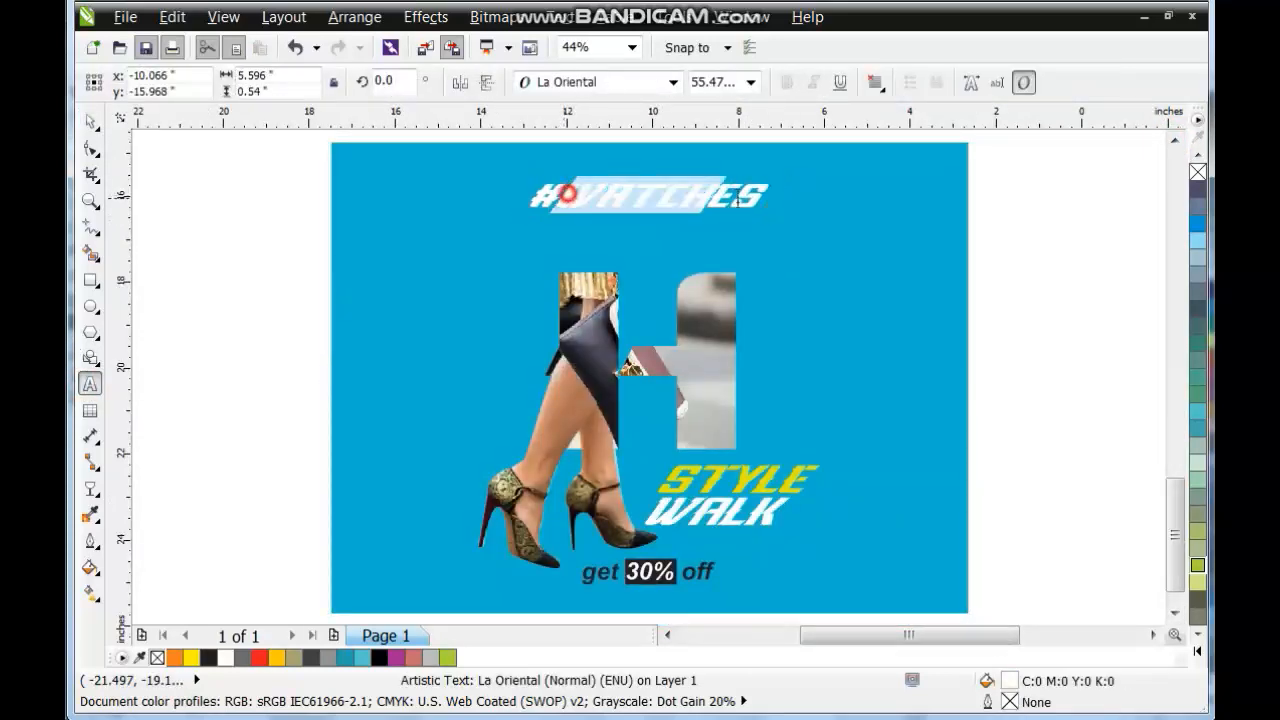
drag(552, 195, 790, 200)
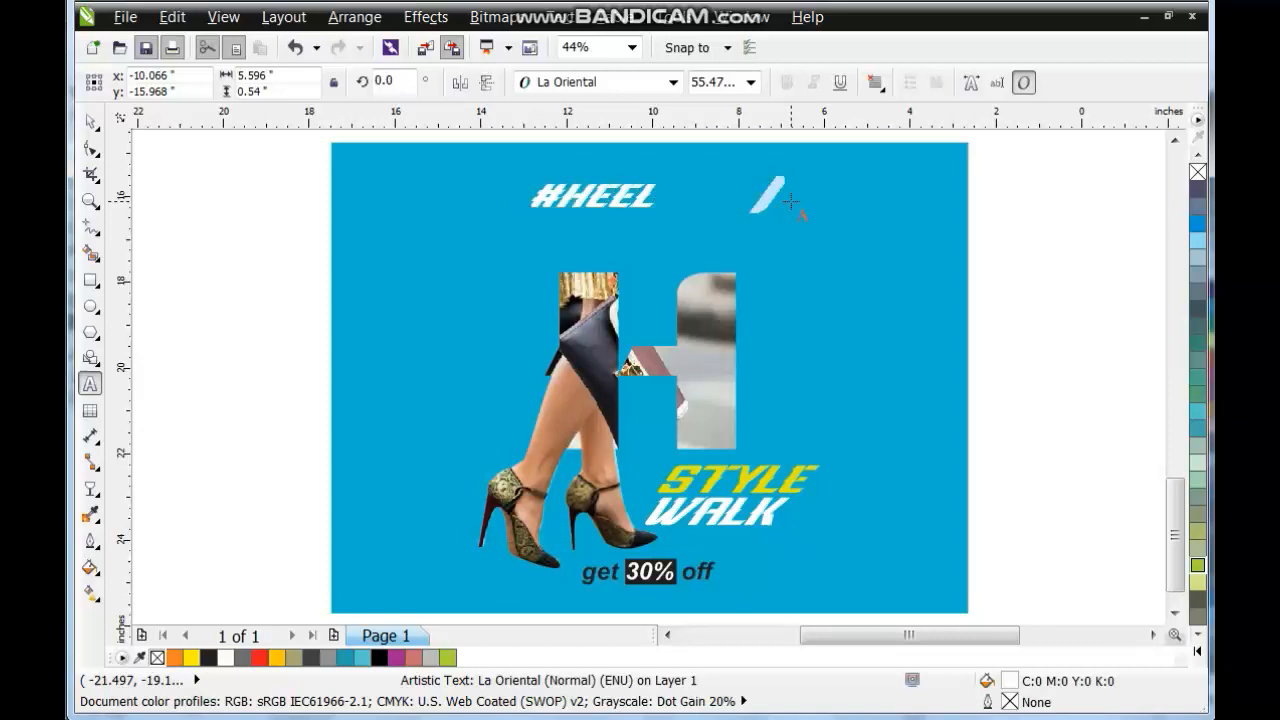
click(90, 121)
shift+click(836, 241)
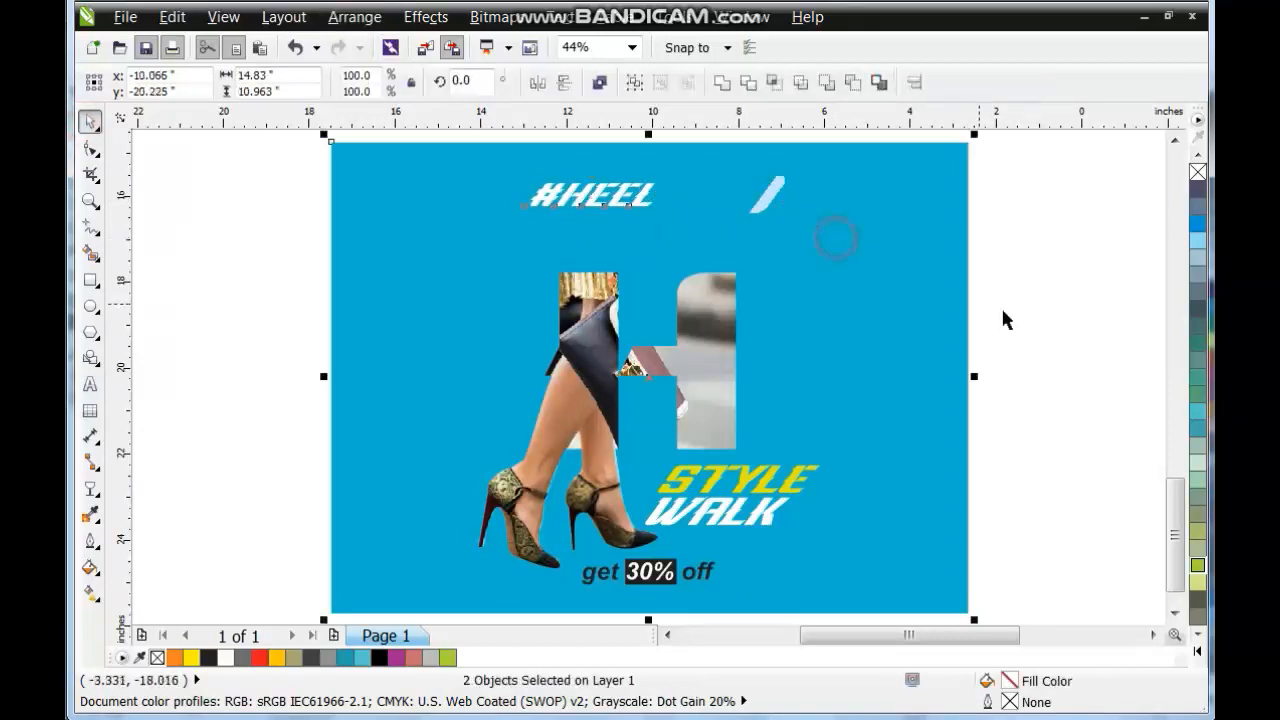
key(c)
click(1012, 322)
Step: Move the H, the legs and the STYLE WALK text together slightly upward on the blue background
drag(997, 231, 351, 582)
drag(570, 432, 570, 407)
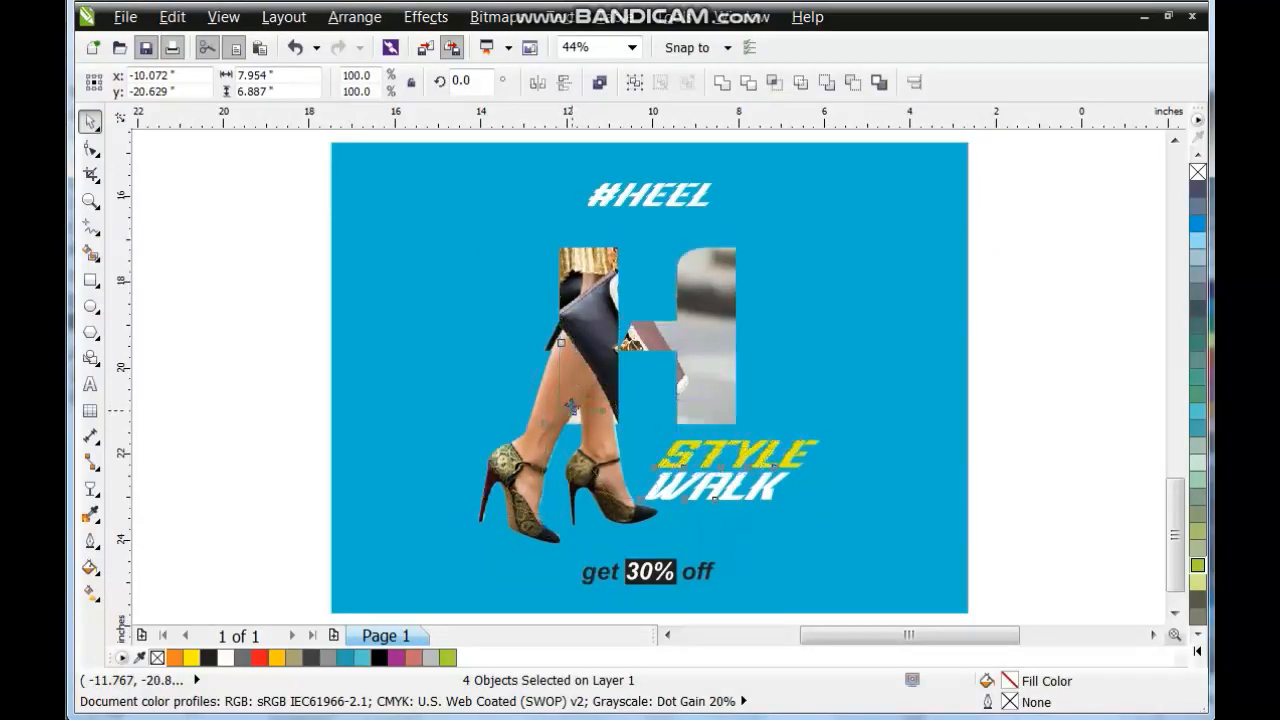
click(984, 447)
click(905, 449)
click(1003, 474)
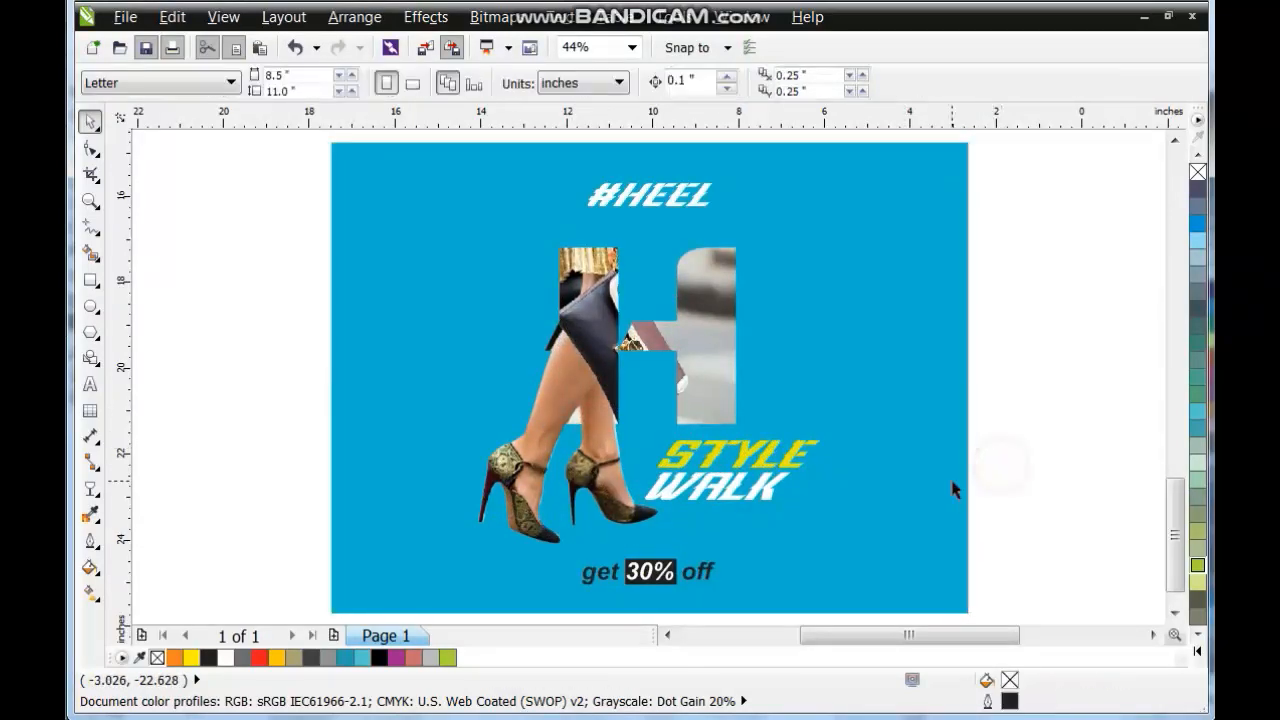
Step: Try dark grey, purple and black fills on the background rectangle and undo these colour changes
click(948, 483)
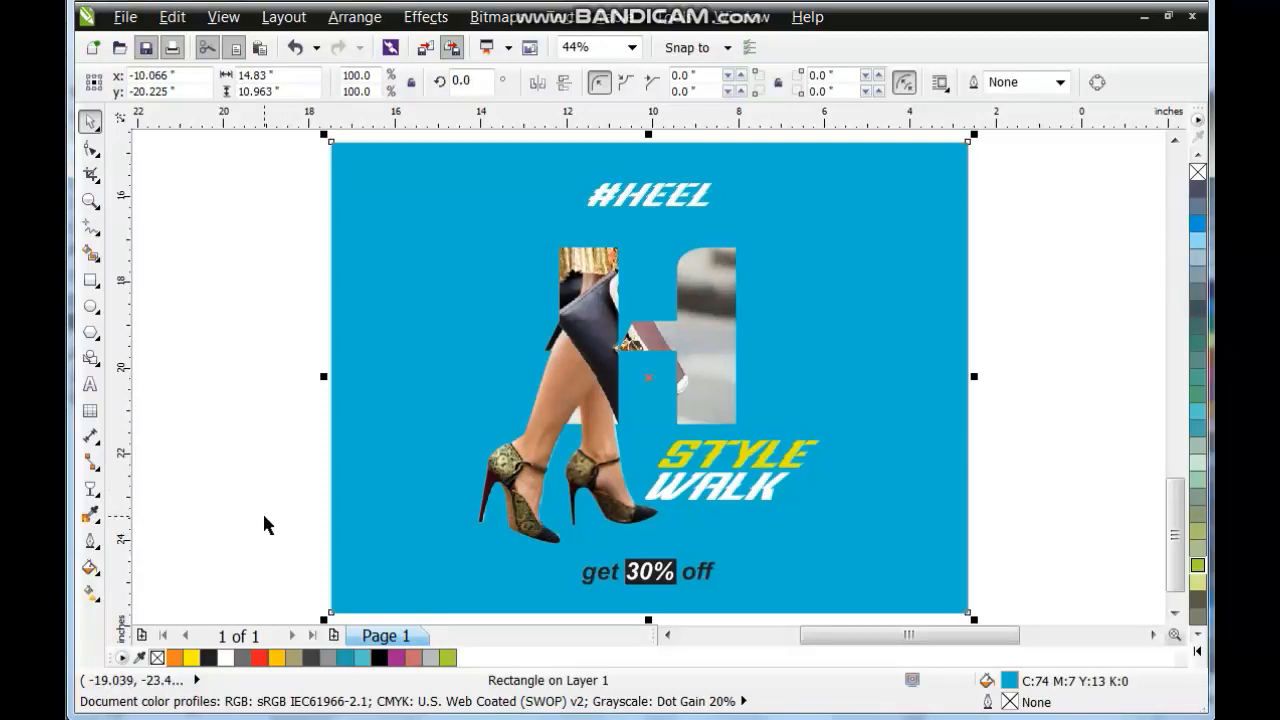
click(1198, 600)
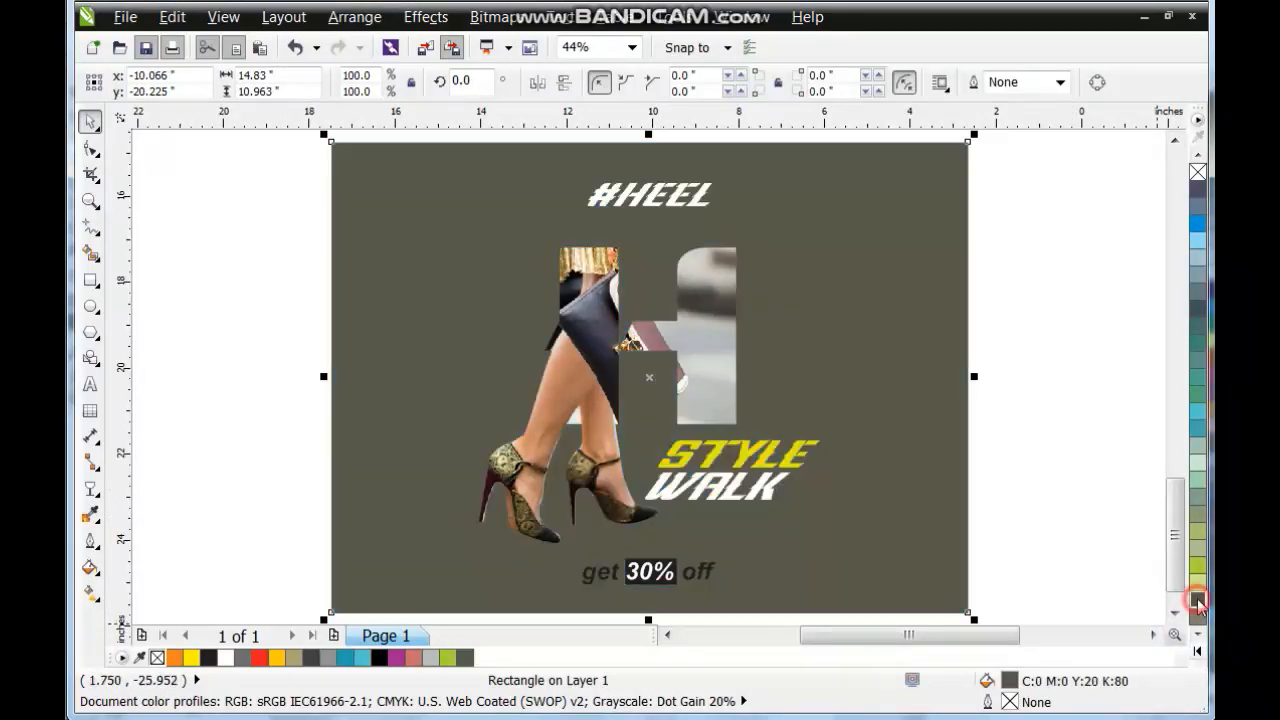
click(1197, 653)
click(1174, 651)
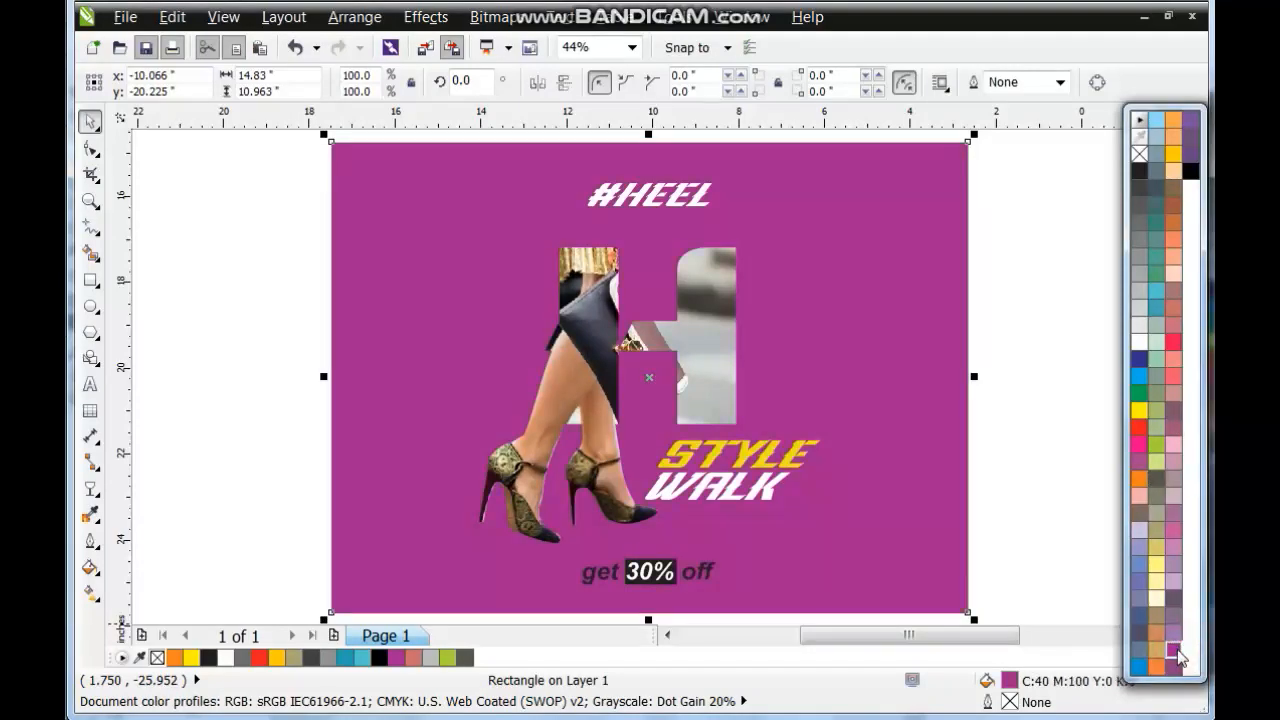
click(1191, 171)
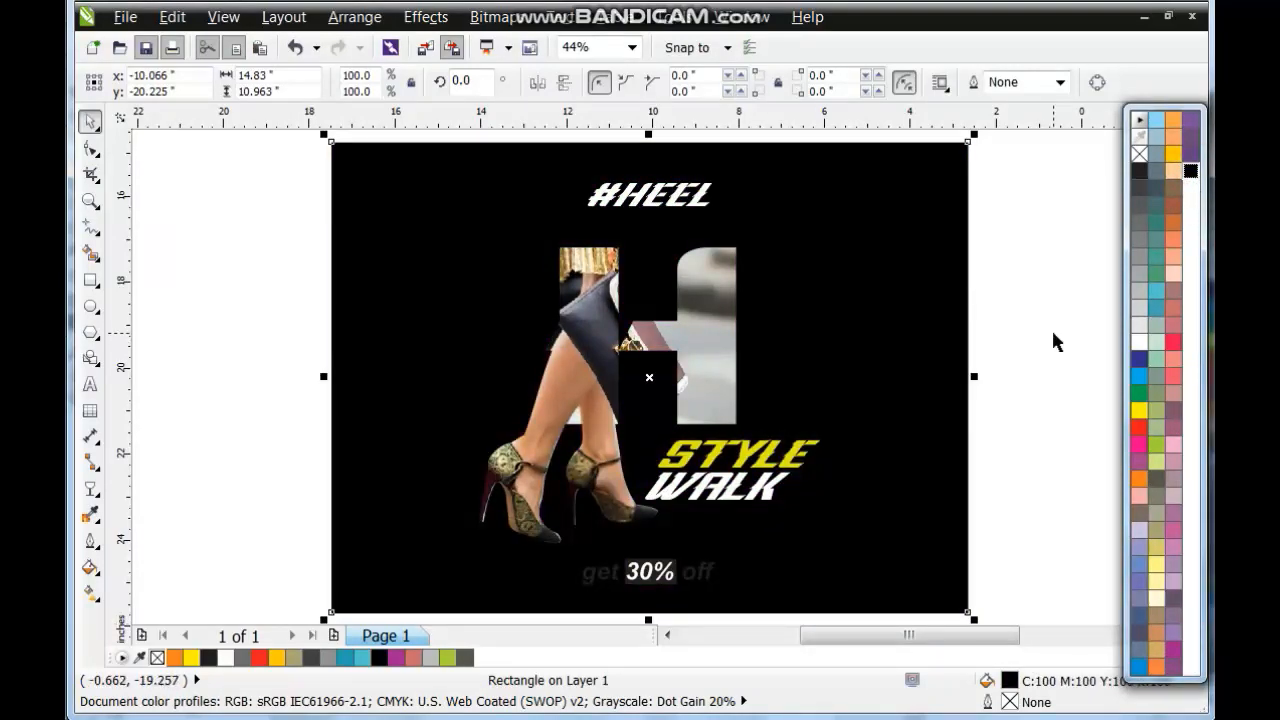
key(ctrl+z)
key(ctrl+z)
click(1046, 361)
key(ctrl+z)
click(1055, 361)
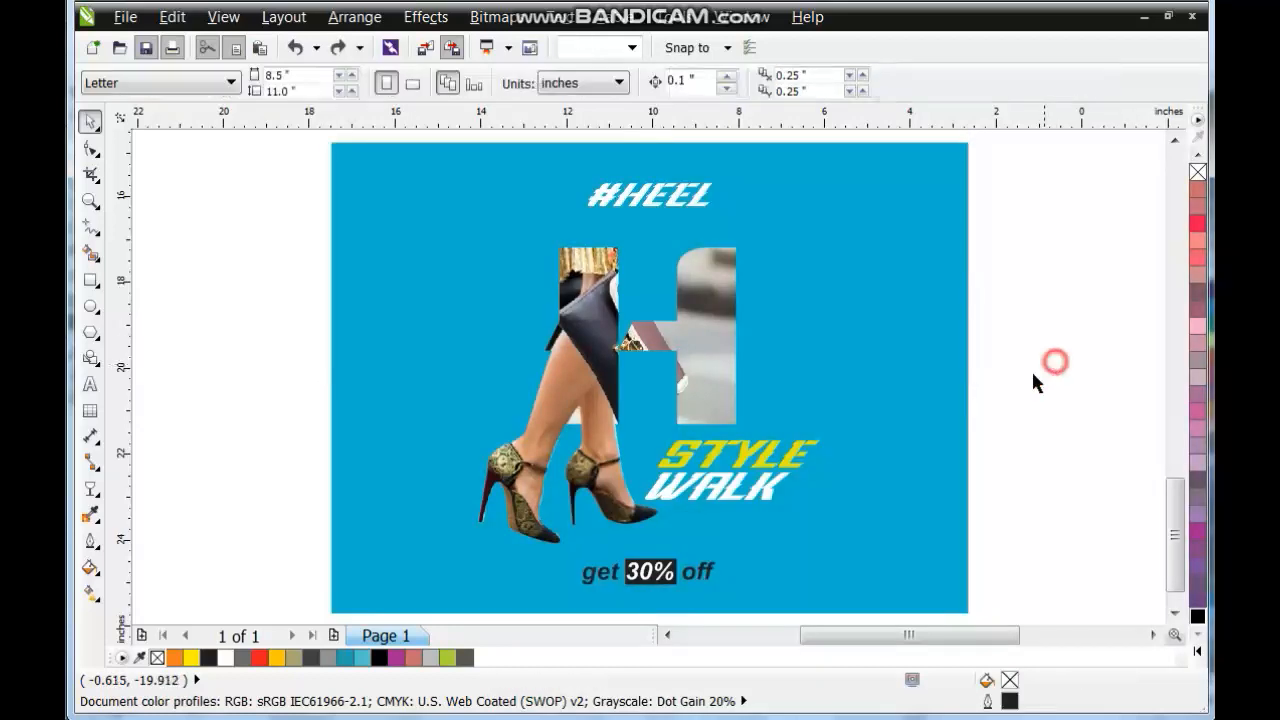
Step: Copy the orange gradient background of the watch design to the empty area beside it, below the photo of the shopping woman
scroll(990, 420, down, 4)
scroll(965, 452, up, 1)
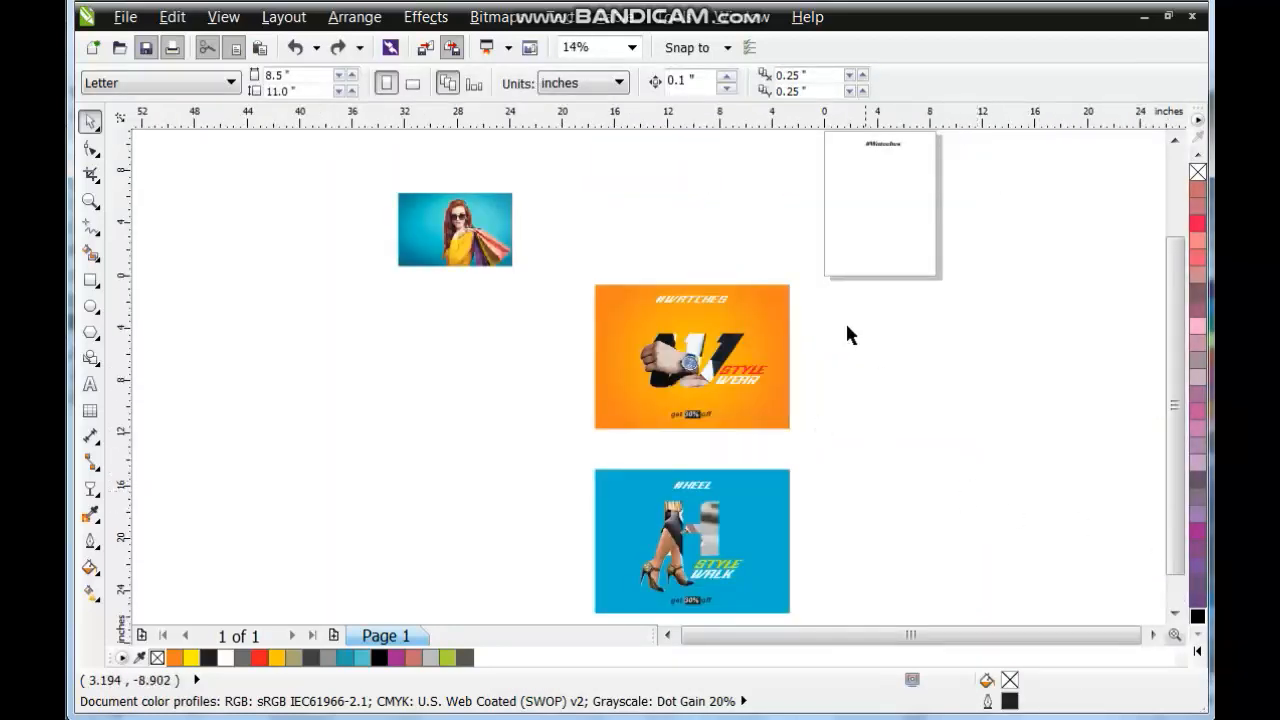
drag(777, 316, 520, 316)
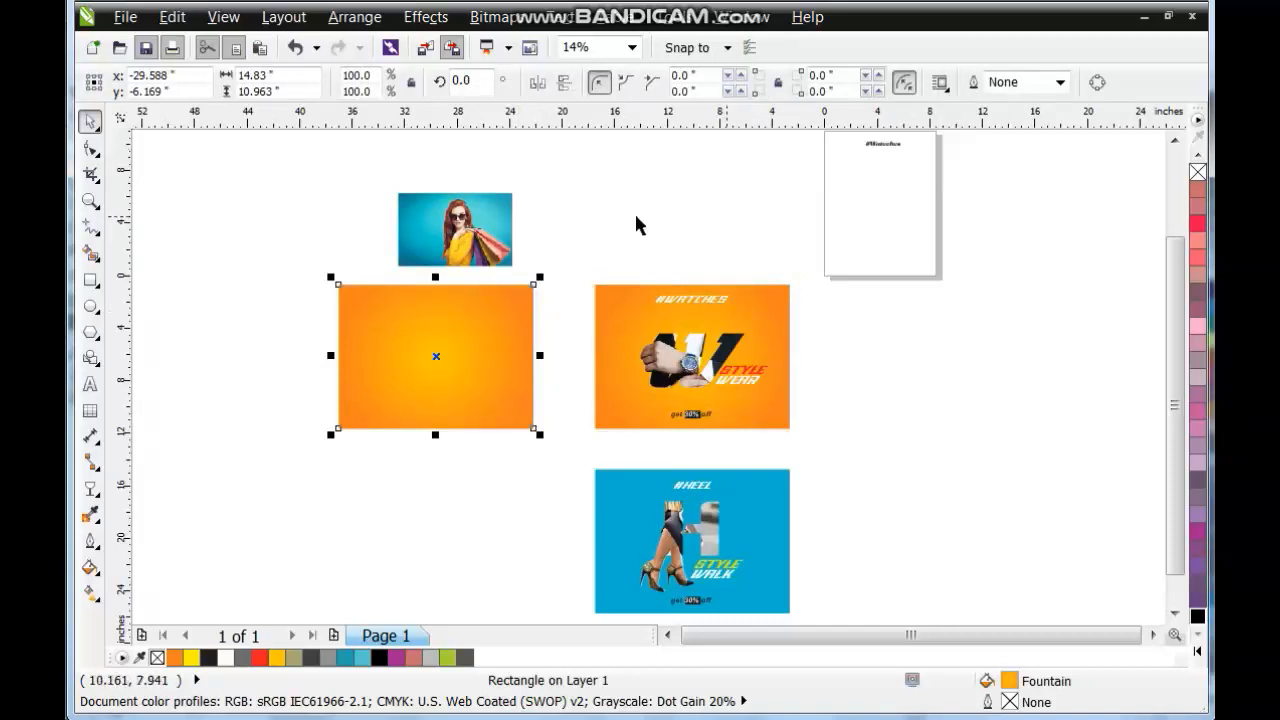
click(567, 268)
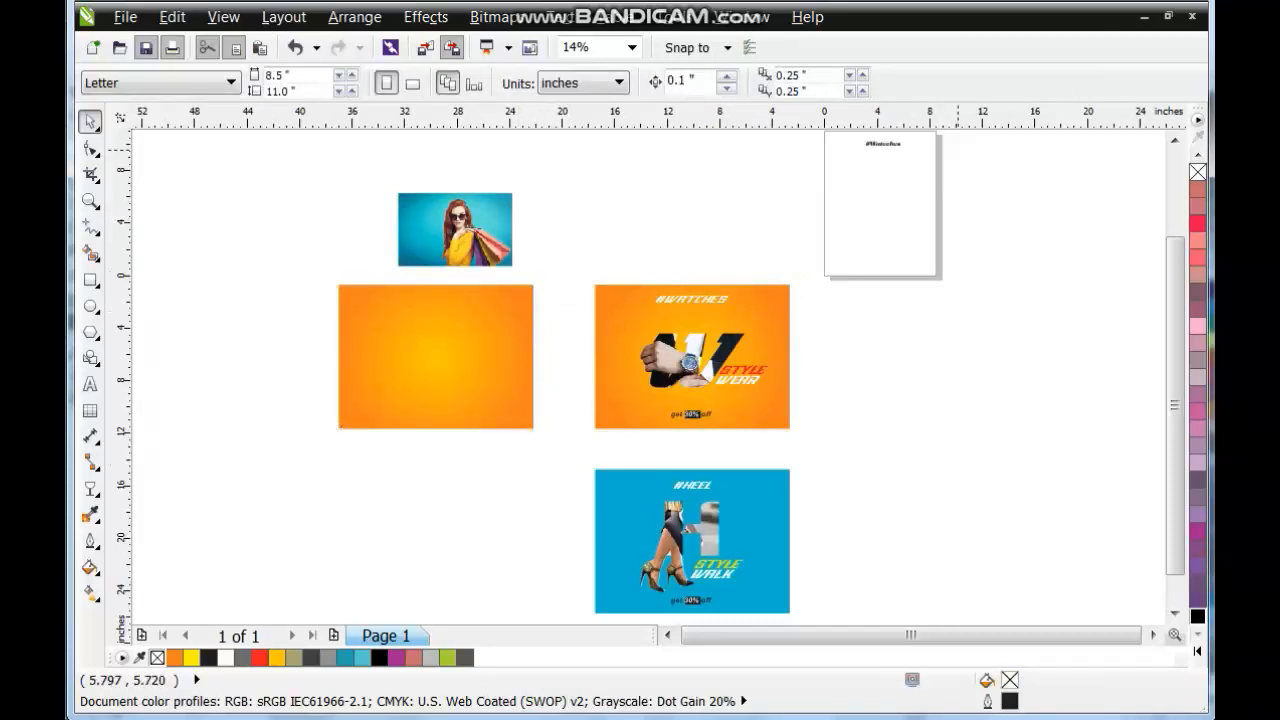
click(508, 350)
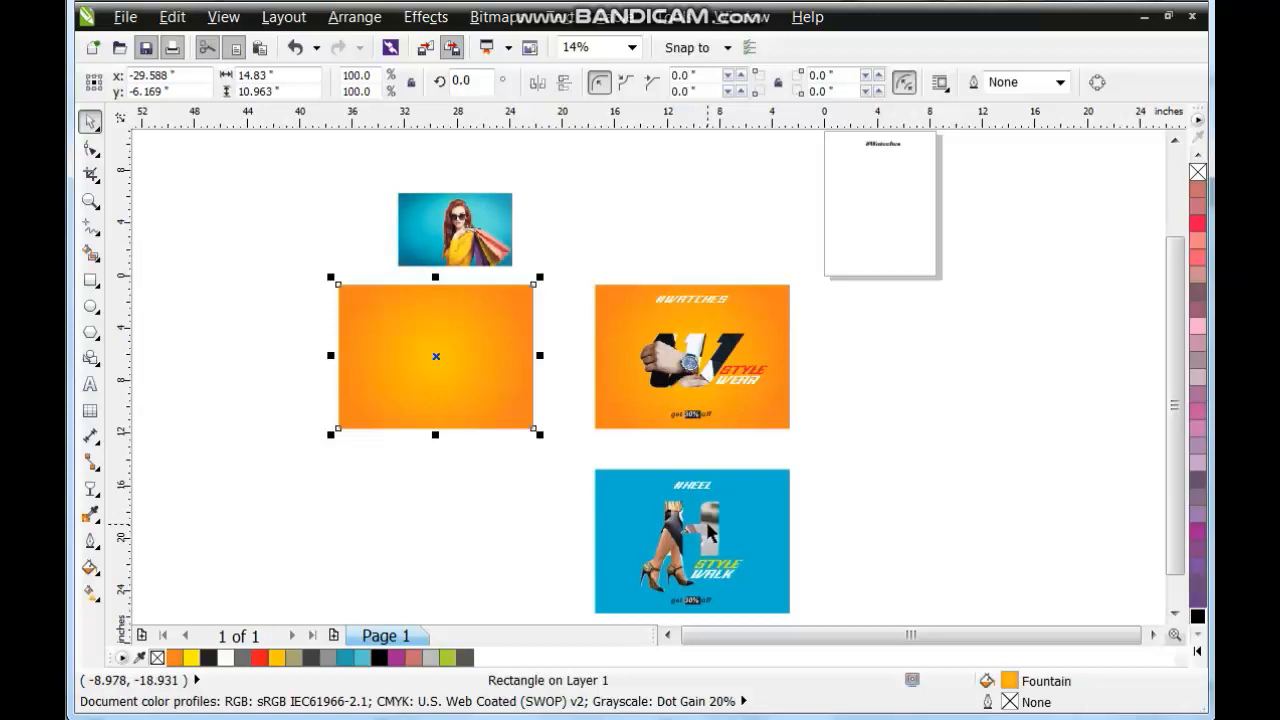
Step: Copy the photo-filled H onto the new orange rectangle and change its letter to E
drag(706, 526, 431, 360)
right_click(431, 360)
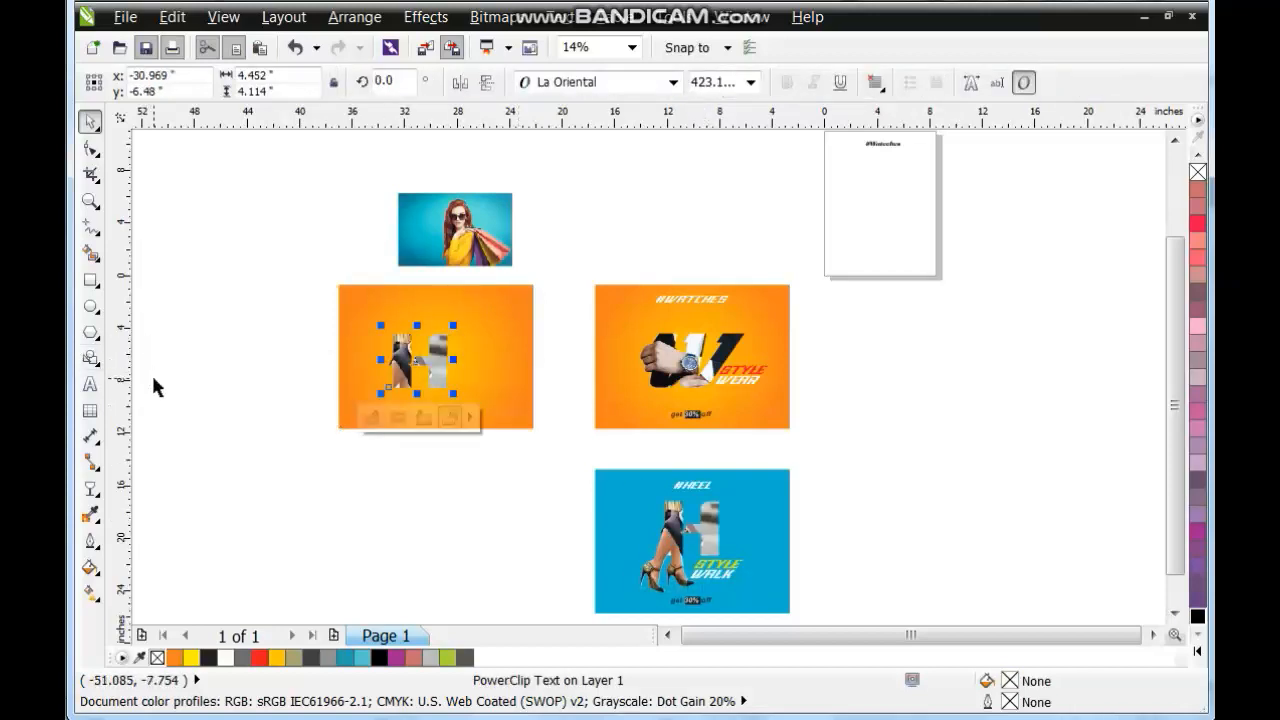
click(90, 383)
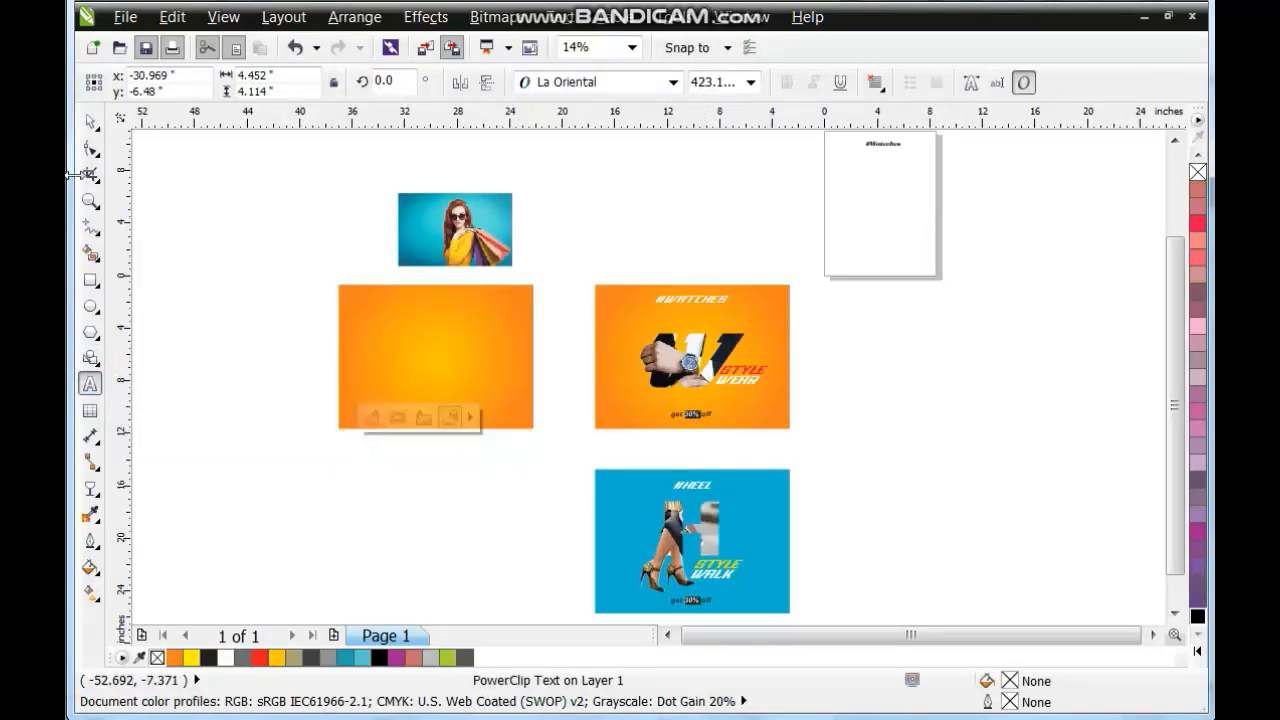
click(91, 122)
Step: Enlarge the E to about 5.45 by 5.83 inches and place it around the centre of the orange rectangle
drag(446, 326, 493, 286)
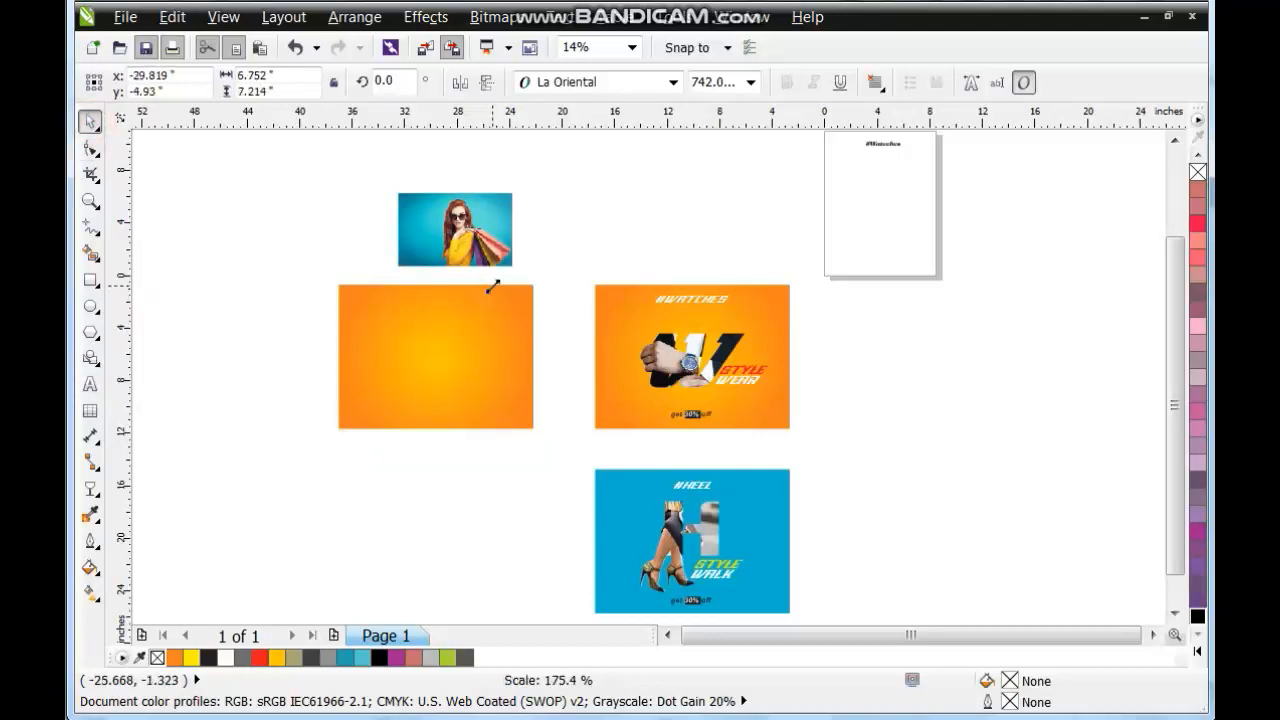
click(501, 329)
key(shift+F2)
click(318, 377)
drag(602, 328, 602, 375)
drag(795, 212, 765, 246)
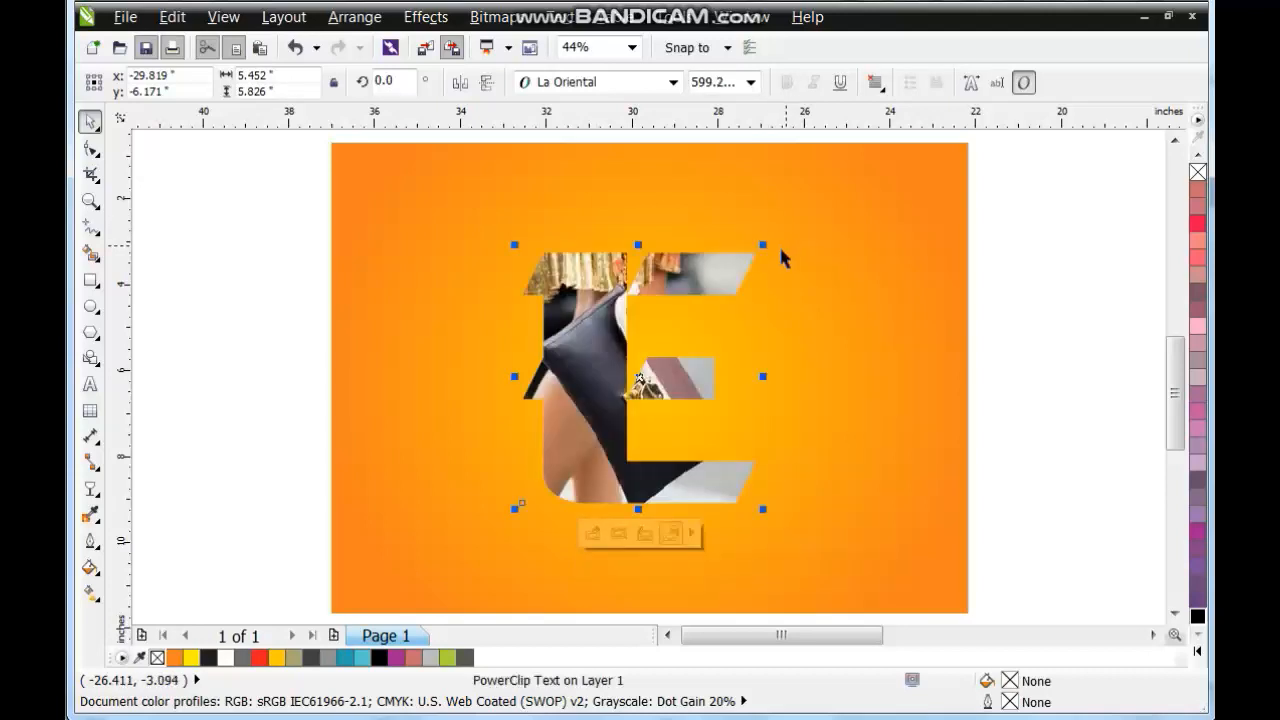
Step: Edit the E's PowerClip to move the handbag photo outside the letter, and give the E a red C:0 M:100 Y:60 K:0 outline
right_click(707, 276)
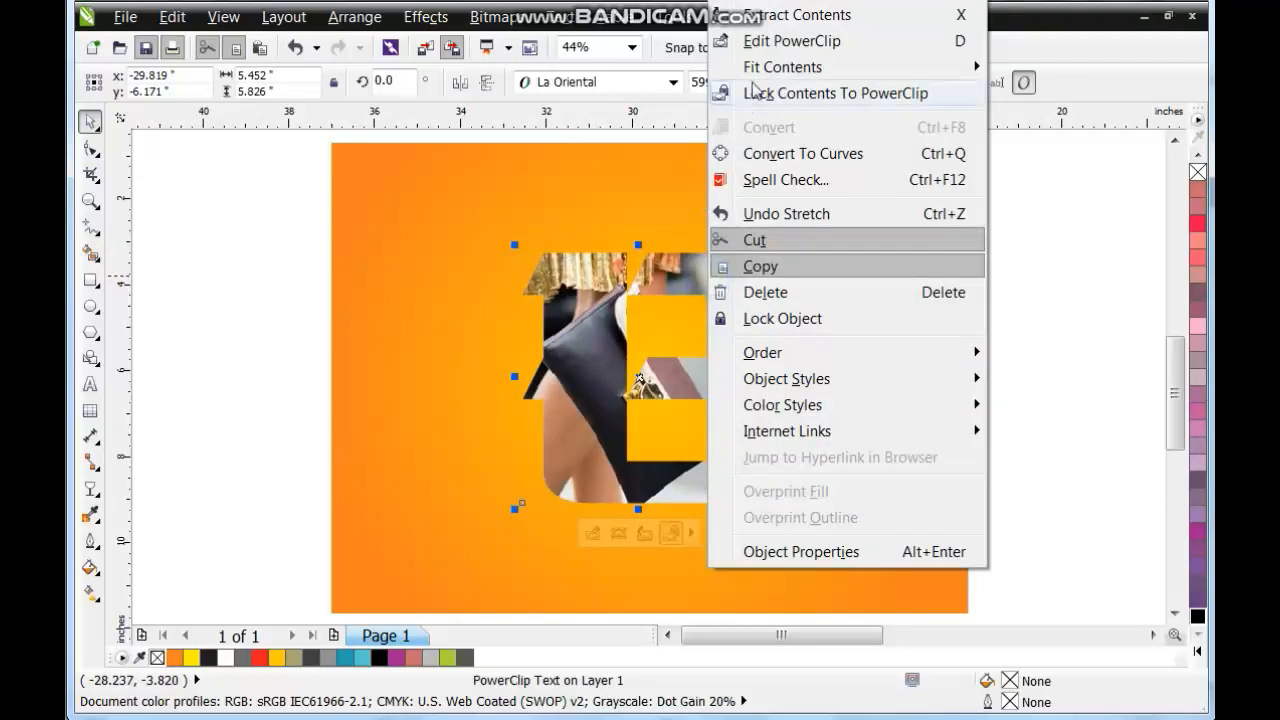
click(790, 42)
drag(867, 355, 331, 361)
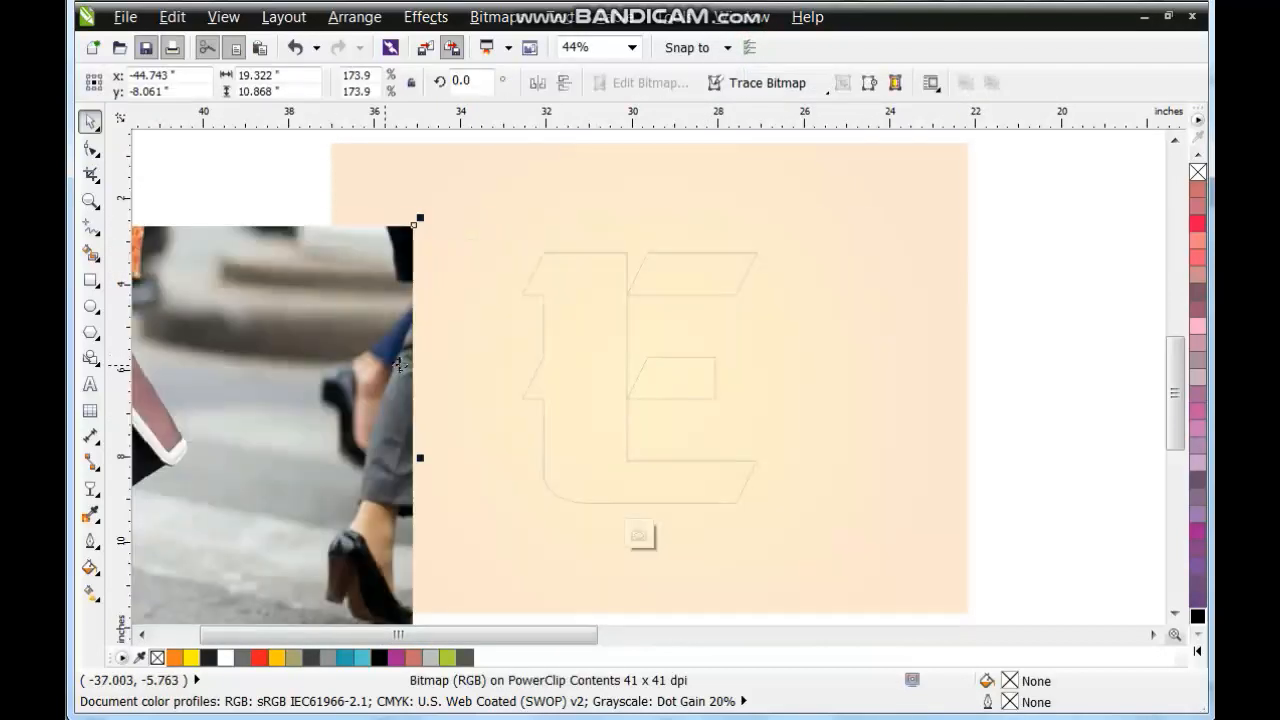
ctrl+click(562, 334)
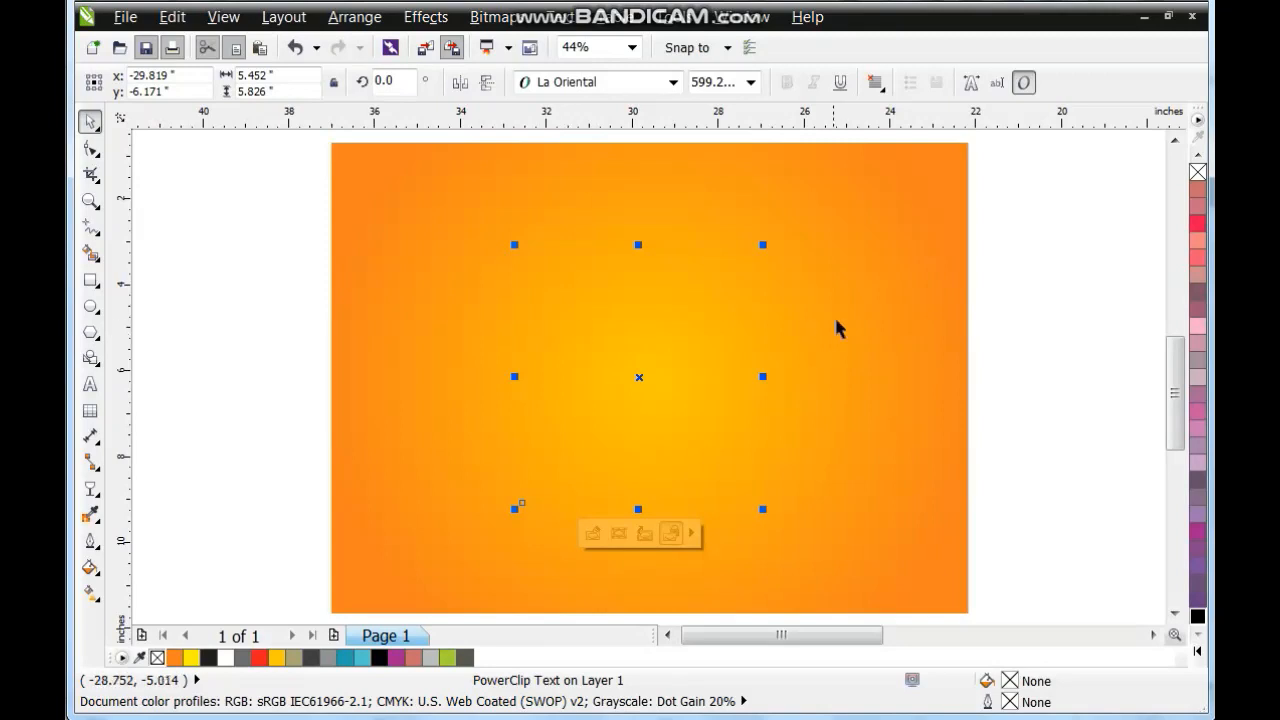
right_click(1197, 223)
Step: Move the photo of the shopping woman over the E and send the orange rectangle to the back
scroll(1027, 348, down, 2)
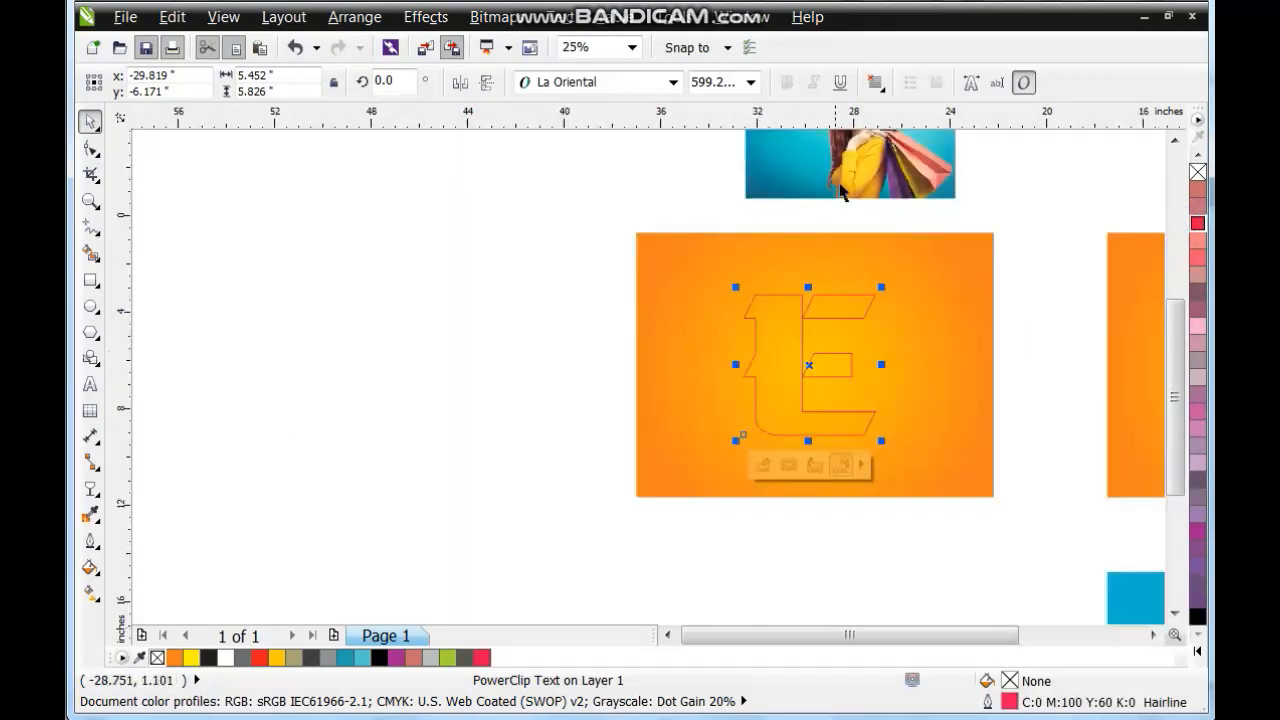
drag(837, 186, 808, 402)
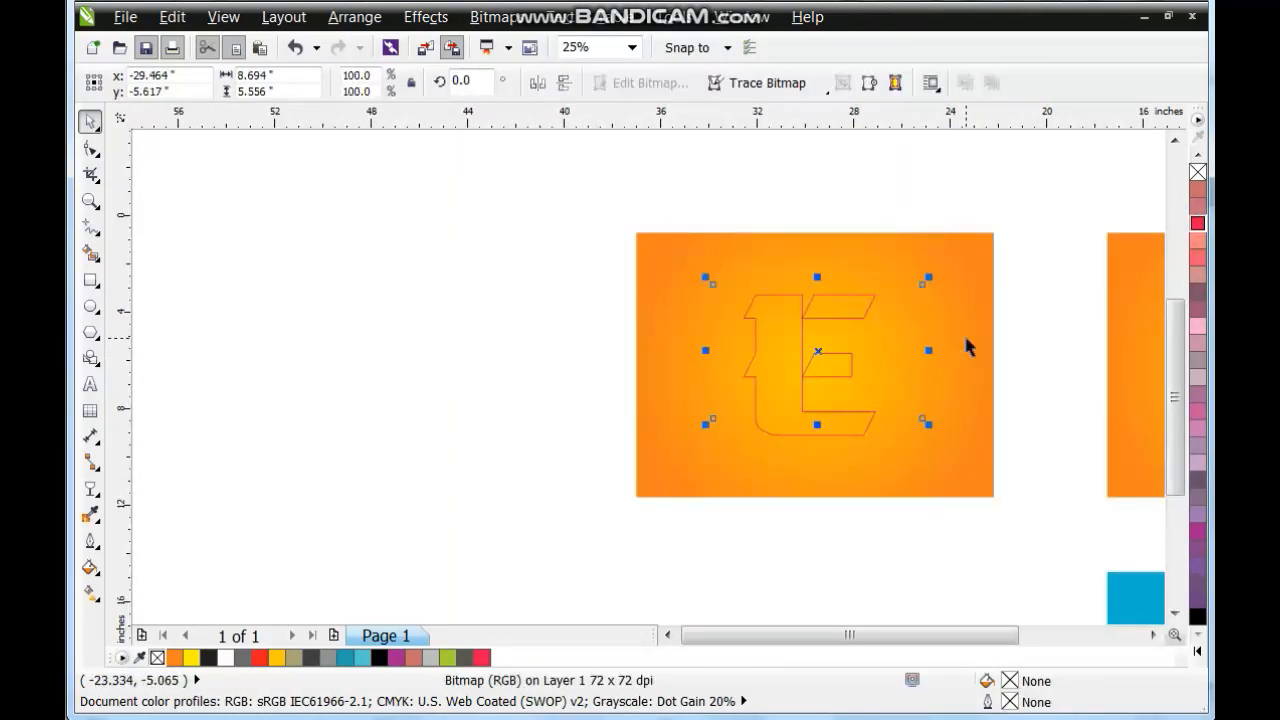
click(966, 338)
key(shift+Page_Down)
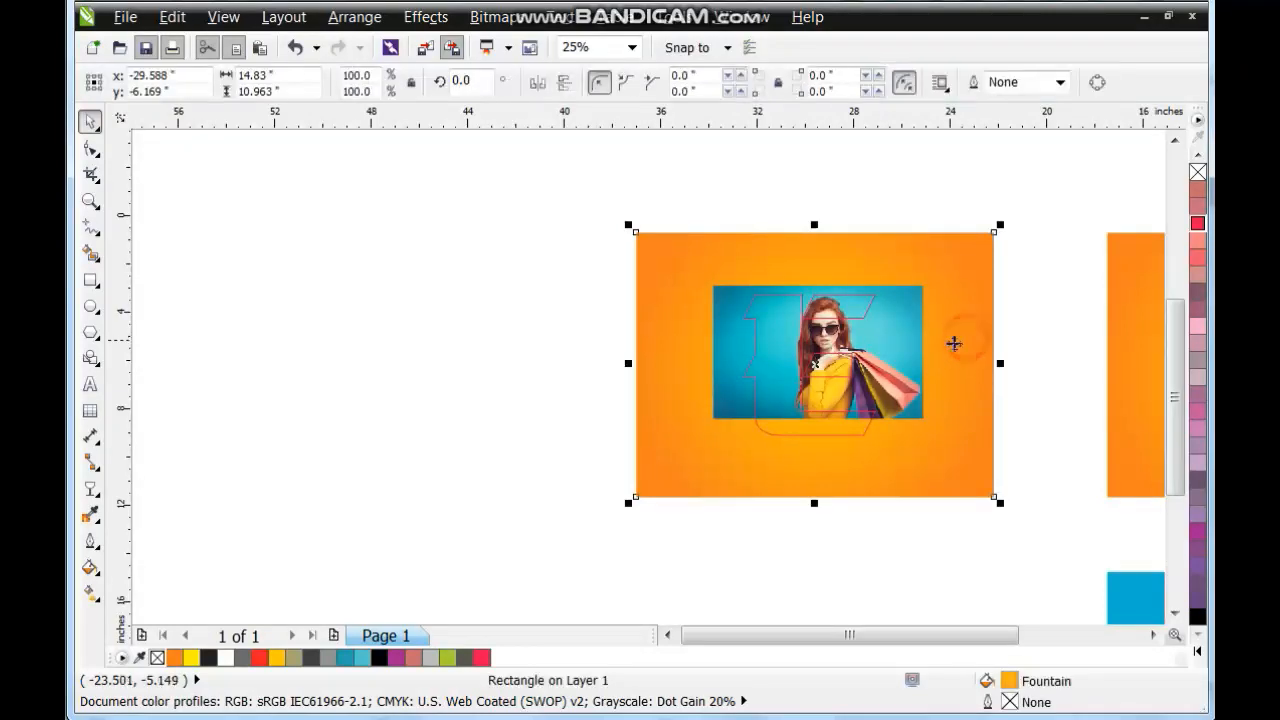
Step: Enlarge the woman photo to about 14.02 by 8.96 inches and position it with her face over the E's upper bar
key(shift+F2)
click(805, 342)
drag(805, 342, 760, 357)
drag(768, 462, 874, 570)
mouse_move(830, 417)
mouse_down()
mouse_move(815, 443)
mouse_move(810, 416)
mouse_up()
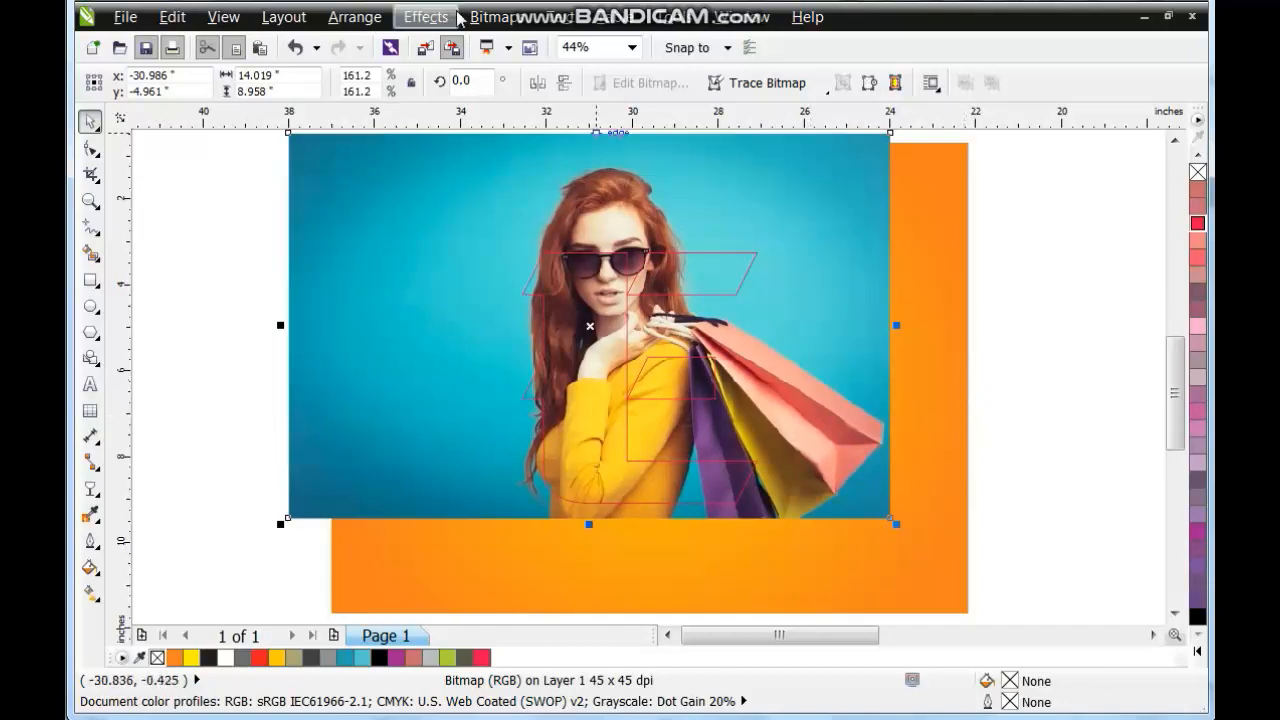
Step: PowerClip a copy of the woman photo inside the E, keeping the original photo in place
drag(833, 267, 833, 267)
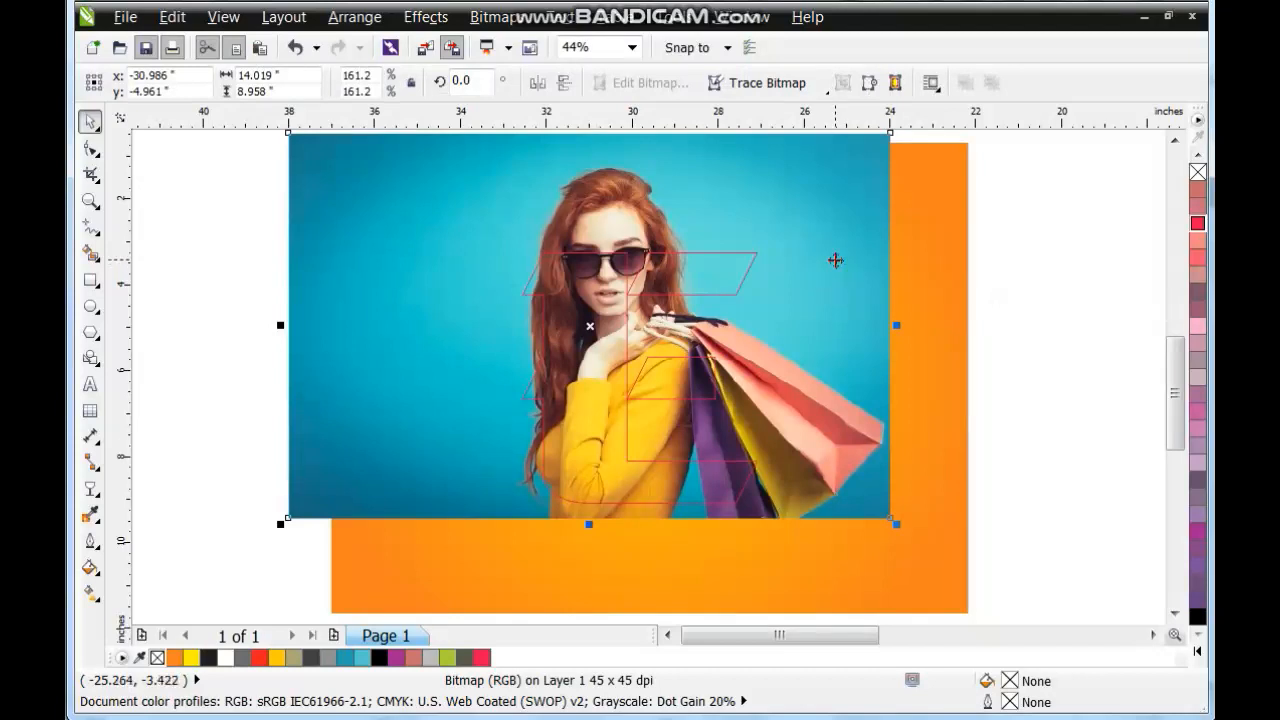
click(426, 17)
mouse_move(540, 357)
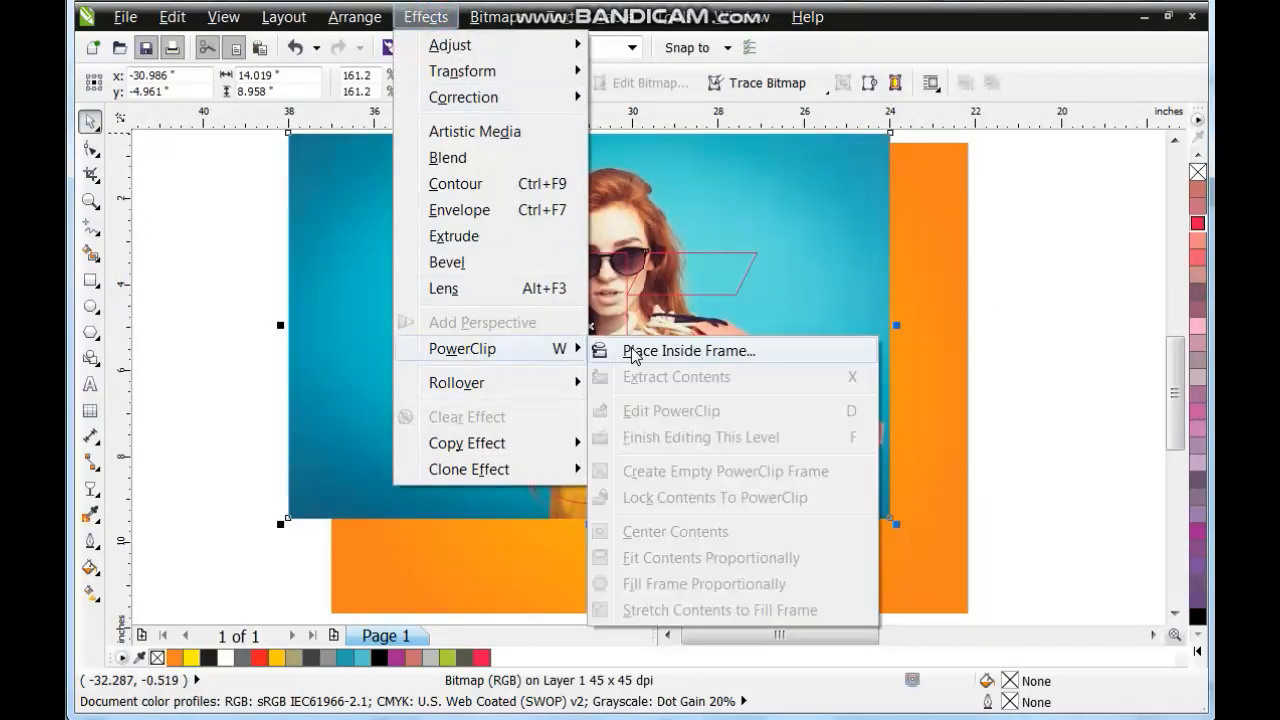
click(650, 349)
click(652, 255)
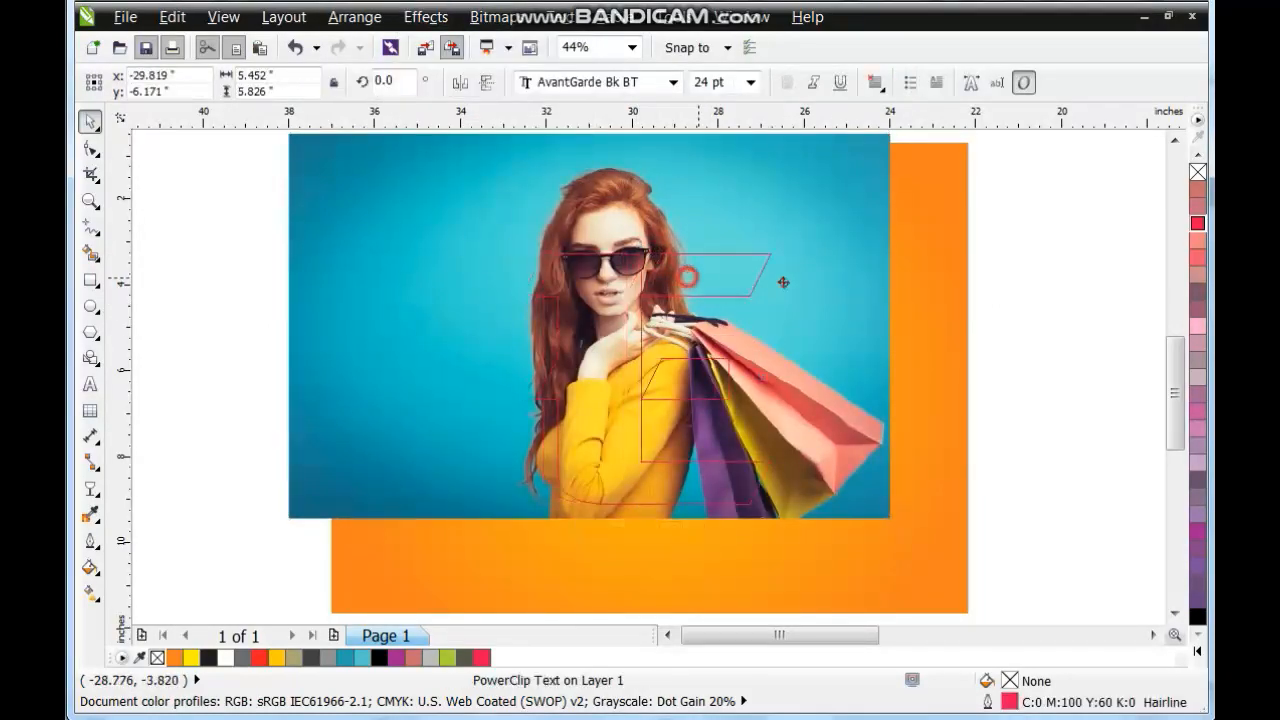
key(Escape)
Step: Draw a closed seven-node outline of straight segments roughly around the woman's hair and face, crossing below her sunglasses
click(90, 201)
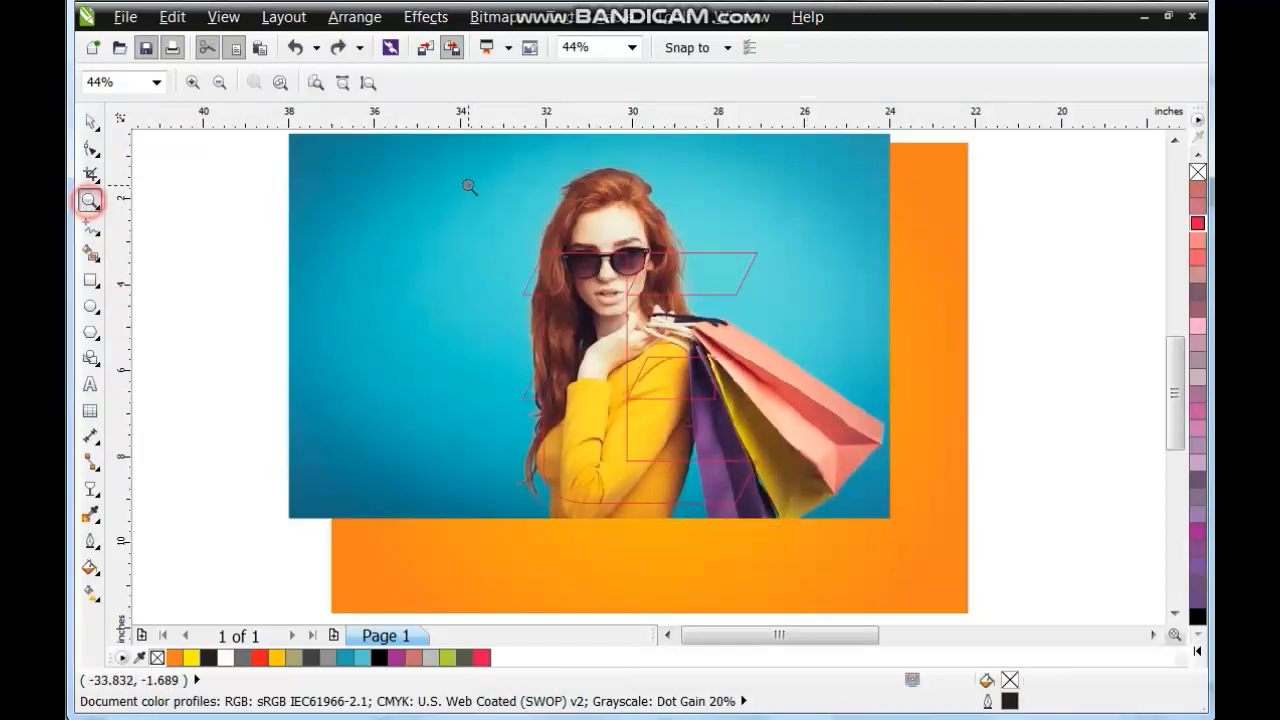
drag(457, 162, 726, 298)
click(90, 227)
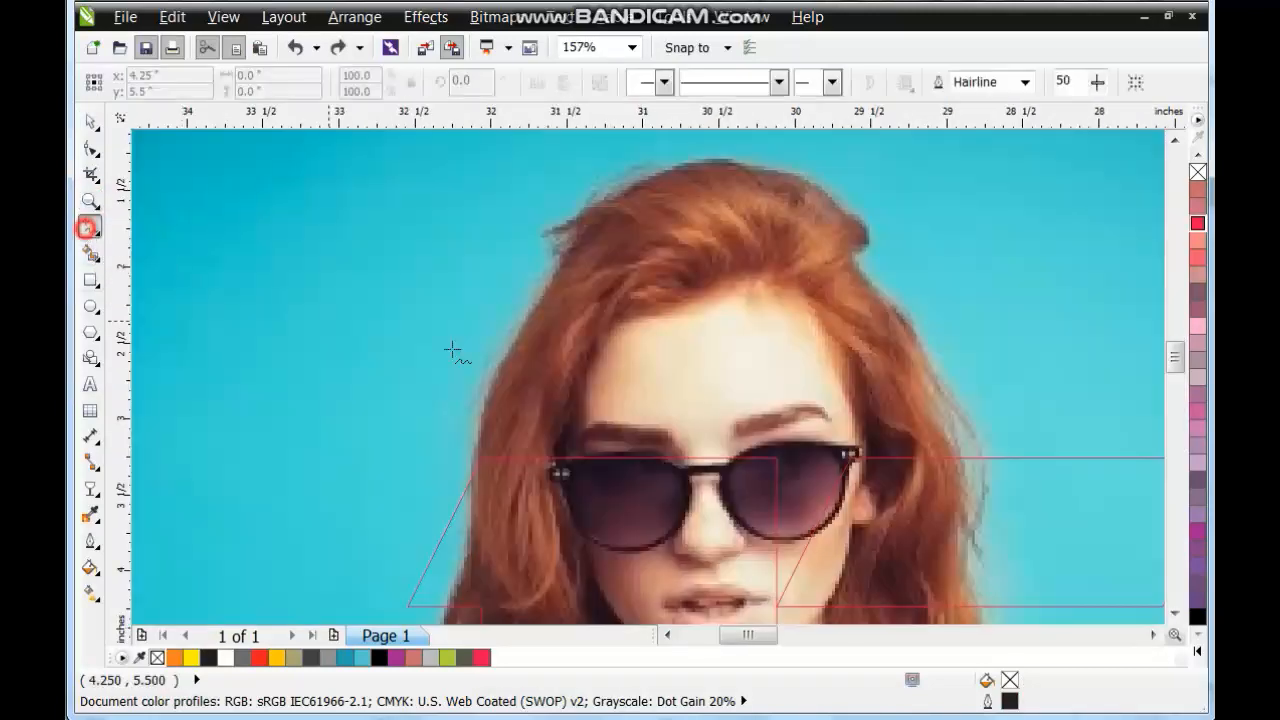
click(478, 488)
click(569, 256)
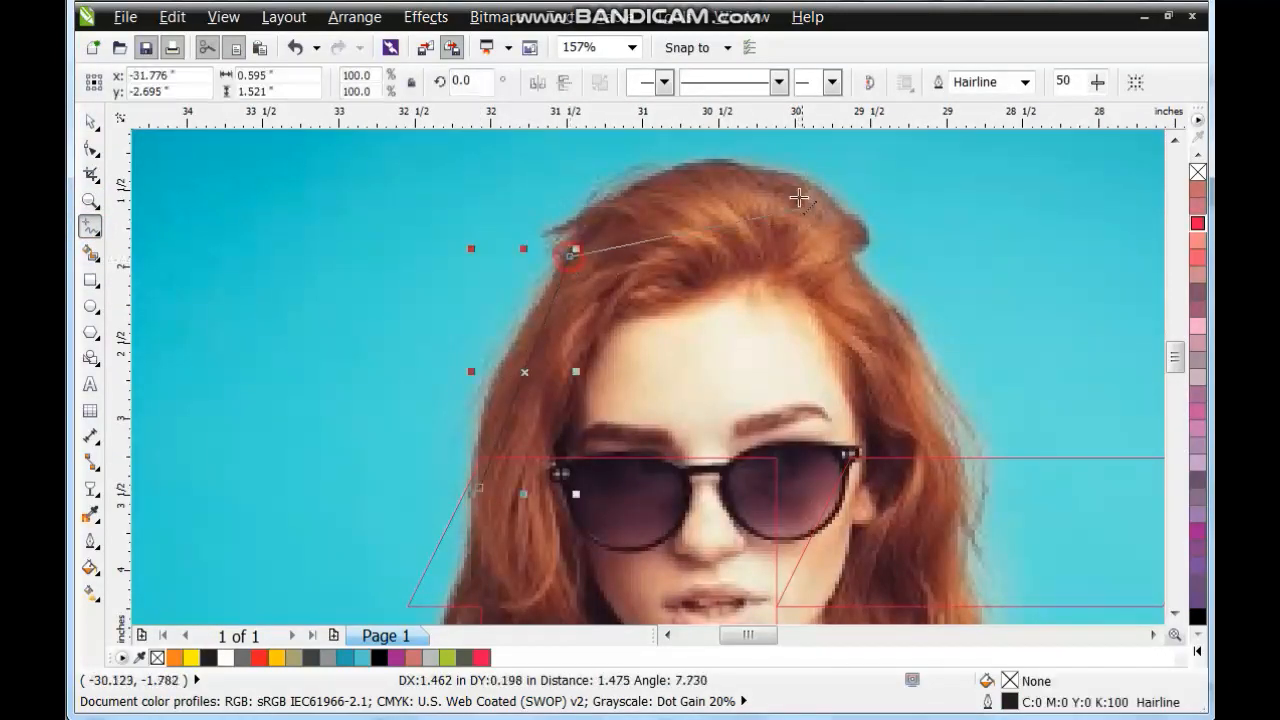
click(762, 173)
click(838, 254)
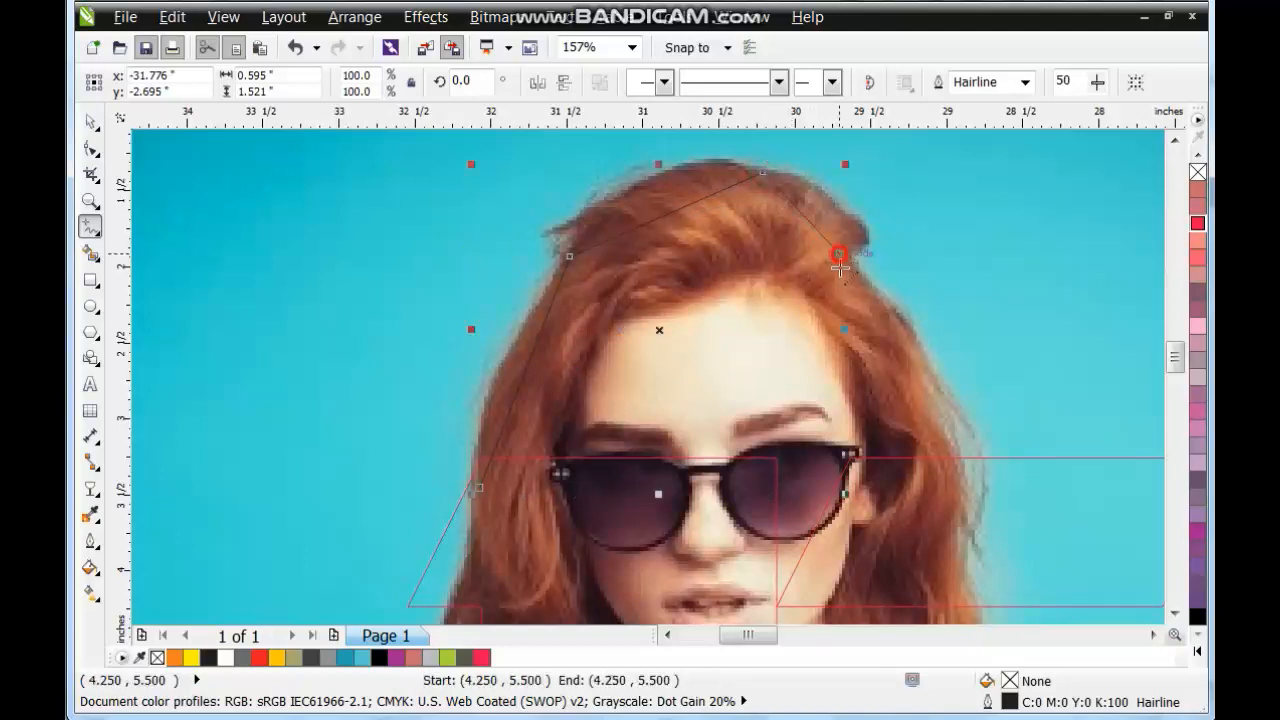
click(955, 468)
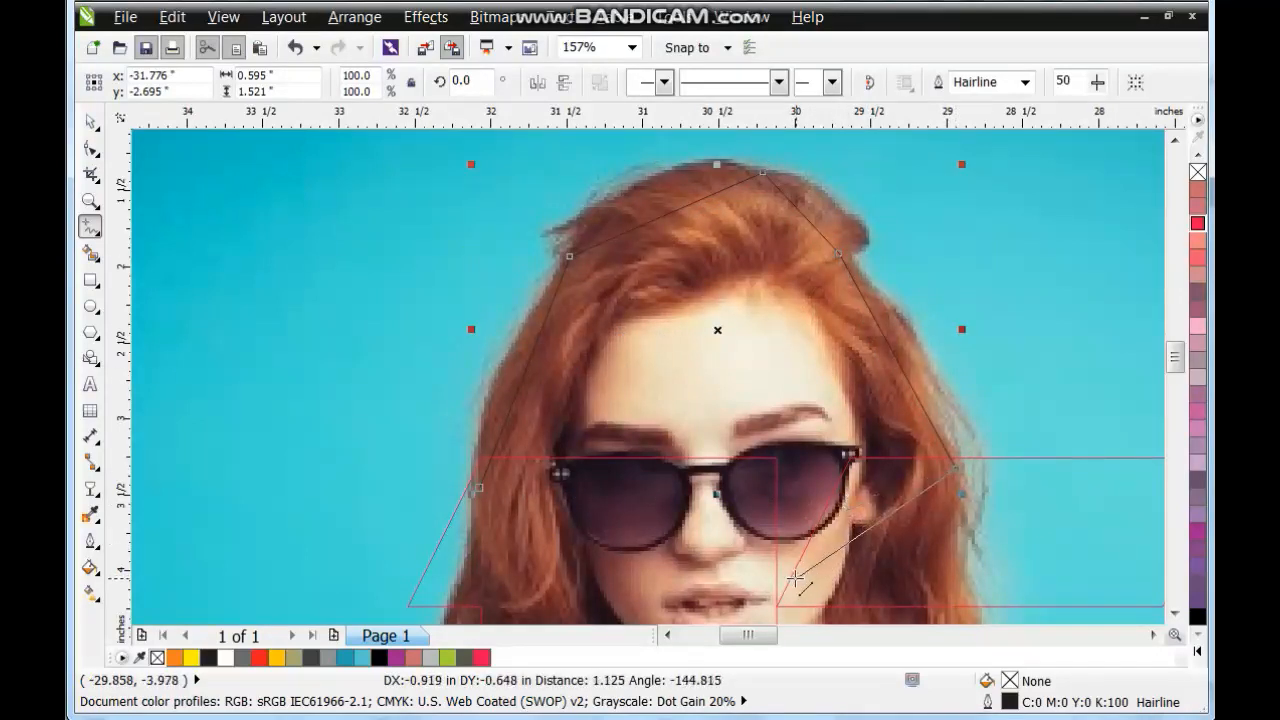
click(775, 607)
click(538, 574)
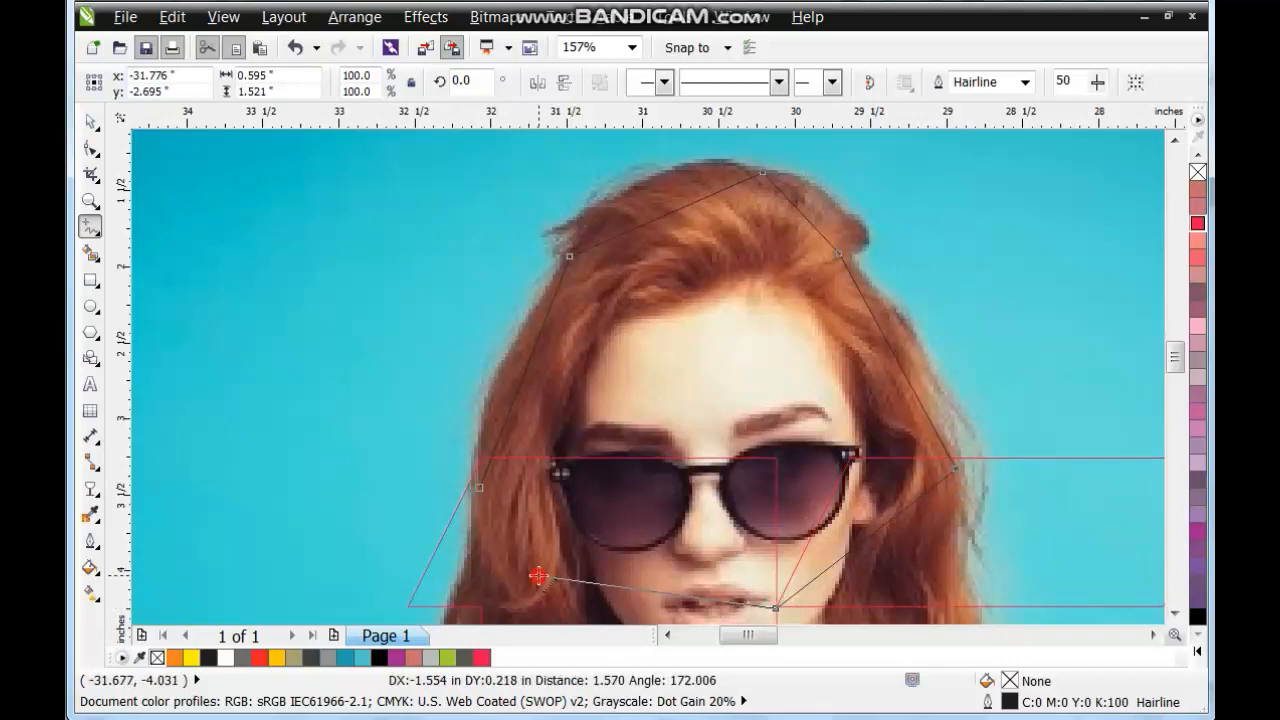
click(484, 490)
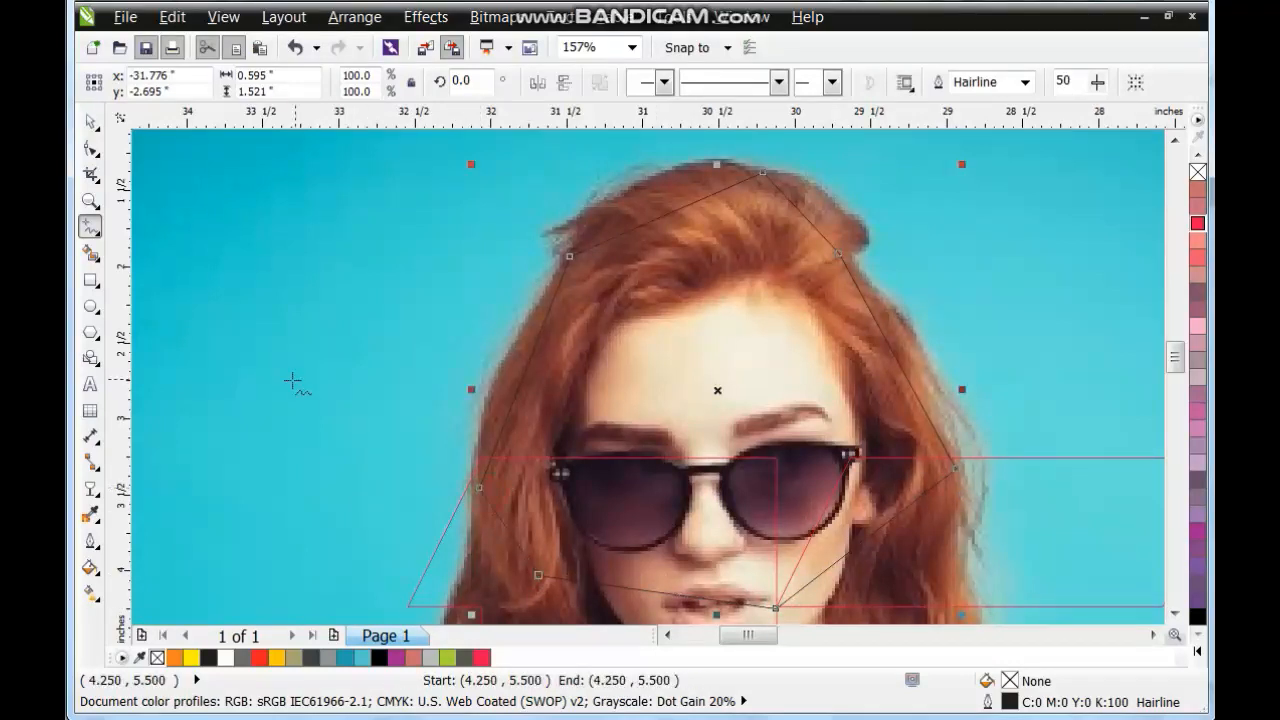
Step: Convert the head outline's segments to curves and bend them to follow the edge of the woman's hair
click(88, 155)
drag(1018, 628, 1021, 630)
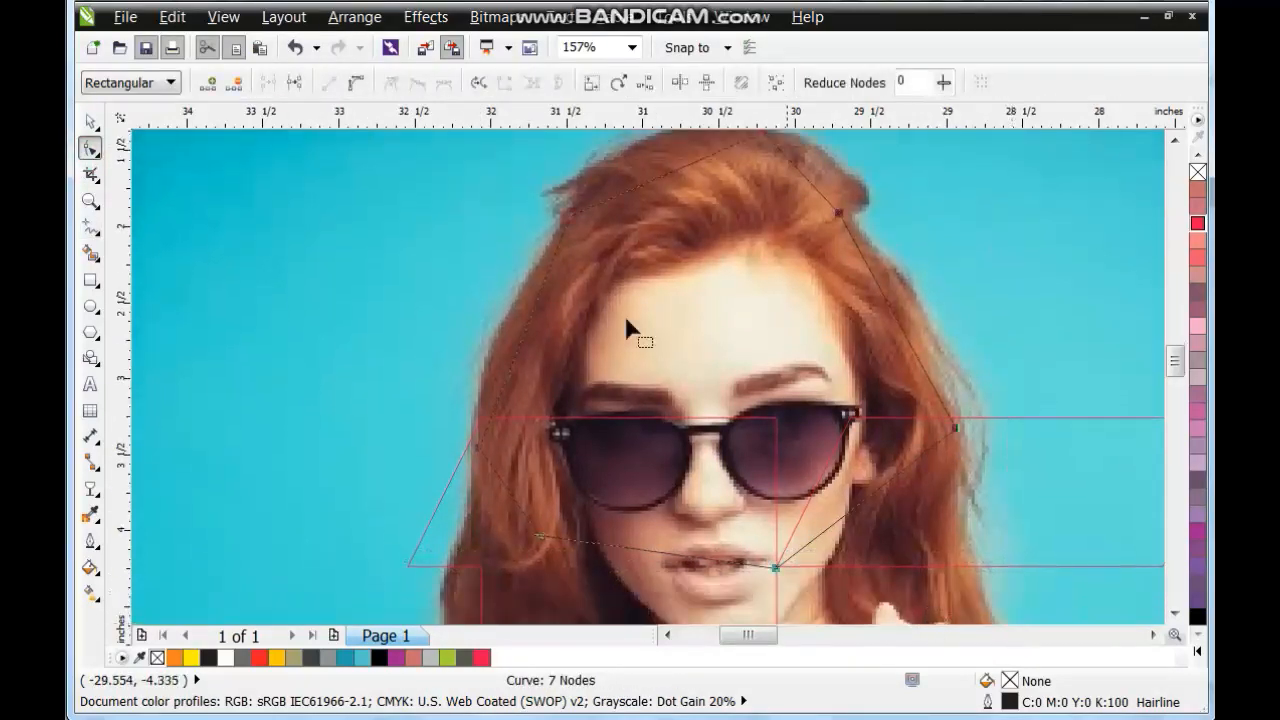
click(358, 82)
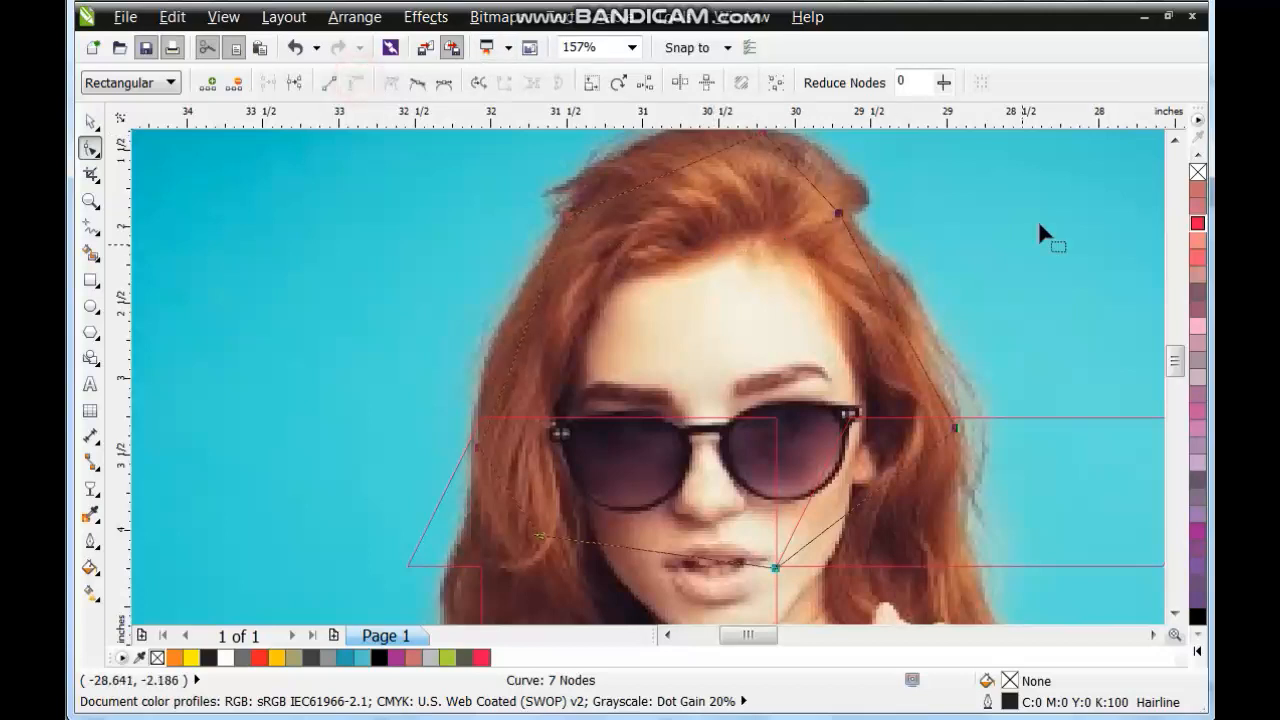
click(390, 303)
click(506, 378)
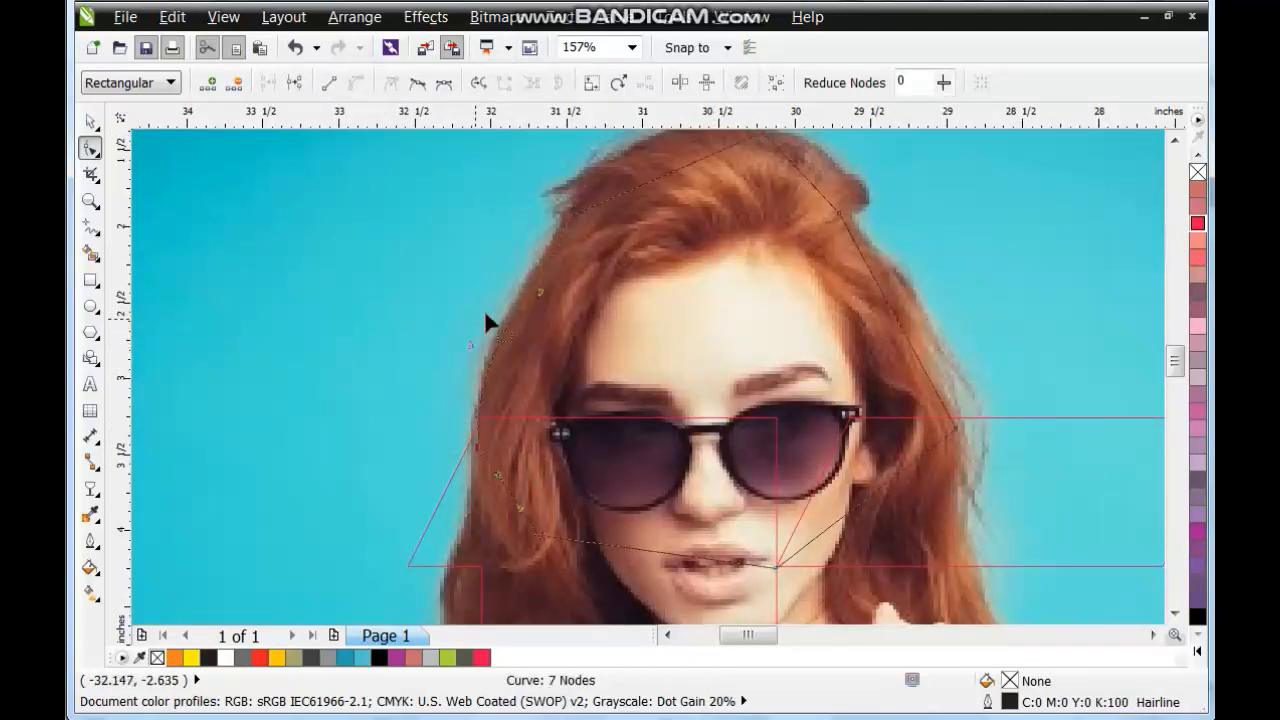
click(895, 316)
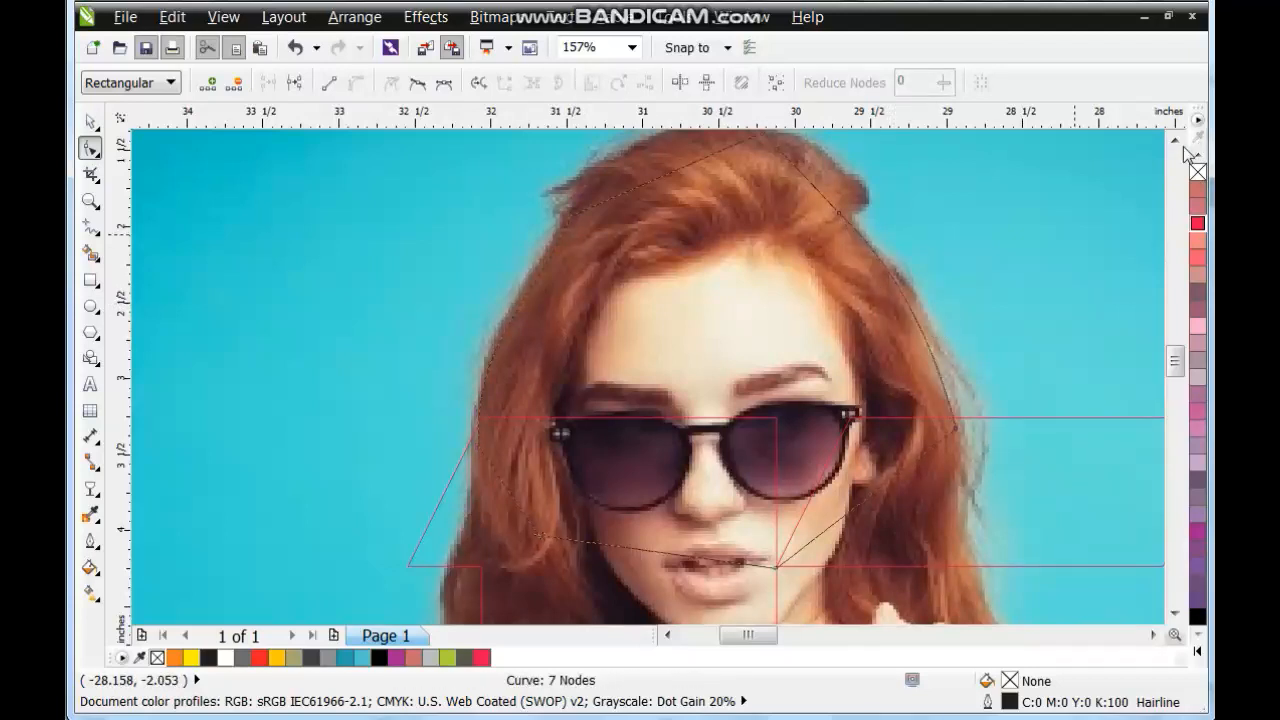
click(1179, 141)
drag(814, 286, 855, 286)
mouse_move(680, 268)
mouse_down()
mouse_move(657, 242)
mouse_move(674, 253)
mouse_up()
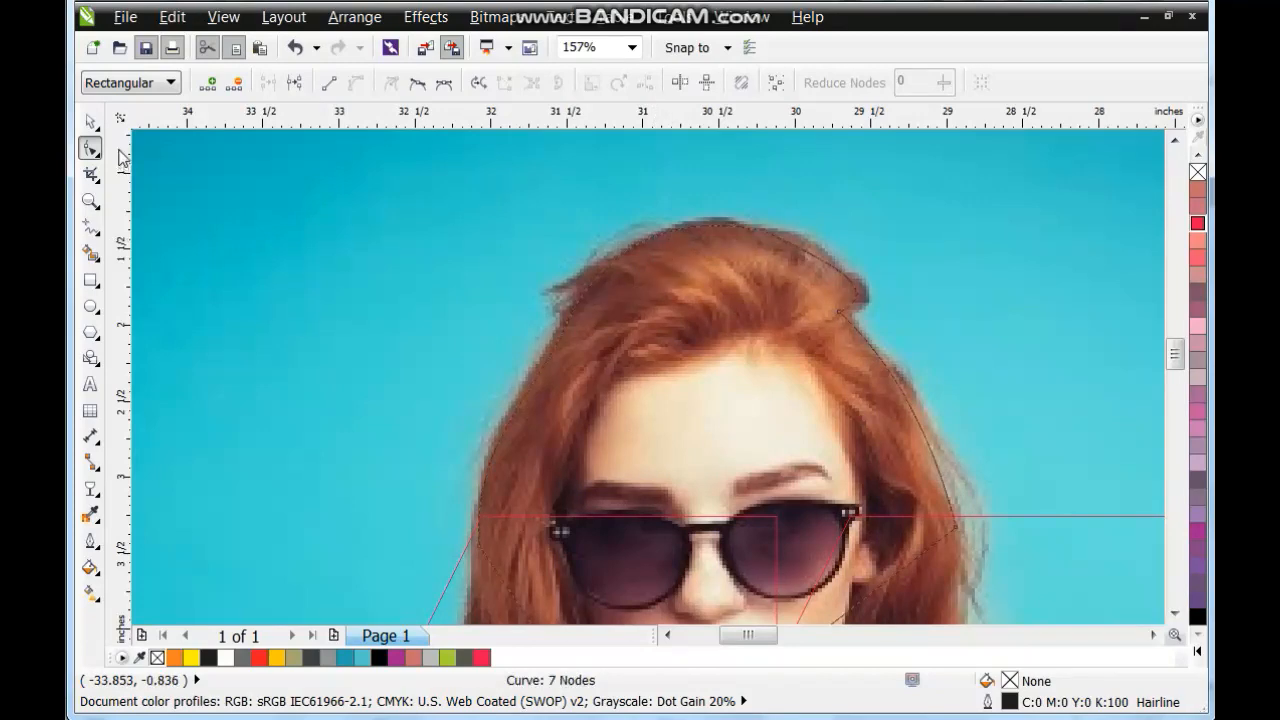
Step: PowerClip the original woman photo inside the curved head outline
key(space)
click(451, 216)
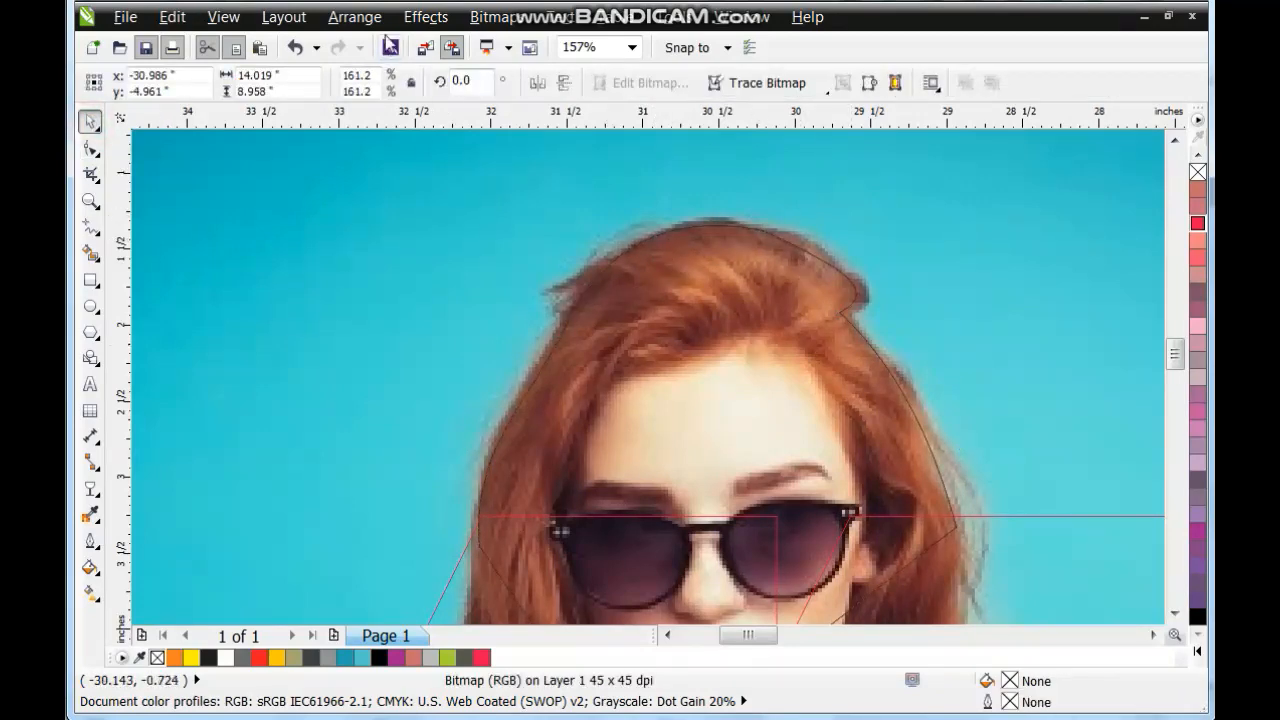
click(425, 17)
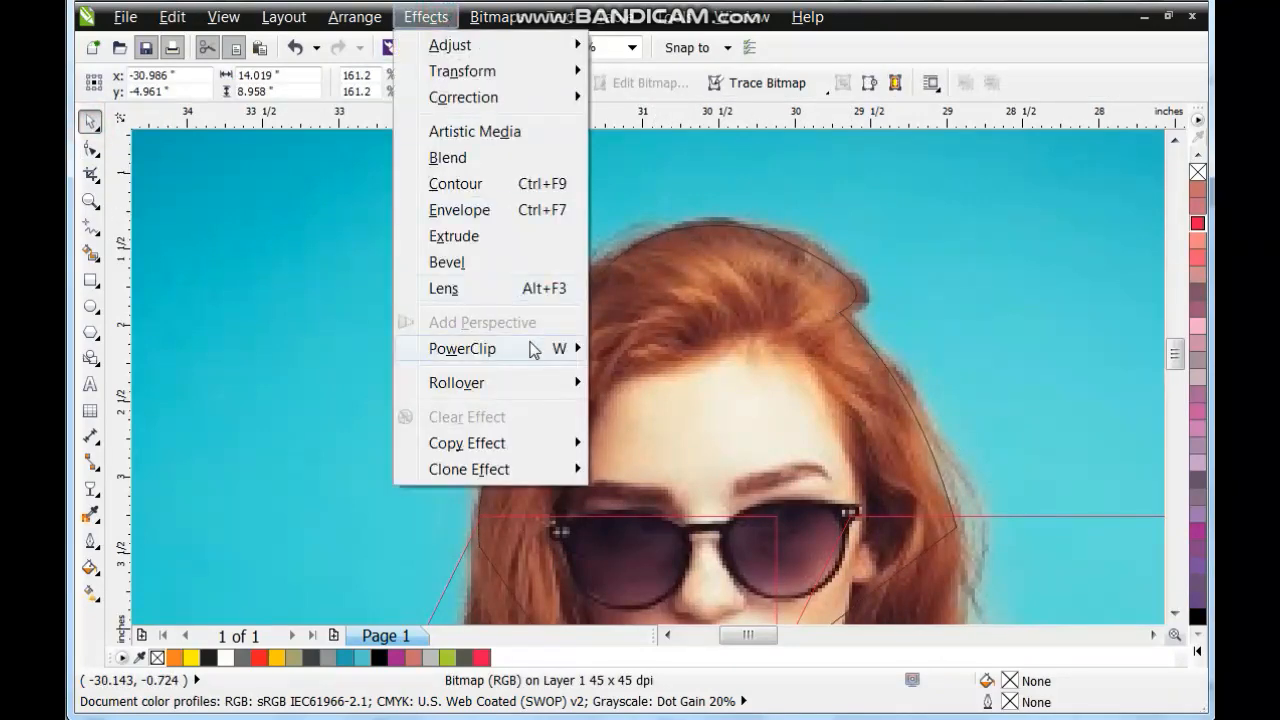
mouse_move(534, 346)
click(680, 349)
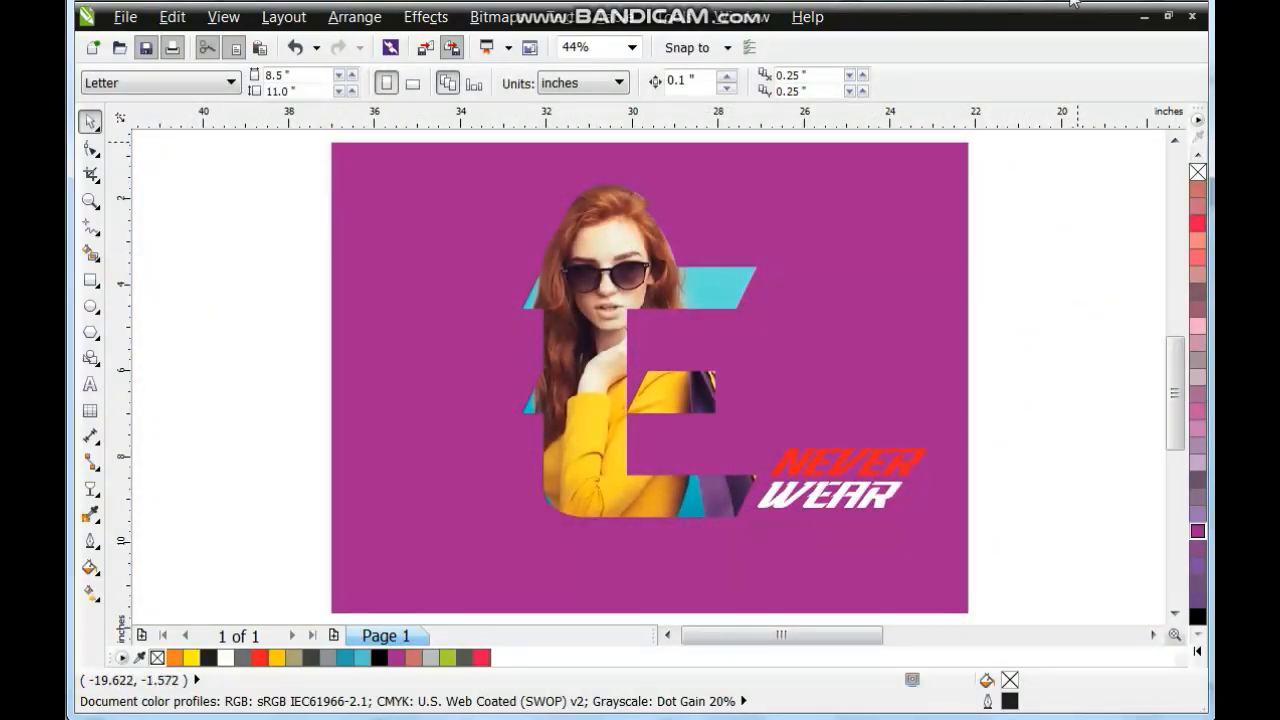
Step: Change the white WEAR text beside the E to HIDE
click(860, 495)
click(90, 385)
key(ctrl+a)
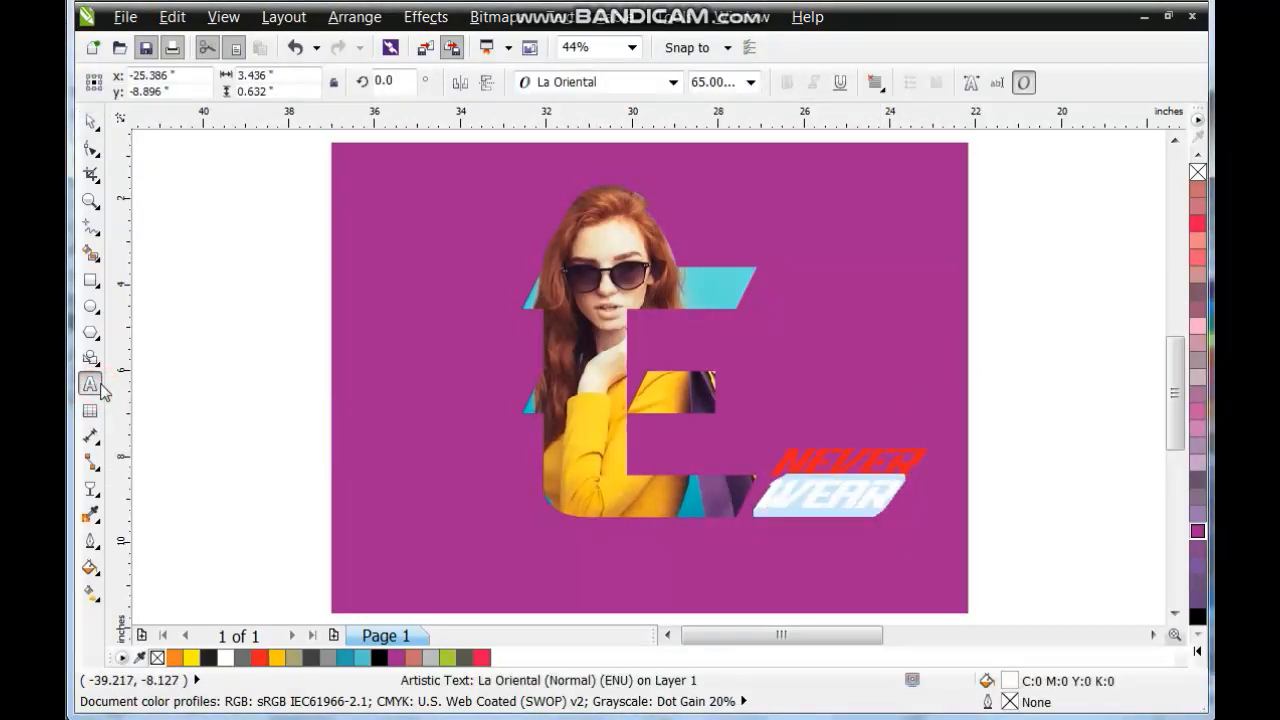
text(HIDE)
click(91, 121)
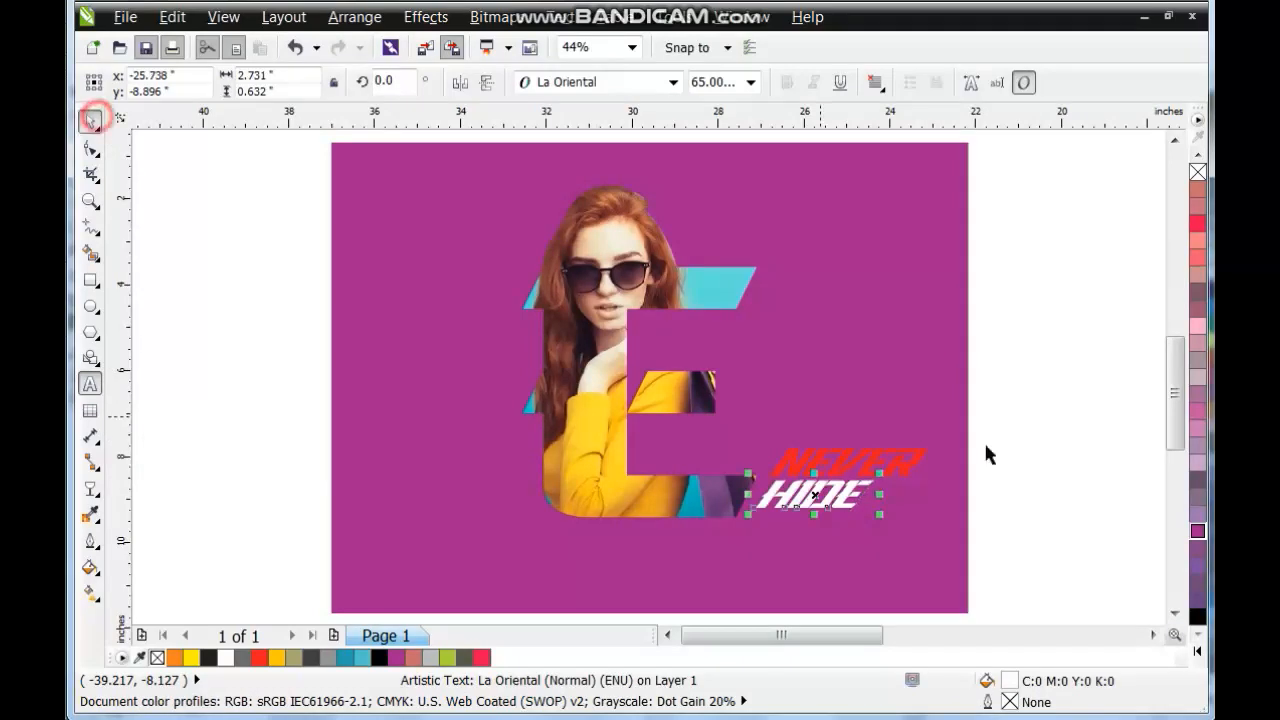
Step: Recolour the NEVER text black
click(918, 462)
click(1199, 616)
click(1075, 527)
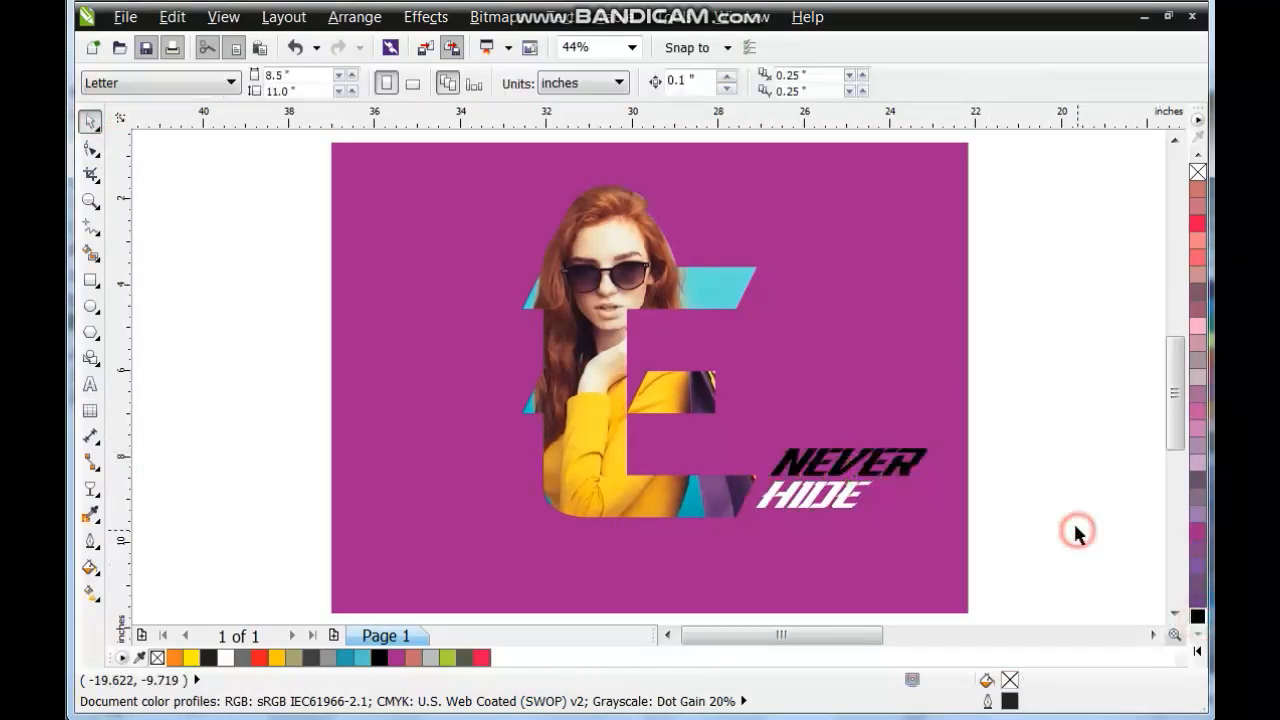
Step: Select the photo-filled E together with its NEVER HIDE text and scale them down slightly
drag(997, 149, 391, 575)
drag(932, 503, 919, 492)
click(928, 542)
Step: Copy the #WATCHES heading from the orange watch design to the purple design and centre it horizontally on the purple rectangle
scroll(928, 534, down, 2)
click(1008, 492)
scroll(910, 472, down, 1)
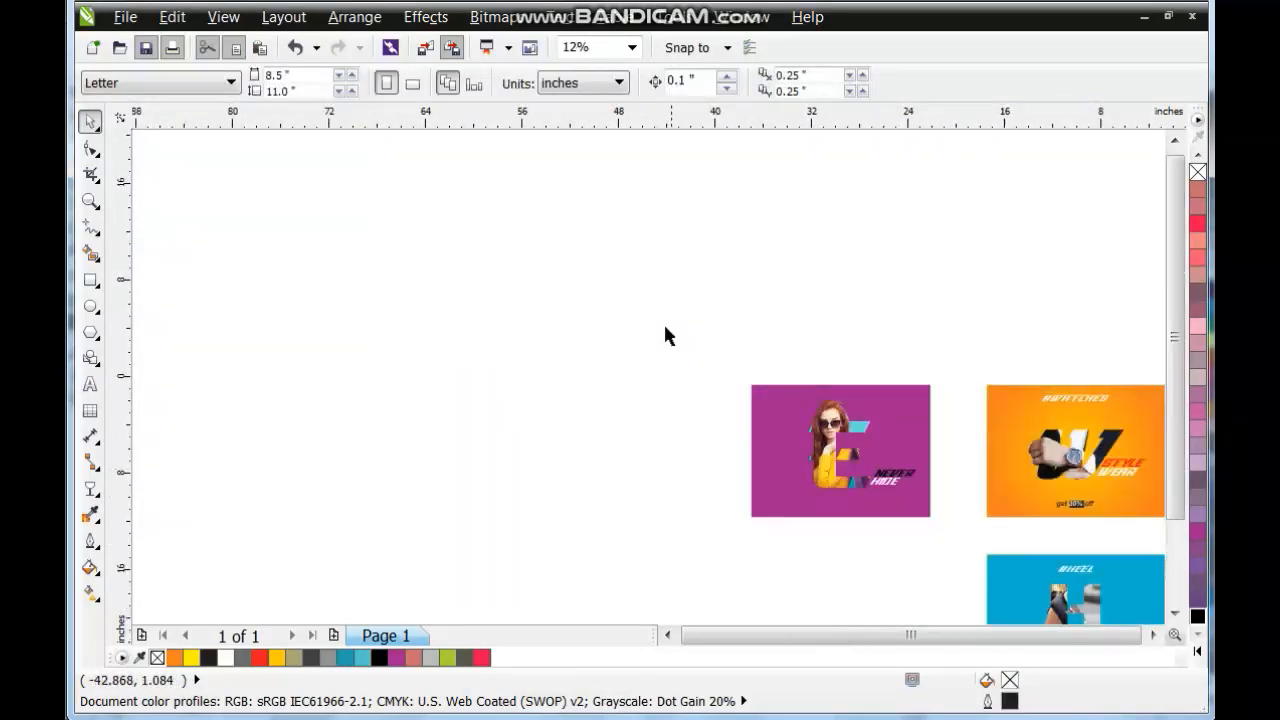
drag(694, 326, 1150, 540)
key(shift+F2)
key(Escape)
click(881, 259)
drag(843, 263, 285, 263)
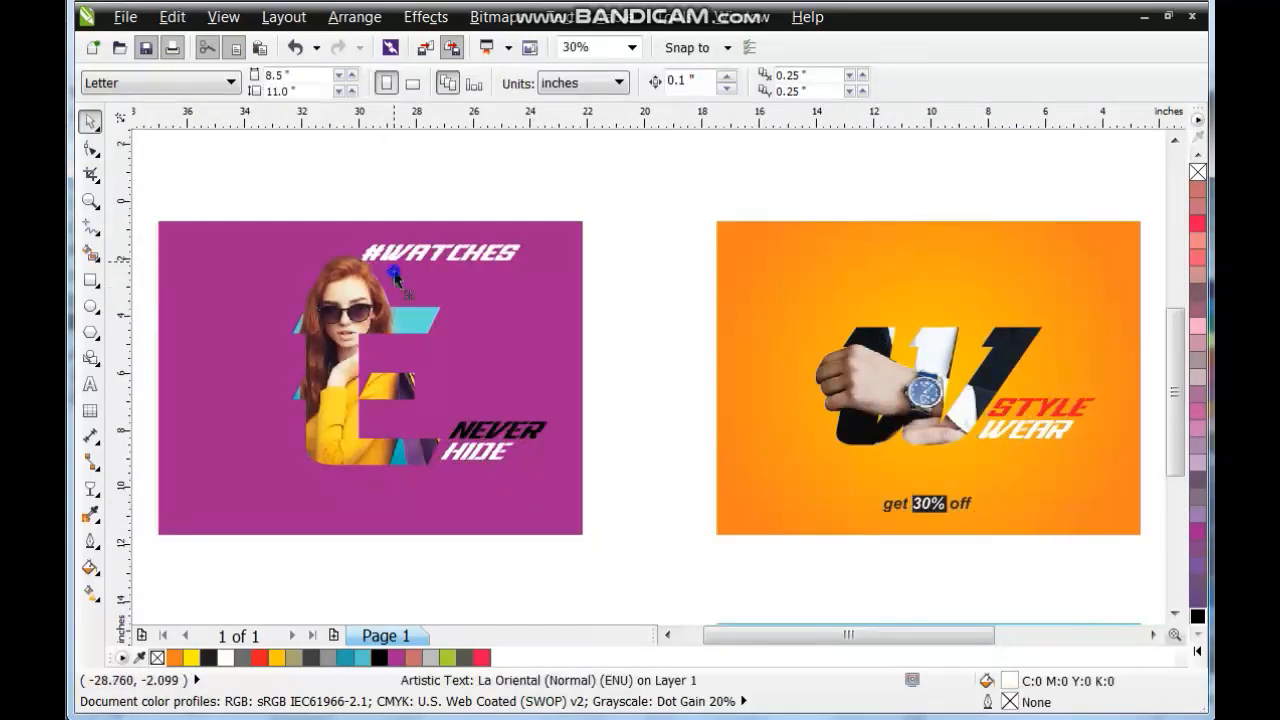
shift+click(509, 280)
key(c)
Step: Scale down the E, the woman's head and the NEVER HIDE text to fit below the purple design's heading
drag(645, 247, 287, 521)
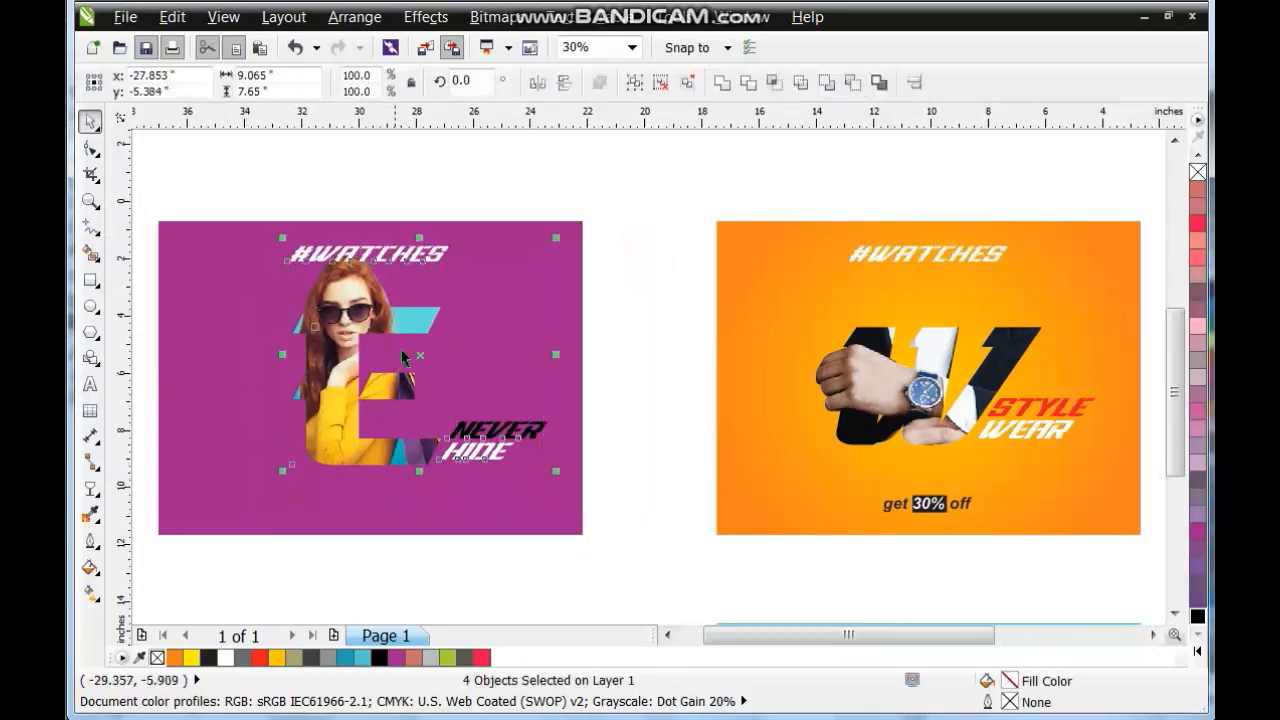
shift+click(407, 254)
drag(551, 249, 531, 266)
Step: Change the purple design's heading to #EYEWARE
drag(418, 258, 400, 258)
click(400, 258)
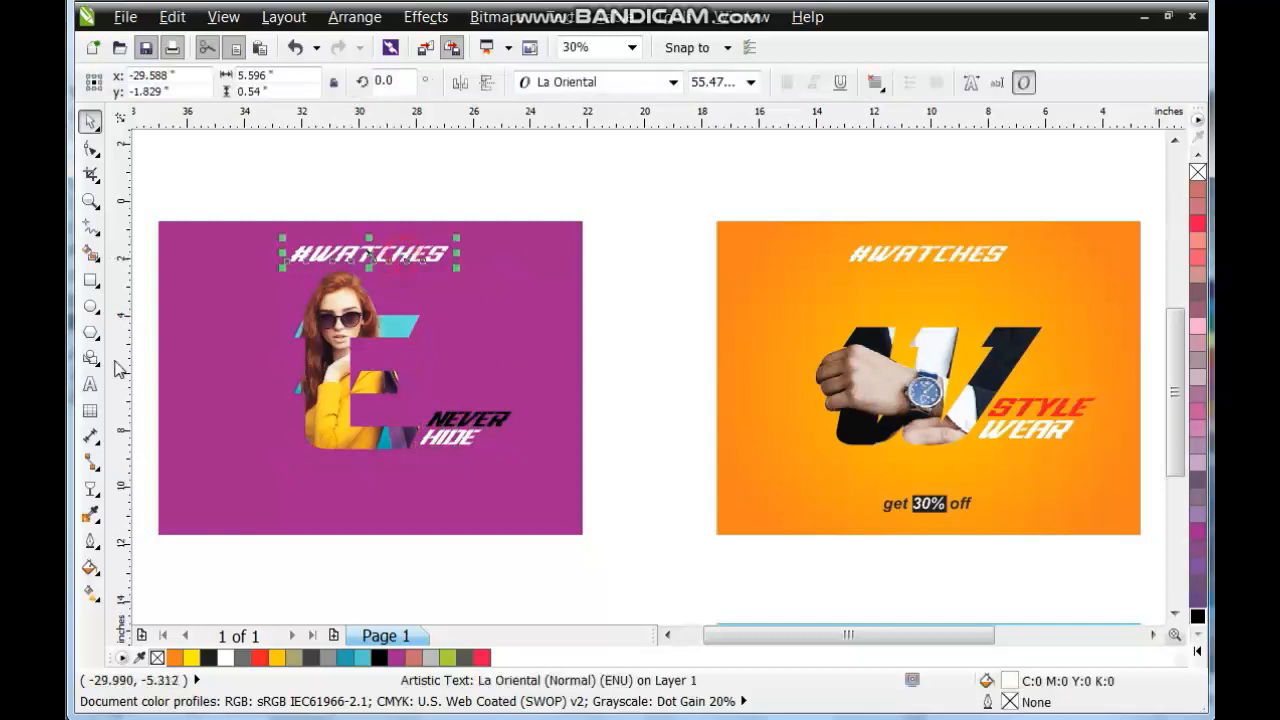
click(91, 383)
key(BackSpace)
key(BackSpace)
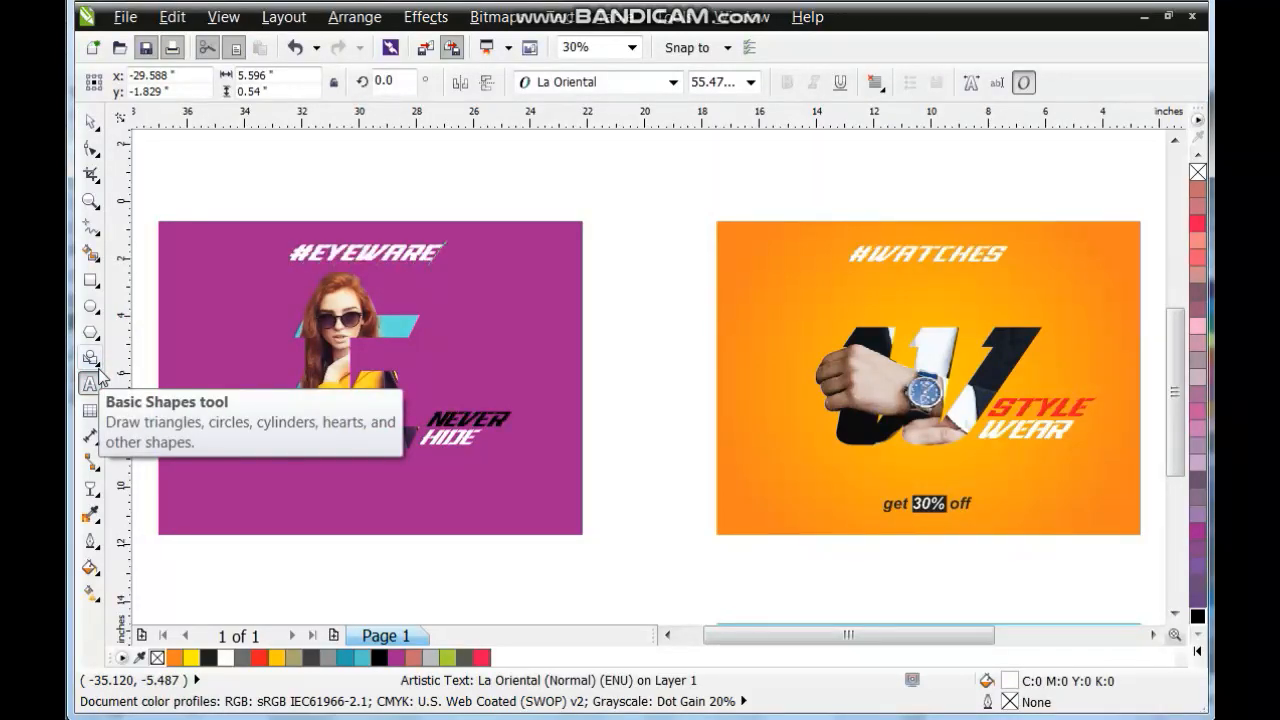
click(92, 123)
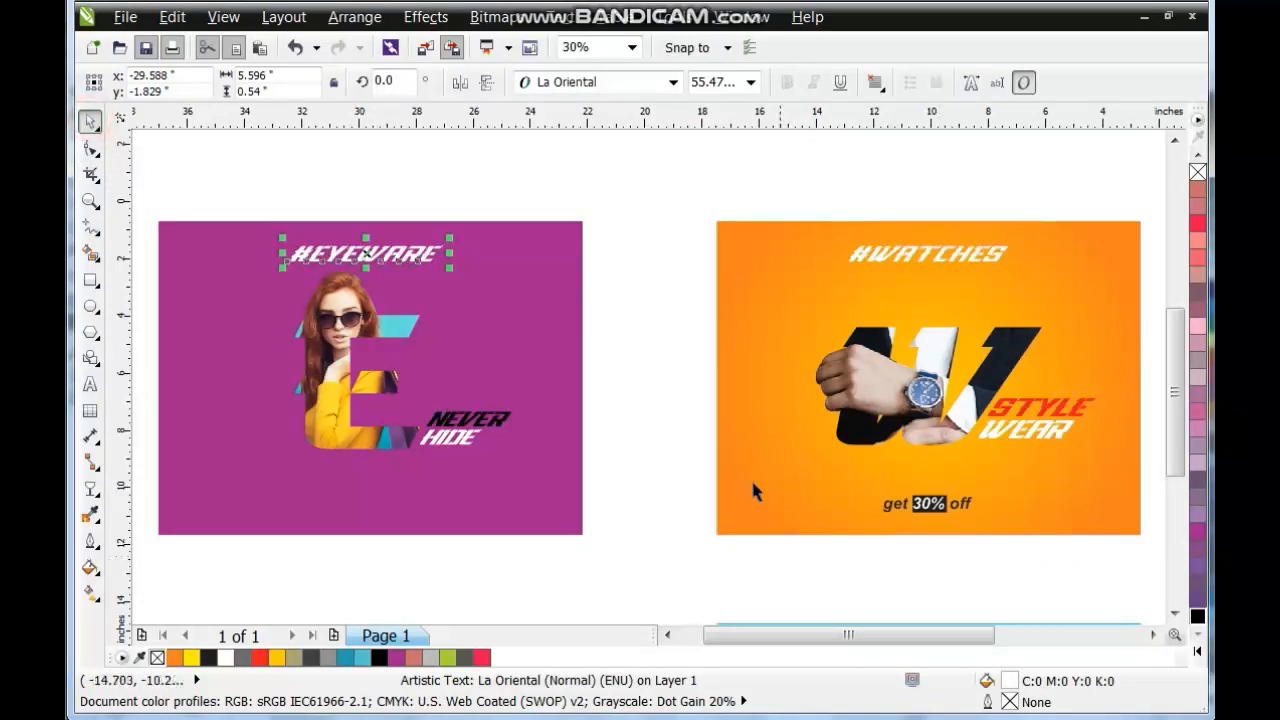
Step: Copy the "get 30% off" group from the watch design below the E and centre it horizontally on the purple rectangle
click(615, 447)
click(925, 508)
drag(909, 495, 334, 510)
right_click(334, 510)
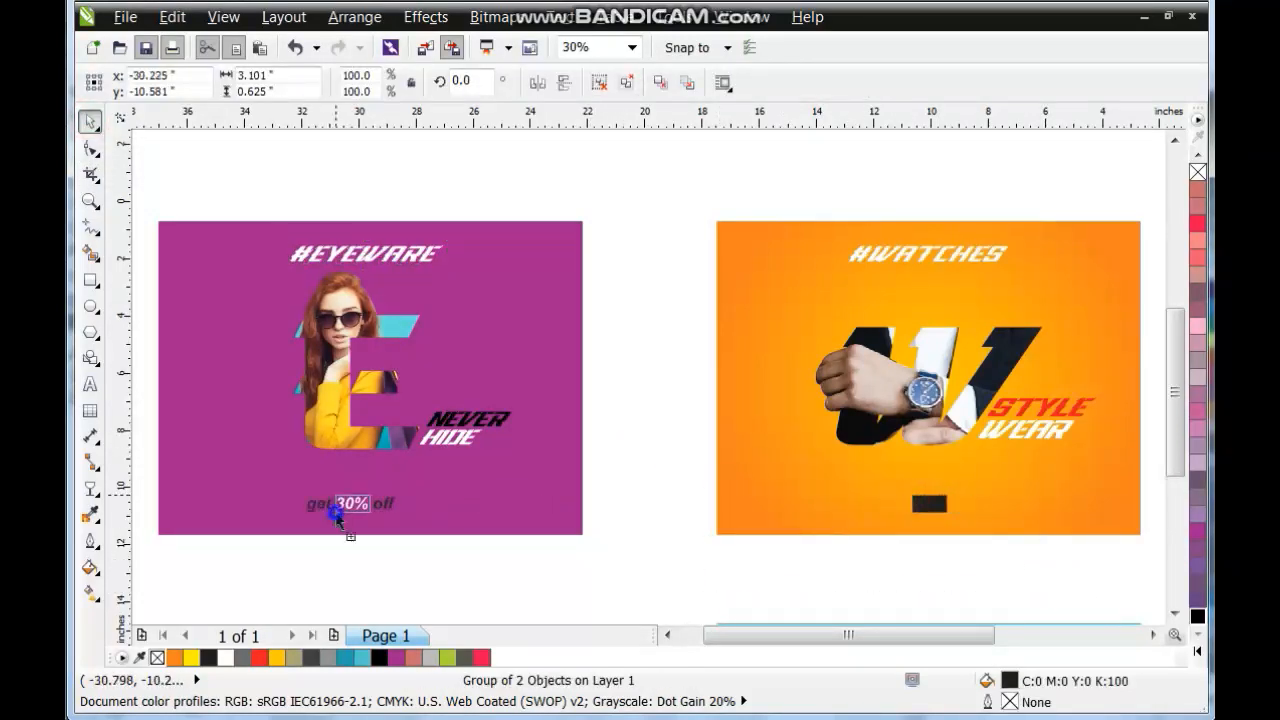
shift+click(524, 507)
key(c)
click(619, 508)
Step: Move the blue heel design up directly against the lower edge of the orange watch design
key(F4)
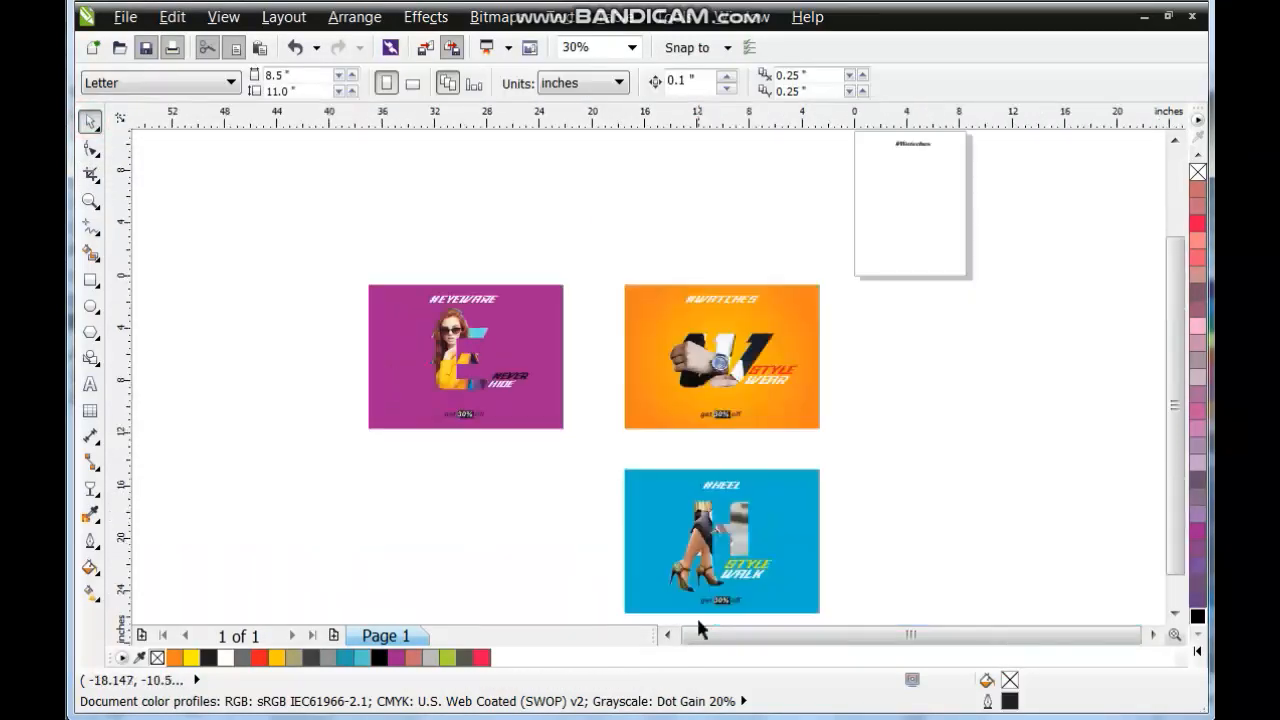
drag(734, 440, 272, 610)
key(shift+F2)
click(975, 409)
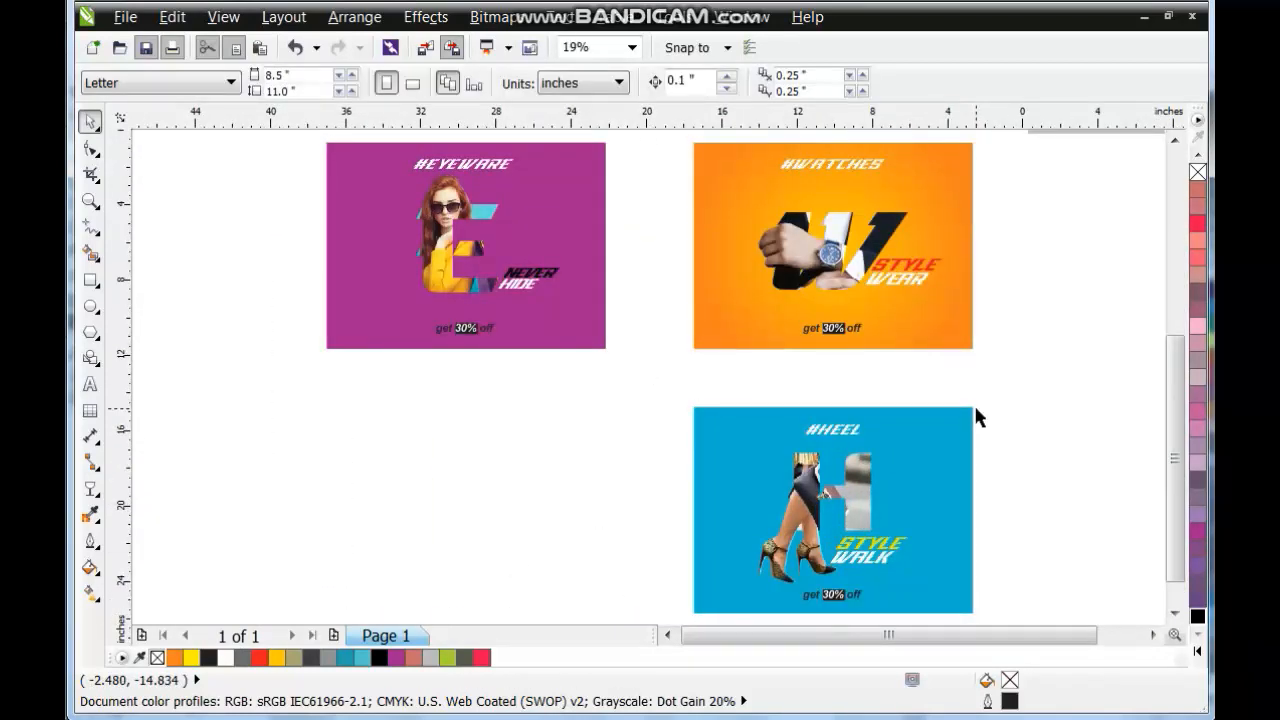
scroll(954, 471, down, 1)
drag(862, 492, 864, 432)
click(517, 452)
key(F3)
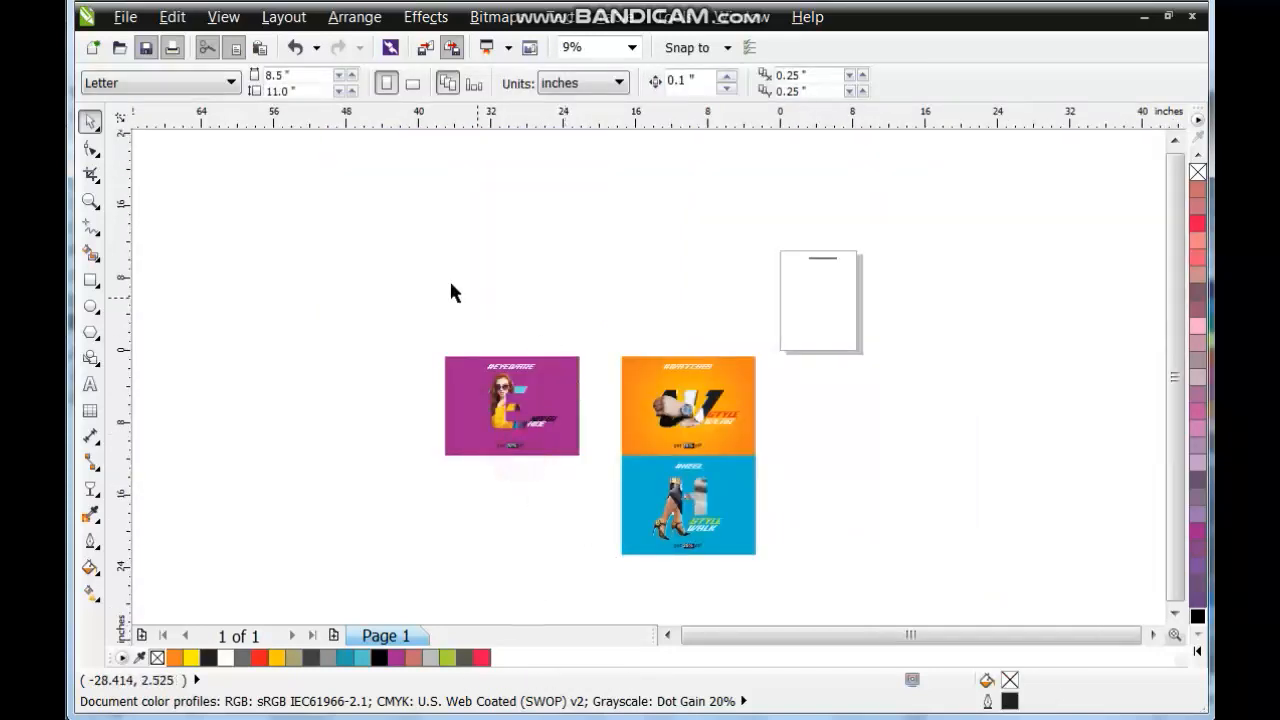
Step: Move the purple eyewear design directly against the lower edge of the blue heel design, aligned with its sides
drag(410, 320, 600, 512)
drag(514, 386, 691, 568)
shift+click(633, 481)
key(shift+F2)
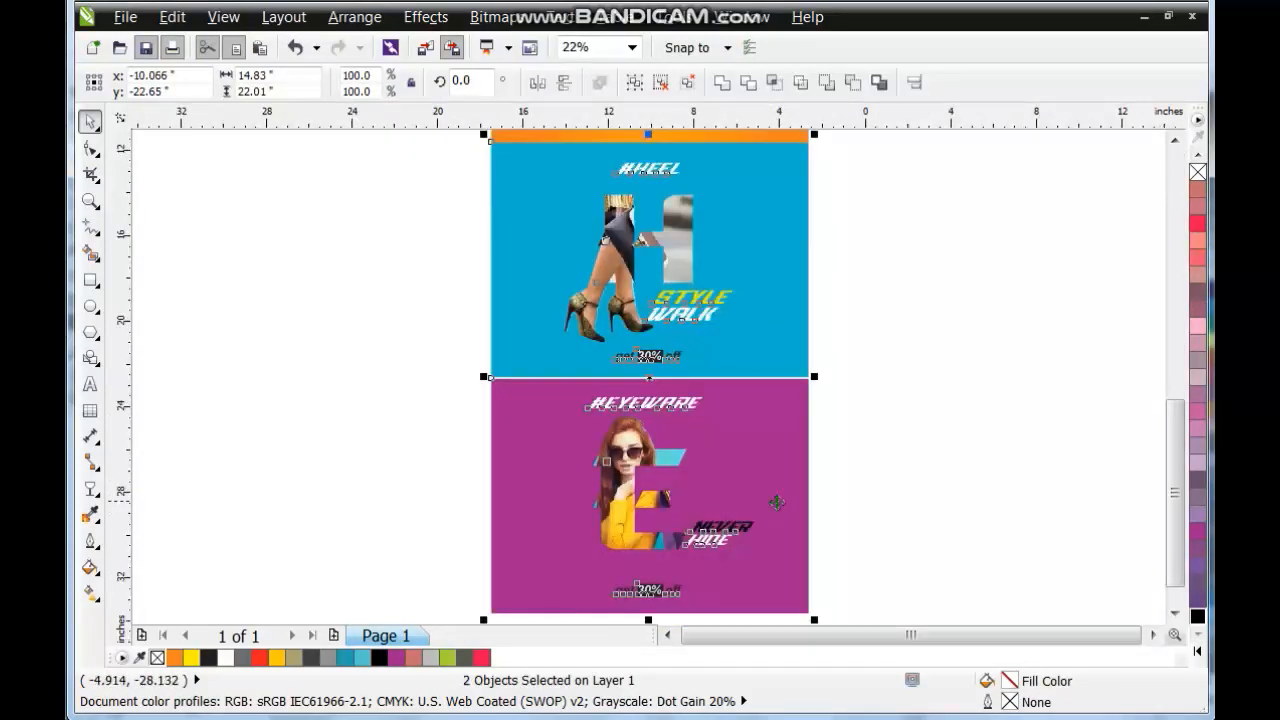
click(831, 486)
scroll(849, 478, down, 2)
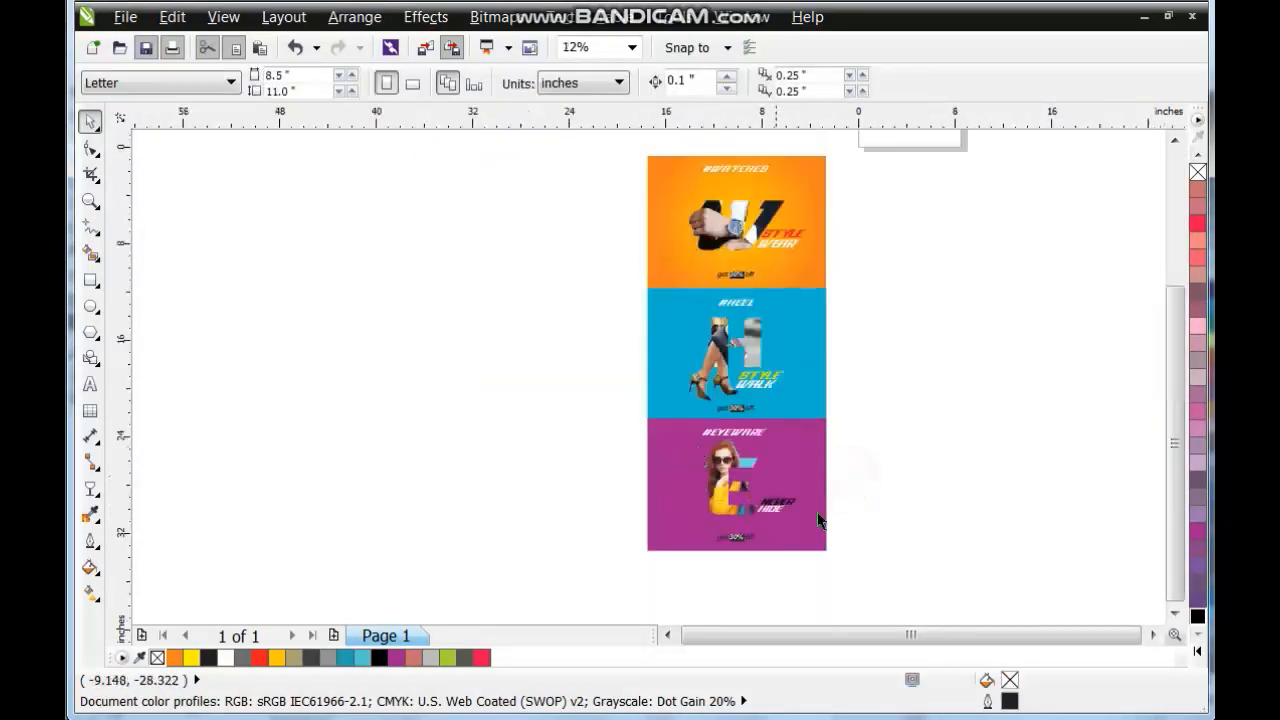
Step: Examine the stacked watch, heel and eyewear designs up close, one after another from the orange to the purple one
drag(857, 537, 563, 149)
key(shift+F2)
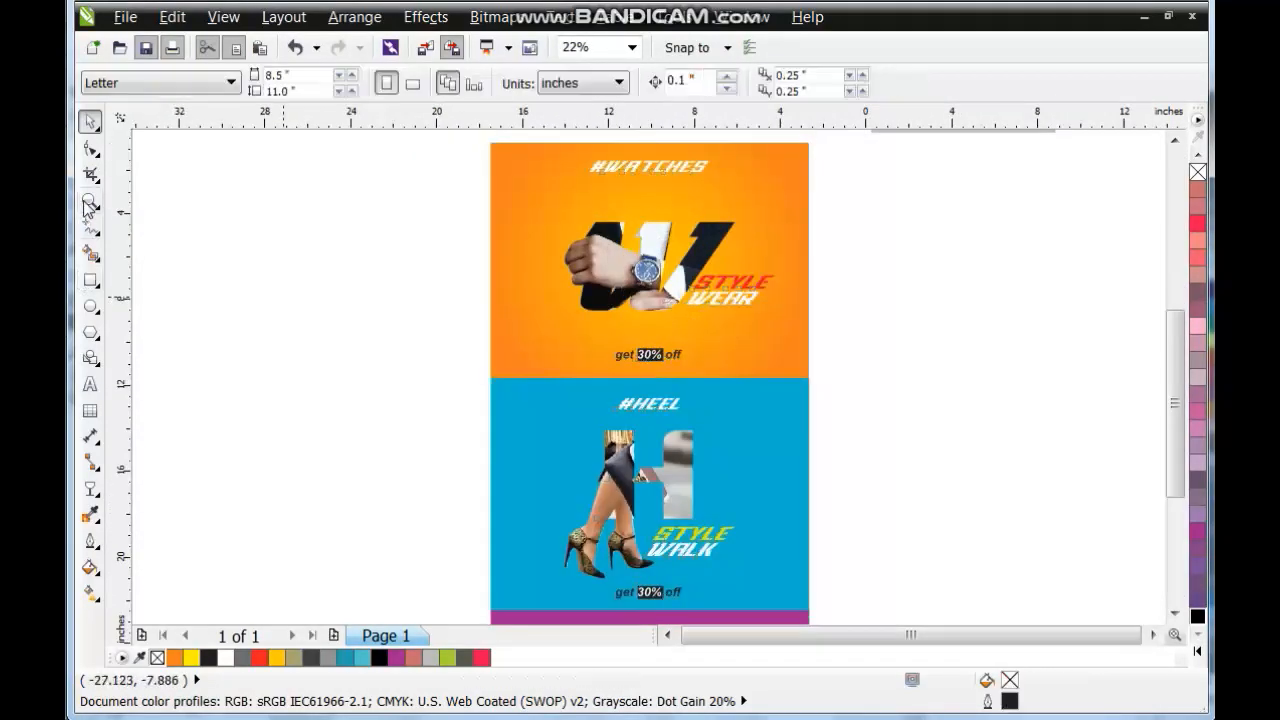
click(90, 201)
drag(475, 140, 831, 403)
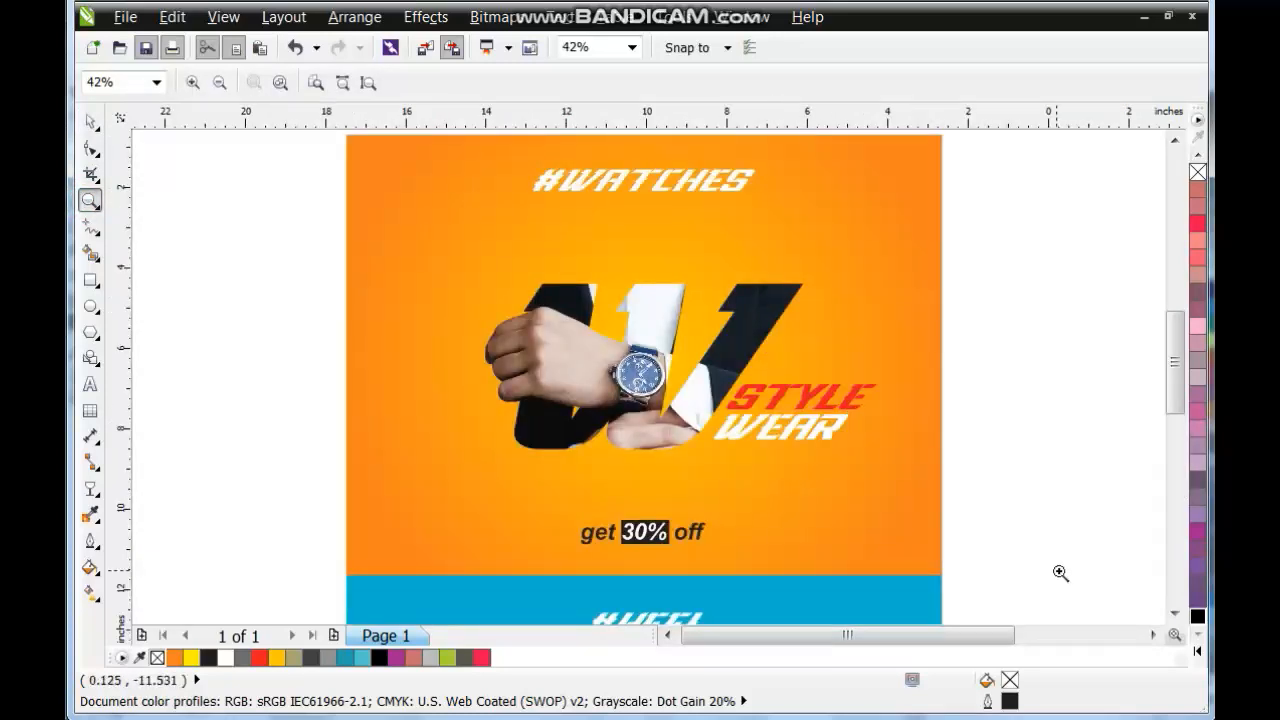
click(1175, 615)
click(1175, 615)
click(1175, 615)
click(1175, 615)
click(1175, 615)
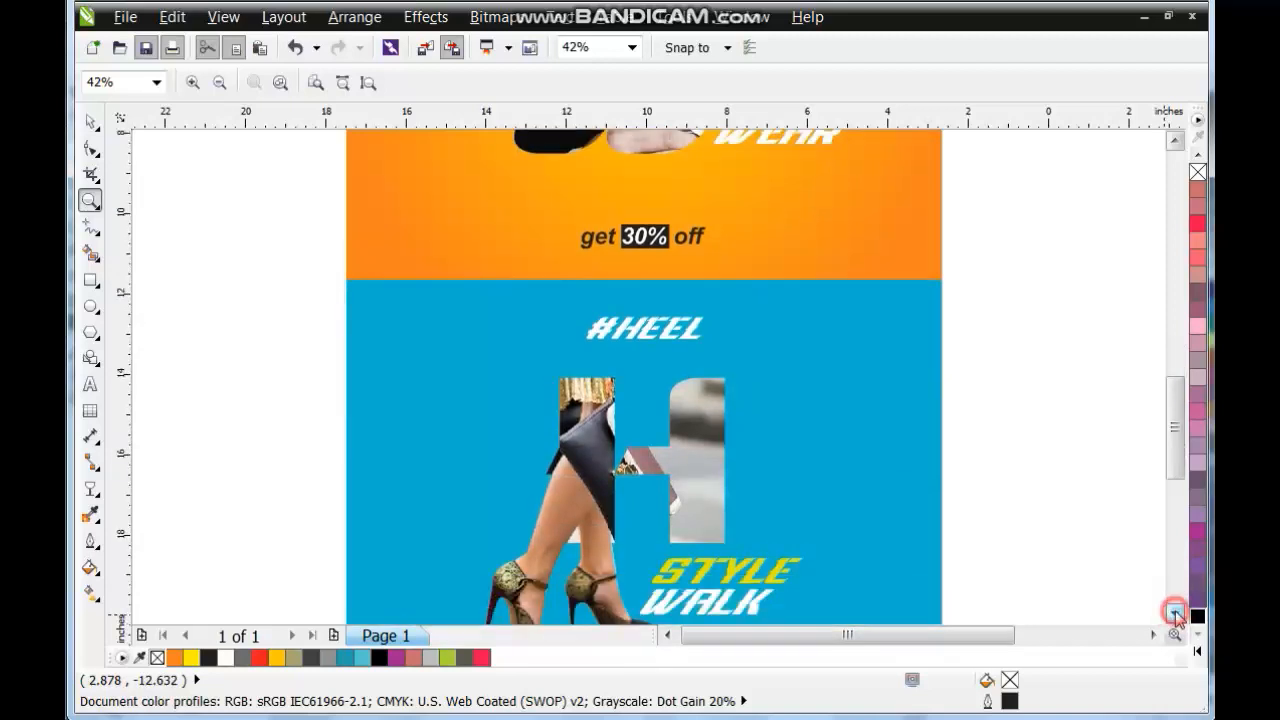
click(1175, 615)
click(1175, 615)
click(1175, 615)
click(1175, 615)
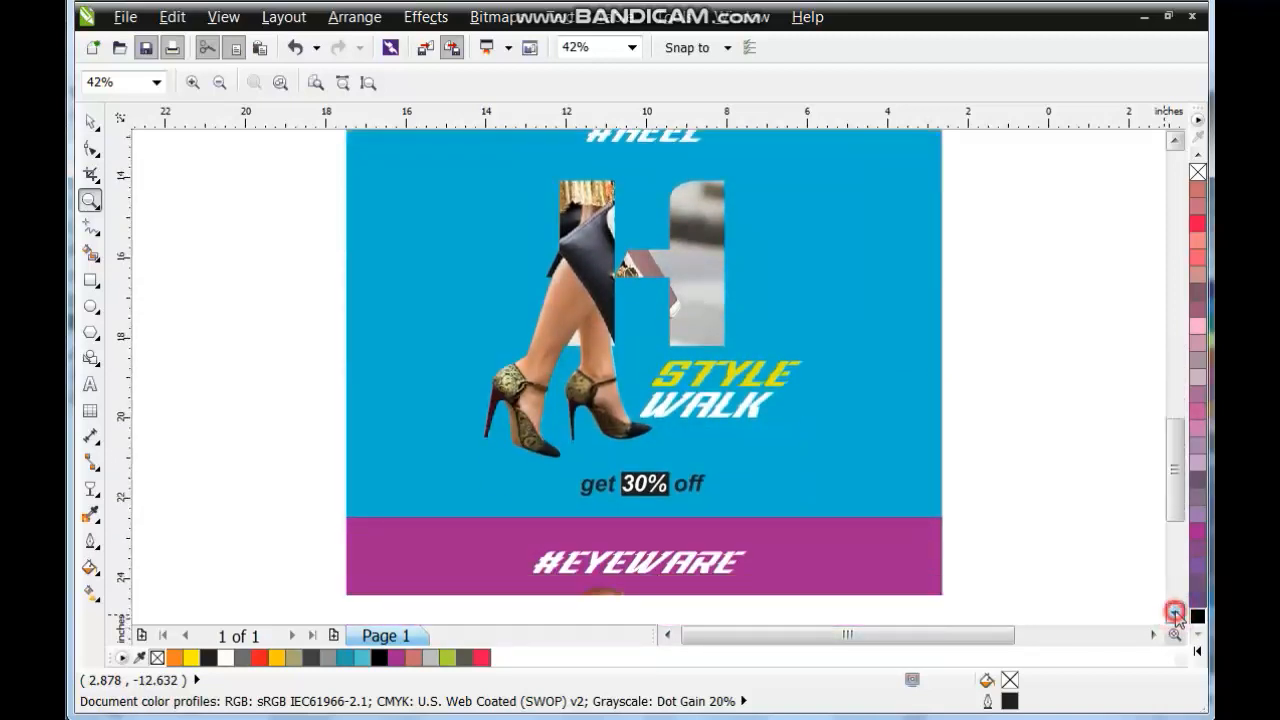
click(1175, 615)
click(1175, 615)
click(1175, 615)
click(1175, 615)
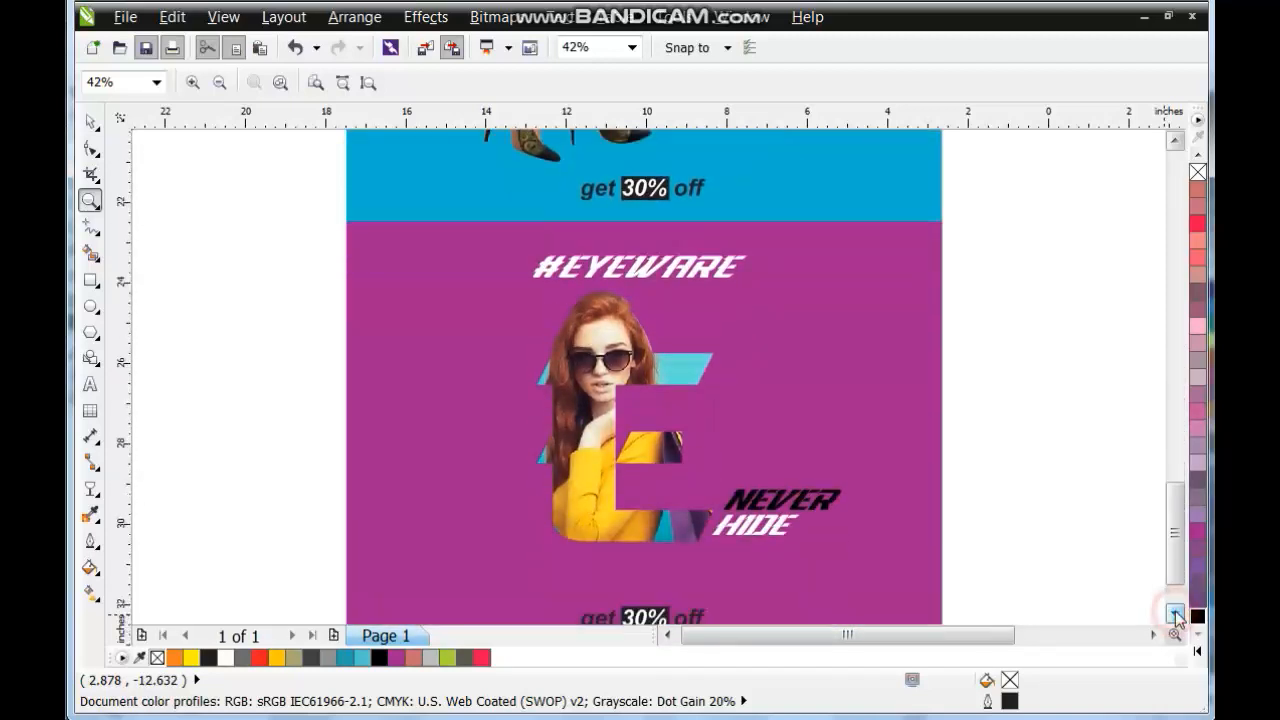
click(1175, 615)
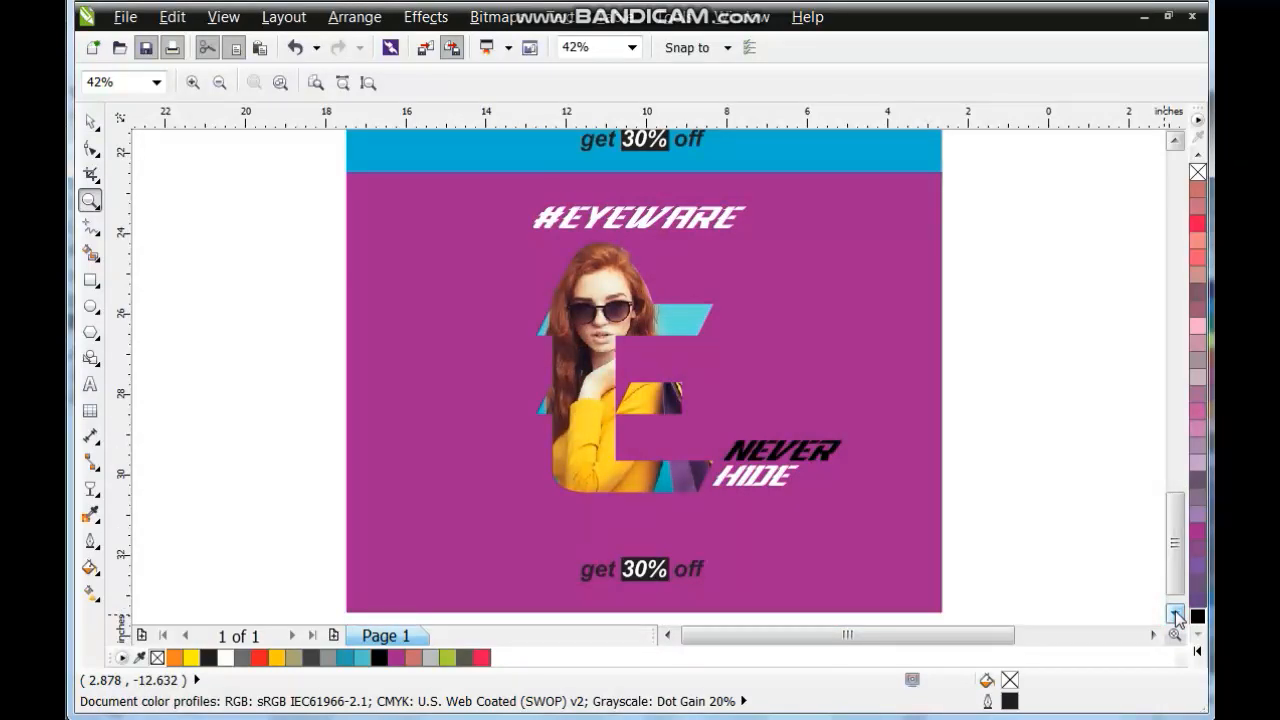
click(1175, 615)
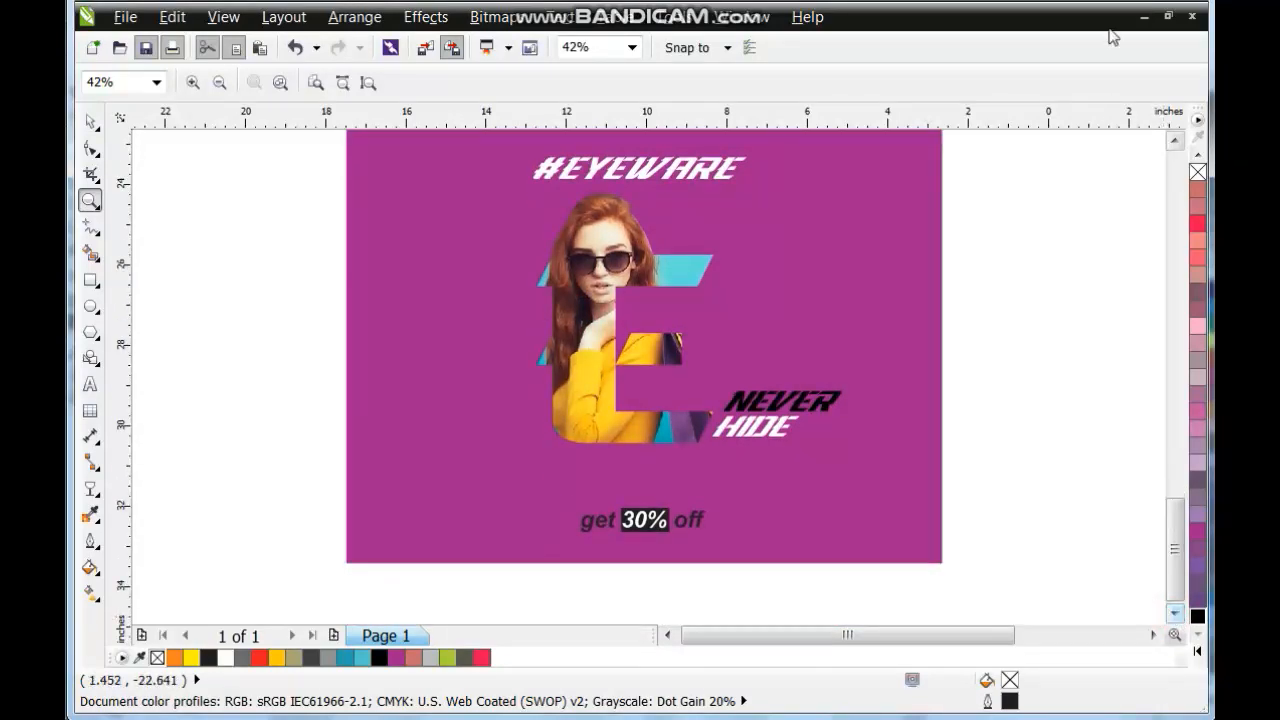